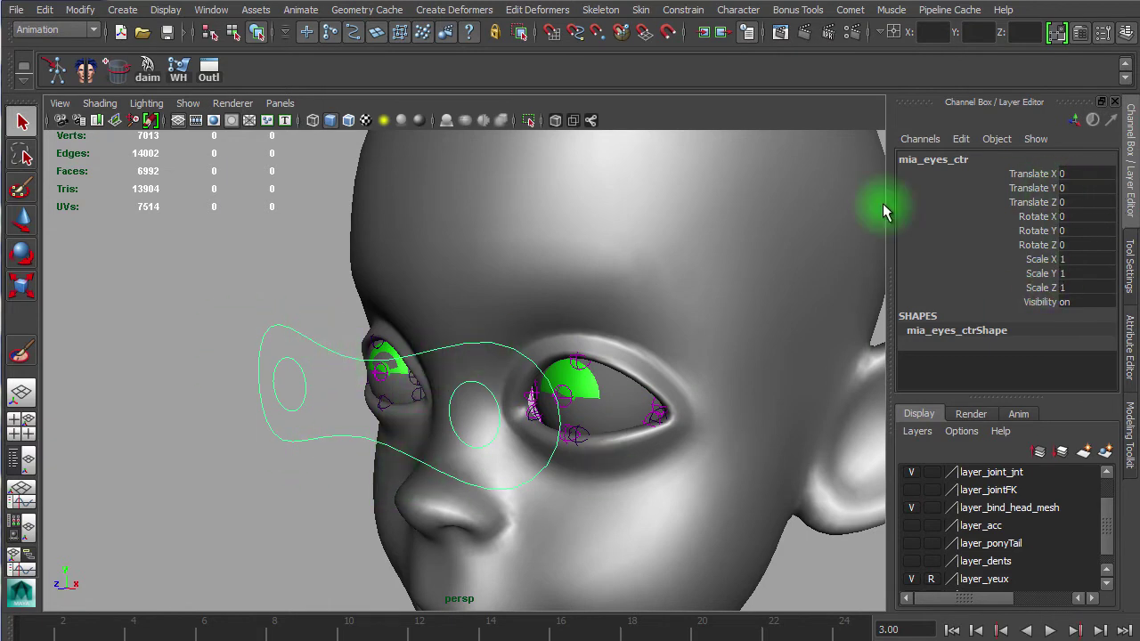
{"action": "key", "text": "w"}
{"action": "left_click_drag", "start_coordinate": [382, 397], "coordinate": [204, 405]}
{"action": "key", "text": "ctrl+z"}
Start a new keyable float attribute on mia_eyes_ctr with the long name eye_open_close
{"action": "left_click_drag", "start_coordinate": [1037, 216], "coordinate": [1045, 303]}
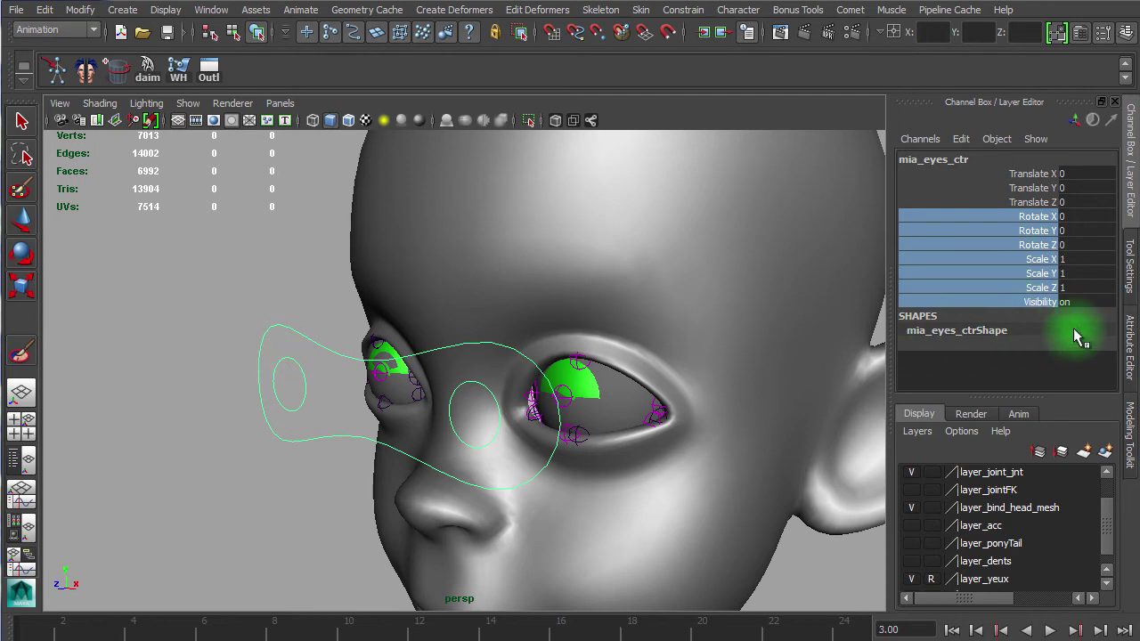
{"action": "left_click", "coordinate": [961, 140]}
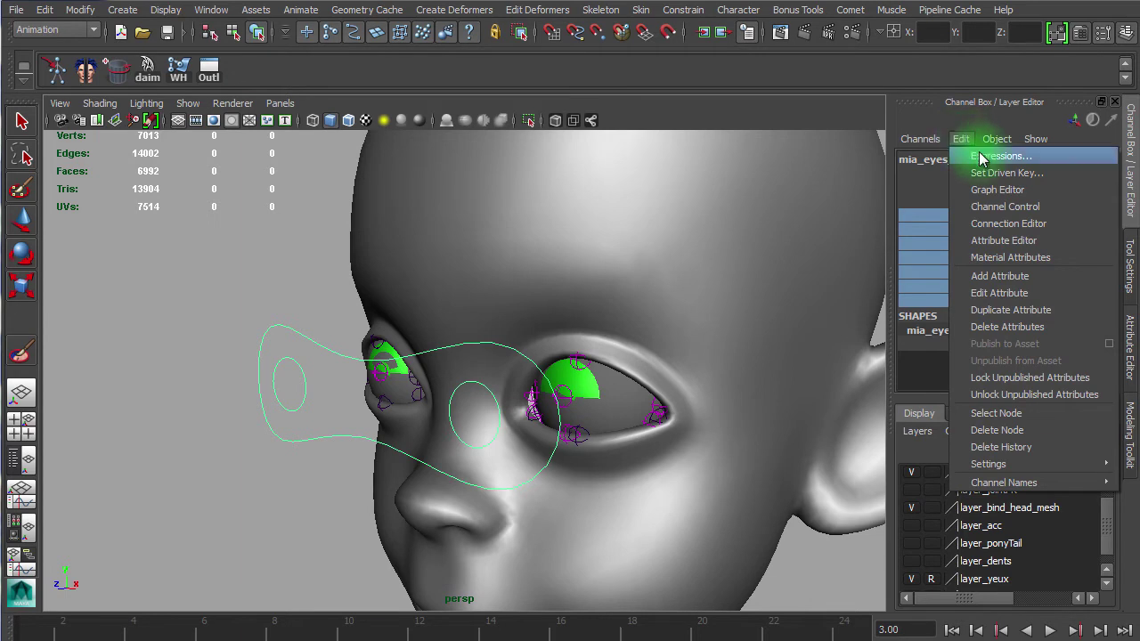
{"action": "left_click", "coordinate": [1036, 279]}
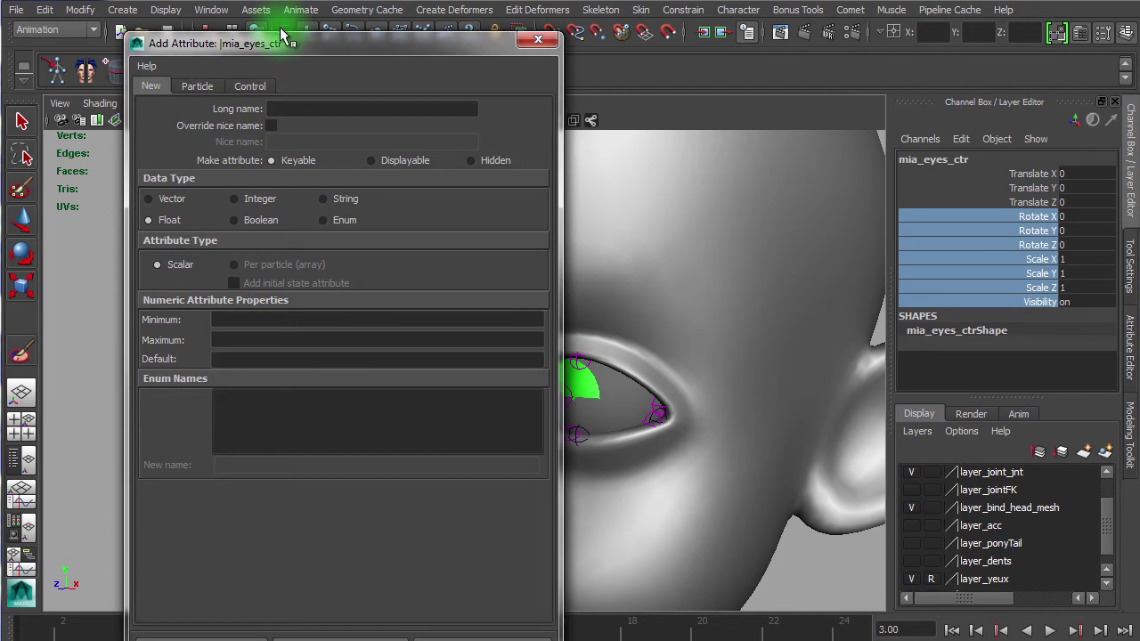
{"action": "left_click_drag", "start_coordinate": [280, 31], "coordinate": [404, 51]}
{"action": "left_click", "coordinate": [408, 111]}
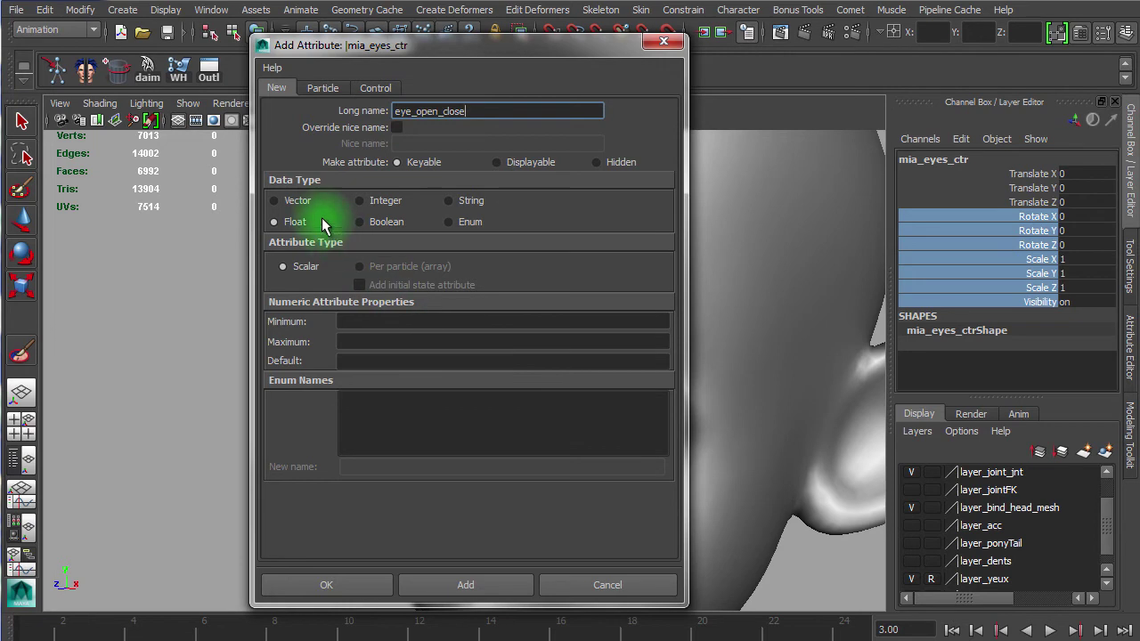
Give the attribute a minimum of -10, maximum of 10 and default of 0, and add it to the eyes control
{"action": "left_click", "coordinate": [351, 321]}
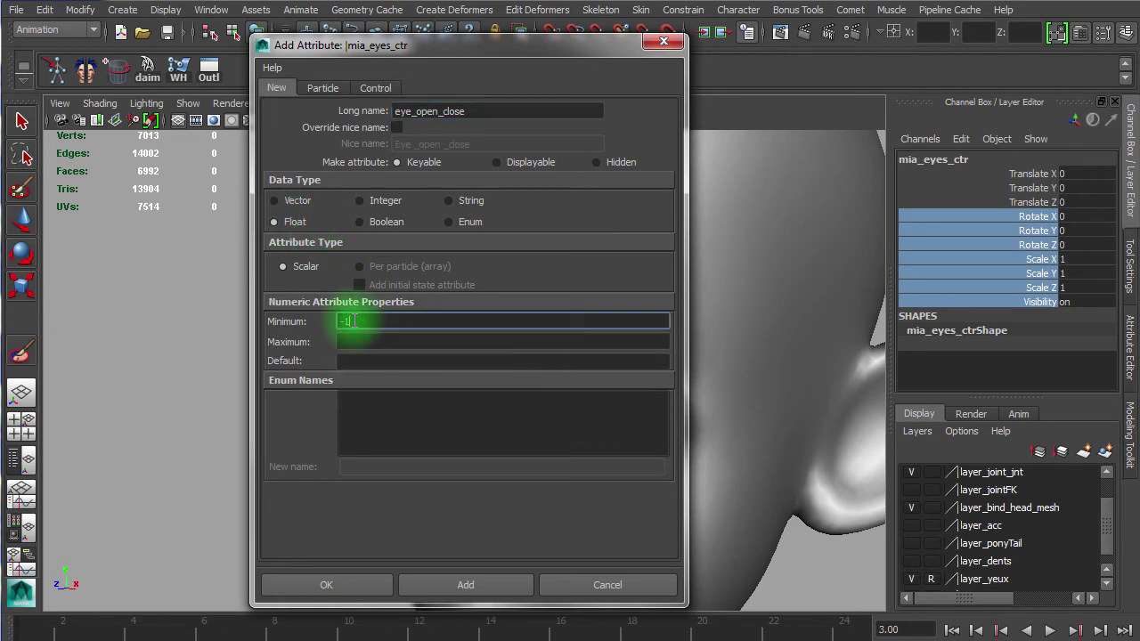
{"action": "left_click", "coordinate": [349, 341]}
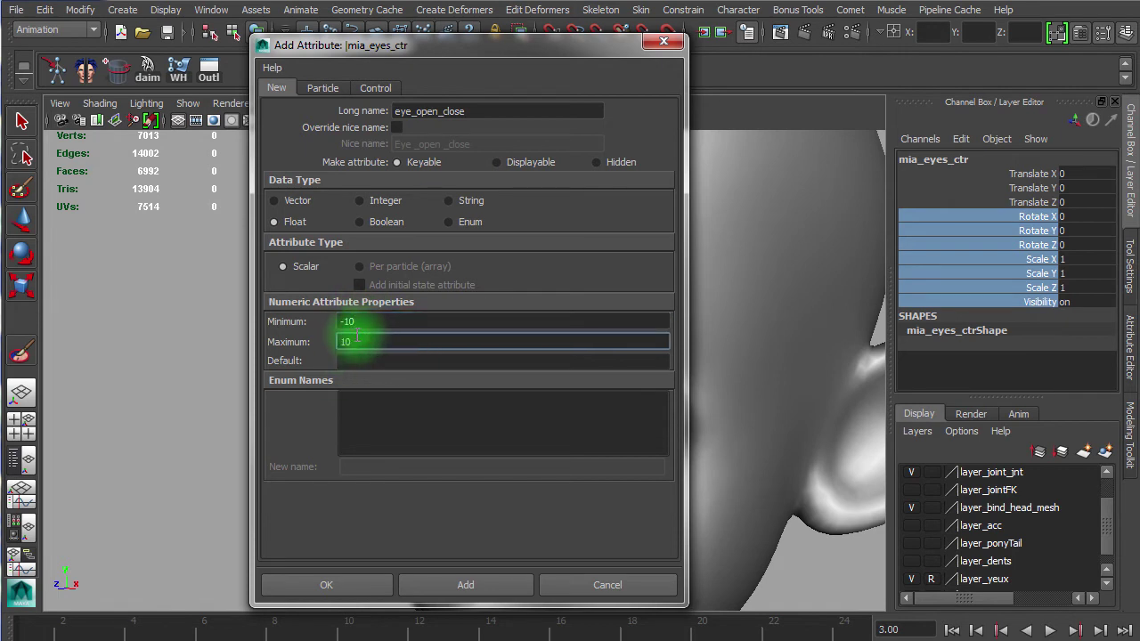
{"action": "left_click", "coordinate": [362, 358]}
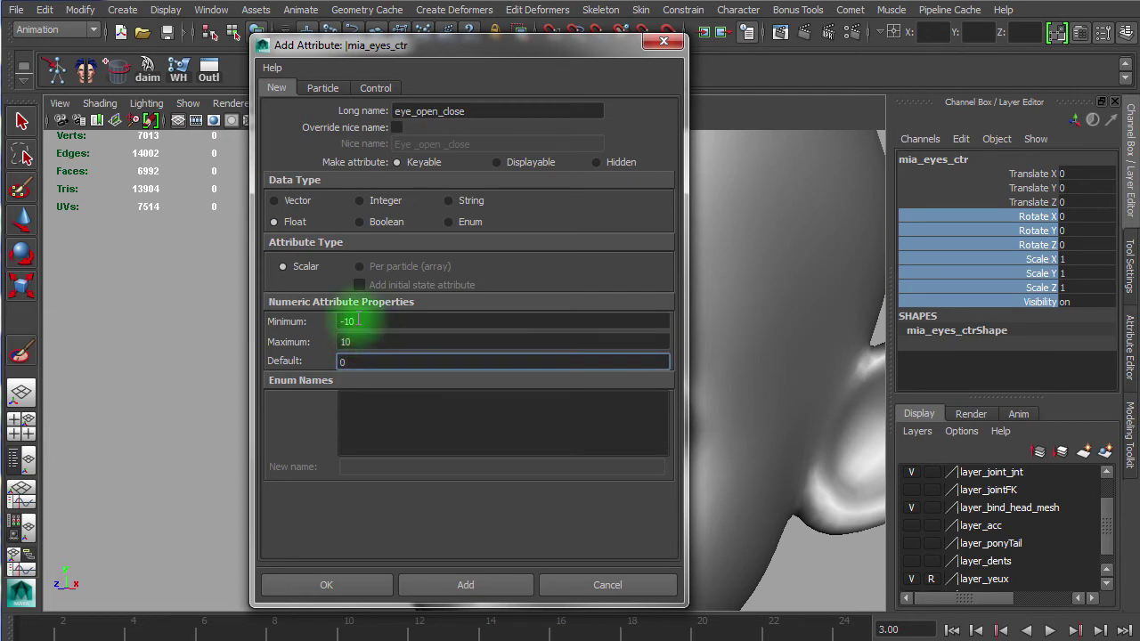
{"action": "key", "text": "BackSpace"}
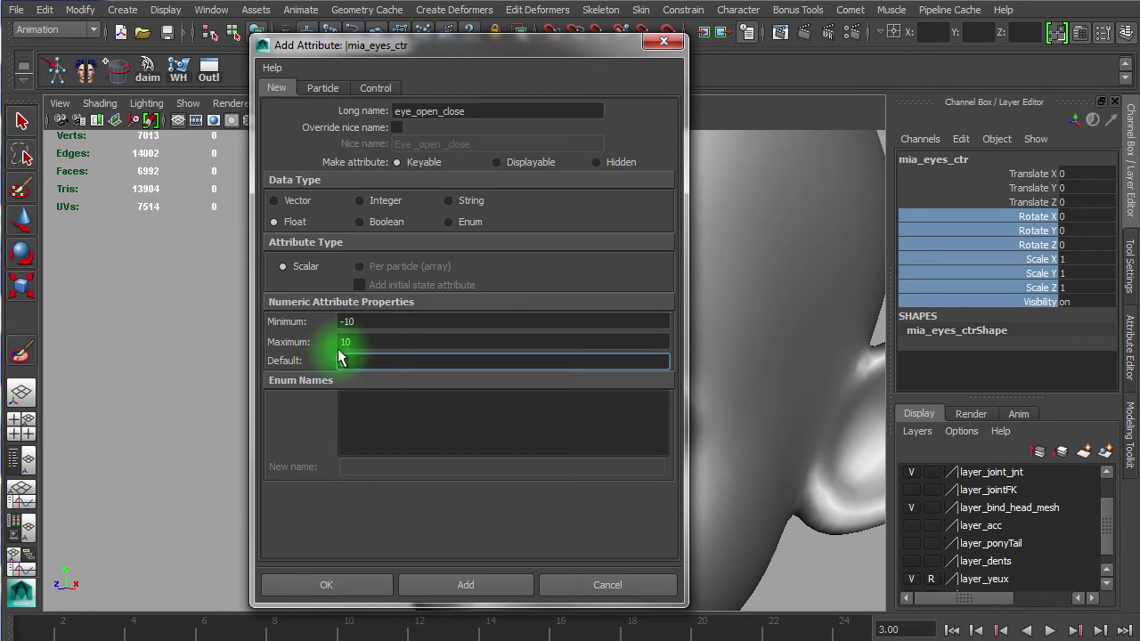
{"action": "type", "text": "0"}
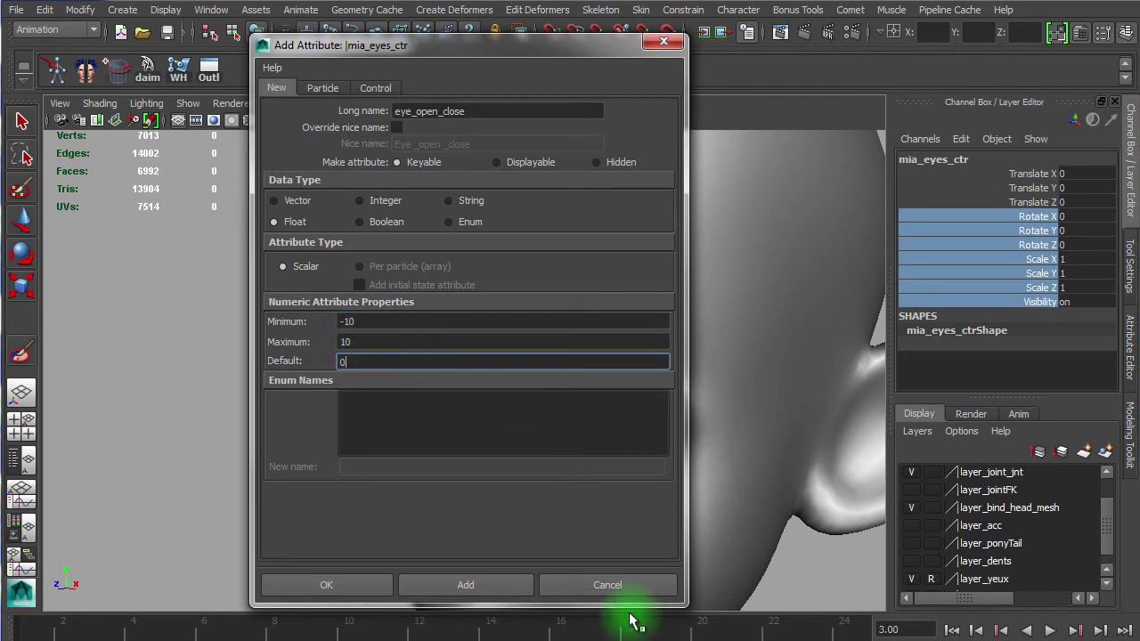
{"action": "left_click", "coordinate": [454, 585]}
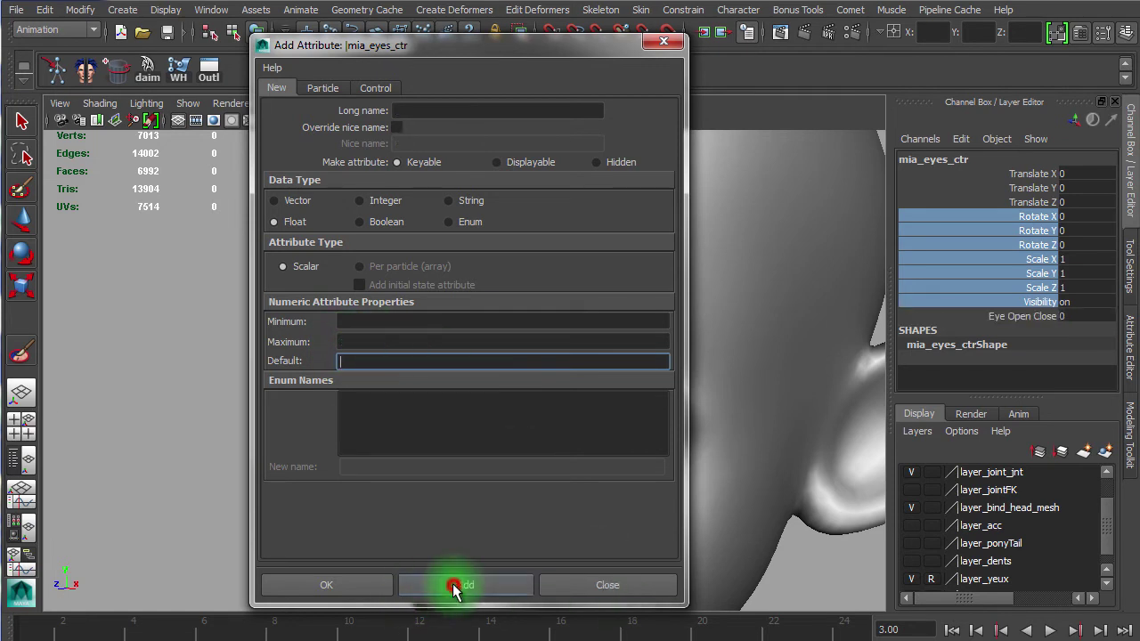
{"action": "left_click", "coordinate": [661, 41]}
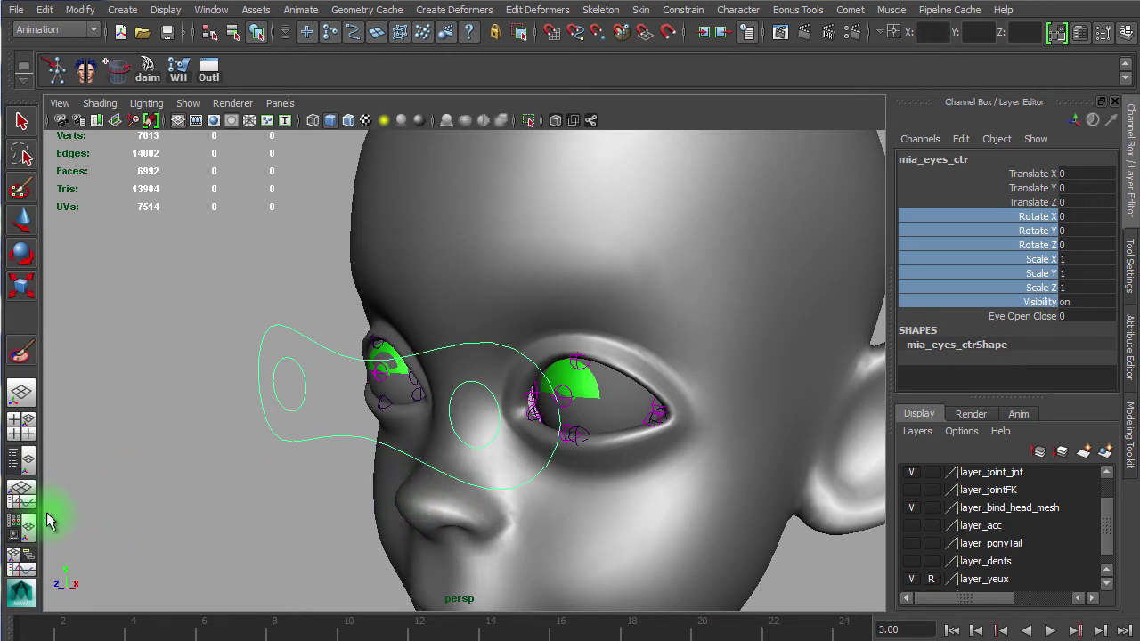
Open the Outliner over a full-size perspective view, placed clear of the Channel Box
{"action": "left_click", "coordinate": [26, 526]}
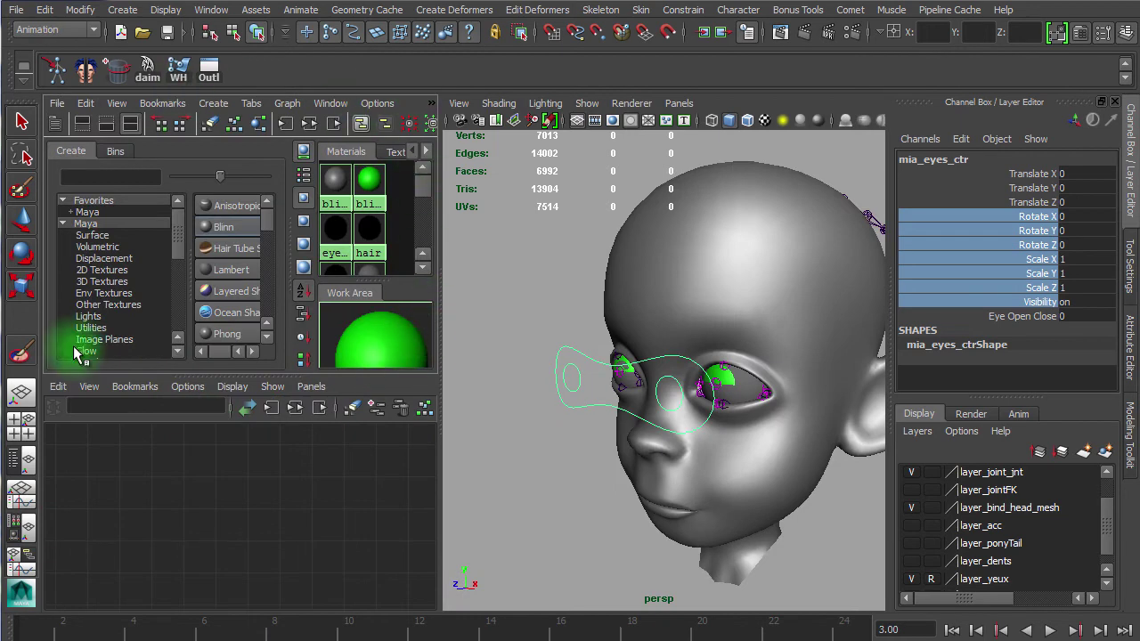
{"action": "left_click", "coordinate": [22, 427]}
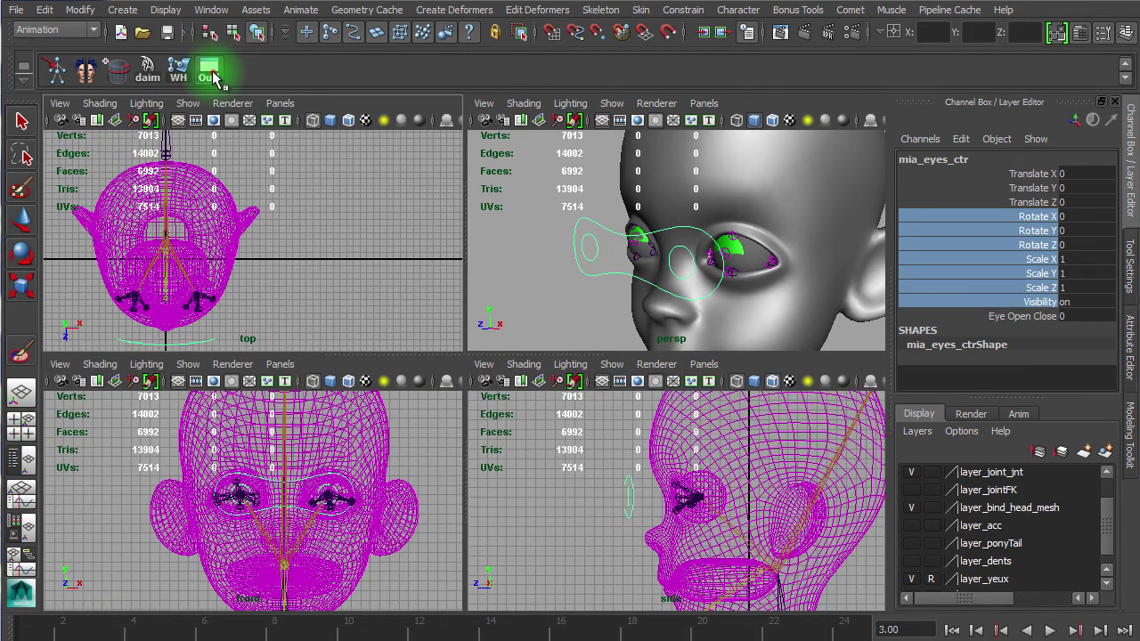
{"action": "left_click", "coordinate": [211, 73]}
{"action": "key", "text": "space"}
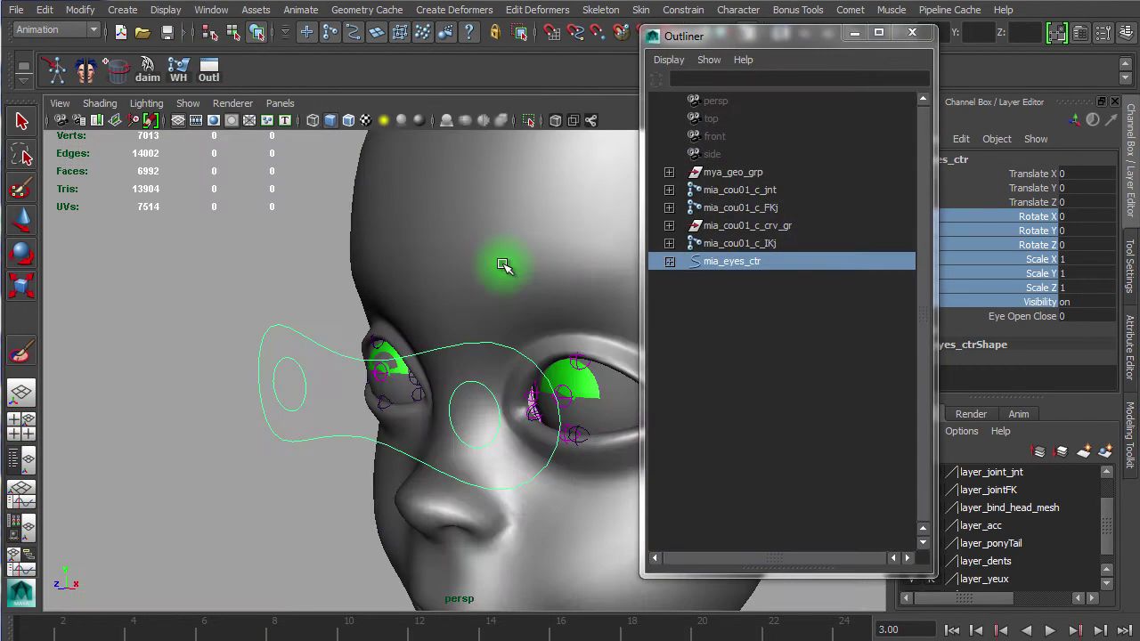
{"action": "left_click_drag", "start_coordinate": [760, 35], "coordinate": [422, 32]}
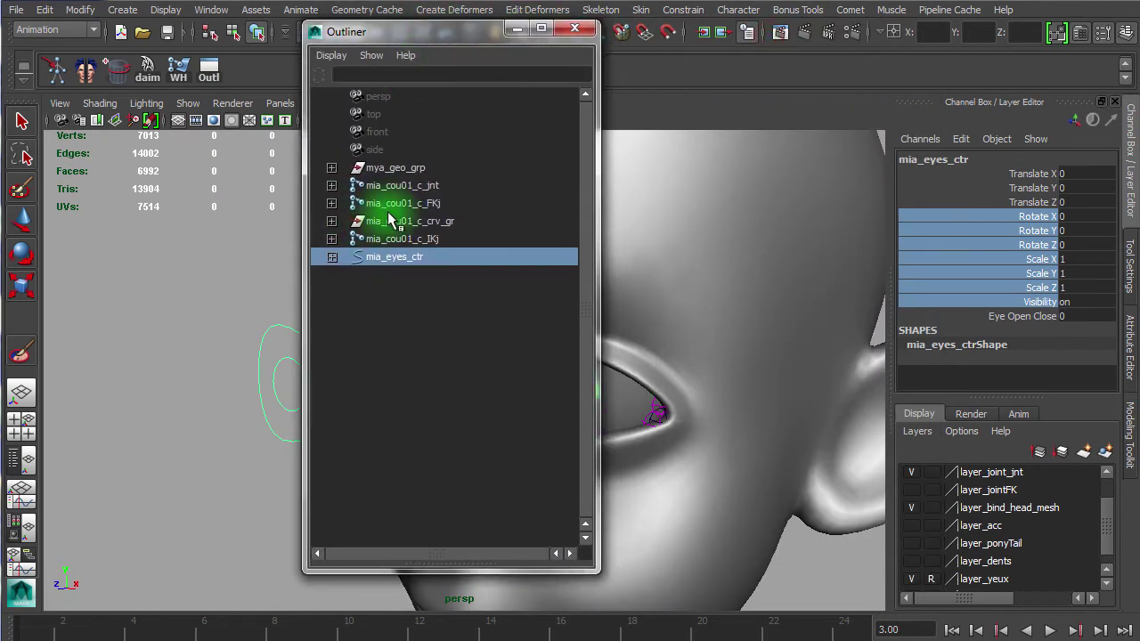
Expand the mia_cou01_c_jnt hierarchy through mia_head_c_jnt down to the child joints of mia_parent_eye_Lf_j
{"action": "left_click", "coordinate": [432, 203]}
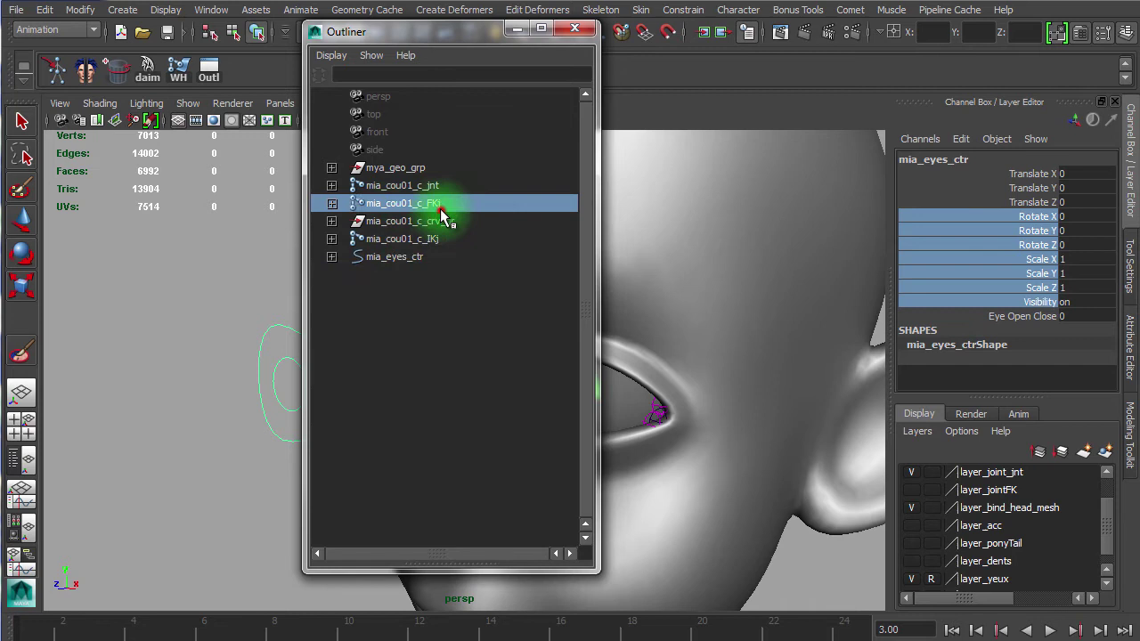
{"action": "left_click", "coordinate": [332, 185]}
{"action": "left_click", "coordinate": [350, 203]}
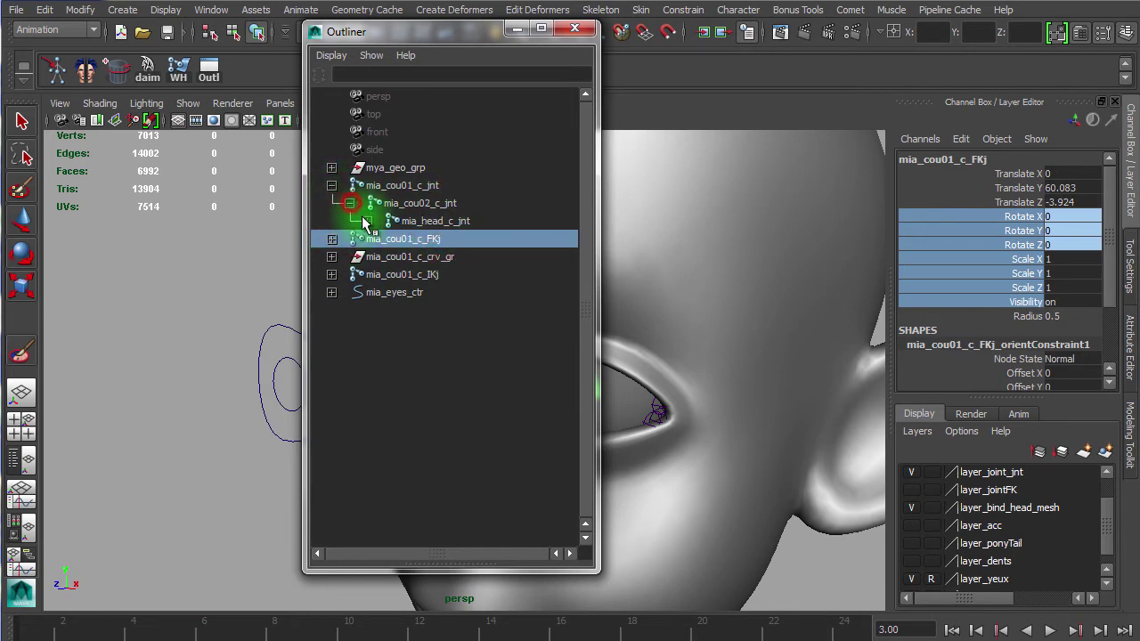
{"action": "left_click", "coordinate": [368, 221]}
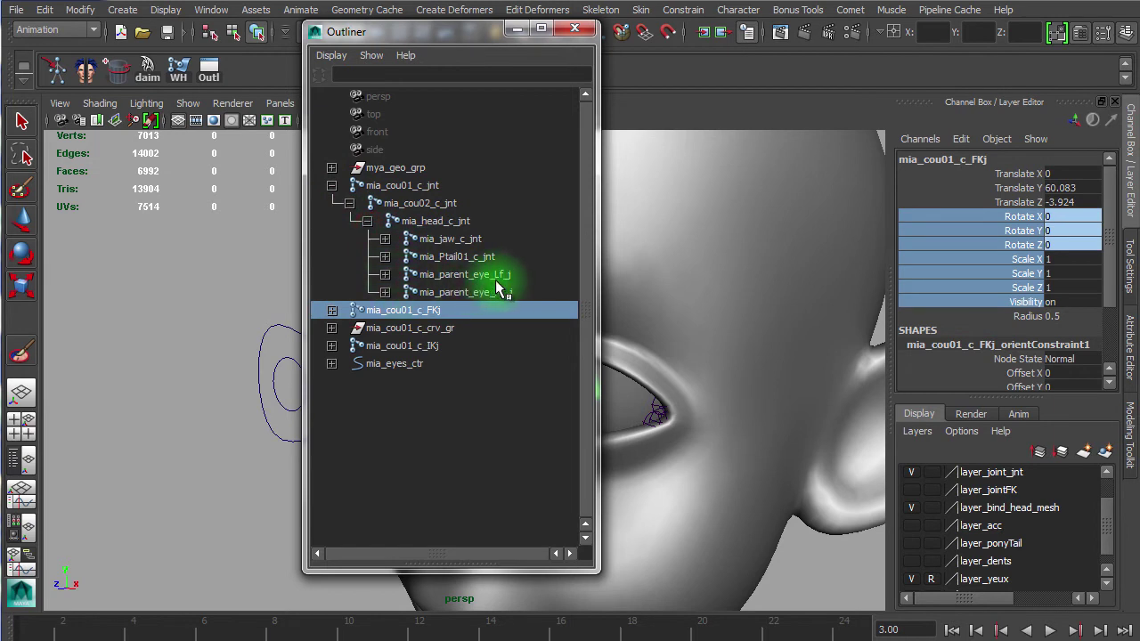
{"action": "left_click", "coordinate": [490, 278]}
{"action": "left_click", "coordinate": [385, 275]}
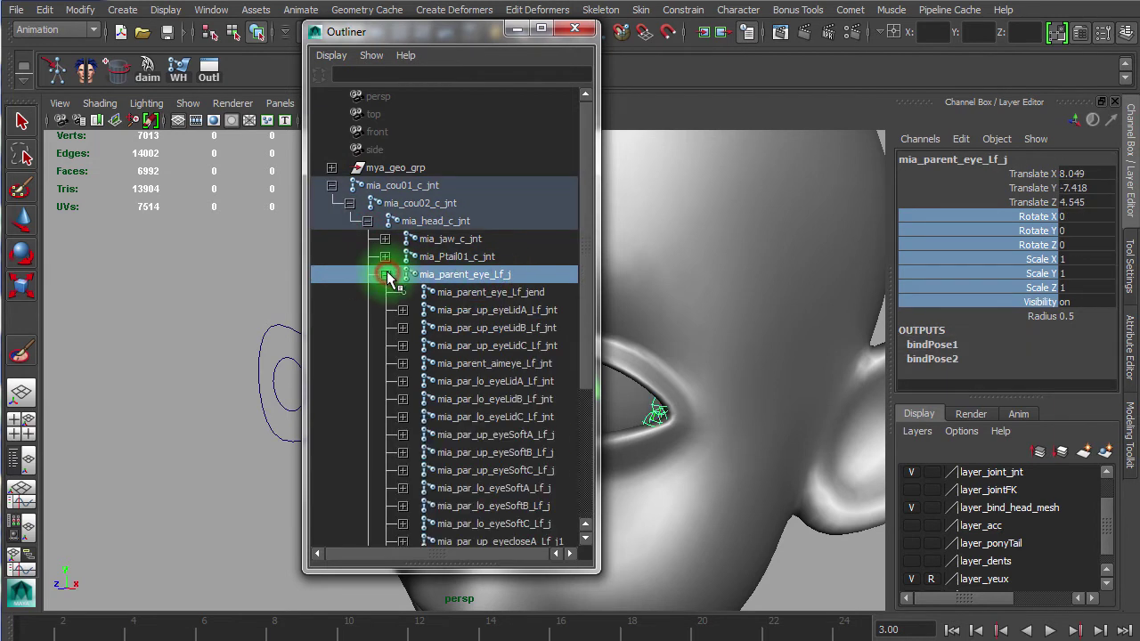
{"action": "left_click_drag", "start_coordinate": [588, 243], "coordinate": [588, 338]}
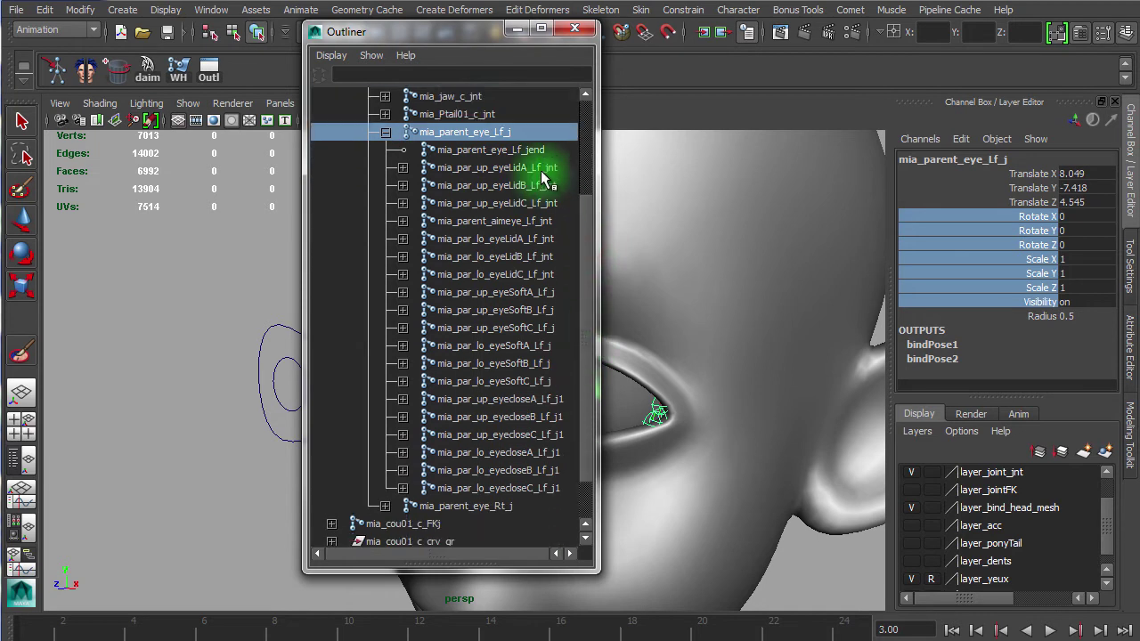
Examine the left eye's eyelid, eyeclose and upper eyeSoft joints by selecting them in the Outliner
{"action": "left_click_drag", "start_coordinate": [550, 169], "coordinate": [543, 485]}
{"action": "left_click", "coordinate": [553, 221], "text": "ctrl"}
{"action": "left_click_drag", "start_coordinate": [419, 31], "coordinate": [288, 24]}
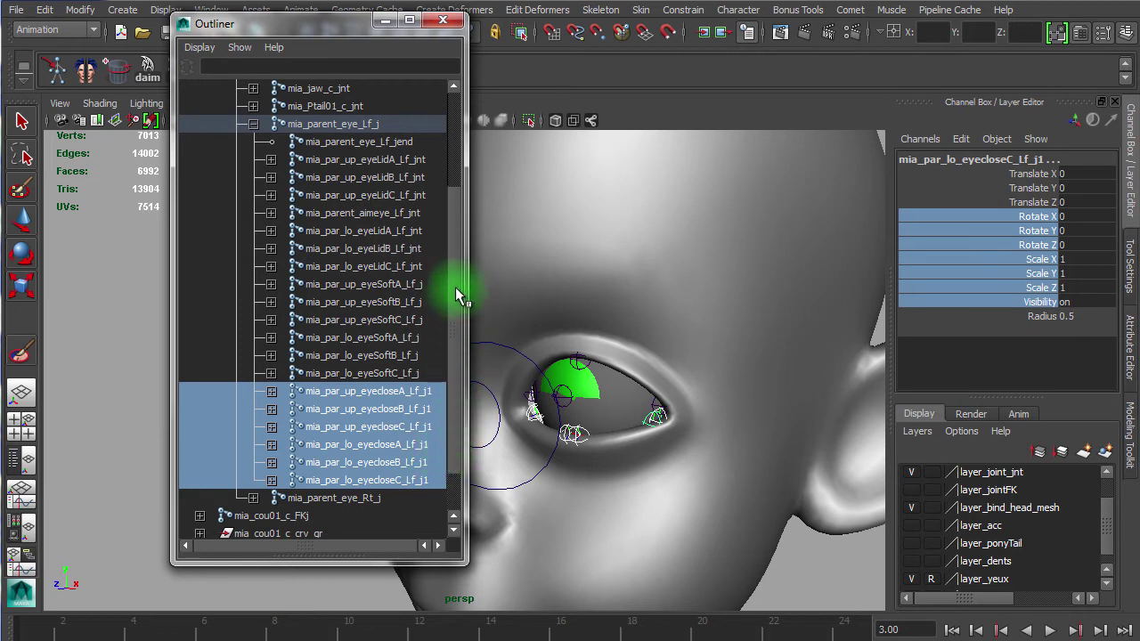
{"action": "left_click", "coordinate": [372, 318]}
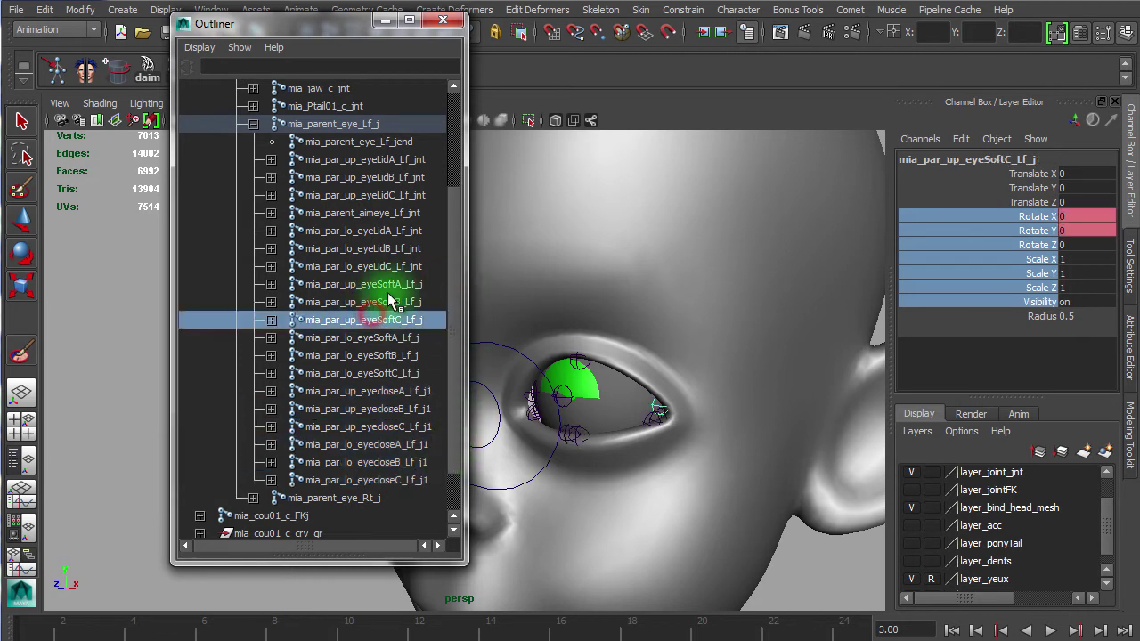
{"action": "left_click", "coordinate": [412, 301]}
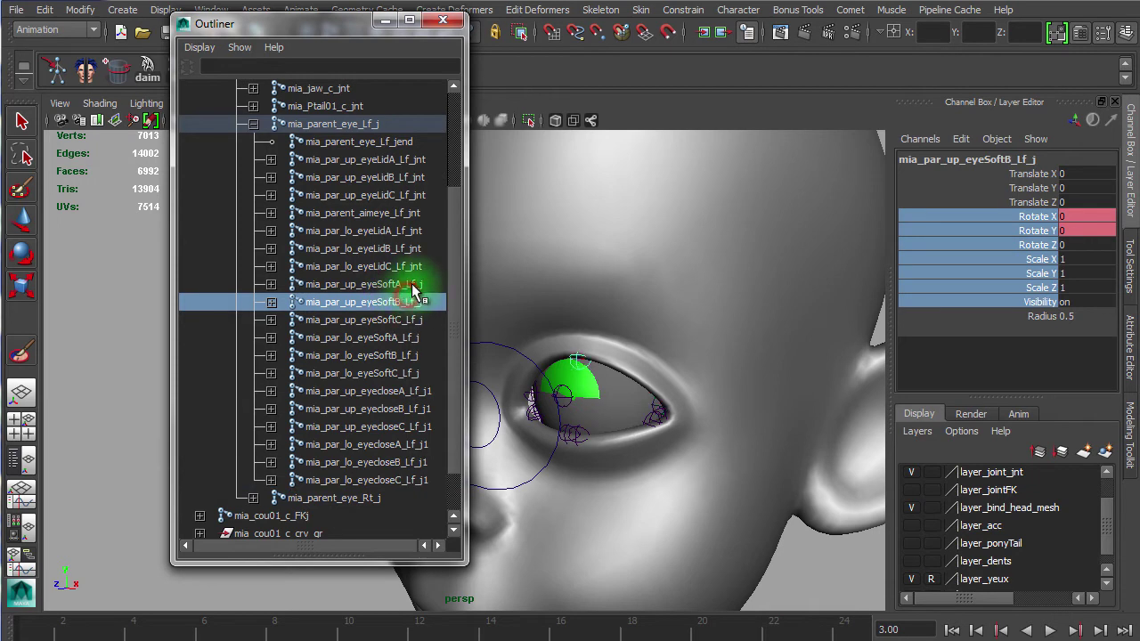
{"action": "left_click", "coordinate": [414, 284]}
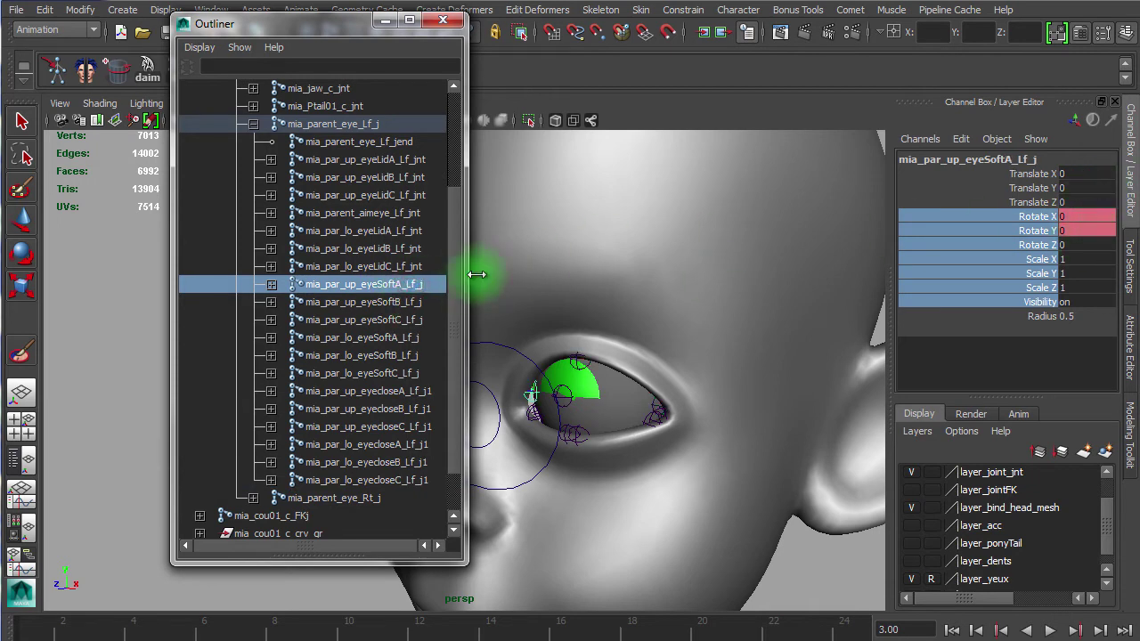
Select the orient constraint of mia_par_up_eyeLidA_Lf_jnt and expand the left upper eyelid B and C, aimeye and lower eyelid A joints
{"action": "left_click", "coordinate": [271, 159]}
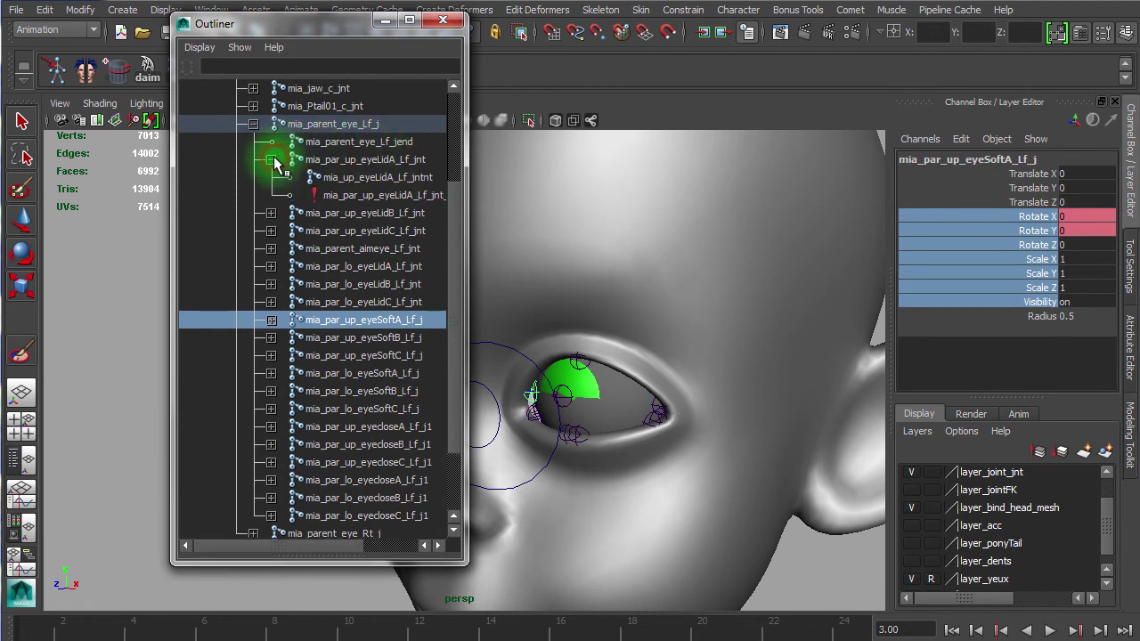
{"action": "left_click", "coordinate": [417, 195]}
{"action": "left_click", "coordinate": [271, 213]}
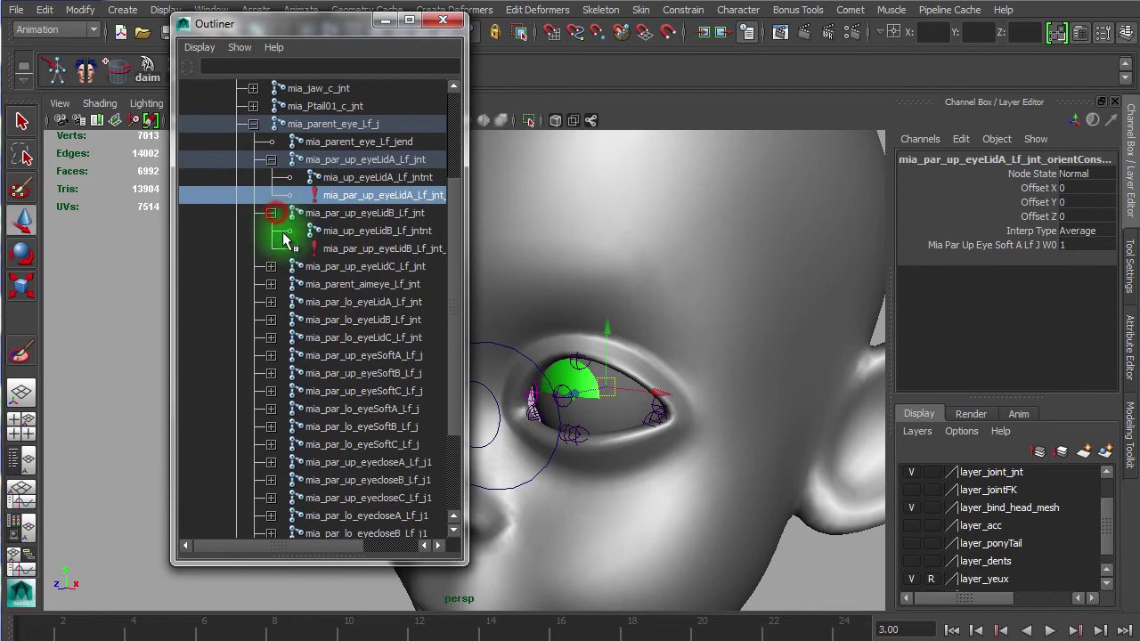
{"action": "left_click", "coordinate": [271, 266]}
{"action": "left_click", "coordinate": [270, 320]}
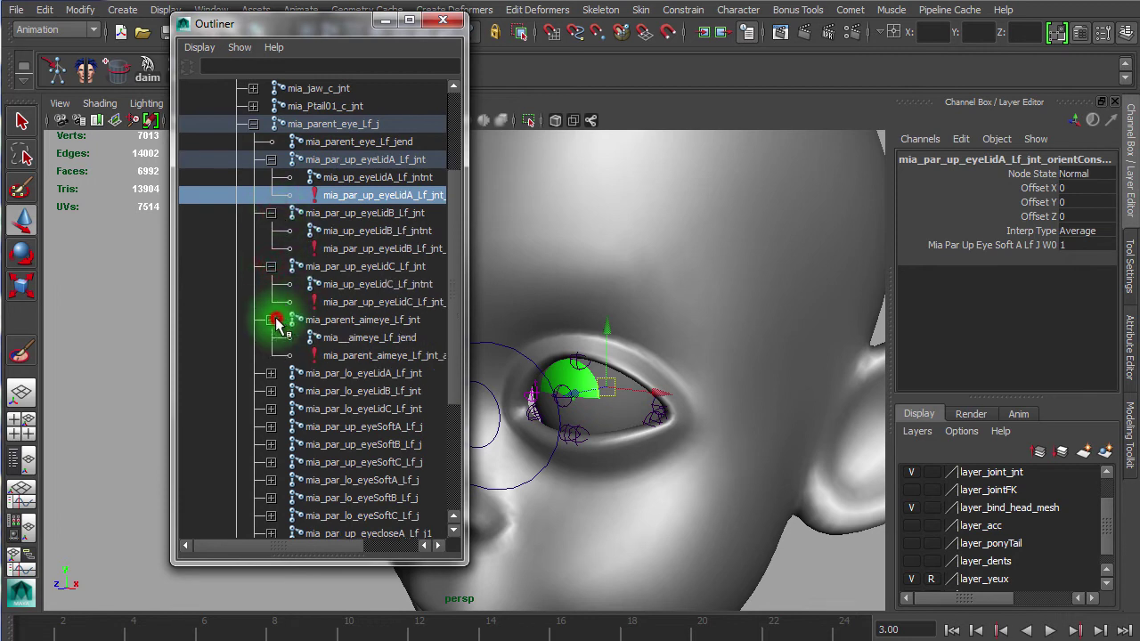
{"action": "left_click", "coordinate": [271, 373]}
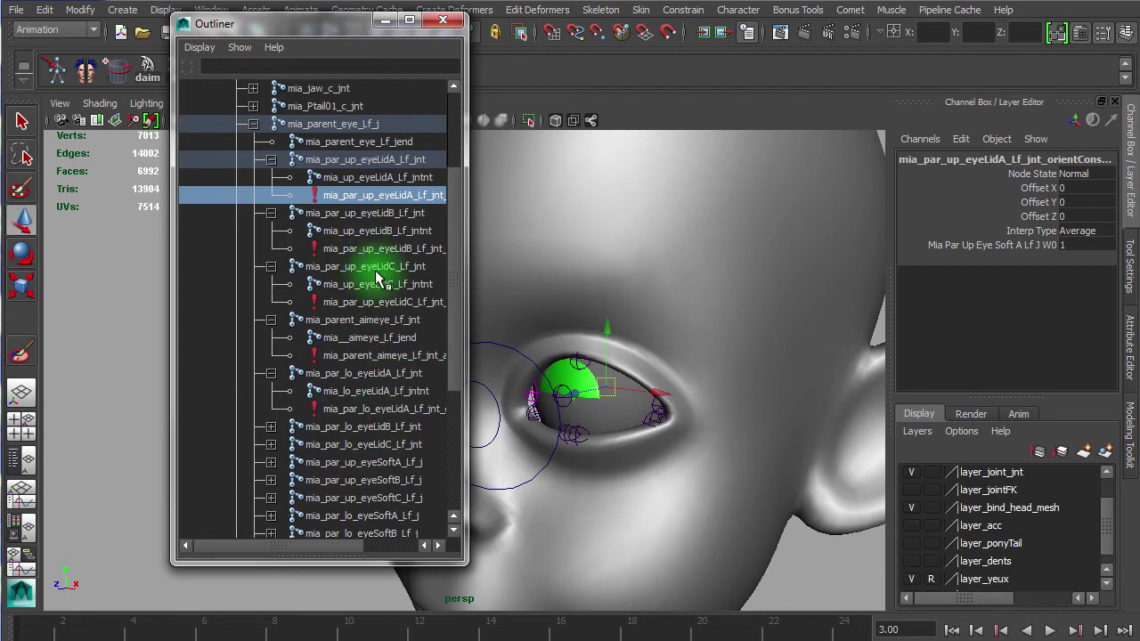
Add the orient constraints of the left upper eyelid B and C and lower eyelid A and B joints to the selection
{"action": "left_click", "coordinate": [331, 248], "text": "ctrl"}
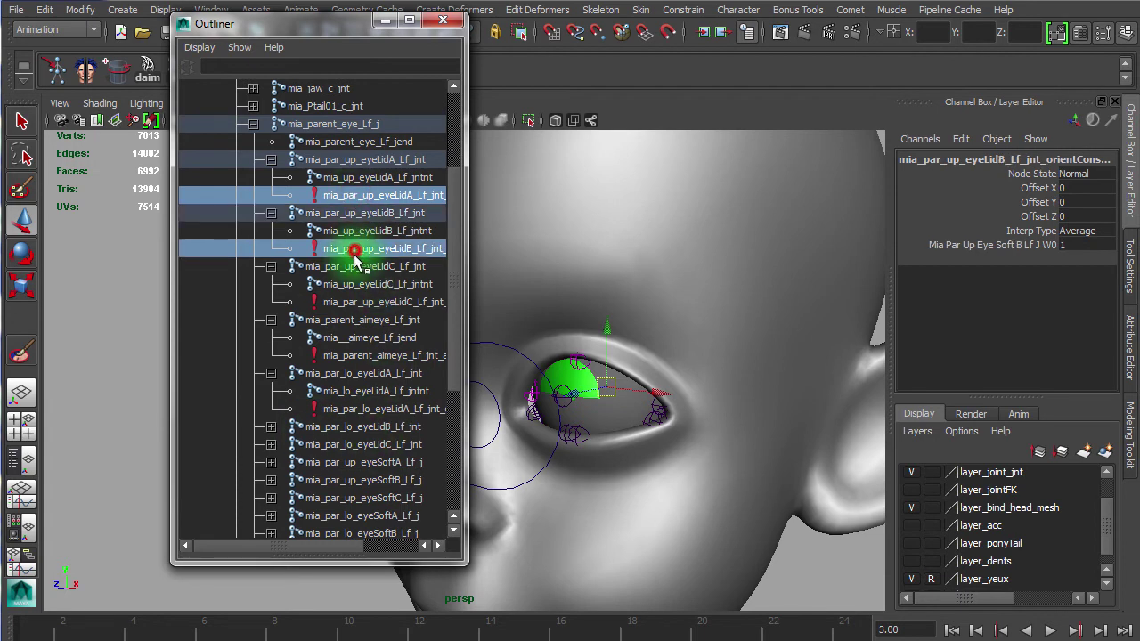
{"action": "left_click", "coordinate": [330, 302], "text": "ctrl"}
{"action": "left_click", "coordinate": [331, 355], "text": "ctrl"}
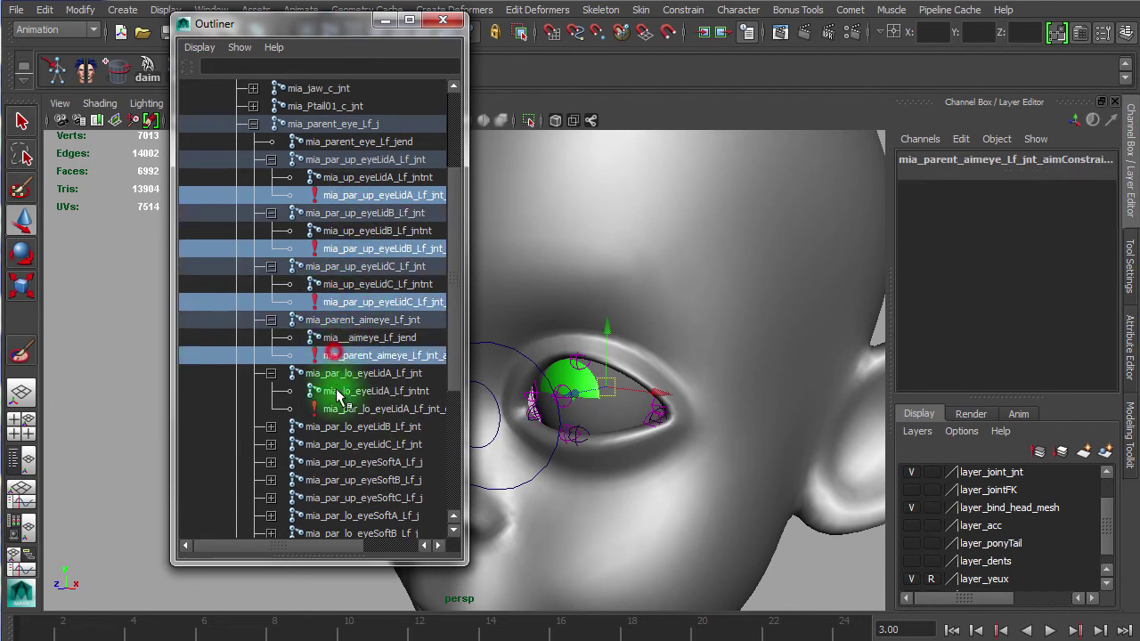
{"action": "left_click", "coordinate": [331, 409], "text": "ctrl"}
{"action": "left_click", "coordinate": [270, 426]}
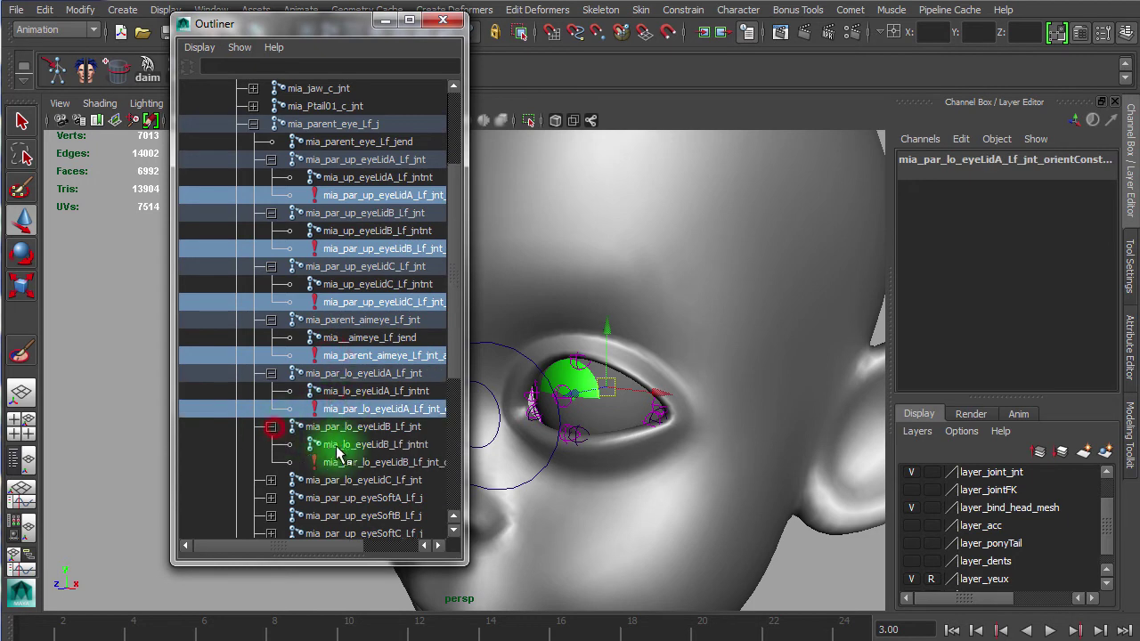
{"action": "left_click", "coordinate": [349, 464], "text": "ctrl"}
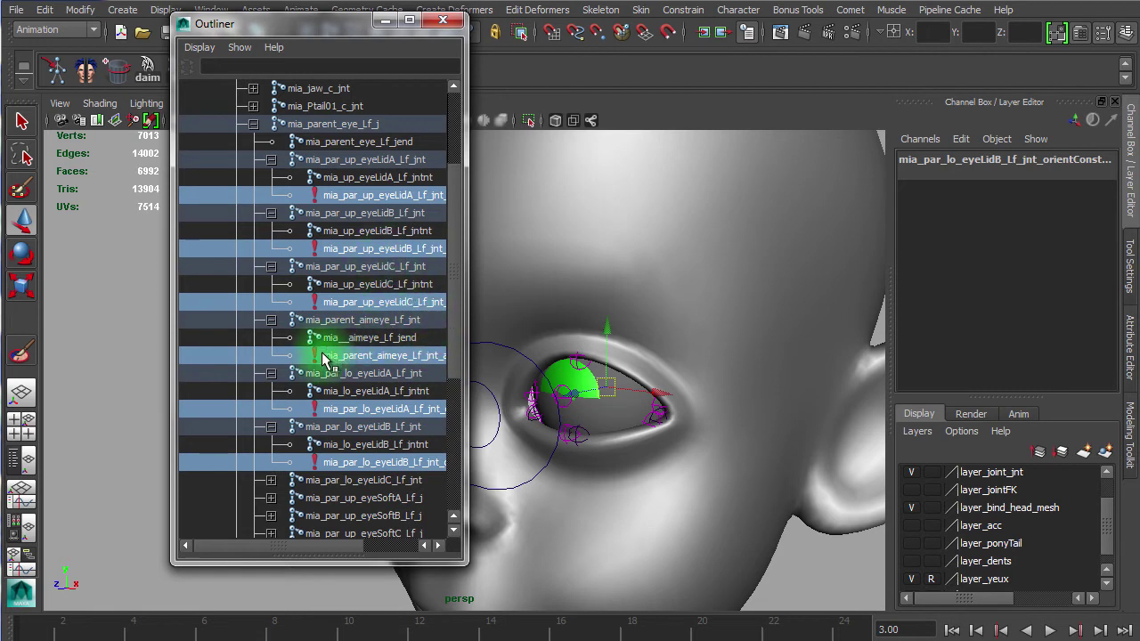
{"action": "left_click", "coordinate": [360, 357], "text": "ctrl"}
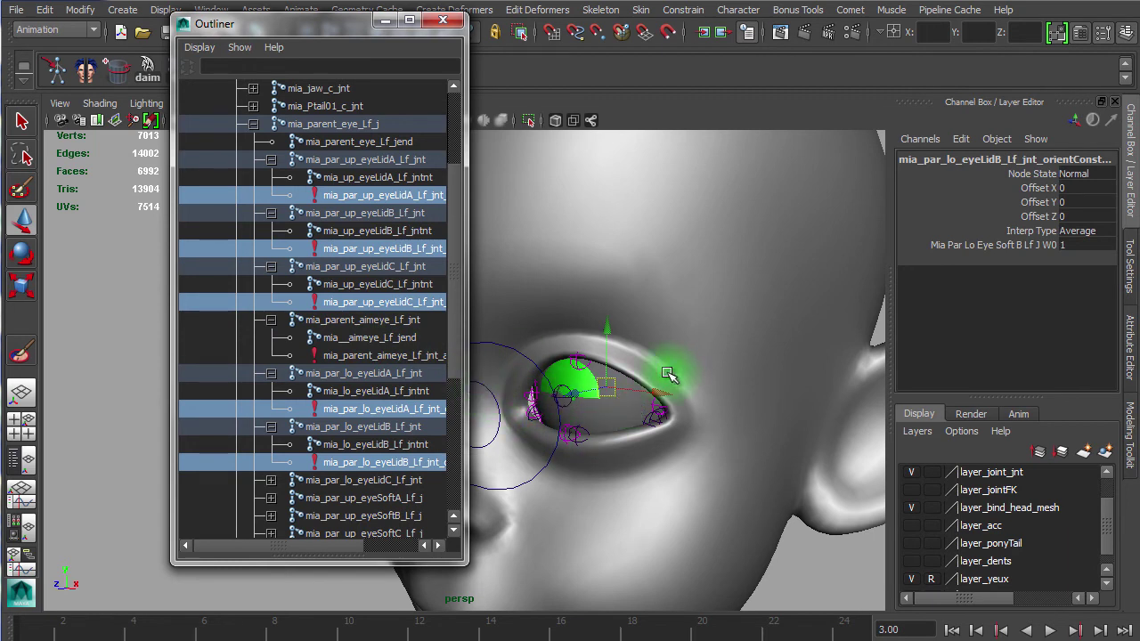
Add the orient constraint of mia_par_lo_eyeLidC_Lf_jnt to the selection and widen the Outliner to fit the full constraint names
{"action": "scroll", "coordinate": [459, 267], "scroll_direction": "down", "scroll_amount": 5}
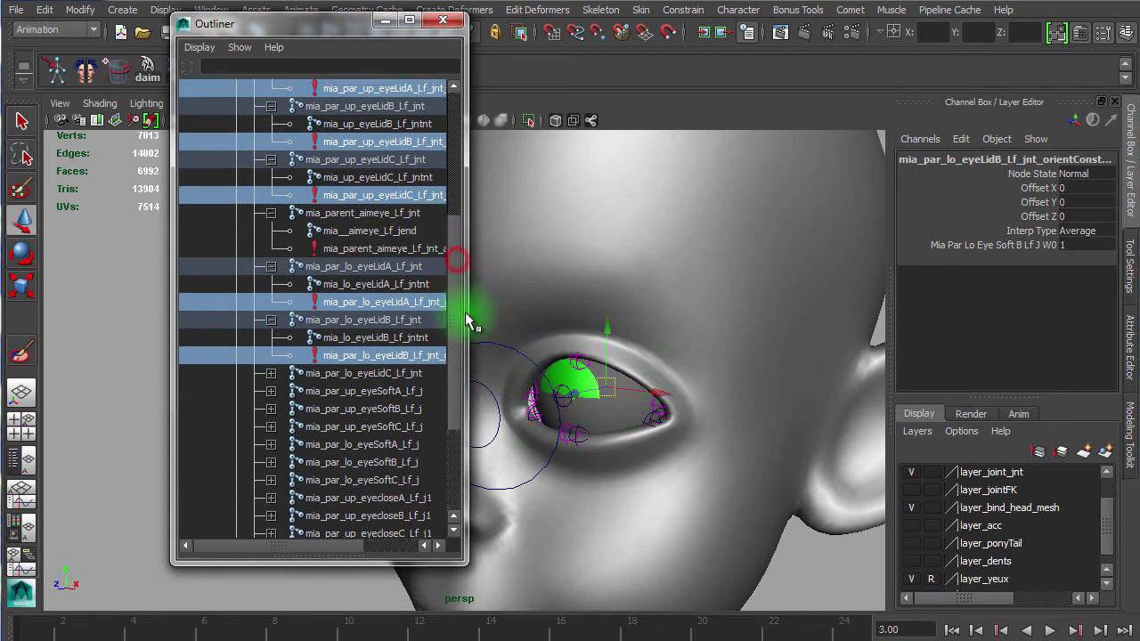
{"action": "left_click", "coordinate": [270, 355]}
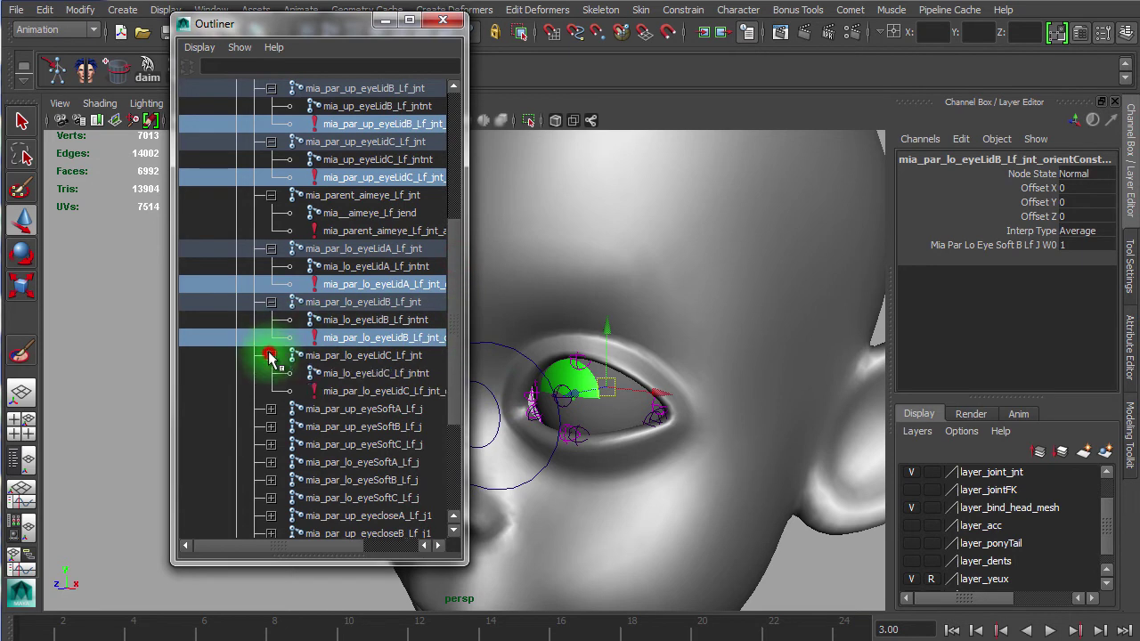
{"action": "left_click", "coordinate": [375, 391], "text": "ctrl"}
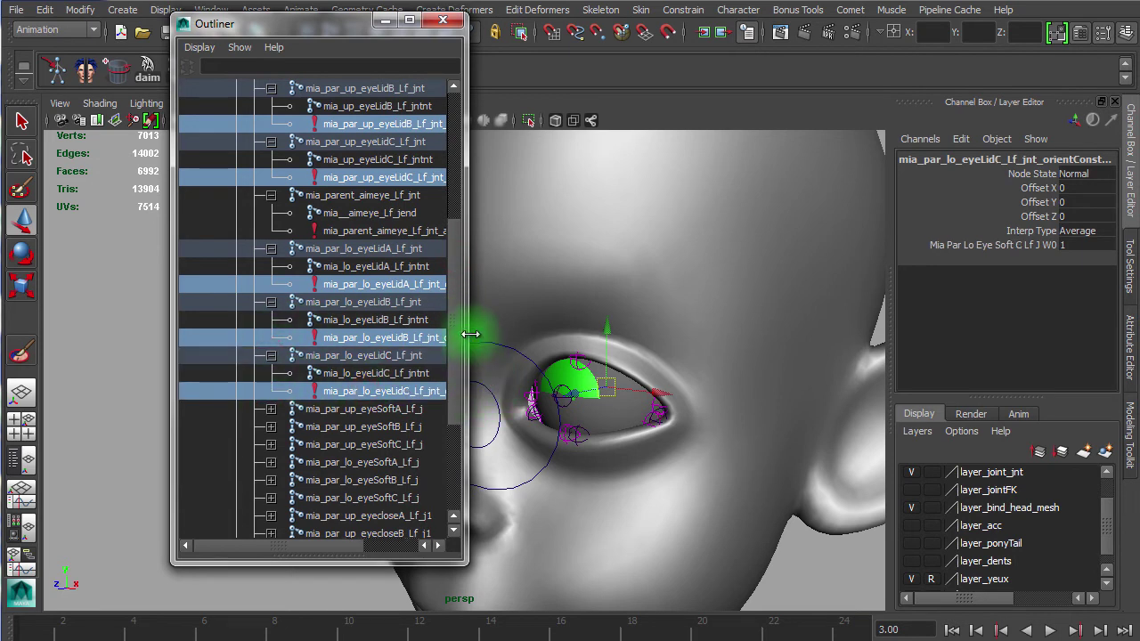
{"action": "left_click_drag", "start_coordinate": [468, 334], "coordinate": [568, 341]}
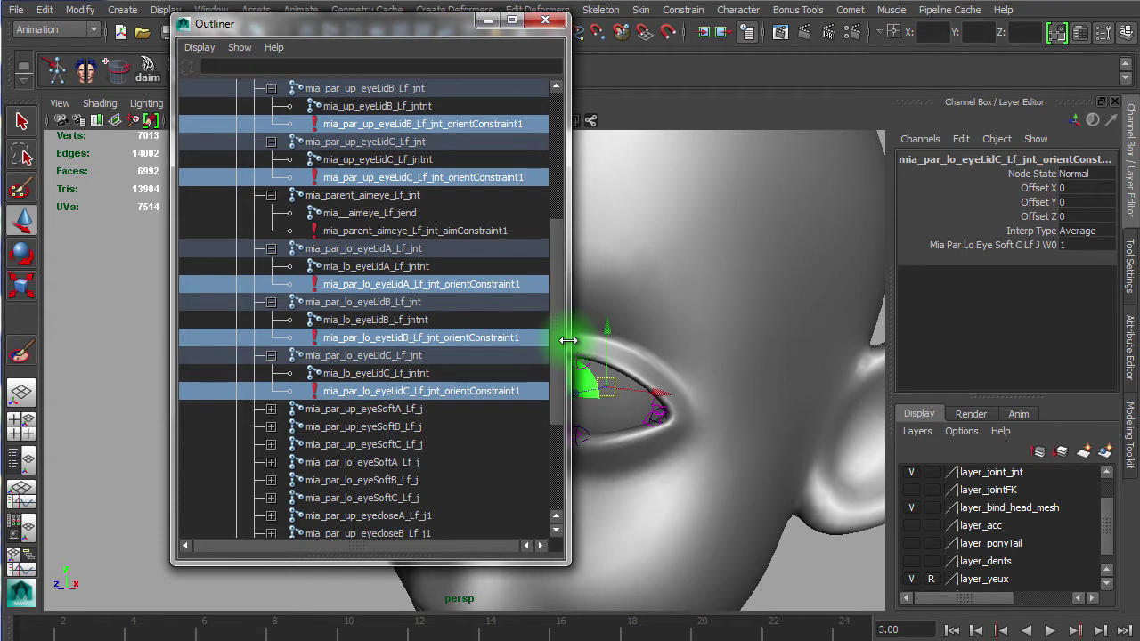
{"action": "scroll", "coordinate": [565, 254], "scroll_direction": "up", "scroll_amount": 3}
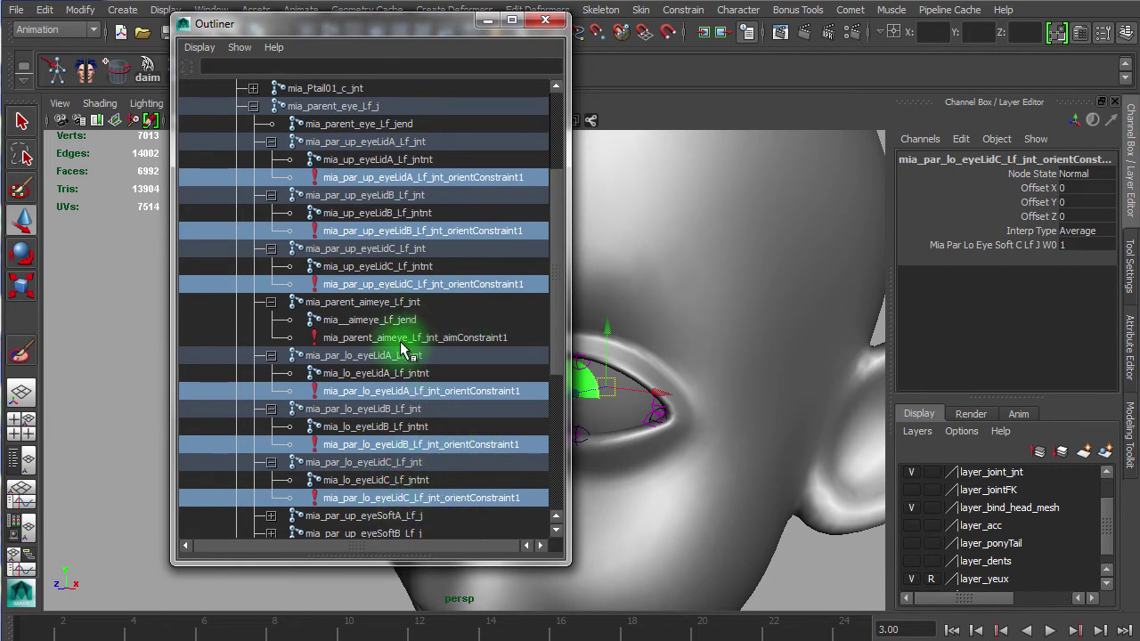
Collapse mia_parent_aimeye_Lf_jnt, go to frame 1 and delete the selected orient constraints of the left eyelid joints
{"action": "left_click", "coordinate": [271, 303]}
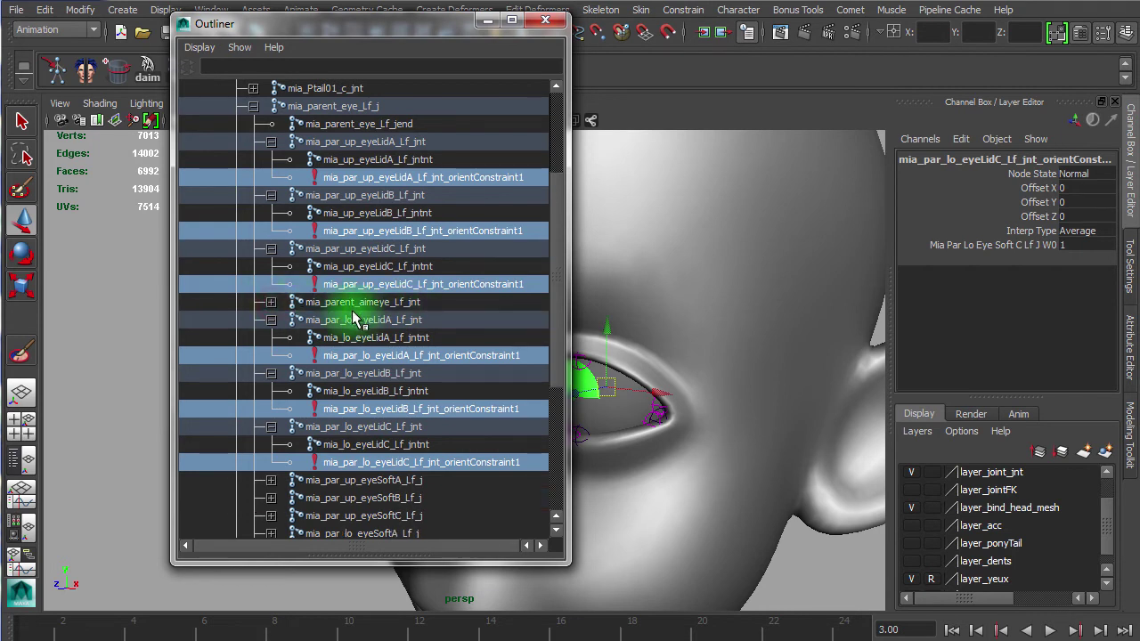
{"action": "middle_click_drag", "start_coordinate": [377, 305], "coordinate": [331, 588]}
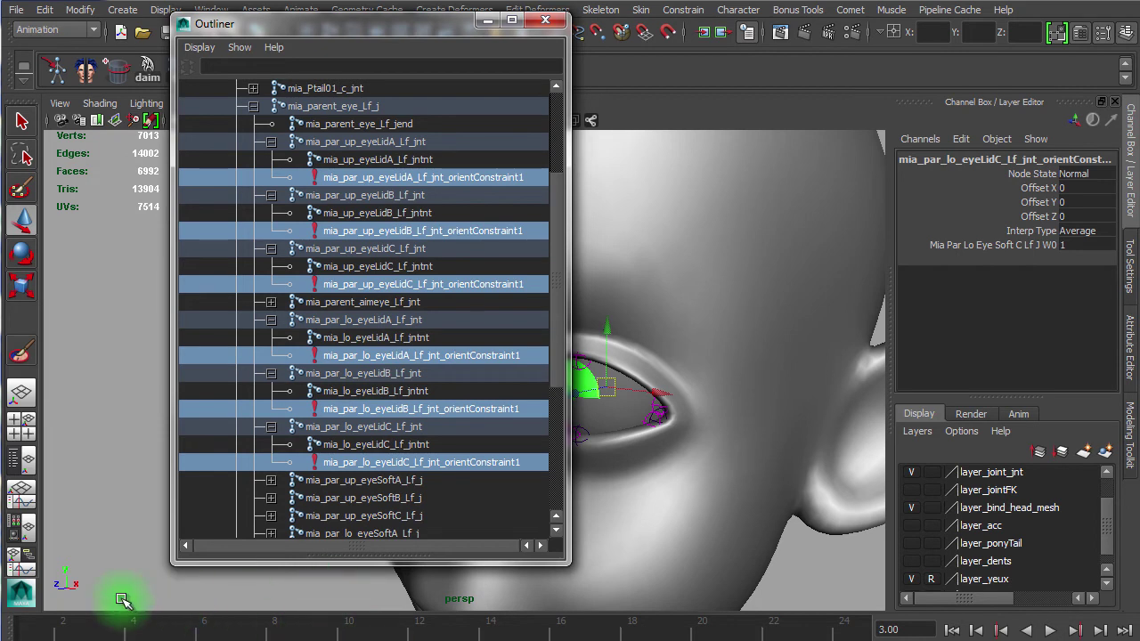
{"action": "left_click", "coordinate": [107, 622]}
{"action": "key", "text": "alt+v"}
{"action": "middle_click_drag", "start_coordinate": [119, 510], "coordinate": [366, 455]}
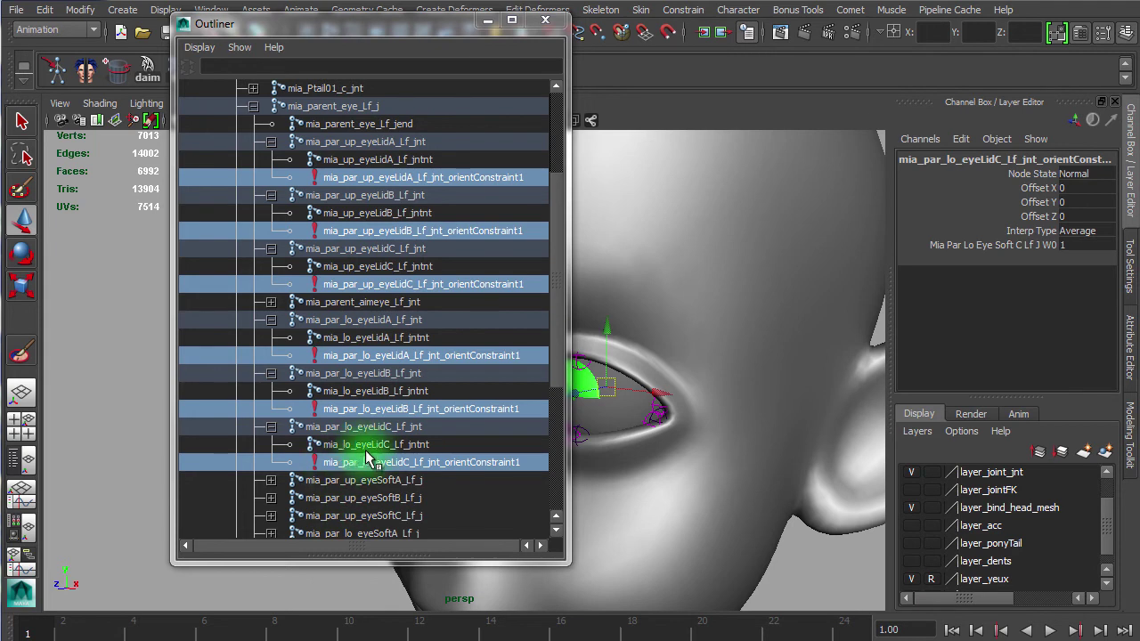
{"action": "key", "text": "Delete"}
Collapse the left upper and lower eyelid A, B and C joints in the Outliner
{"action": "middle_click_drag", "start_coordinate": [366, 456], "coordinate": [288, 342]}
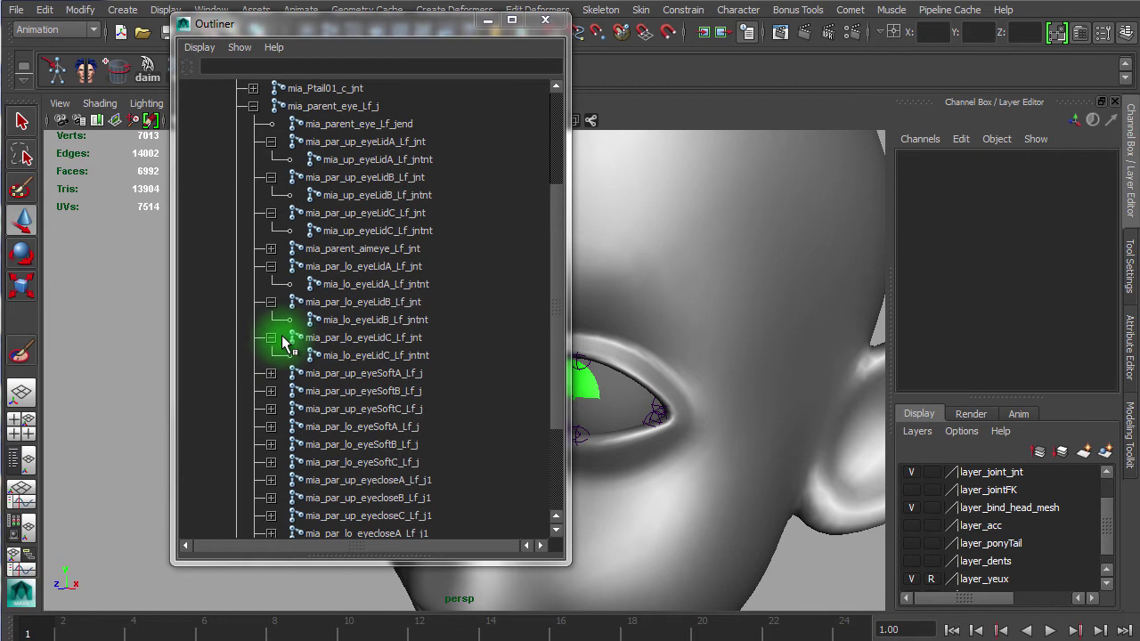
{"action": "left_click", "coordinate": [273, 337]}
{"action": "left_click", "coordinate": [272, 303]}
{"action": "left_click", "coordinate": [272, 268]}
{"action": "left_click", "coordinate": [272, 214]}
{"action": "left_click", "coordinate": [272, 177]}
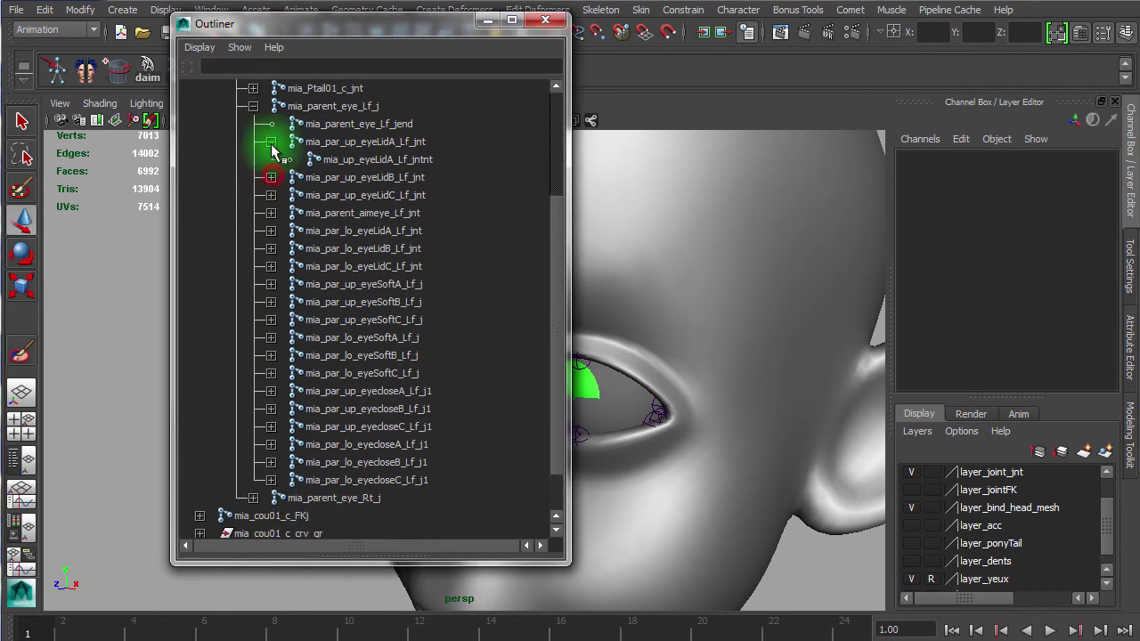
{"action": "left_click", "coordinate": [271, 141]}
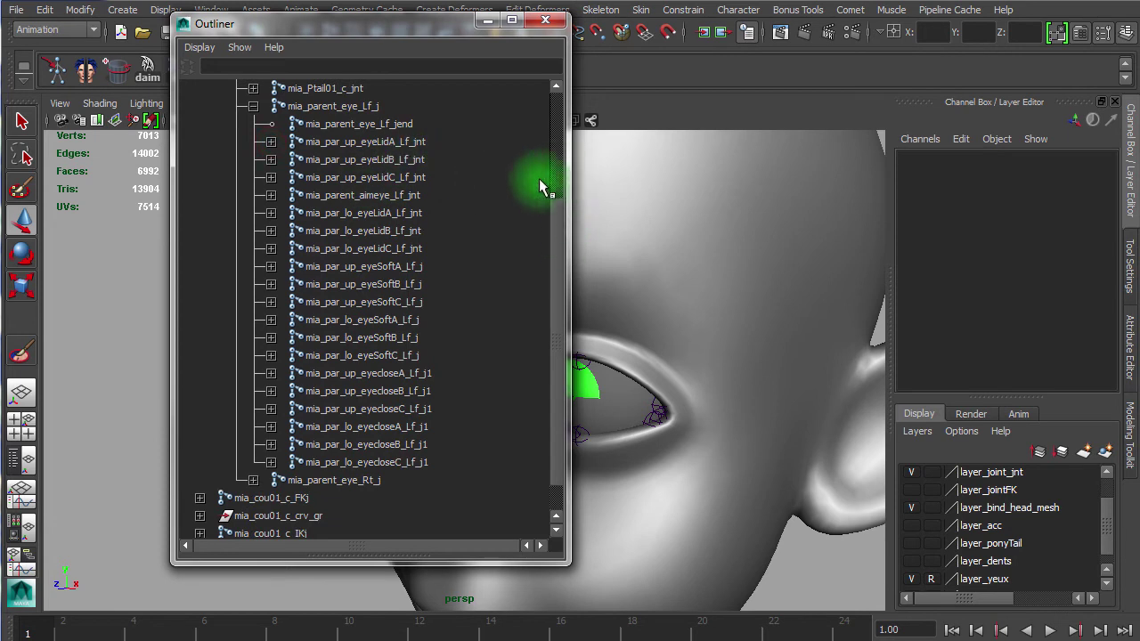
Reorder mia_parent_aimeye_Lf_jnt above the upper eyelid joints and select the three left lower eyelid joints
{"action": "left_click_drag", "start_coordinate": [431, 142], "coordinate": [398, 182]}
{"action": "left_click", "coordinate": [393, 195]}
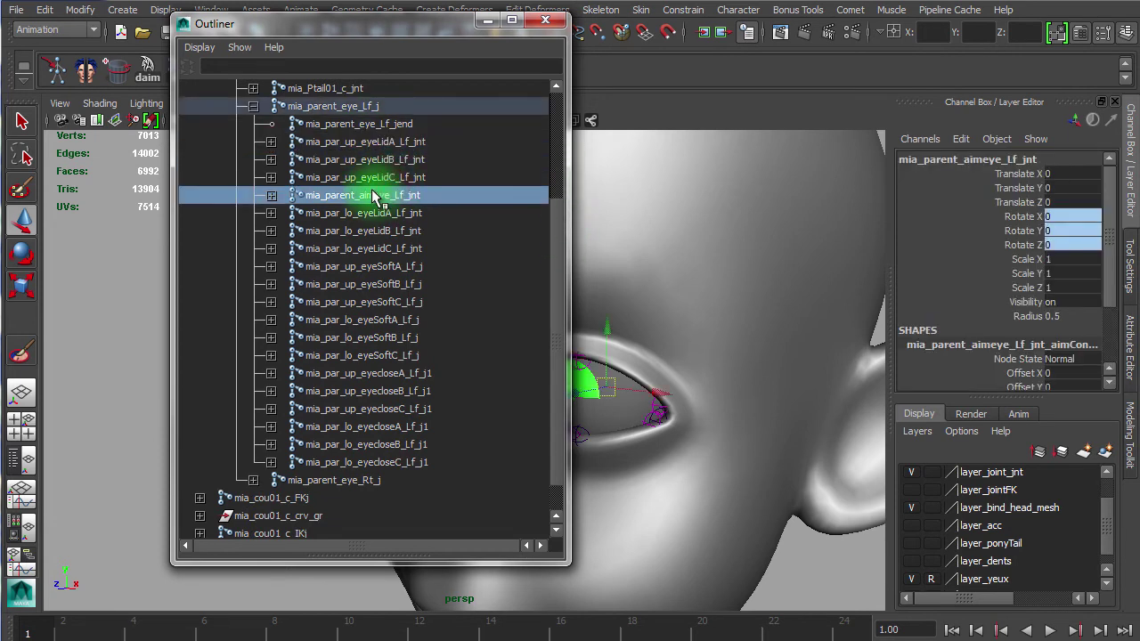
{"action": "left_click_drag", "start_coordinate": [367, 196], "coordinate": [403, 251]}
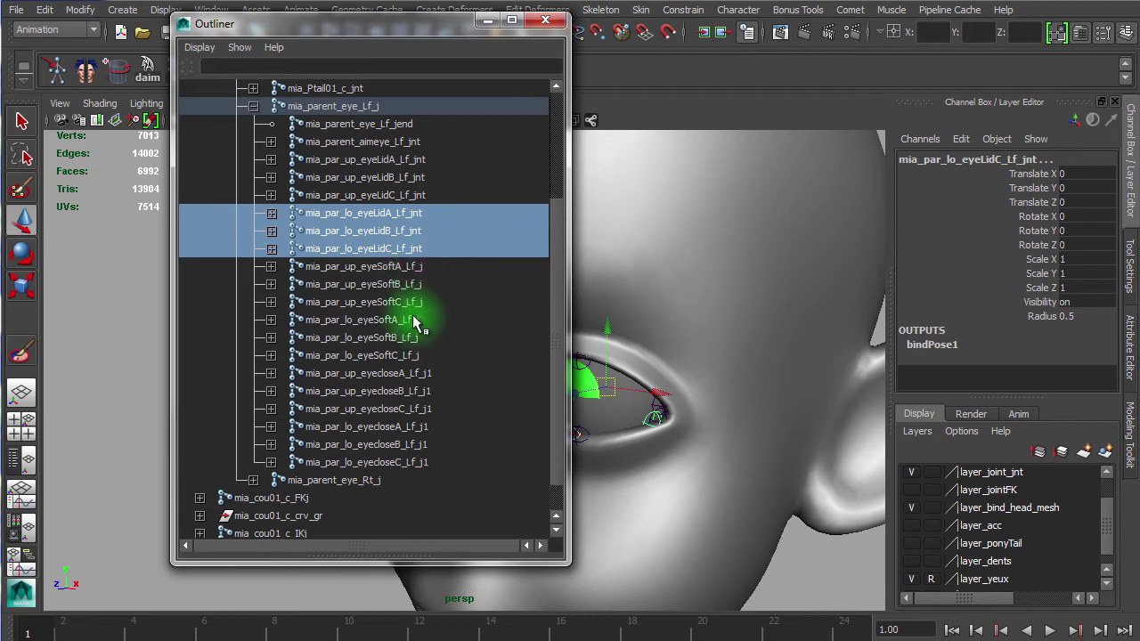
Select all six left upper and lower eyelid joints and highlight their rotate channels to check the values
{"action": "left_click", "coordinate": [416, 195]}
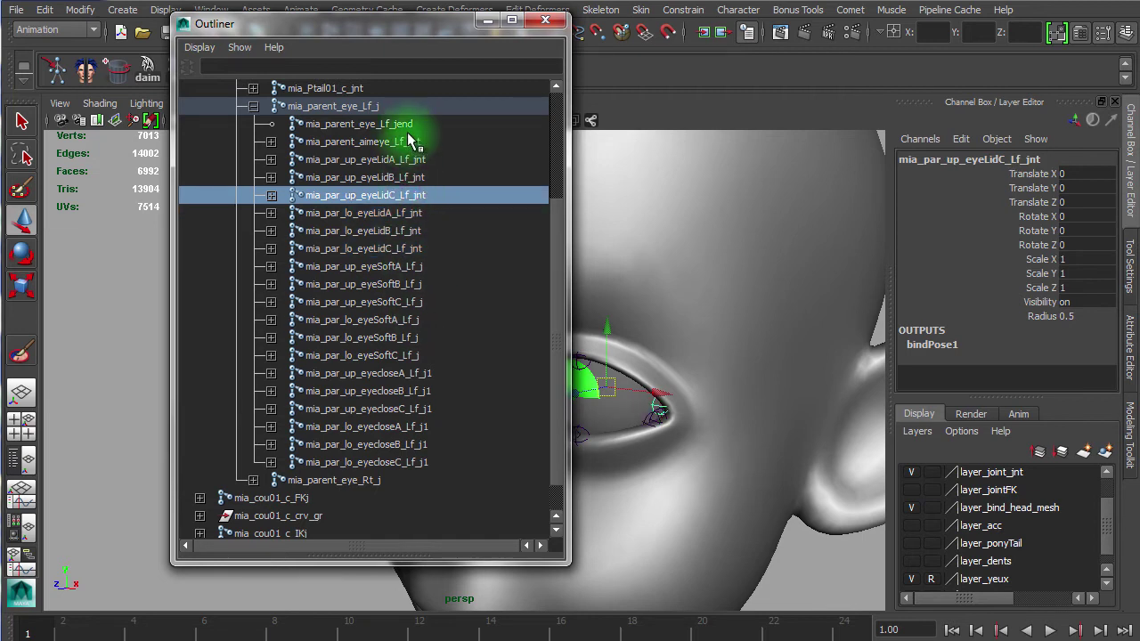
{"action": "left_click_drag", "start_coordinate": [415, 146], "coordinate": [422, 248]}
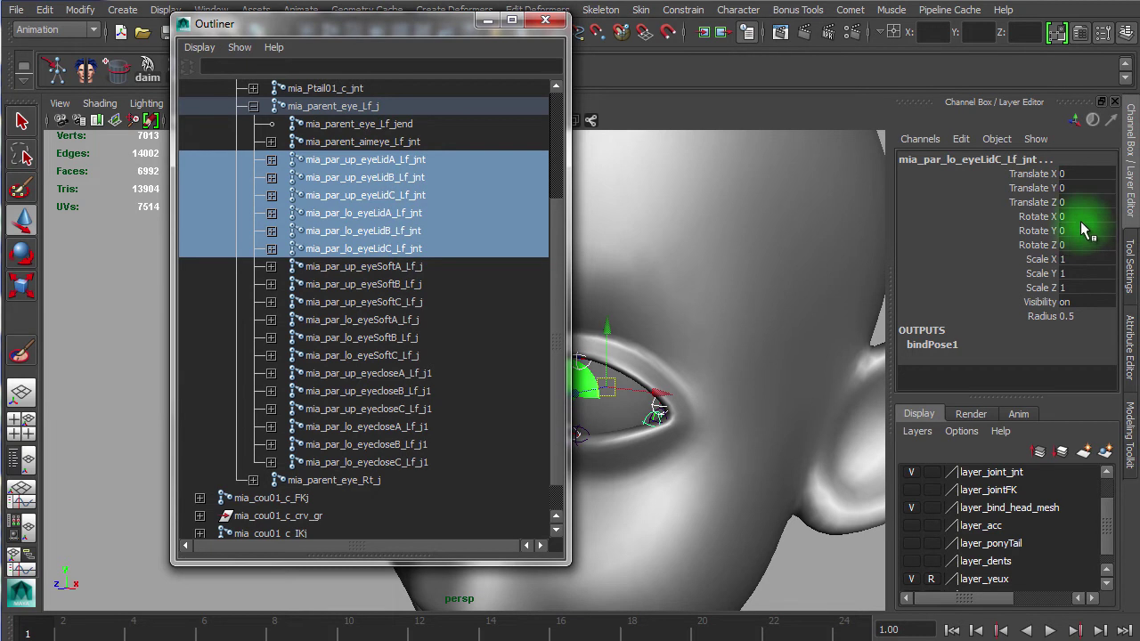
{"action": "left_click_drag", "start_coordinate": [1080, 219], "coordinate": [1081, 232]}
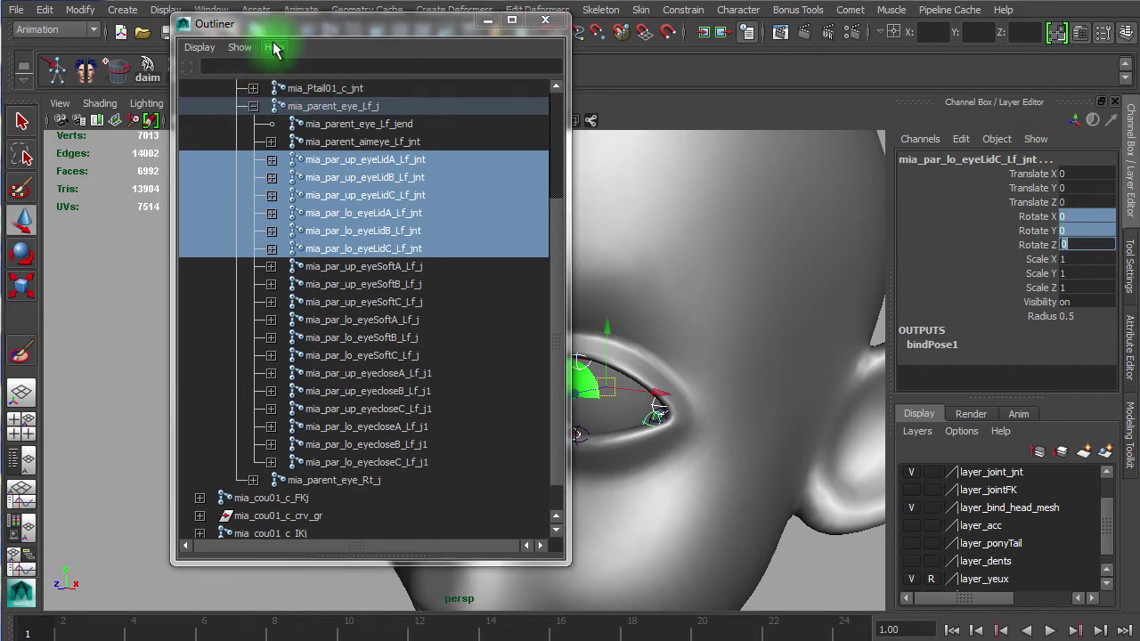
Move the Outliner clear of the face and examine the left eyeclose and eyeSoft joints on a close view of the eye
{"action": "left_click_drag", "start_coordinate": [276, 32], "coordinate": [930, 67]}
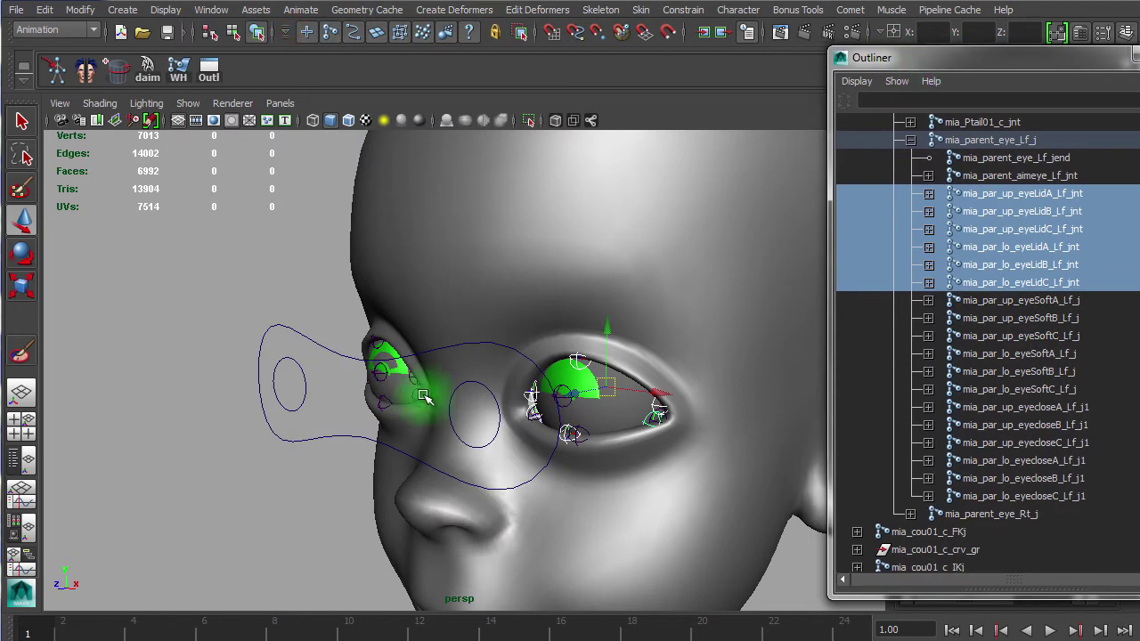
{"action": "left_click_drag", "start_coordinate": [457, 417], "coordinate": [279, 466], "text": "alt"}
{"action": "mouse_move", "coordinate": [388, 406]}
{"action": "right_mouse_down", "text": "alt"}
{"action": "mouse_move", "coordinate": [559, 397]}
{"action": "mouse_move", "coordinate": [508, 400]}
{"action": "mouse_move", "coordinate": [534, 395]}
{"action": "right_mouse_up", "text": "alt"}
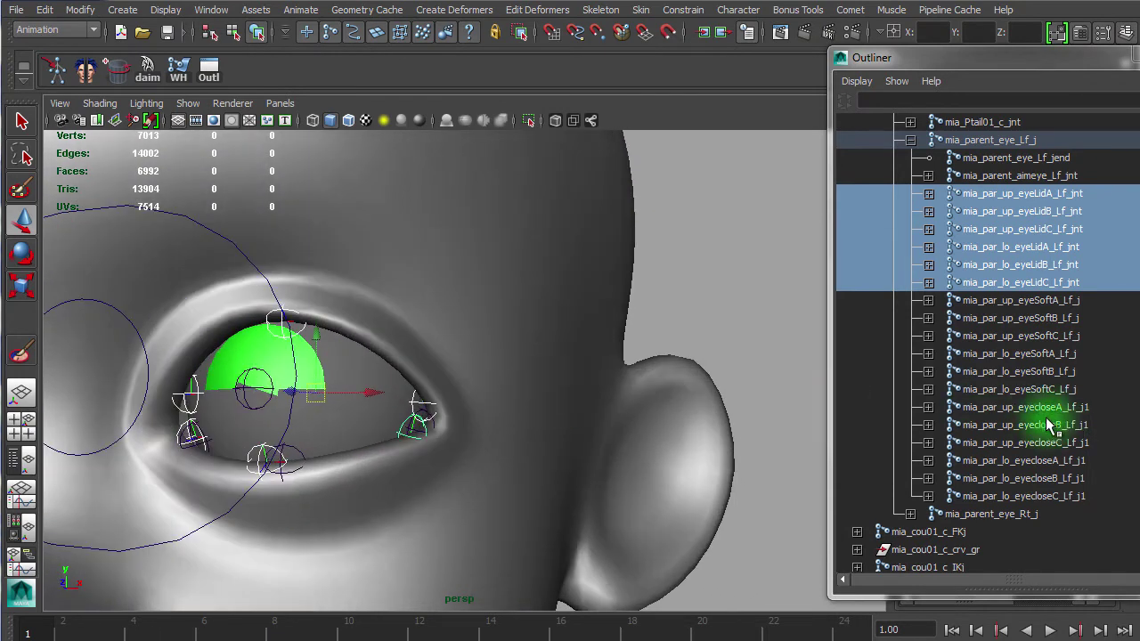
{"action": "left_click_drag", "start_coordinate": [1049, 408], "coordinate": [1047, 495]}
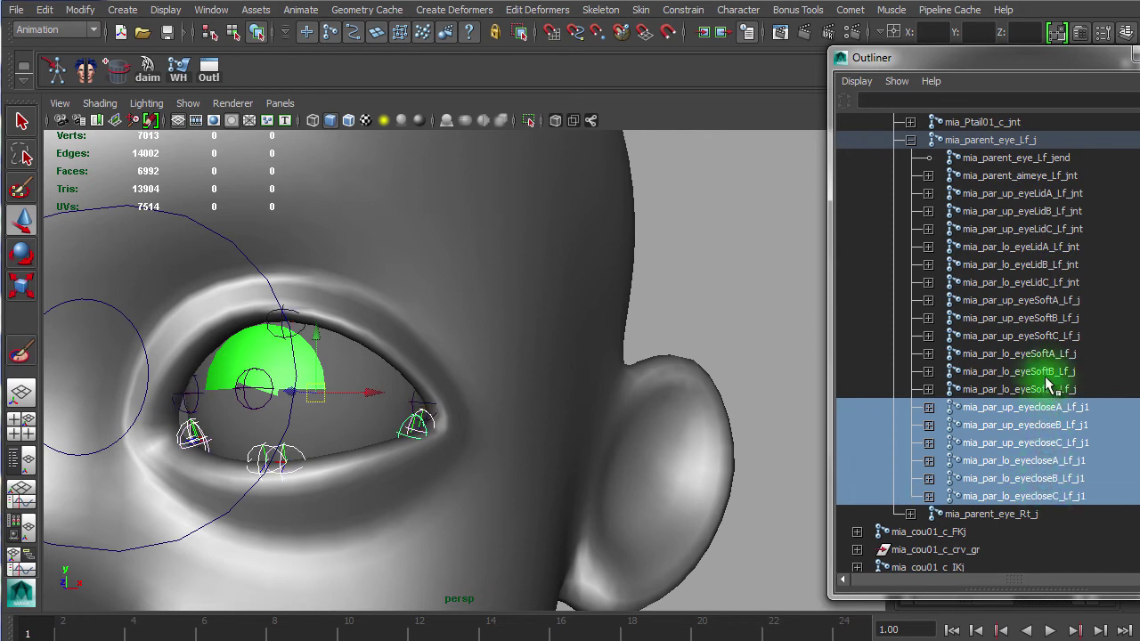
{"action": "left_click_drag", "start_coordinate": [1044, 392], "coordinate": [1040, 317]}
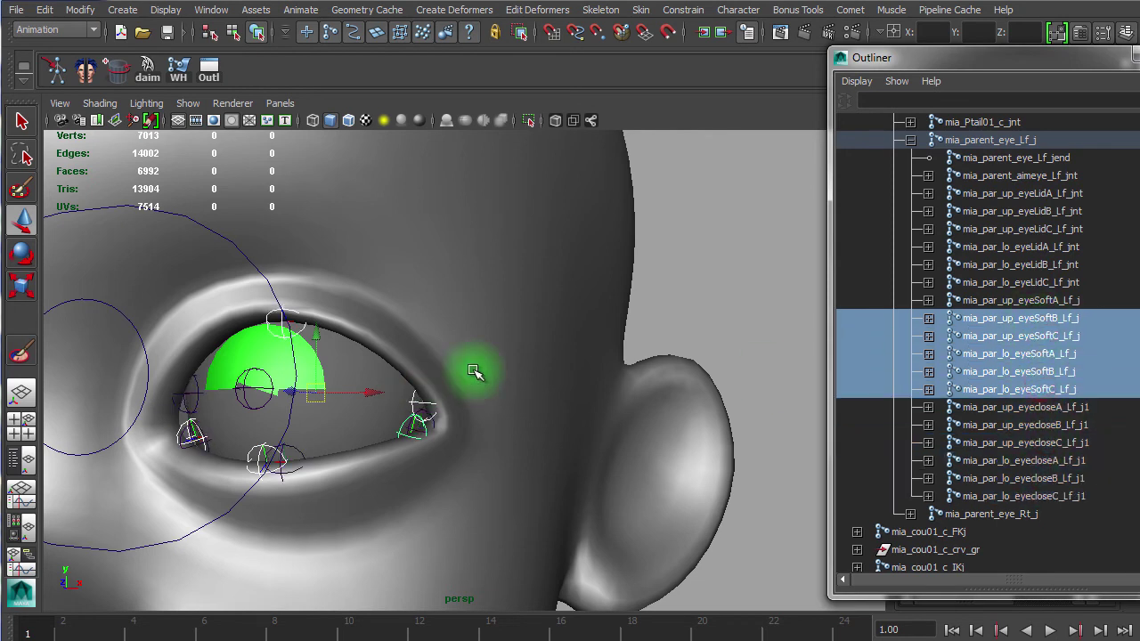
Hide all the left eyeSoft and eyeclose joints under mia_parent_eye_Lf_j by setting their Visibility to off
{"action": "left_click_drag", "start_coordinate": [1035, 502], "coordinate": [1057, 301]}
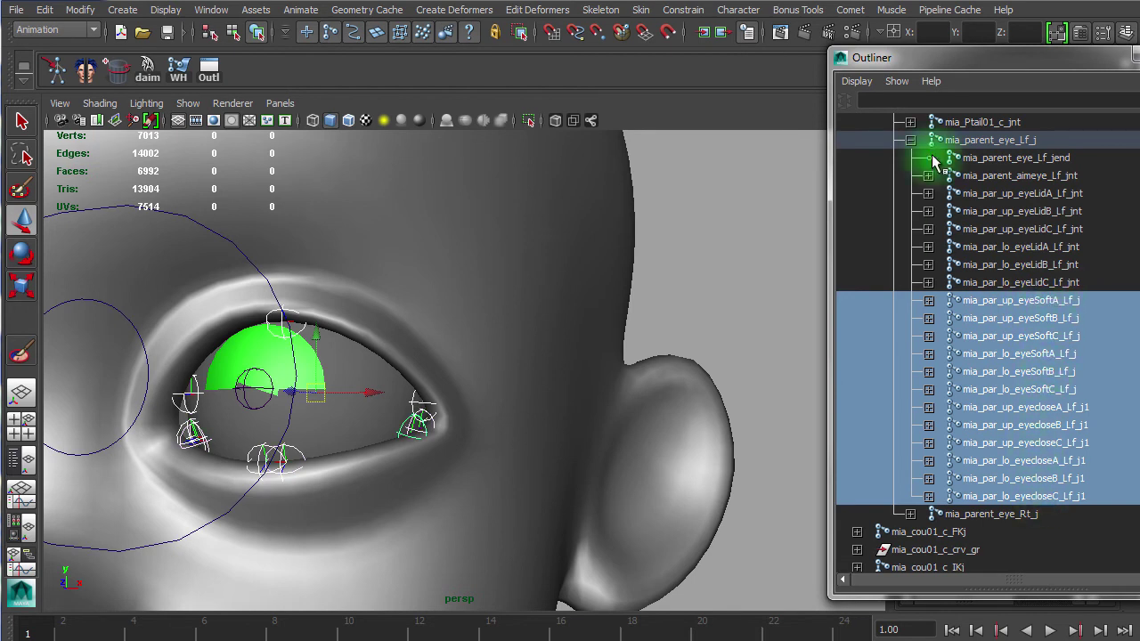
{"action": "left_click_drag", "start_coordinate": [943, 71], "coordinate": [607, 110]}
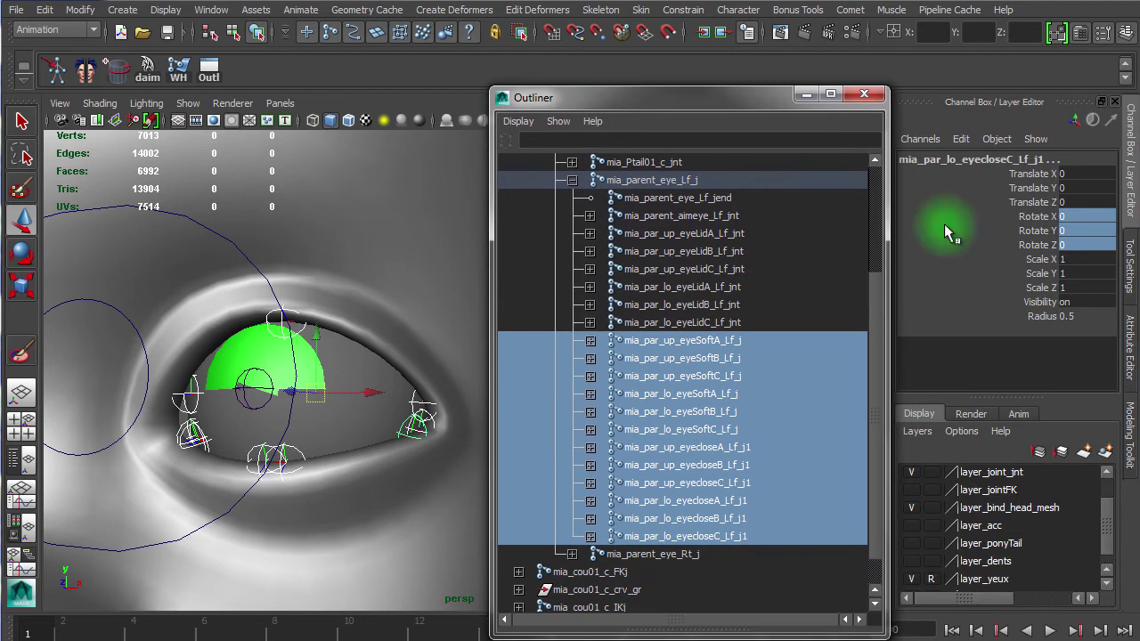
{"action": "left_click", "coordinate": [1077, 304]}
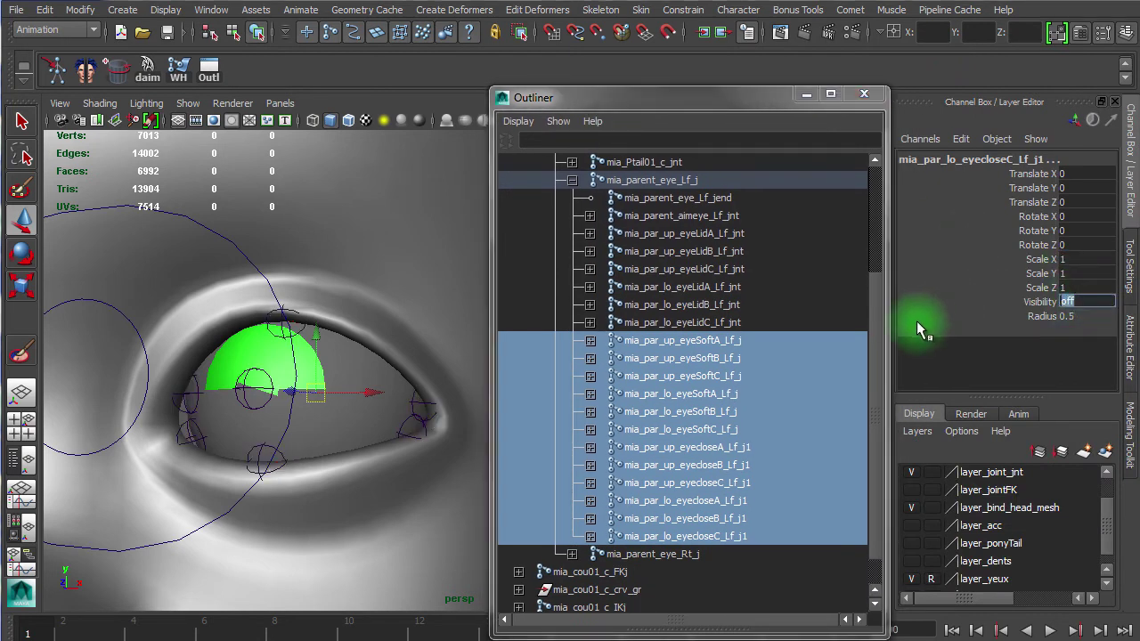
{"action": "left_click", "coordinate": [739, 324]}
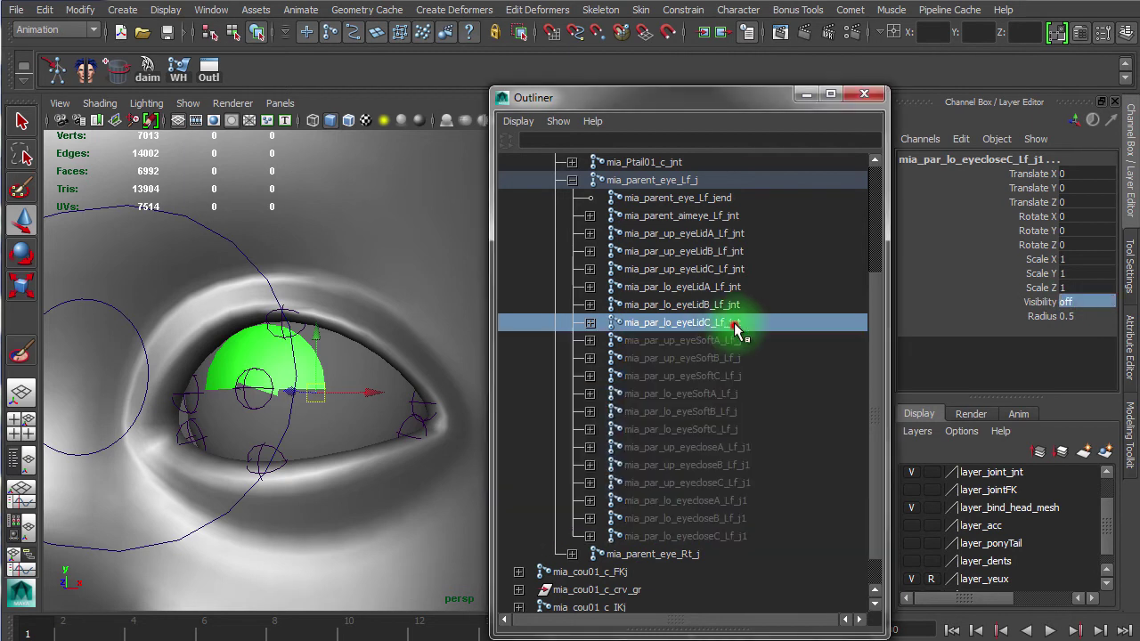
{"action": "left_click_drag", "start_coordinate": [744, 340], "coordinate": [748, 532]}
{"action": "key", "text": "ctrl+h"}
{"action": "left_click", "coordinate": [750, 376]}
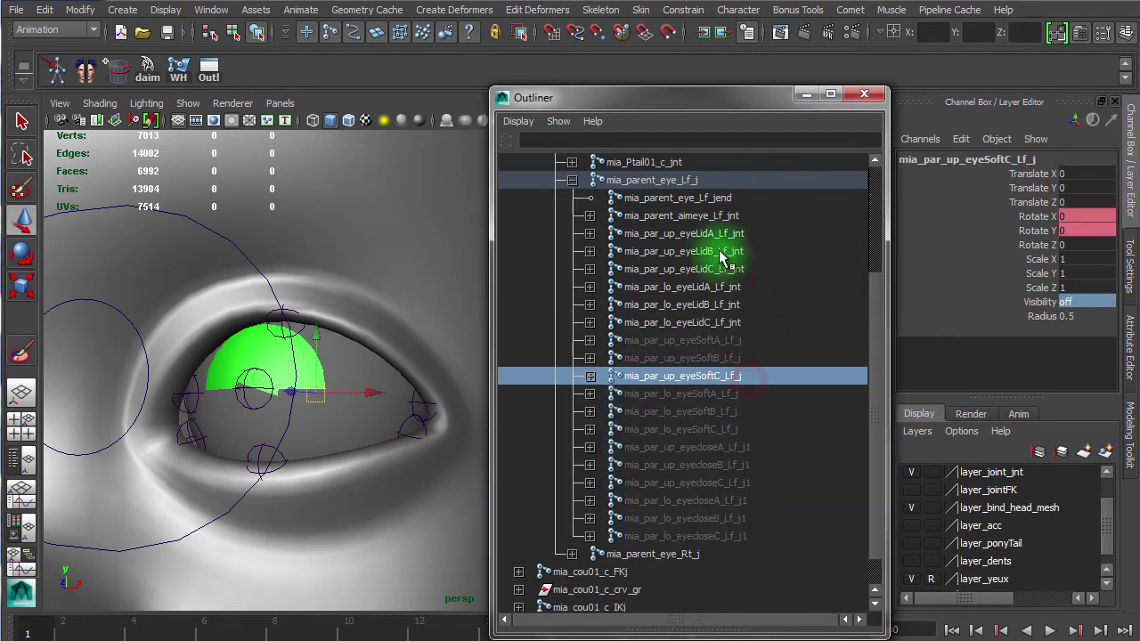
Display wireframe on the shaded head and rotate mia_par_lo_eyeLidB_Lf_jnt about 10.5 degrees around X
{"action": "left_click", "coordinate": [719, 322]}
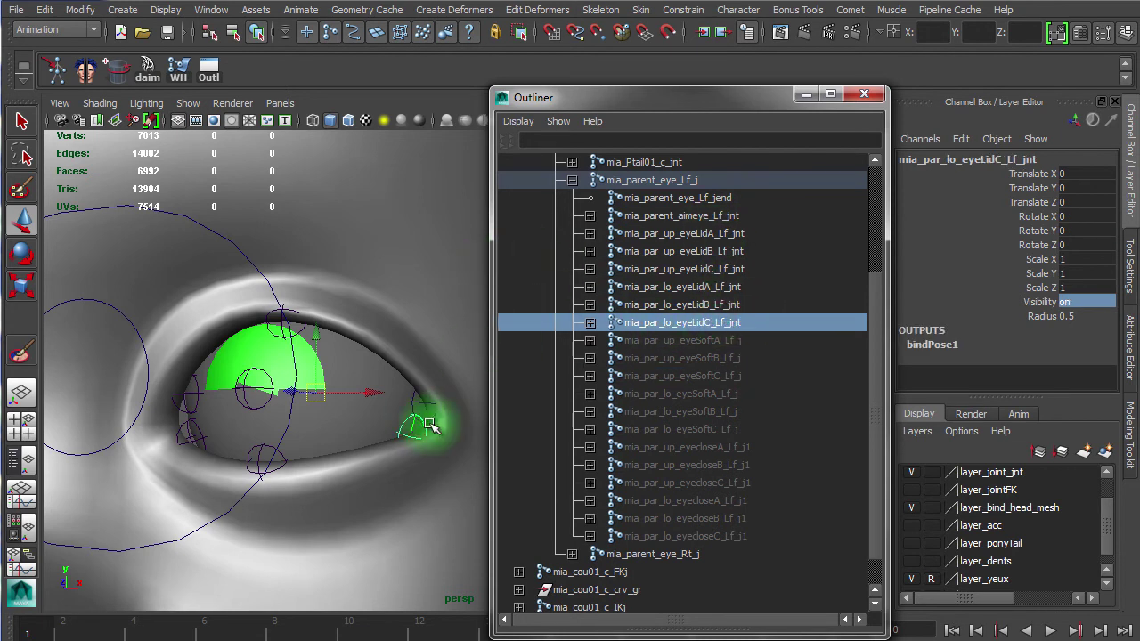
{"action": "left_click", "coordinate": [706, 304]}
{"action": "right_click_drag", "start_coordinate": [359, 420], "coordinate": [395, 420], "text": "alt"}
{"action": "middle_click_drag", "start_coordinate": [394, 419], "coordinate": [318, 429], "text": "alt"}
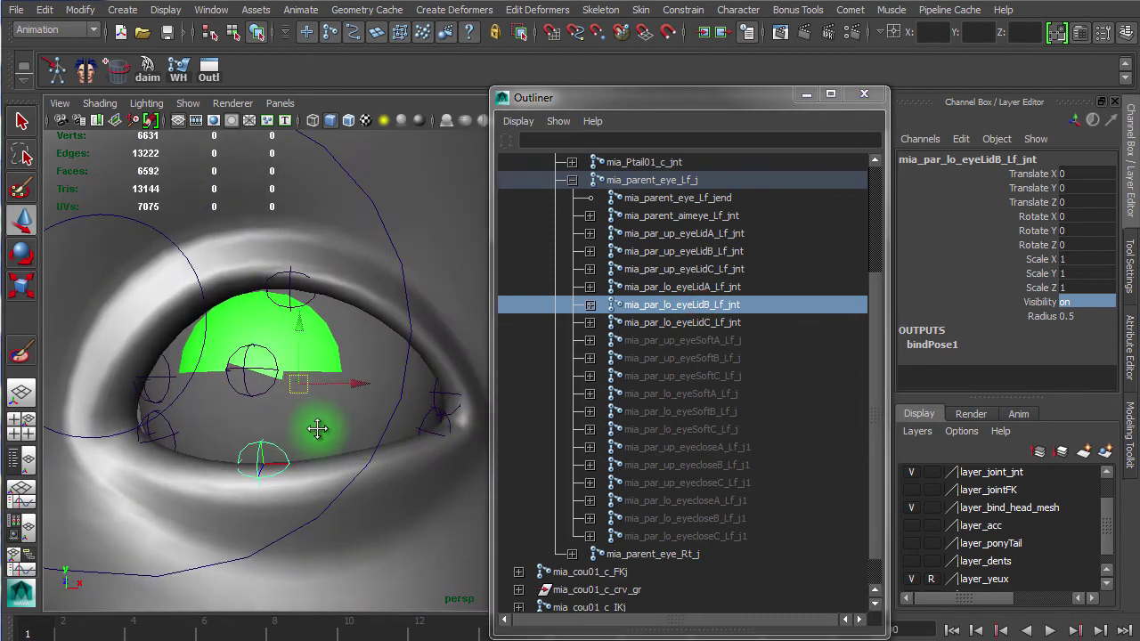
{"action": "key", "text": "e"}
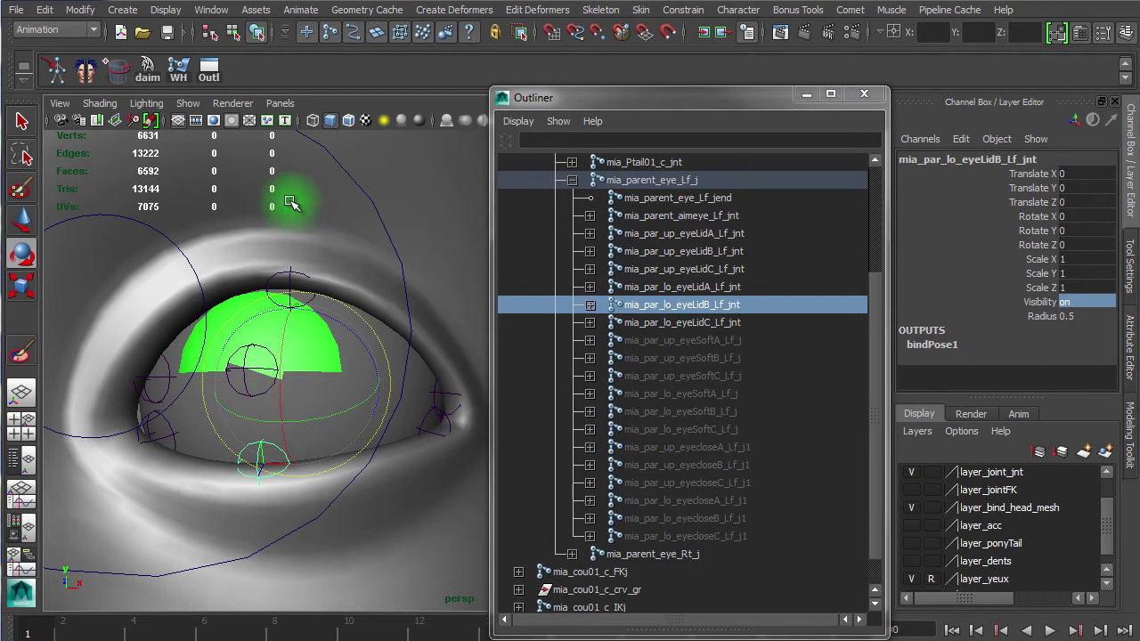
{"action": "left_click", "coordinate": [350, 125]}
{"action": "left_click_drag", "start_coordinate": [345, 595], "coordinate": [357, 578], "text": "alt"}
{"action": "left_click_drag", "start_coordinate": [335, 315], "coordinate": [335, 332]}
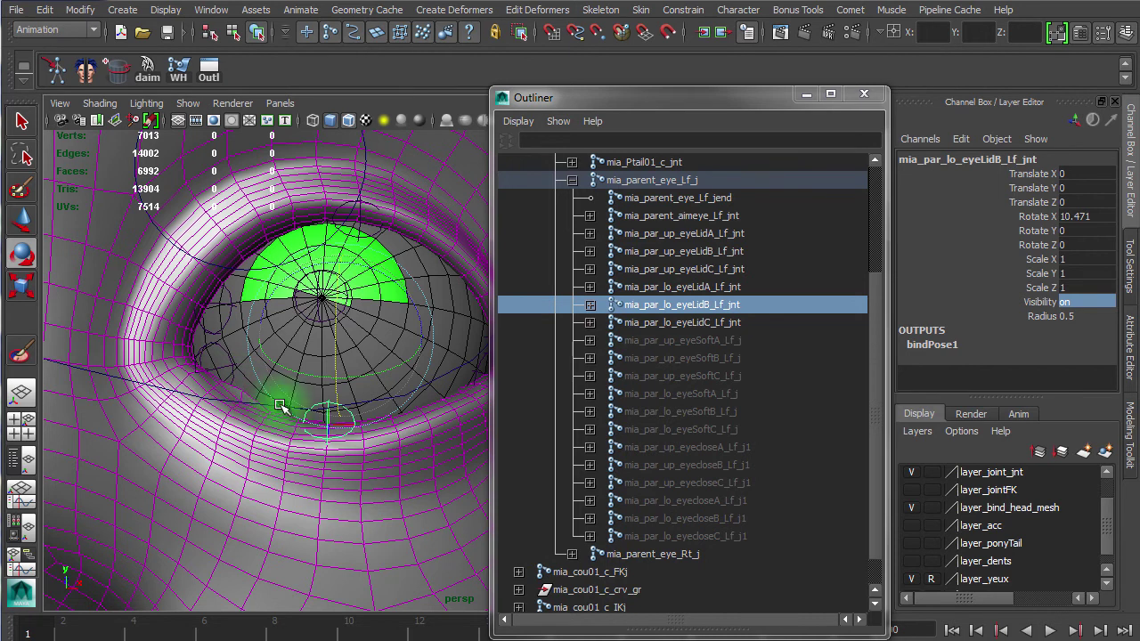
Rotate the lower eyelid joint mia_par_lo_eyeLidA_Lf_jnt about 3.6 degrees around X
{"action": "left_click", "coordinate": [690, 323]}
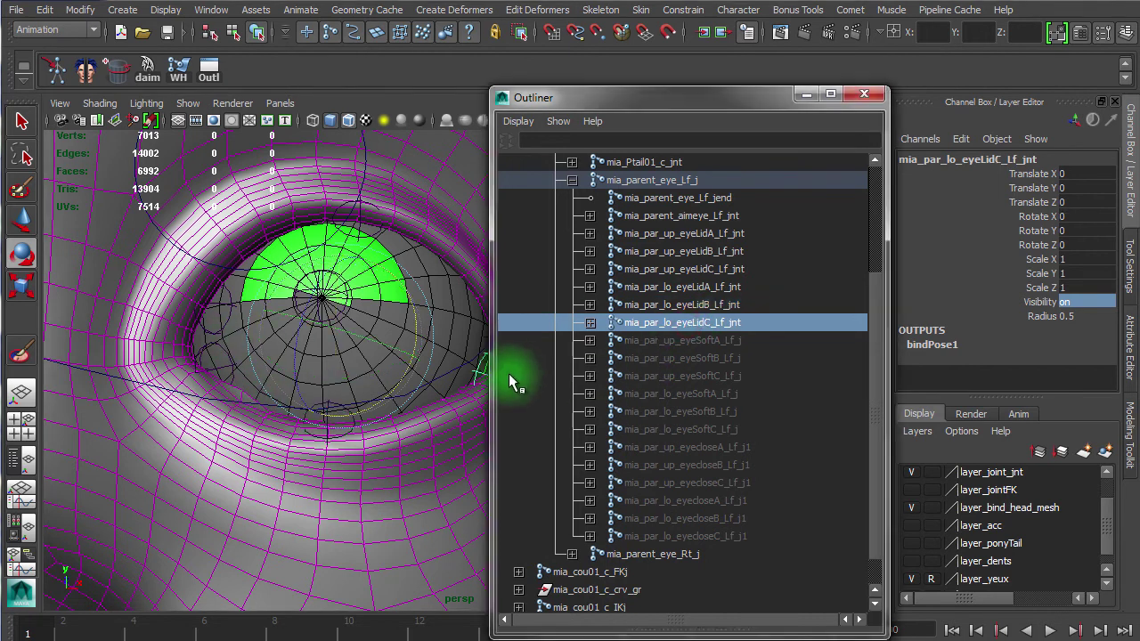
{"action": "left_click", "coordinate": [695, 287]}
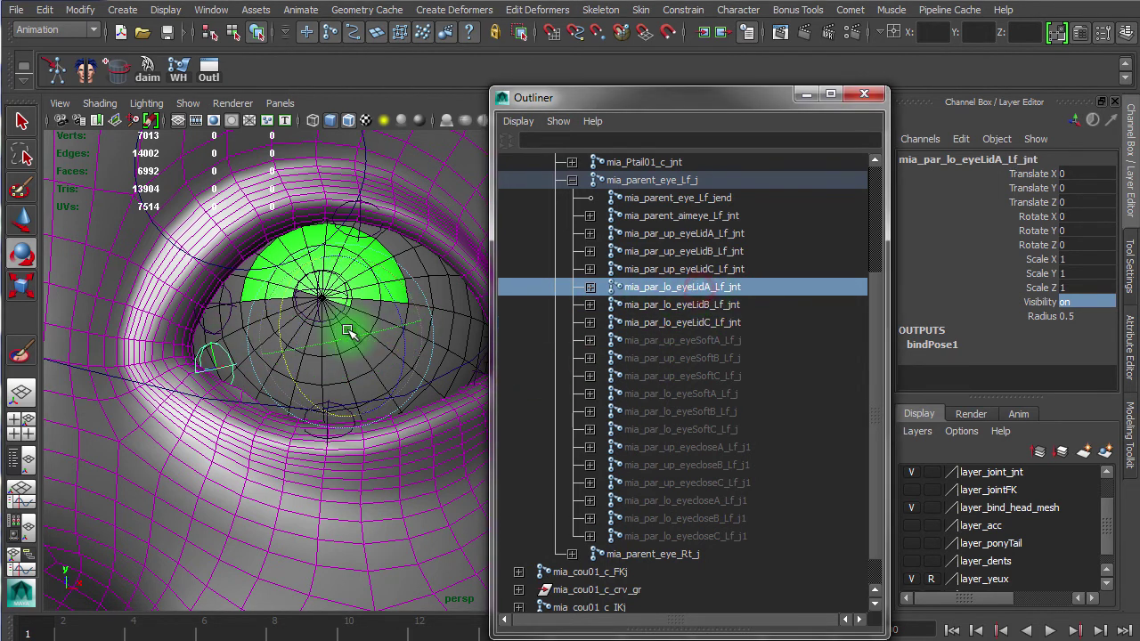
{"action": "middle_click_drag", "start_coordinate": [275, 330], "coordinate": [280, 332]}
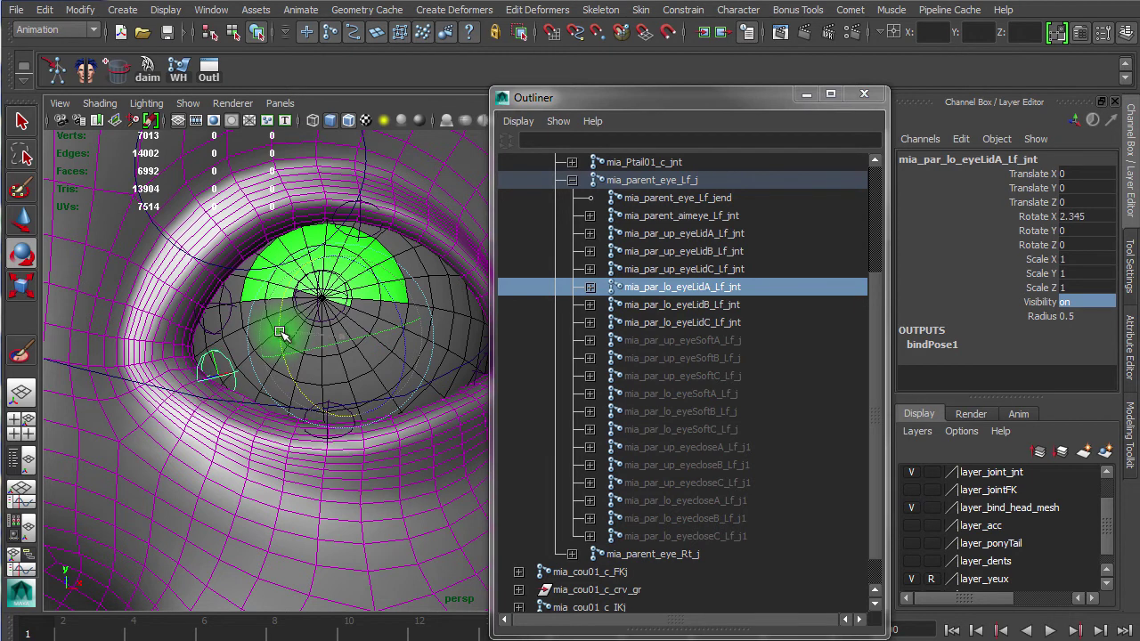
{"action": "left_click_drag", "start_coordinate": [280, 333], "coordinate": [279, 334]}
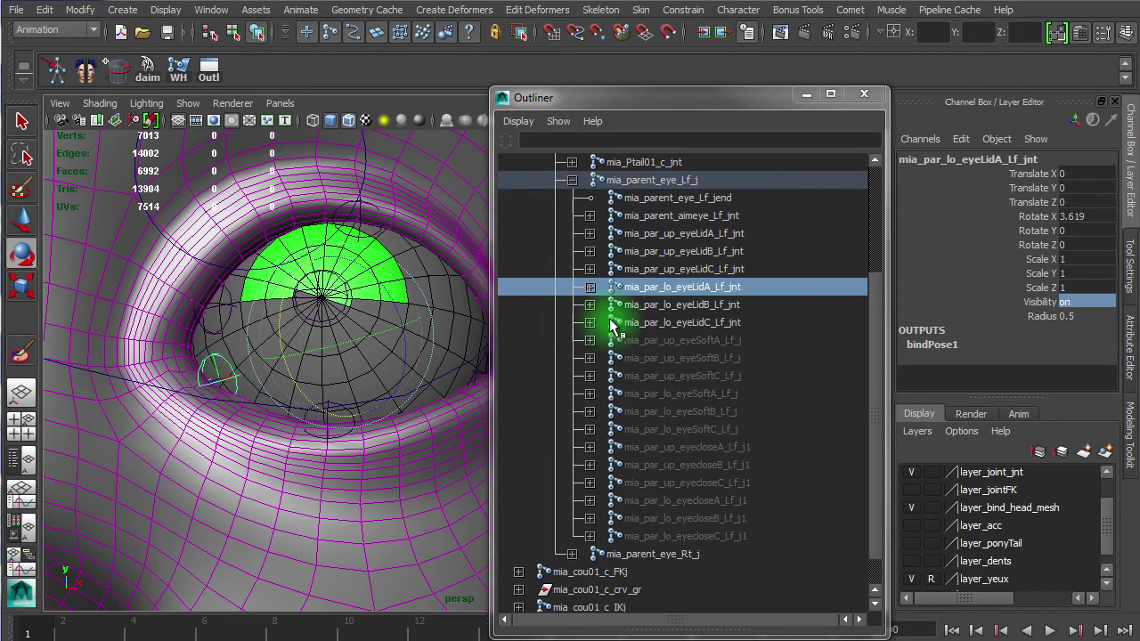
Rotate mia_par_lo_eyeLidC_Lf_jnt at the outer corner of the lower lid about 7.8 degrees around X
{"action": "left_click", "coordinate": [699, 326]}
{"action": "left_click_drag", "start_coordinate": [414, 429], "coordinate": [373, 427], "text": "alt"}
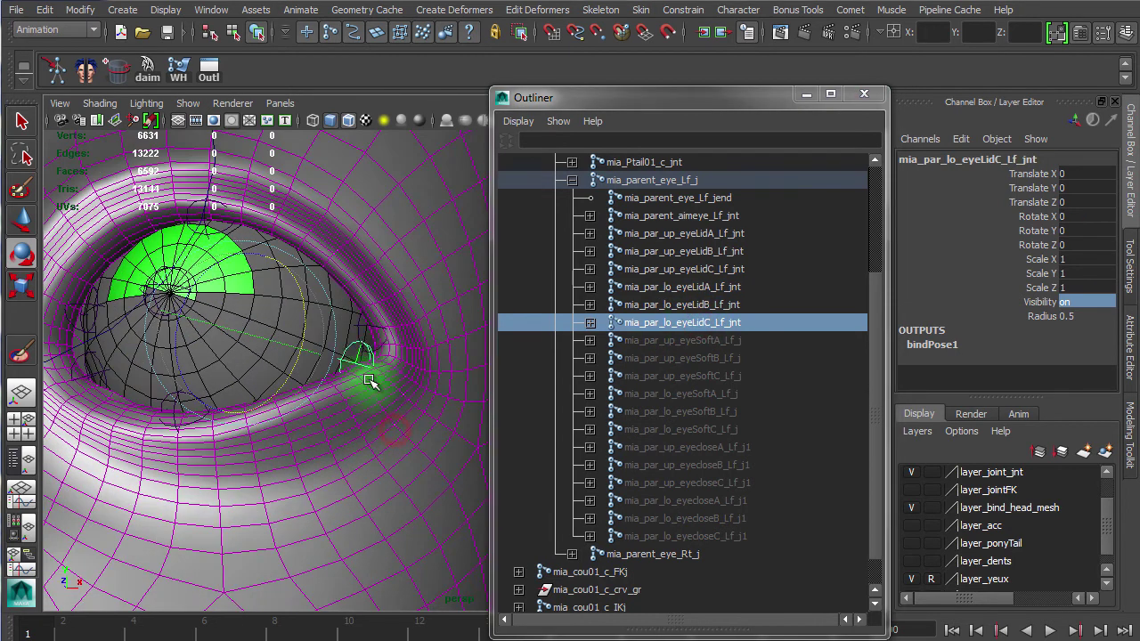
{"action": "left_click_drag", "start_coordinate": [306, 326], "coordinate": [306, 333]}
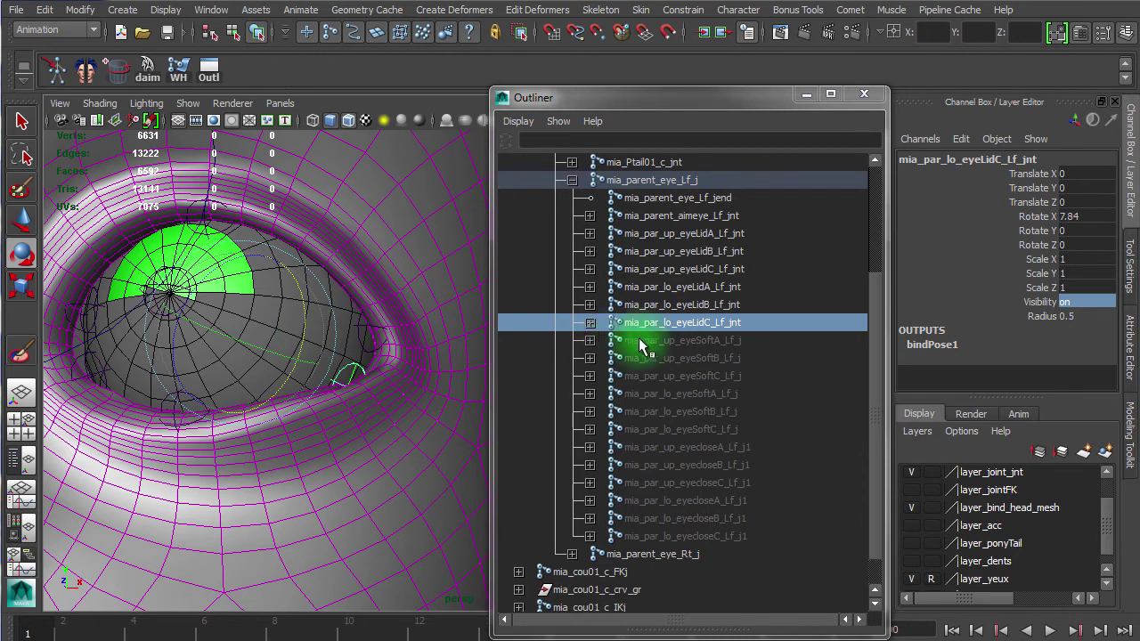
Open the lower lid further by rotating mia_par_lo_eyeLidB_Lf_jnt to about 12.3 and mia_par_lo_eyeLidC_Lf_jnt to about 9.5 degrees around X
{"action": "left_click", "coordinate": [718, 305]}
{"action": "left_click_drag", "start_coordinate": [216, 323], "coordinate": [215, 328]}
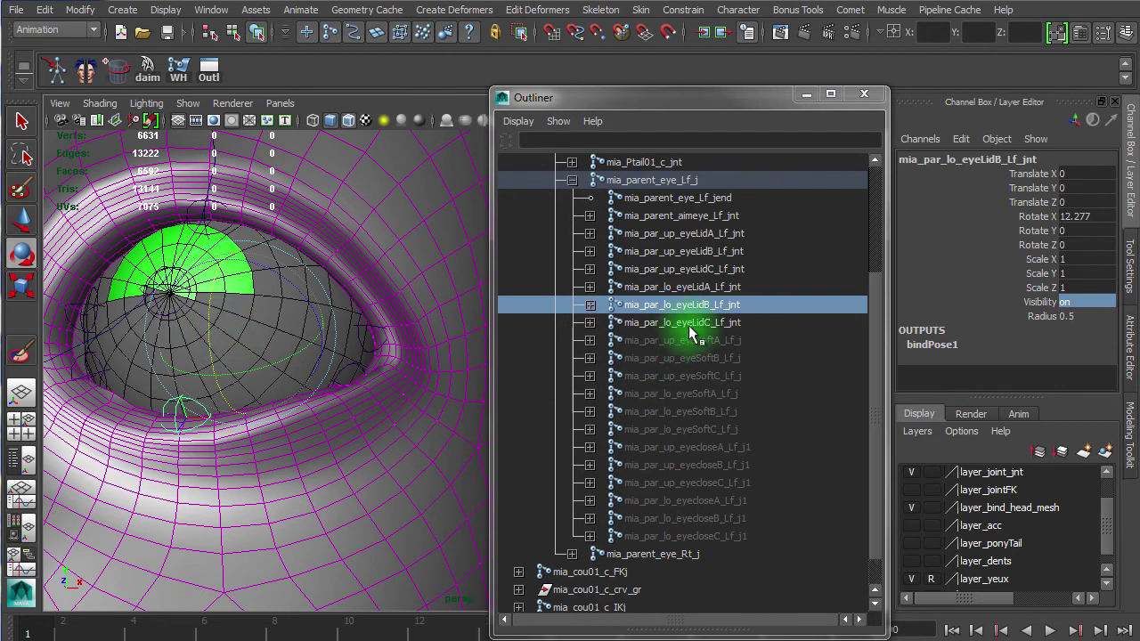
{"action": "left_click", "coordinate": [687, 322]}
{"action": "left_click_drag", "start_coordinate": [301, 318], "coordinate": [301, 322]}
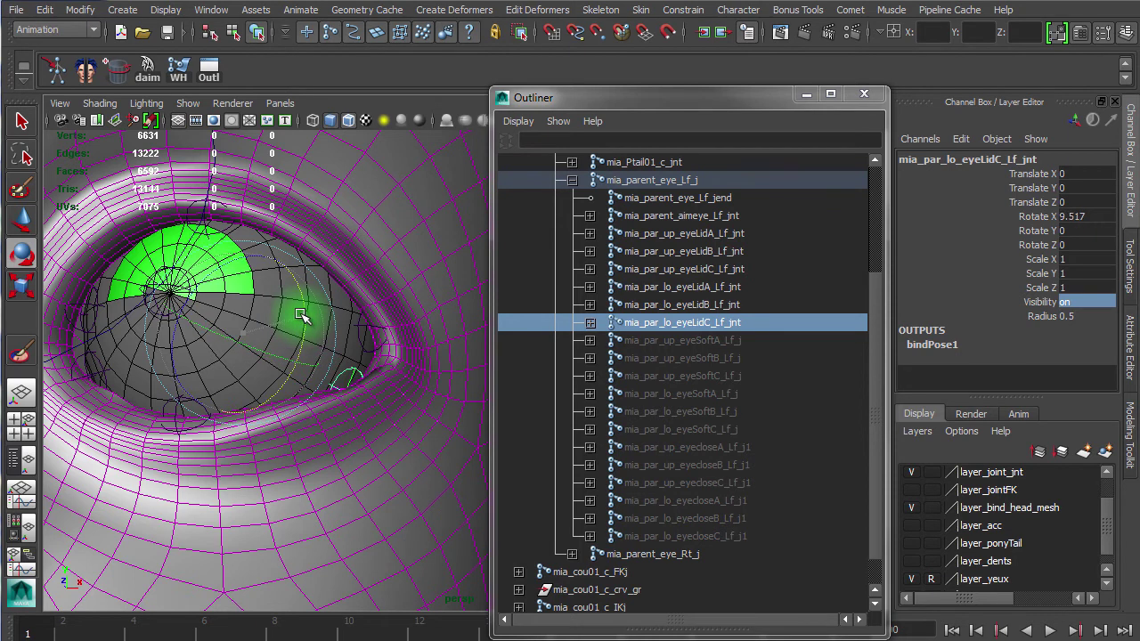
Raise the upper lid by rotating mia_par_up_eyeLidB_Lf_jnt about -12 and mia_par_up_eyeLidA_Lf_jnt about -11.6 degrees around X
{"action": "left_click", "coordinate": [700, 269]}
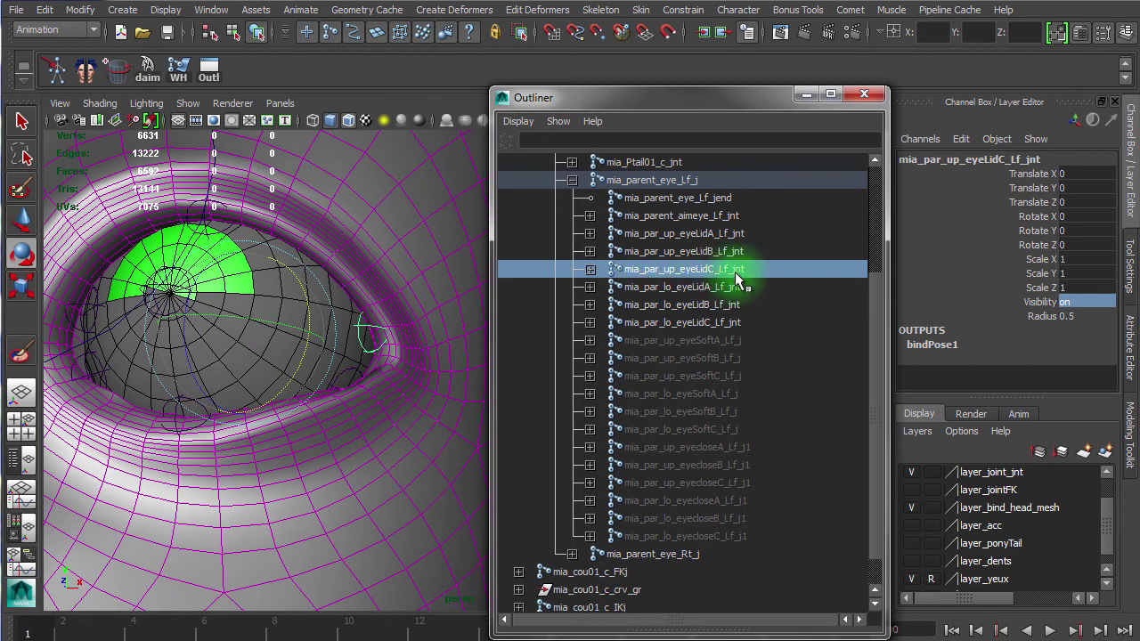
{"action": "left_click", "coordinate": [674, 253]}
{"action": "left_click_drag", "start_coordinate": [145, 294], "coordinate": [185, 300], "text": "alt"}
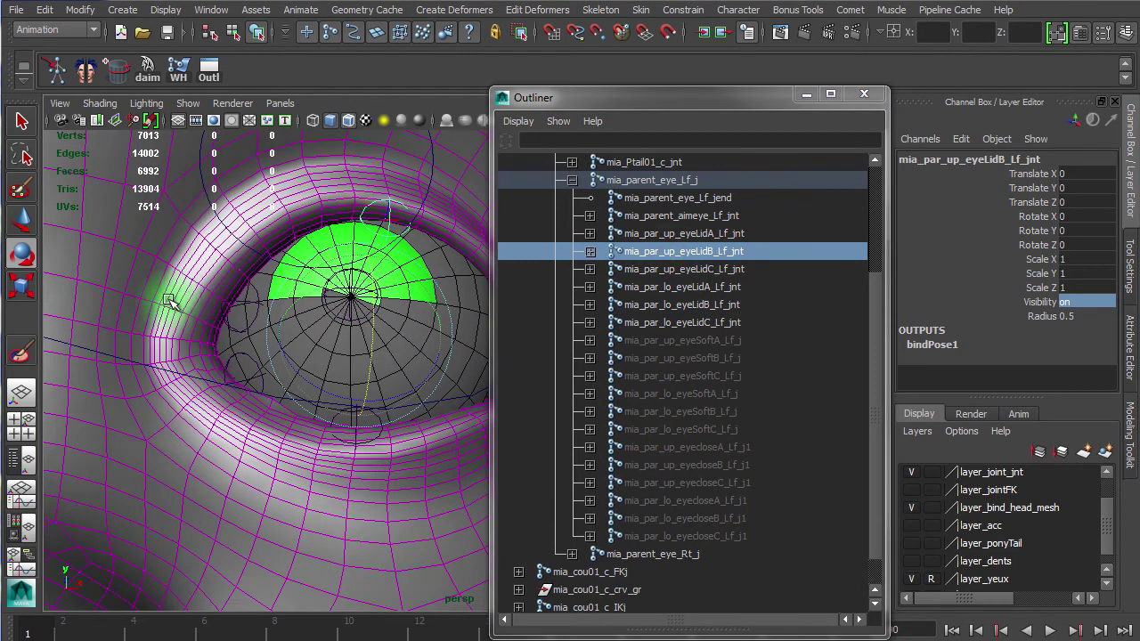
{"action": "mouse_move", "coordinate": [348, 331]}
{"action": "left_mouse_down", "text": "alt"}
{"action": "mouse_move", "coordinate": [333, 326]}
{"action": "mouse_move", "coordinate": [346, 318]}
{"action": "left_mouse_up", "text": "alt"}
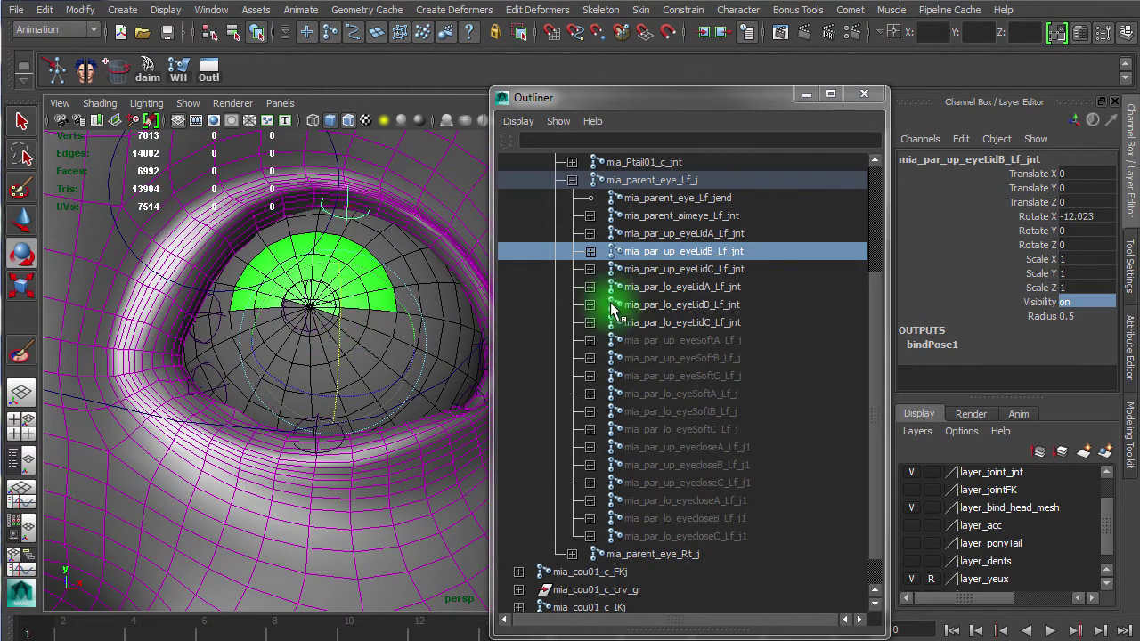
{"action": "left_click", "coordinate": [730, 234]}
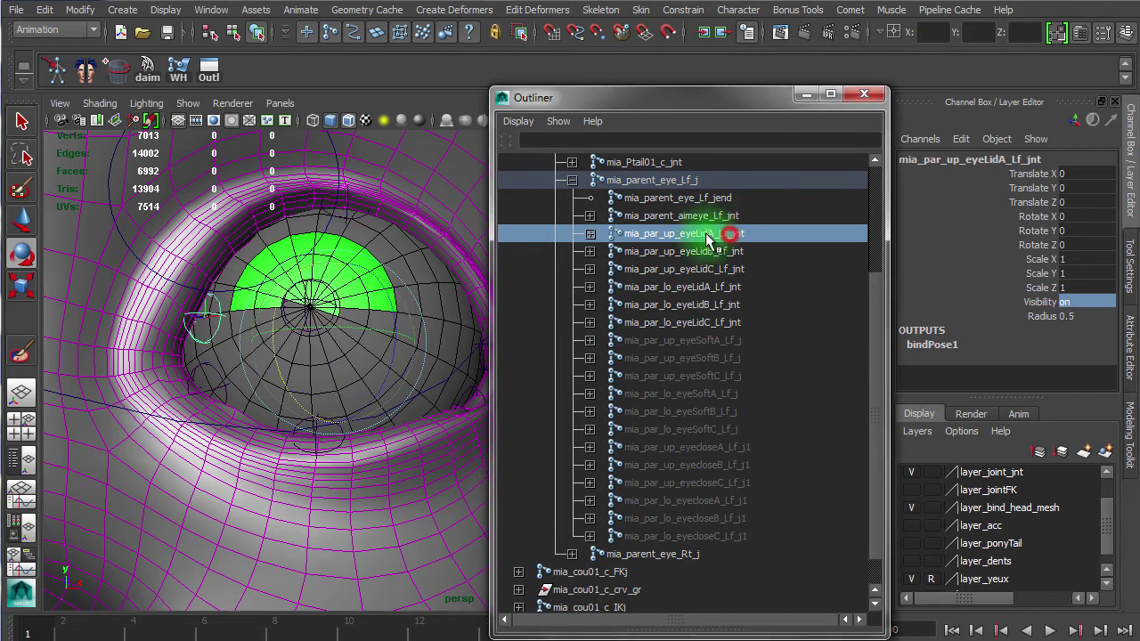
{"action": "left_click_drag", "start_coordinate": [275, 364], "coordinate": [278, 349]}
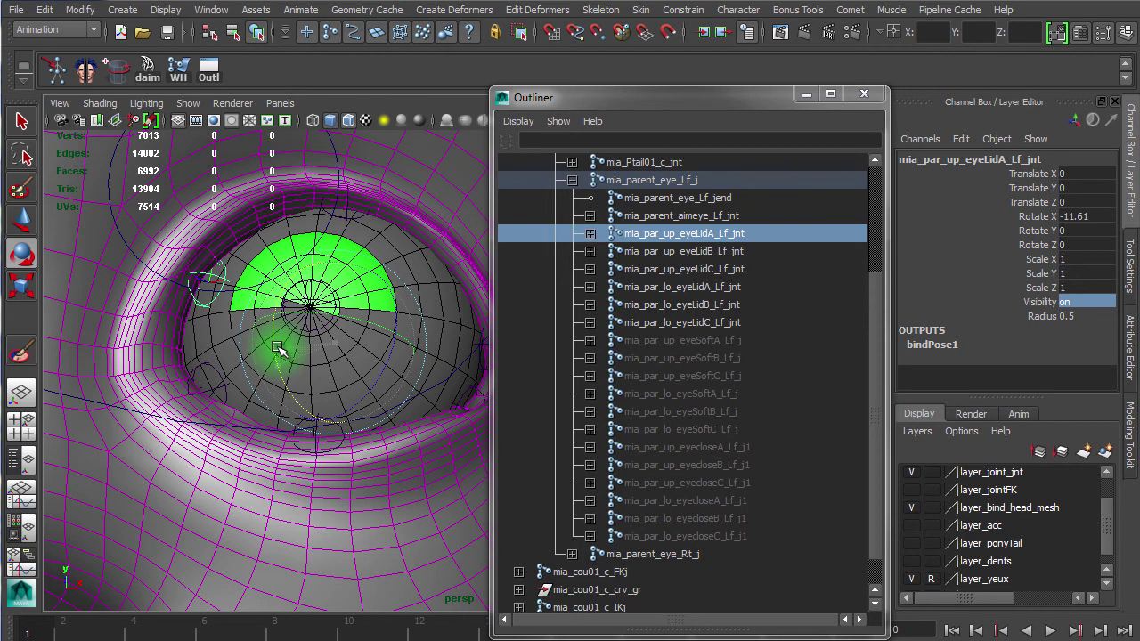
Rotate mia_par_up_eyeLidC_Lf_jnt about -6.2 degrees around X and check the eye shape against the face
{"action": "left_click", "coordinate": [712, 270]}
{"action": "left_click_drag", "start_coordinate": [295, 356], "coordinate": [224, 377], "text": "alt"}
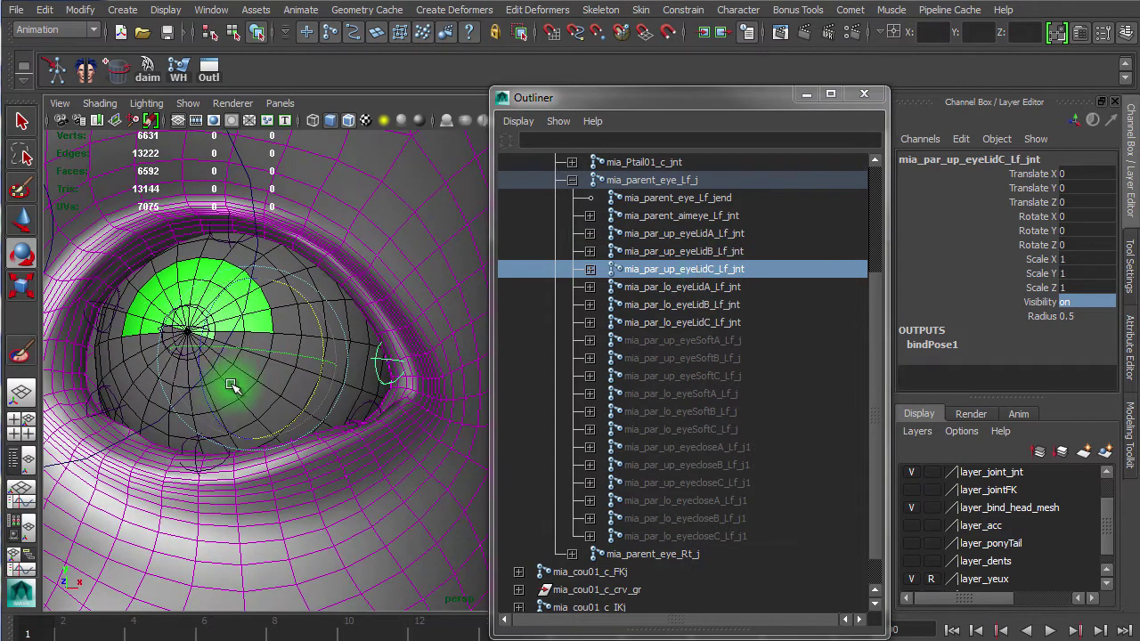
{"action": "left_click_drag", "start_coordinate": [320, 338], "coordinate": [317, 344]}
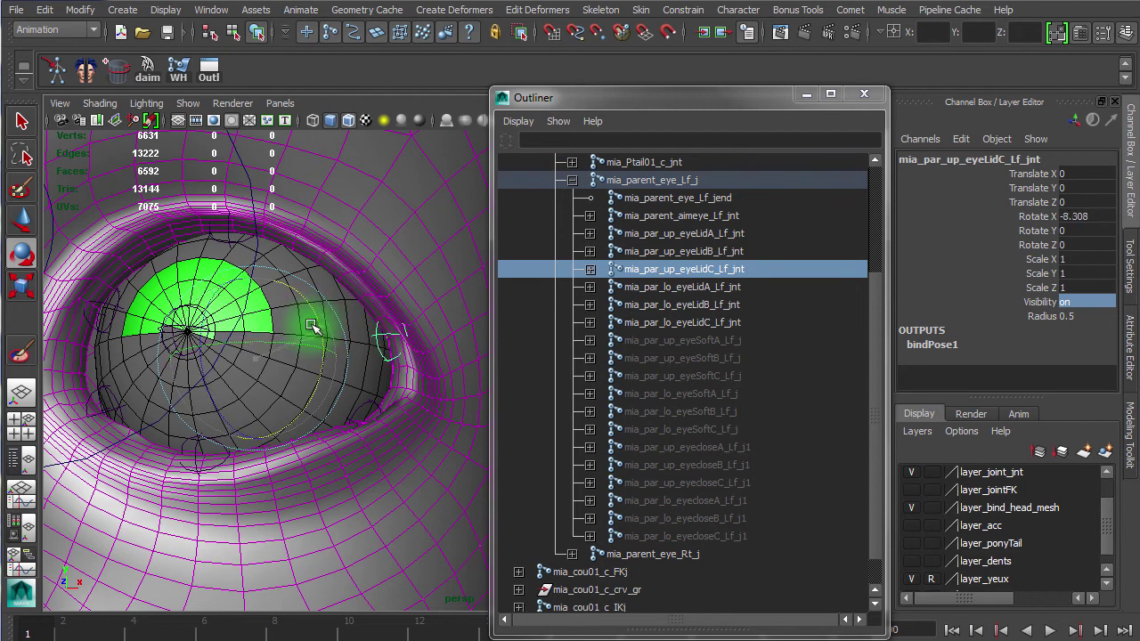
{"action": "left_click_drag", "start_coordinate": [158, 502], "coordinate": [267, 509], "text": "alt"}
{"action": "right_click_drag", "start_coordinate": [267, 508], "coordinate": [250, 480], "text": "alt"}
{"action": "left_click_drag", "start_coordinate": [249, 481], "coordinate": [305, 472], "text": "alt"}
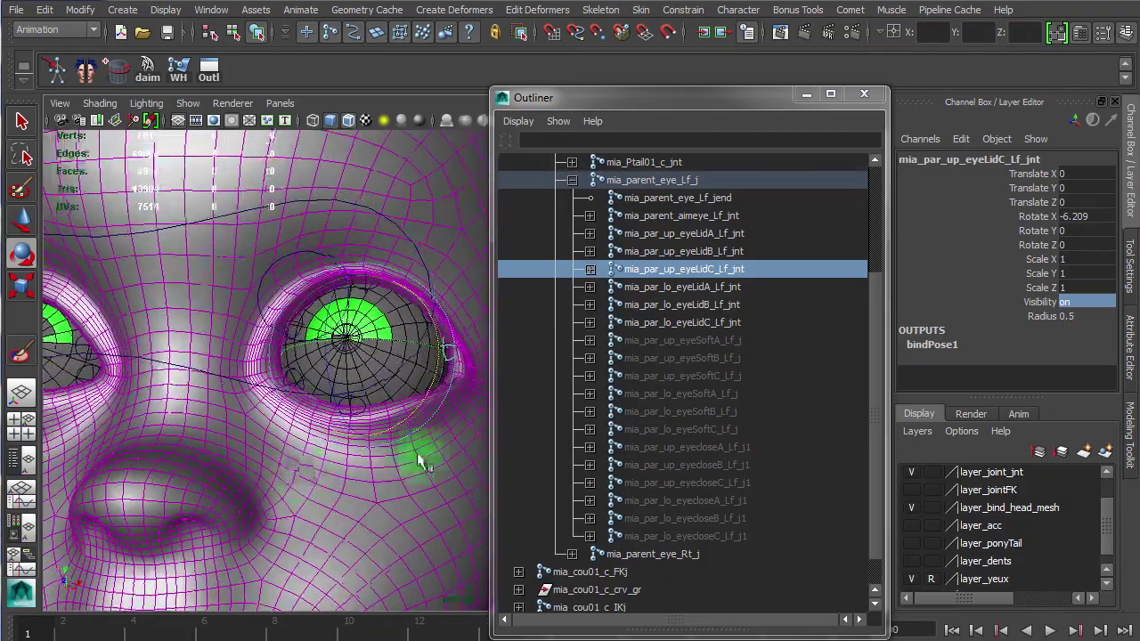
{"action": "right_click_drag", "start_coordinate": [392, 407], "coordinate": [477, 436], "text": "alt"}
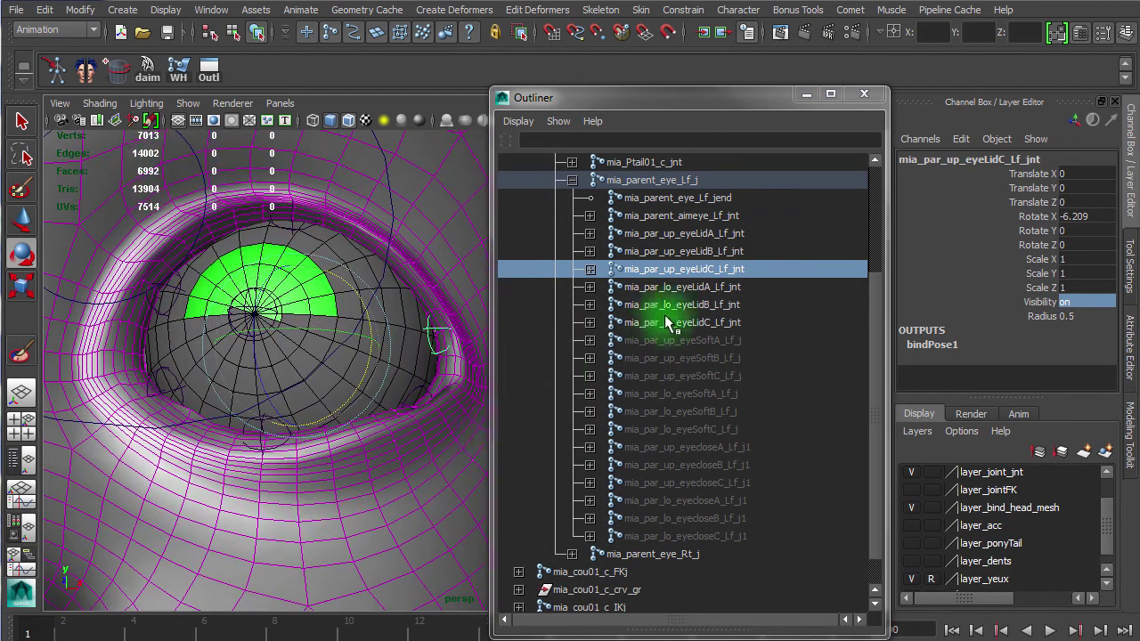
Refine the lower lid by rotating mia_par_lo_eyeLidB_Lf_jnt to about 11.3 and mia_par_lo_eyeLidC_Lf_jnt to about 11.6 degrees around X
{"action": "left_click", "coordinate": [712, 304]}
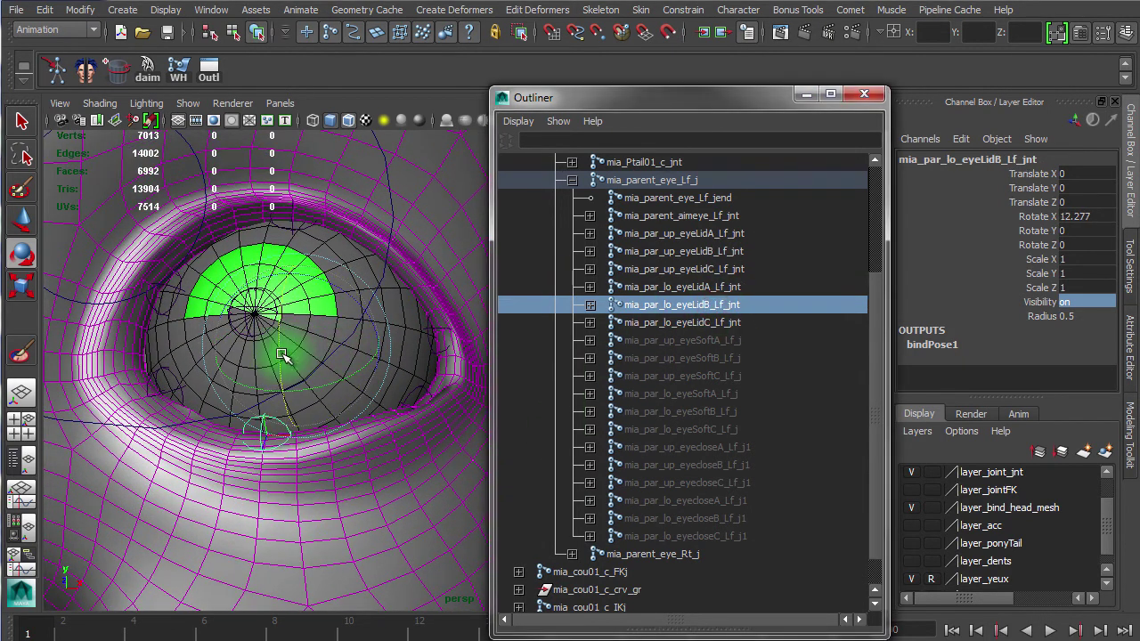
{"action": "left_click_drag", "start_coordinate": [284, 355], "coordinate": [283, 355]}
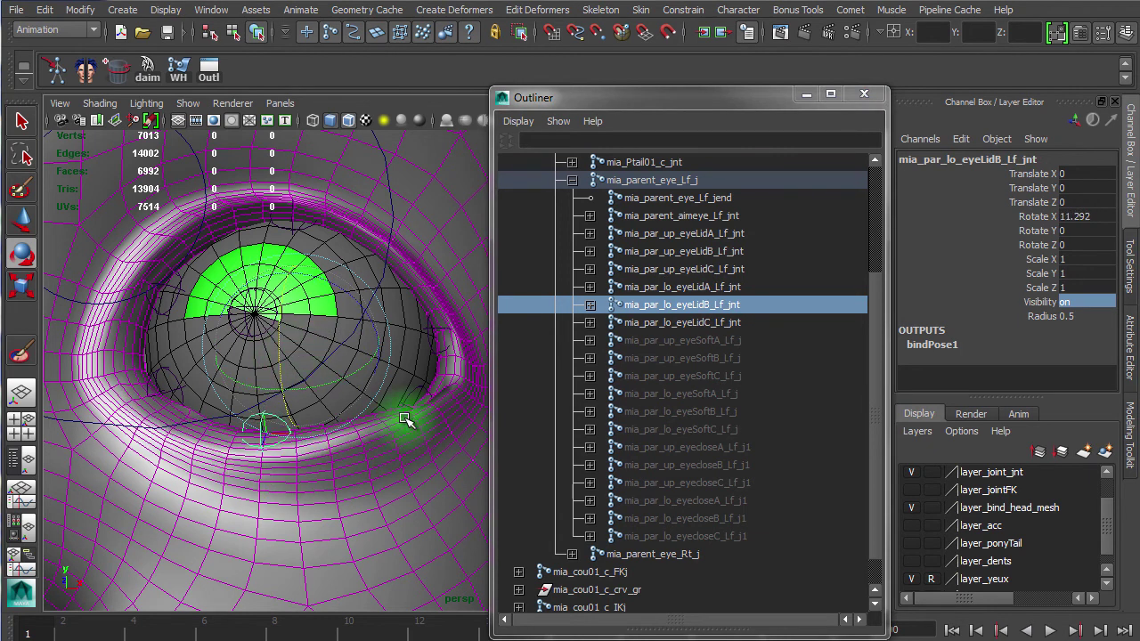
{"action": "left_click", "coordinate": [694, 326]}
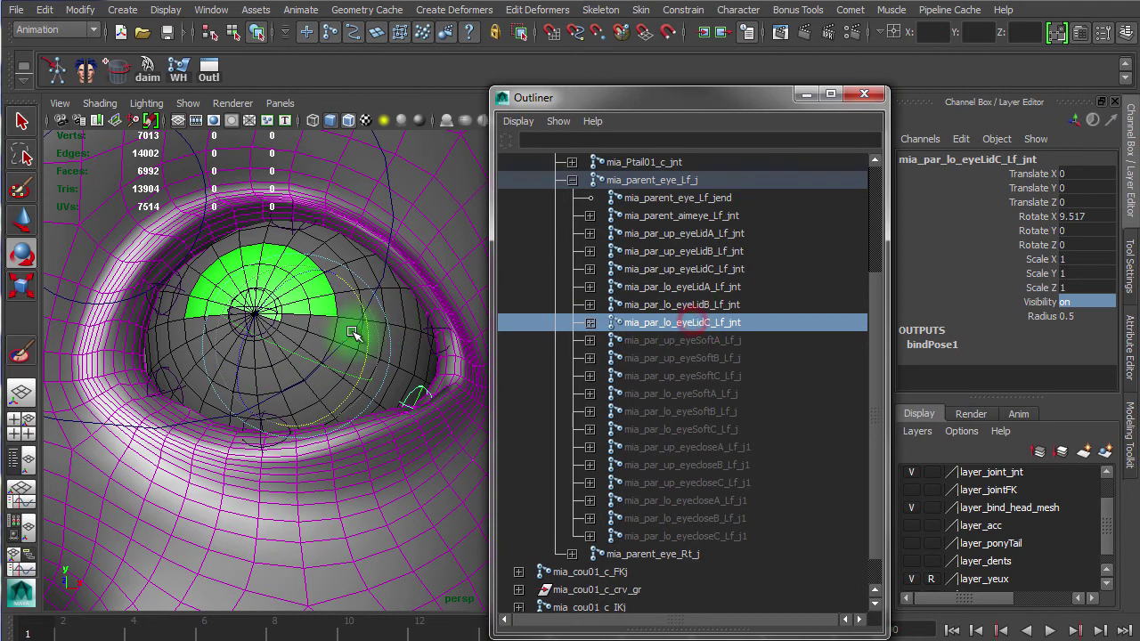
{"action": "mouse_move", "coordinate": [364, 327]}
{"action": "left_mouse_down"}
{"action": "mouse_move", "coordinate": [367, 306]}
{"action": "mouse_move", "coordinate": [354, 326]}
{"action": "left_mouse_up"}
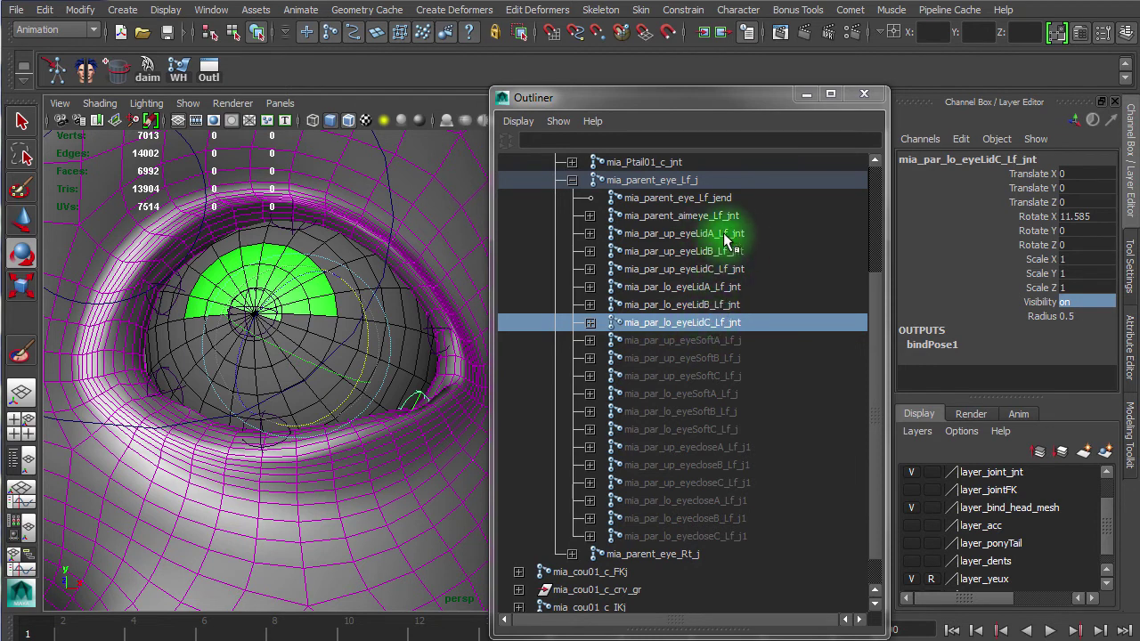
Duplicate the six posed left upper and lower eyeLid joints under mia_parent_eye_Lf_j
{"action": "left_click_drag", "start_coordinate": [718, 229], "coordinate": [712, 331]}
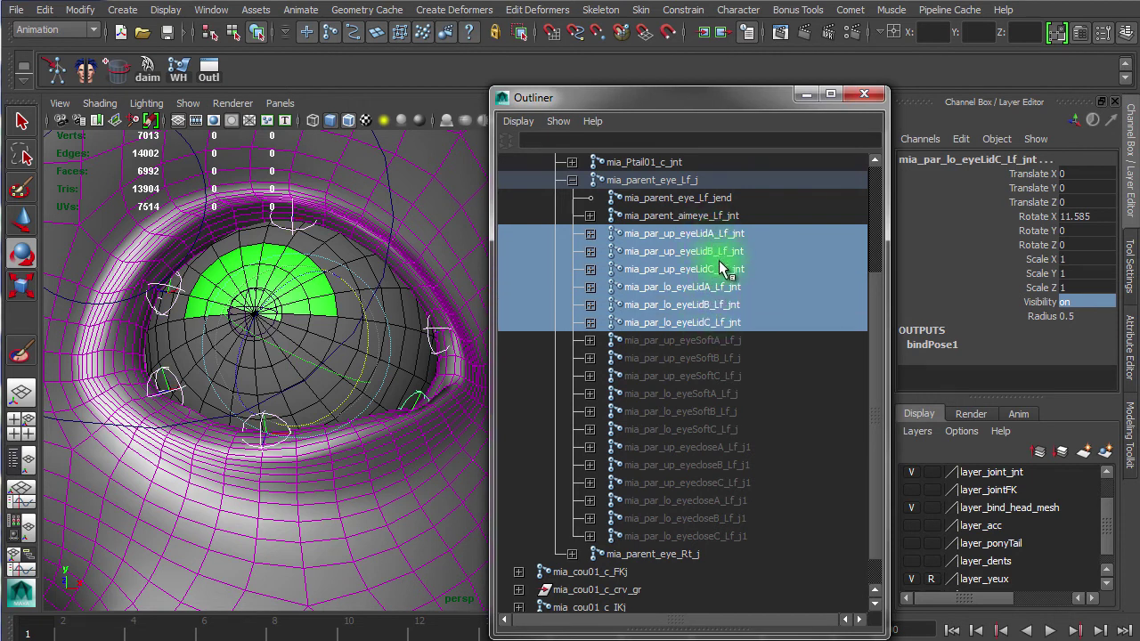
{"action": "key", "text": "ctrl+d"}
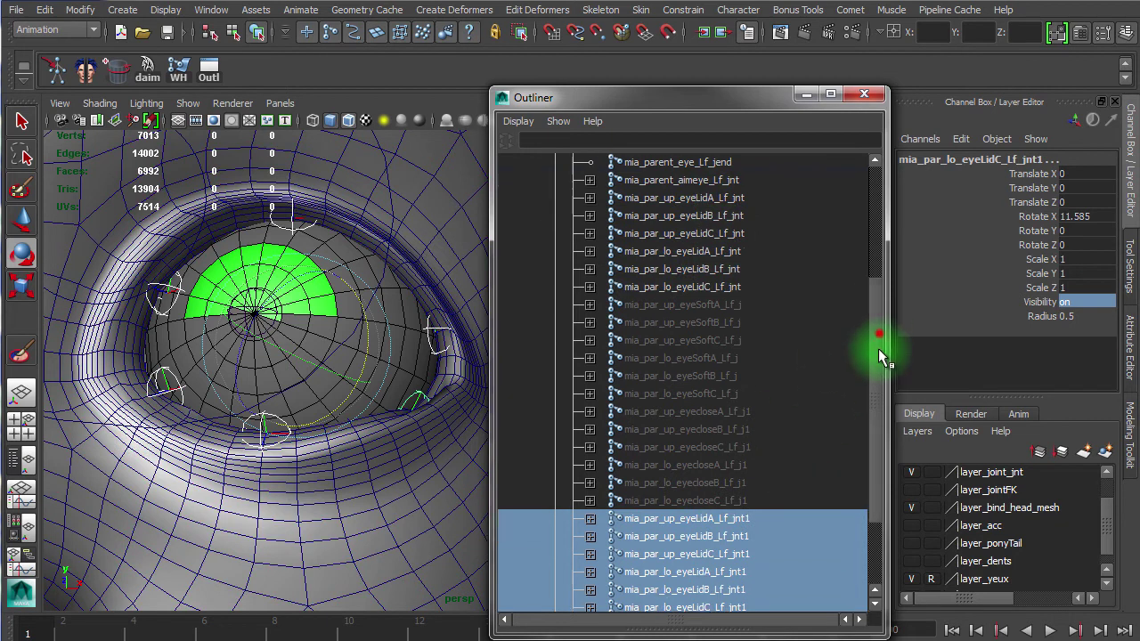
{"action": "scroll", "coordinate": [878, 331], "scroll_direction": "down", "scroll_amount": 3}
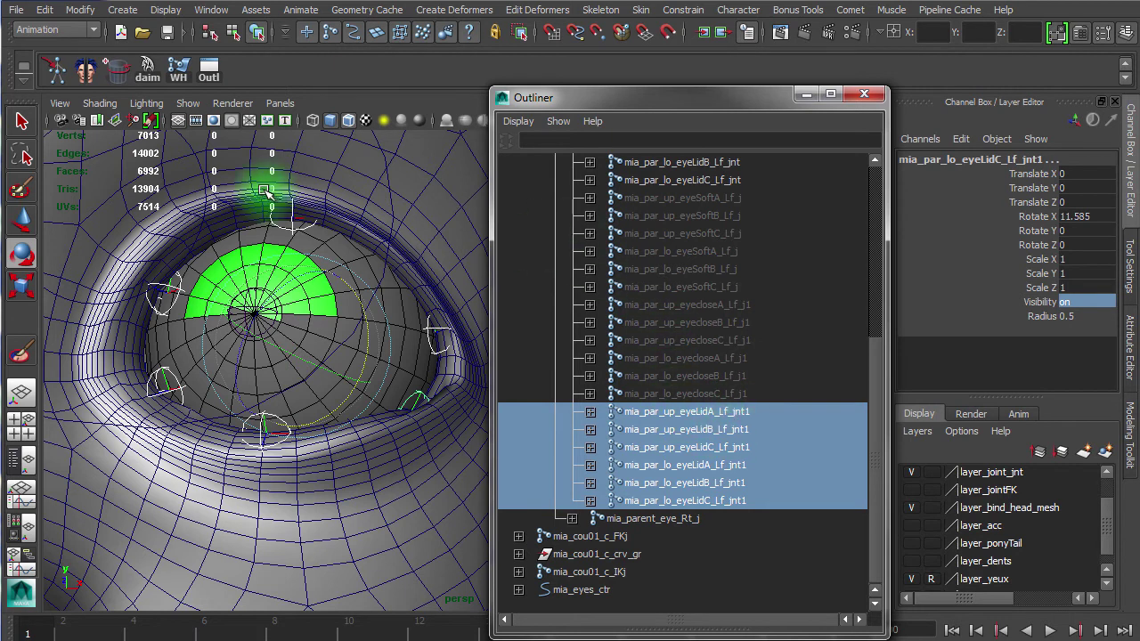
Rename the six duplicated joints by replacing "Lid" with "open" throughout their hierarchy using Search and Replace Names
{"action": "left_click", "coordinate": [76, 10]}
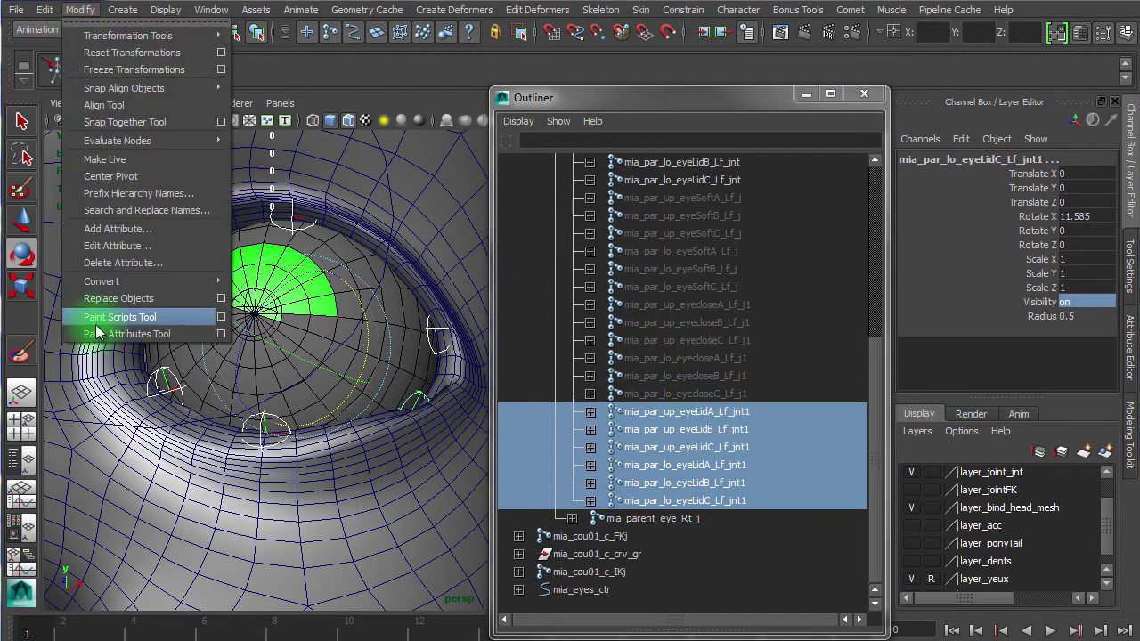
{"action": "left_click", "coordinate": [153, 212]}
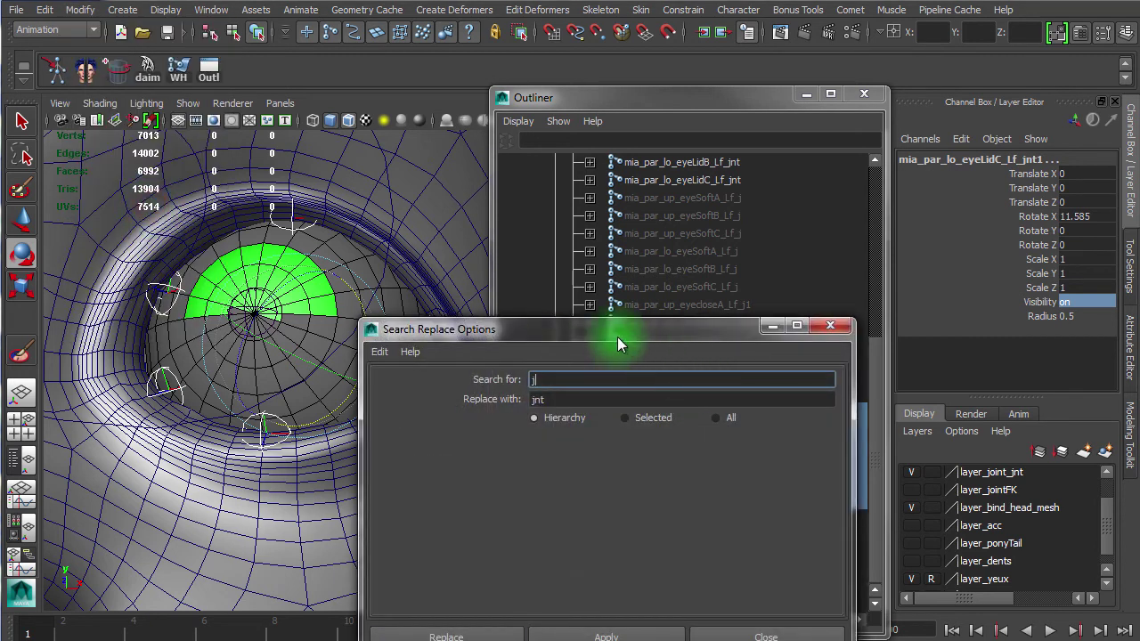
{"action": "left_click_drag", "start_coordinate": [590, 336], "coordinate": [570, 291]}
{"action": "left_click_drag", "start_coordinate": [527, 334], "coordinate": [463, 335]}
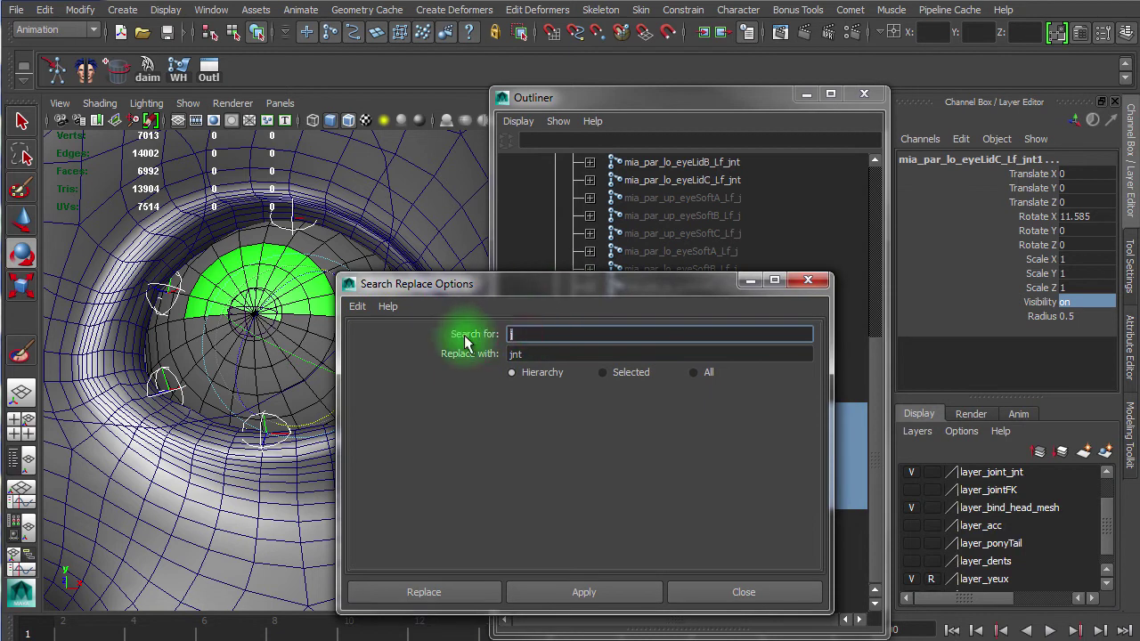
{"action": "type", "text": "Lid"}
{"action": "left_click_drag", "start_coordinate": [471, 283], "coordinate": [225, 173]}
{"action": "left_click_drag", "start_coordinate": [283, 242], "coordinate": [245, 248]}
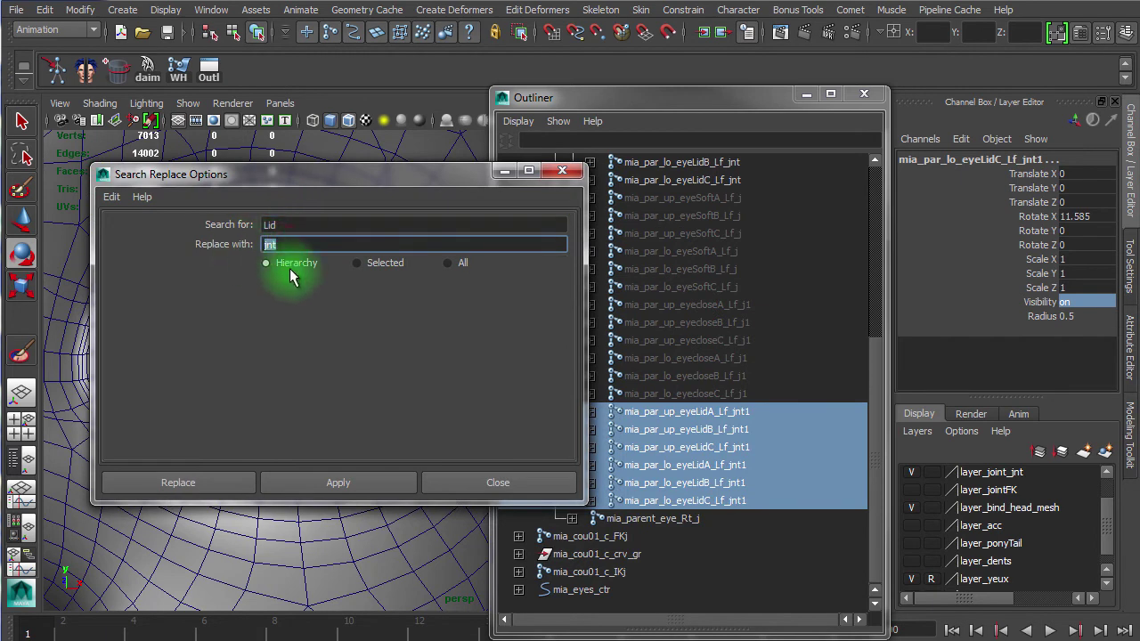
{"action": "type", "text": "open"}
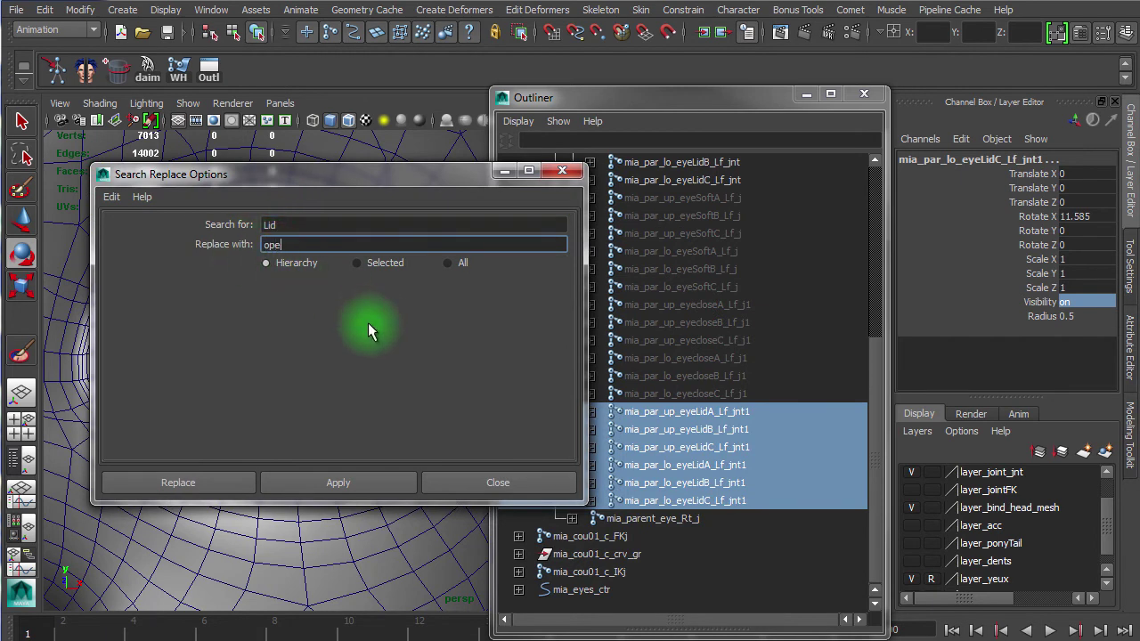
{"action": "left_click", "coordinate": [310, 475]}
{"action": "left_click", "coordinate": [577, 172]}
{"action": "left_click", "coordinate": [781, 433]}
{"action": "left_click", "coordinate": [779, 412]}
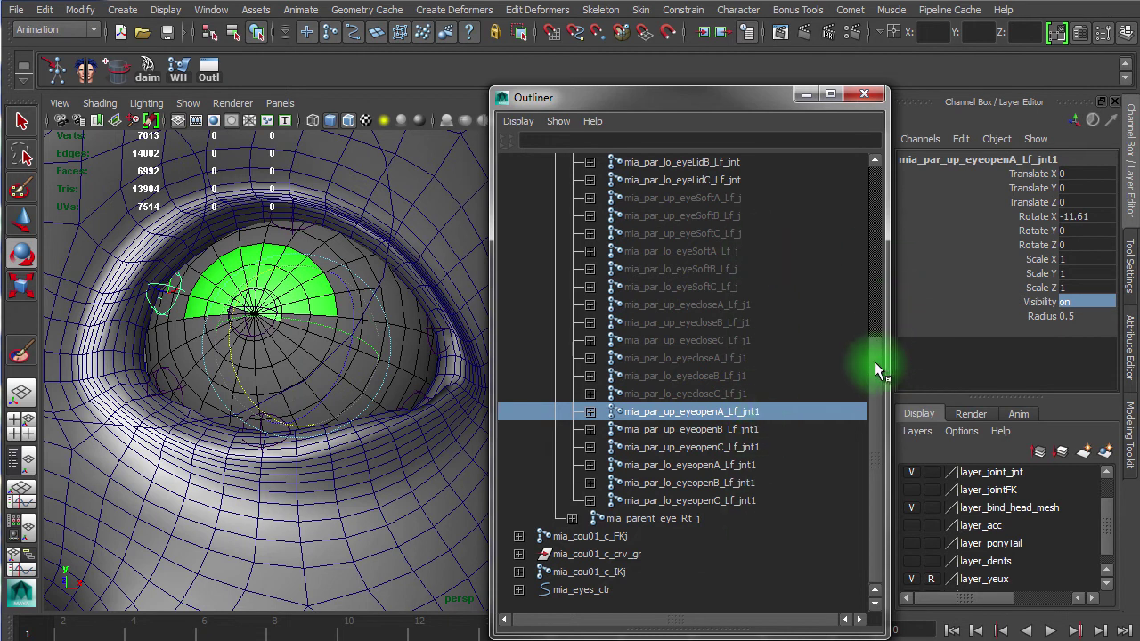
Move the Outliner off the viewport and examine the open-eye pose on the whole head
{"action": "left_click_drag", "start_coordinate": [873, 401], "coordinate": [875, 376]}
{"action": "left_click_drag", "start_coordinate": [591, 95], "coordinate": [1139, 134]}
{"action": "right_click_drag", "start_coordinate": [866, 366], "coordinate": [390, 333], "text": "alt"}
{"action": "left_click_drag", "start_coordinate": [550, 350], "coordinate": [806, 377], "text": "alt"}
{"action": "left_click", "coordinate": [817, 356]}
{"action": "left_click", "coordinate": [592, 349]}
{"action": "left_click", "coordinate": [747, 315]}
{"action": "left_click_drag", "start_coordinate": [704, 376], "coordinate": [557, 374], "text": "alt"}
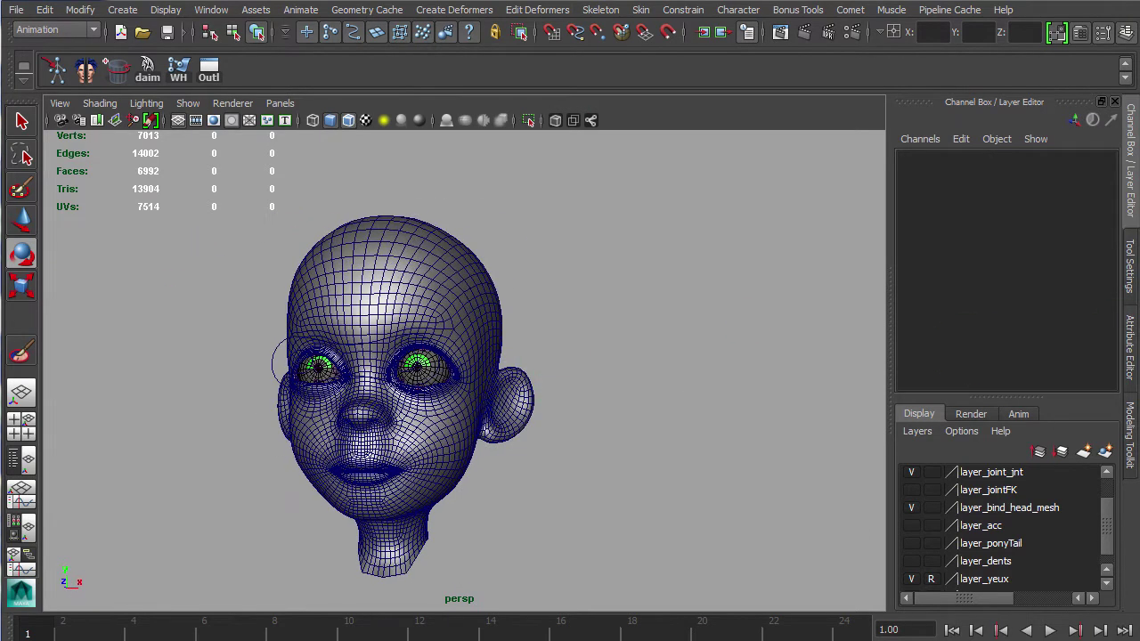
Bring the Outliner back and reset Rotate X, Y and Z of the six original left eyeLid joints to 0
{"action": "left_click_drag", "start_coordinate": [1136, 133], "coordinate": [584, 72]}
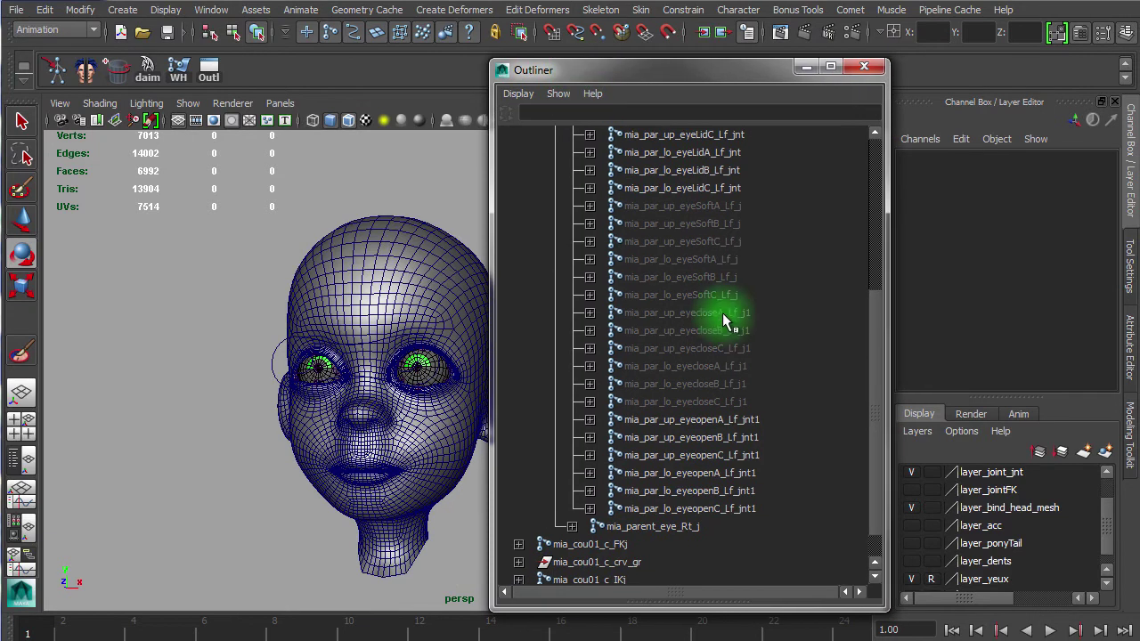
{"action": "left_click_drag", "start_coordinate": [877, 312], "coordinate": [881, 251]}
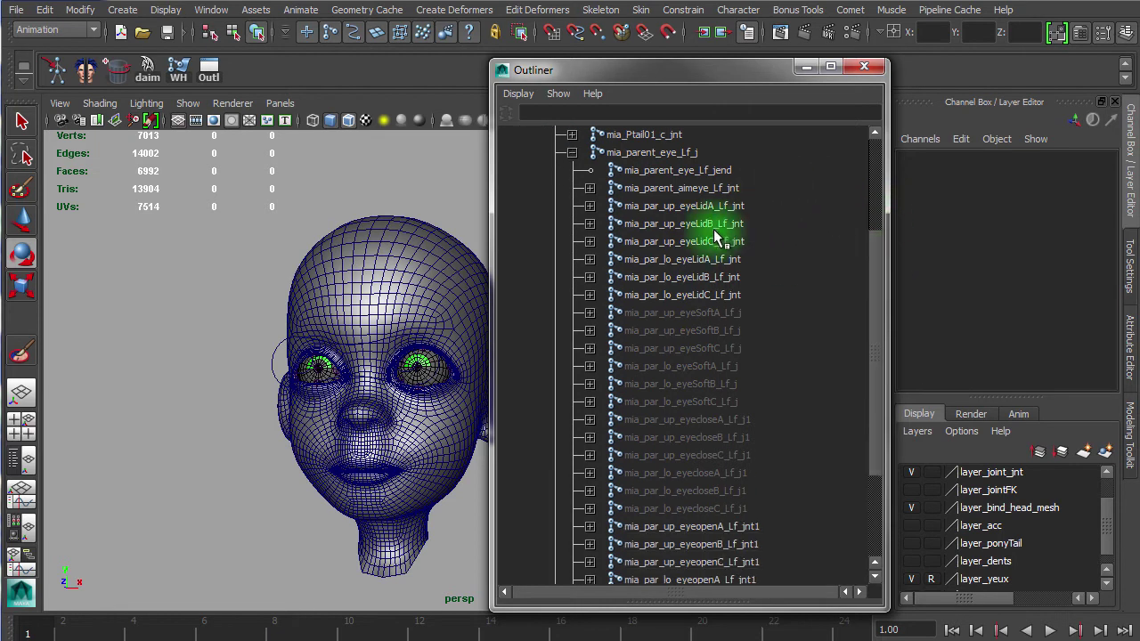
{"action": "left_click", "coordinate": [709, 294]}
{"action": "left_click_drag", "start_coordinate": [709, 295], "coordinate": [727, 210]}
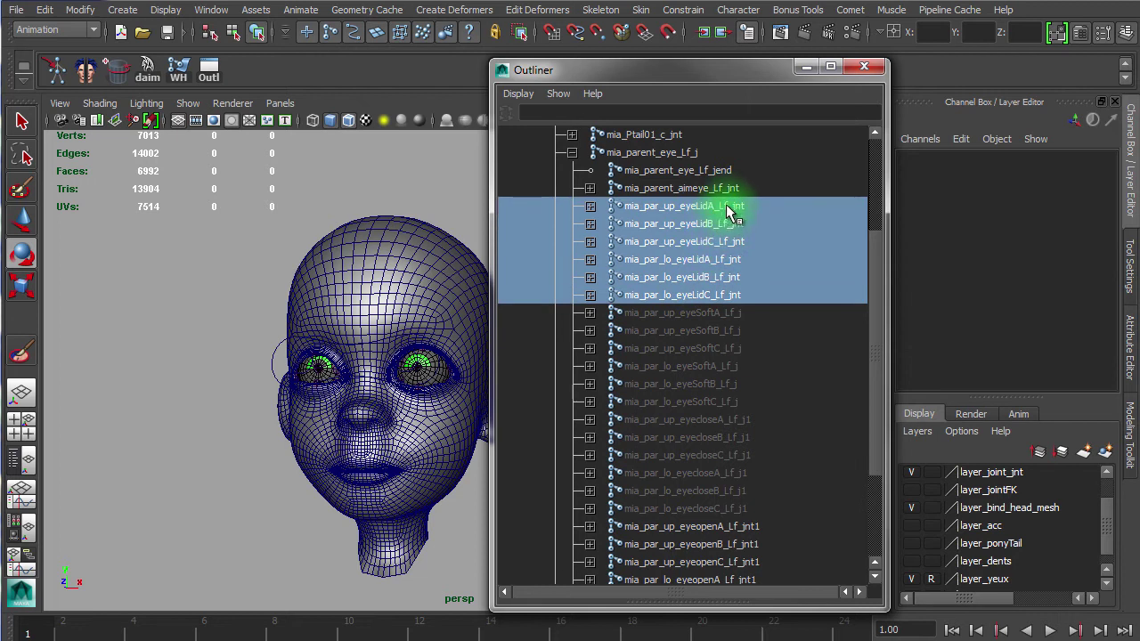
{"action": "left_click", "coordinate": [1091, 217]}
{"action": "left_click_drag", "start_coordinate": [1093, 222], "coordinate": [1092, 244]}
{"action": "key", "text": "Return"}
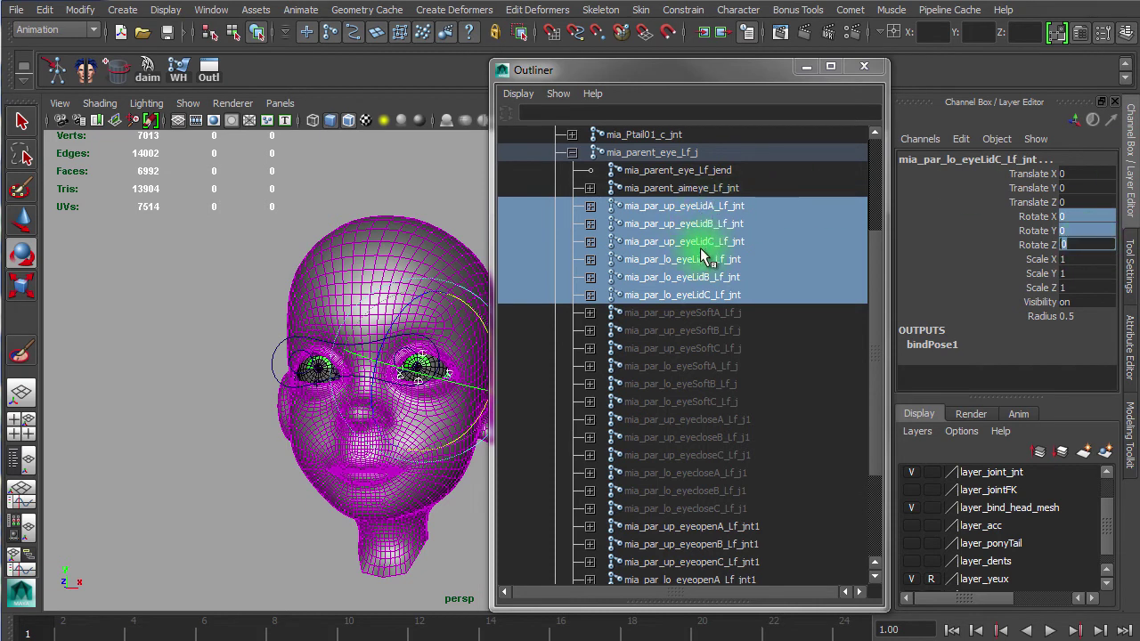
Examine the left eyeSoft, eyeclose and eyeopen joint sets under mia_parent_eye_Lf_j, comparing the stored rotations and visibility of their upper and lower joints
{"action": "left_click_drag", "start_coordinate": [704, 316], "coordinate": [711, 405]}
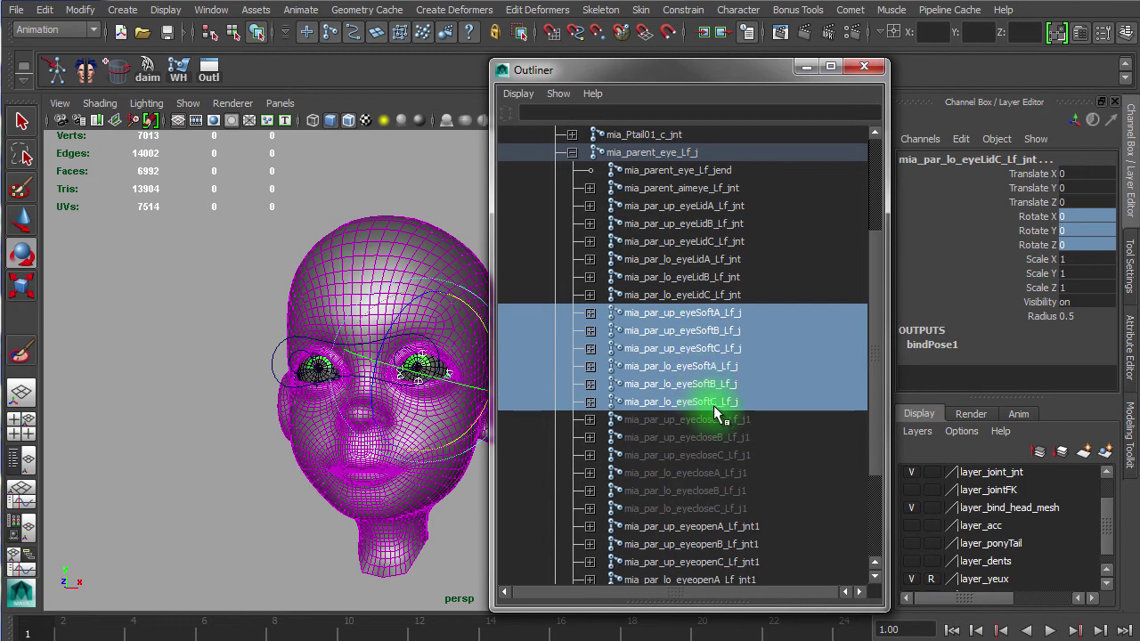
{"action": "key", "text": "ctrl+h"}
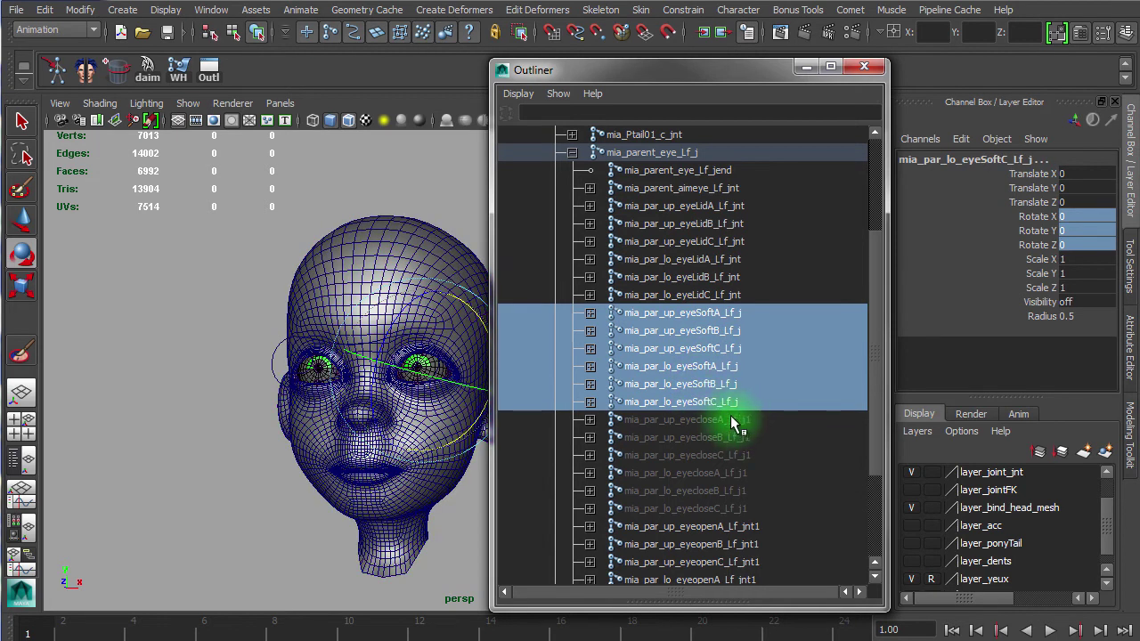
{"action": "left_click", "coordinate": [732, 419]}
{"action": "left_click_drag", "start_coordinate": [732, 419], "coordinate": [726, 515]}
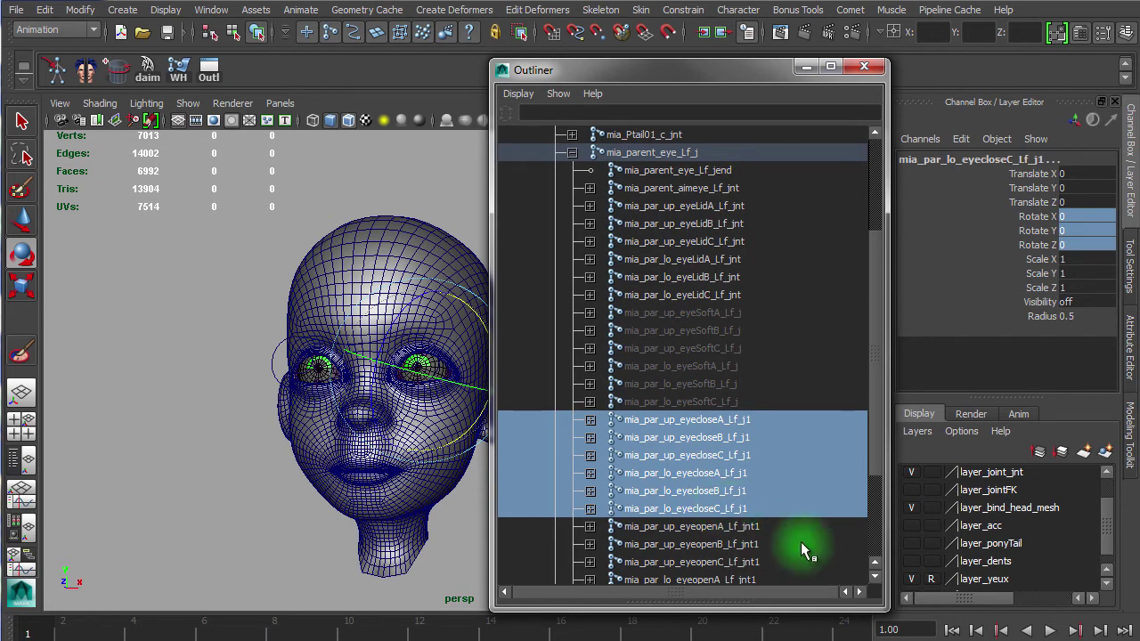
{"action": "scroll", "coordinate": [876, 350], "scroll_direction": "down", "scroll_amount": 3}
{"action": "left_click_drag", "start_coordinate": [715, 385], "coordinate": [718, 472]}
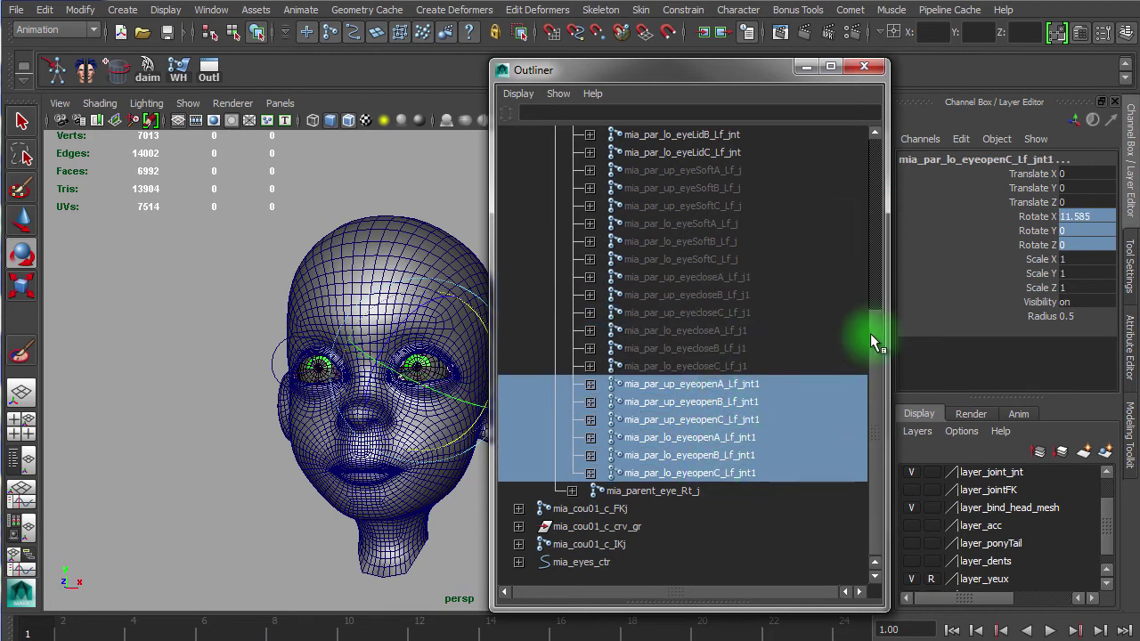
{"action": "left_click_drag", "start_coordinate": [877, 354], "coordinate": [878, 285]}
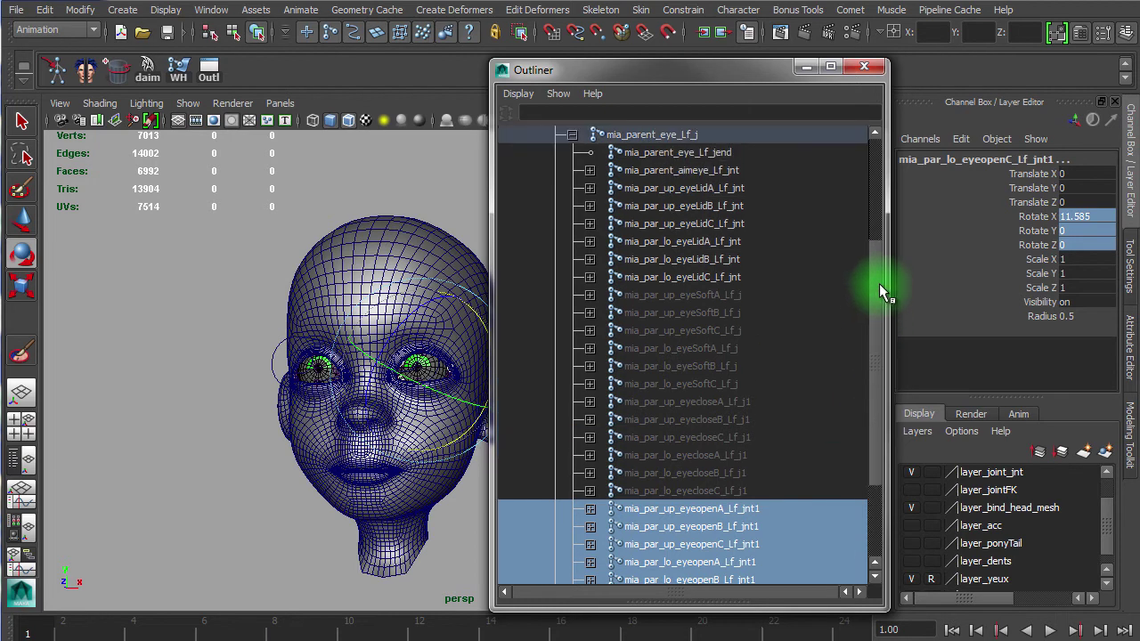
{"action": "mouse_move", "coordinate": [743, 295]}
{"action": "left_mouse_down"}
{"action": "mouse_move", "coordinate": [736, 573]}
{"action": "mouse_move", "coordinate": [743, 292]}
{"action": "left_mouse_up"}
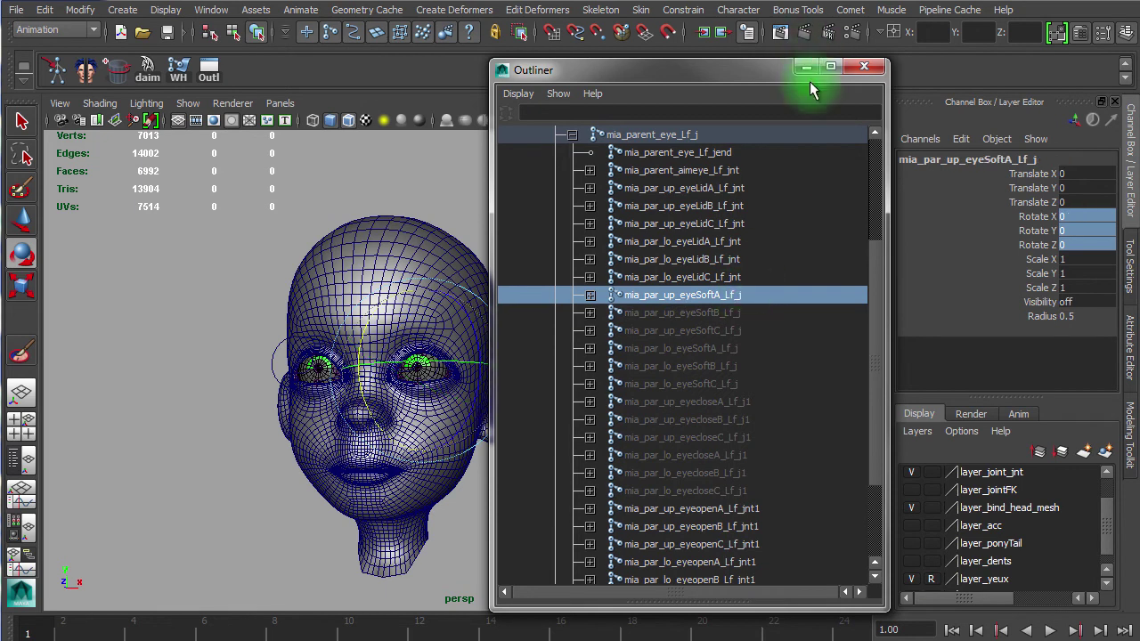
{"action": "left_click_drag", "start_coordinate": [745, 77], "coordinate": [745, 46]}
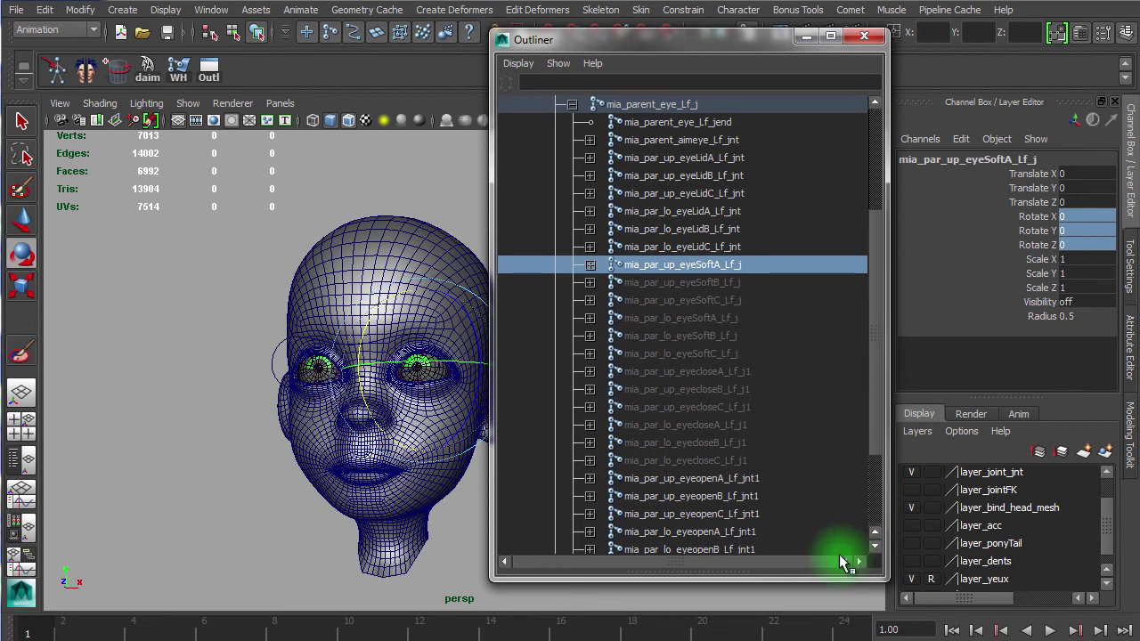
{"action": "left_click_drag", "start_coordinate": [879, 311], "coordinate": [878, 372]}
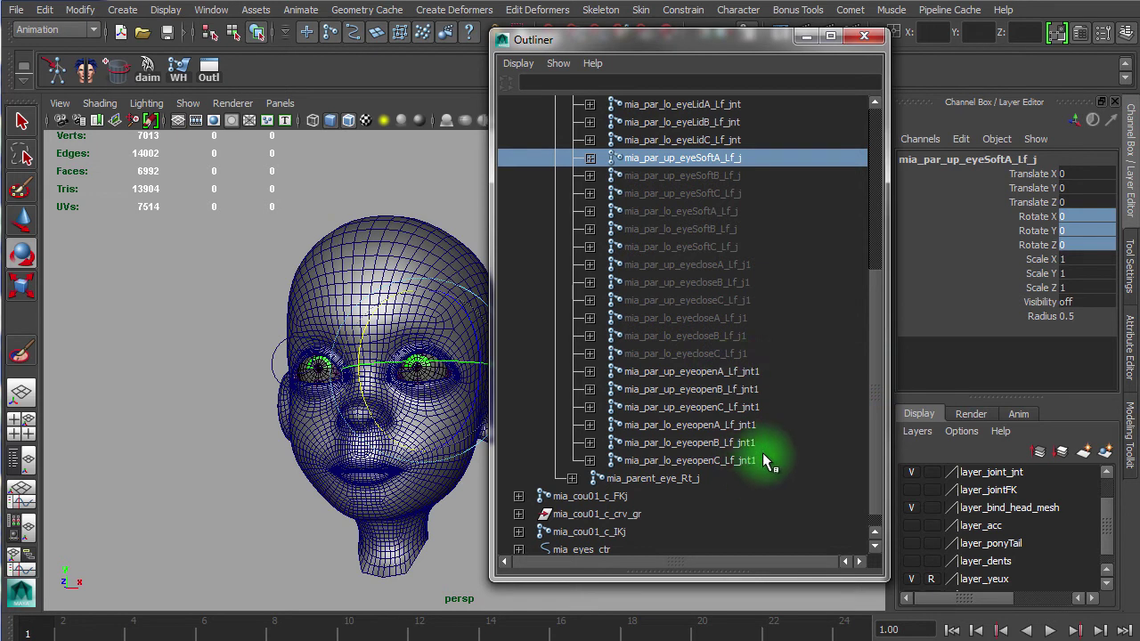
{"action": "left_click", "coordinate": [719, 374]}
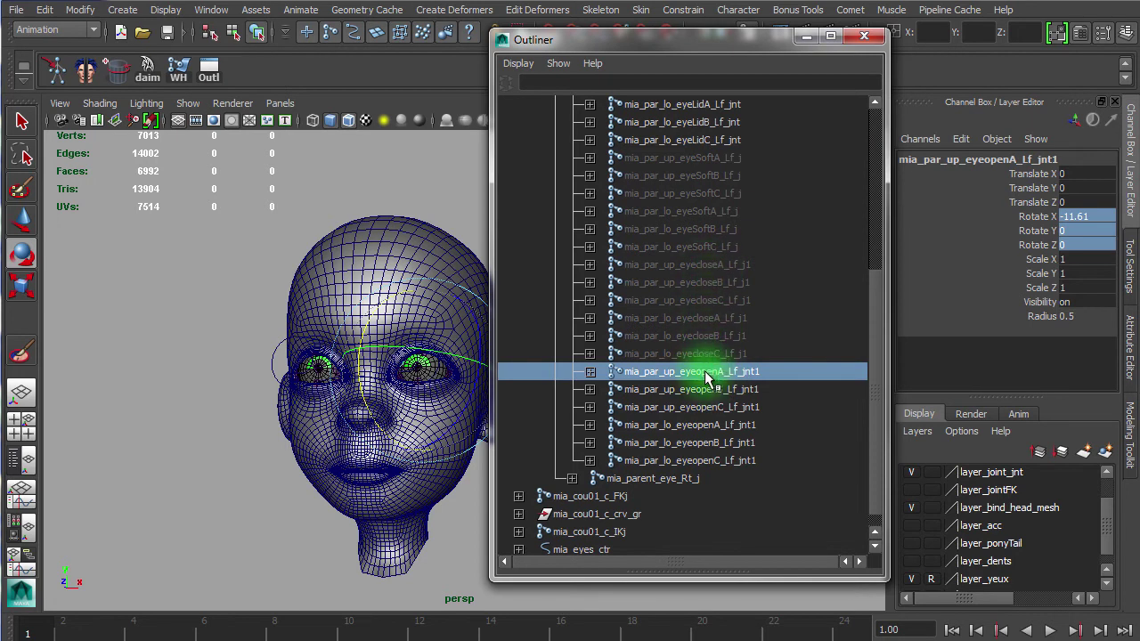
{"action": "left_click", "coordinate": [739, 265]}
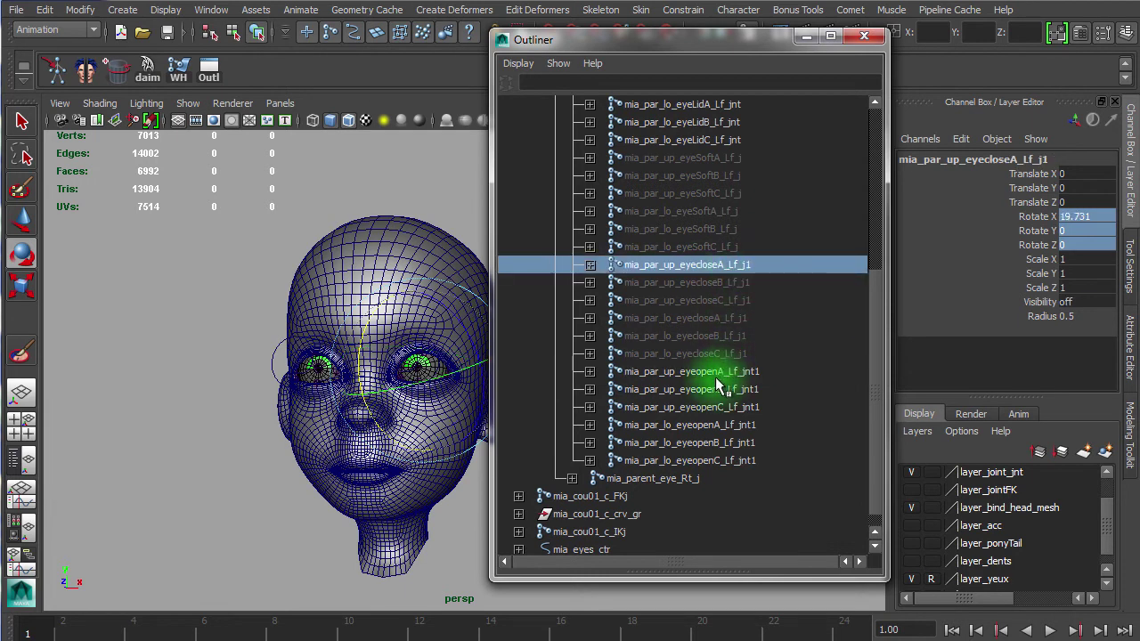
Orient-constrain mia_par_up_eyeLidA_Lf_jnt to the upper eyeopenA, eyecloseA and eyeSoftA joints, with Maintain offset off, all axes constrained and weight 1
{"action": "left_click", "coordinate": [748, 372]}
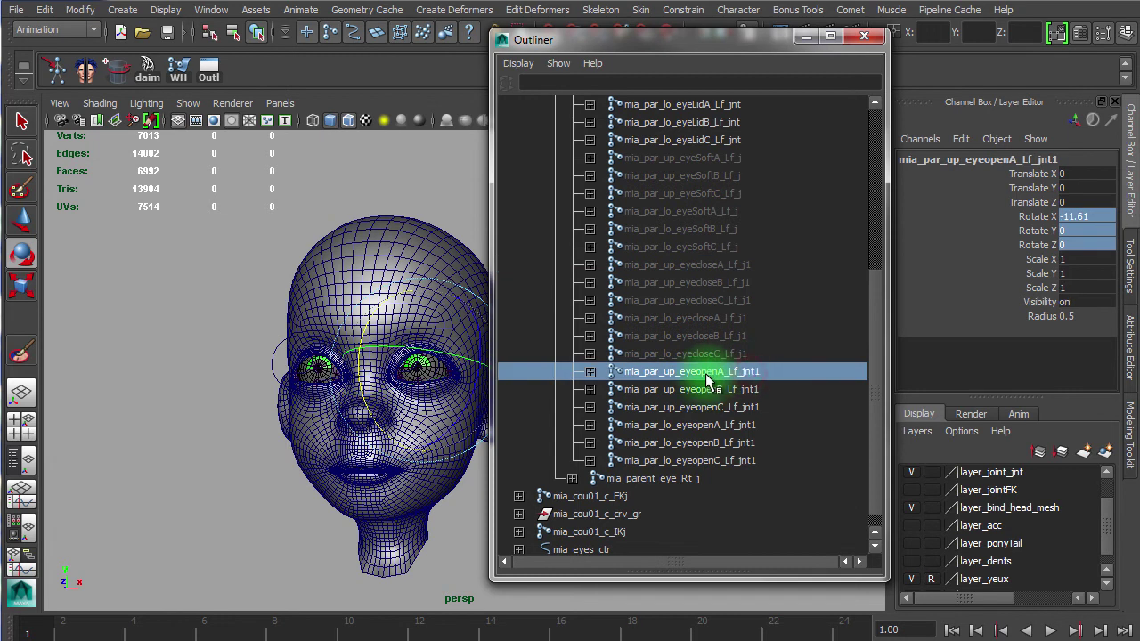
{"action": "left_click", "coordinate": [740, 265], "text": "ctrl"}
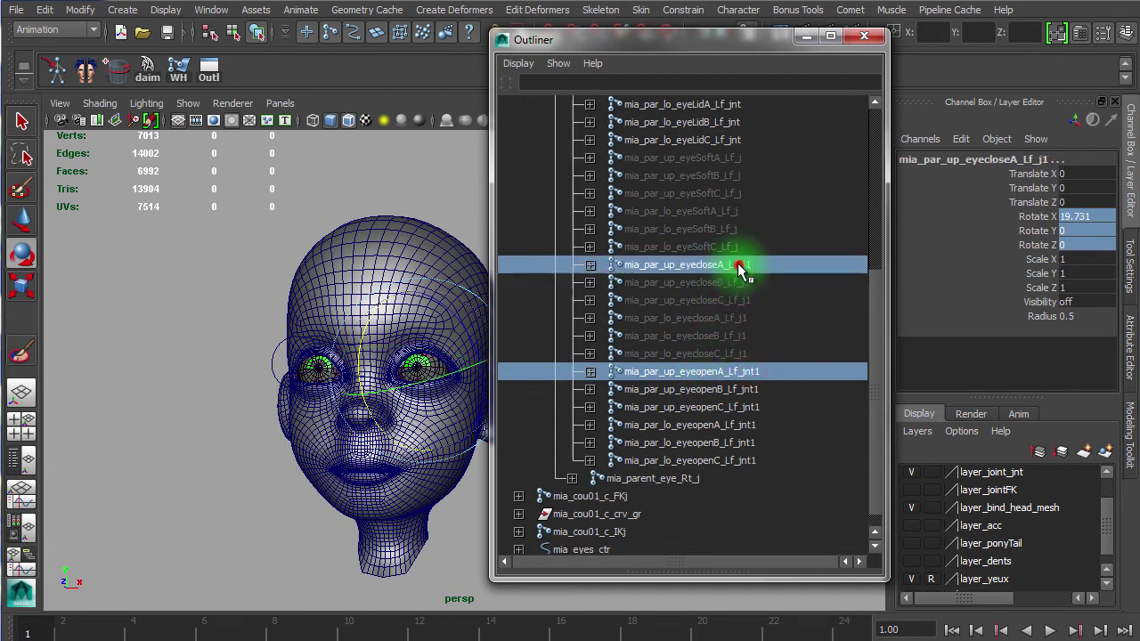
{"action": "left_click", "coordinate": [730, 160], "text": "ctrl"}
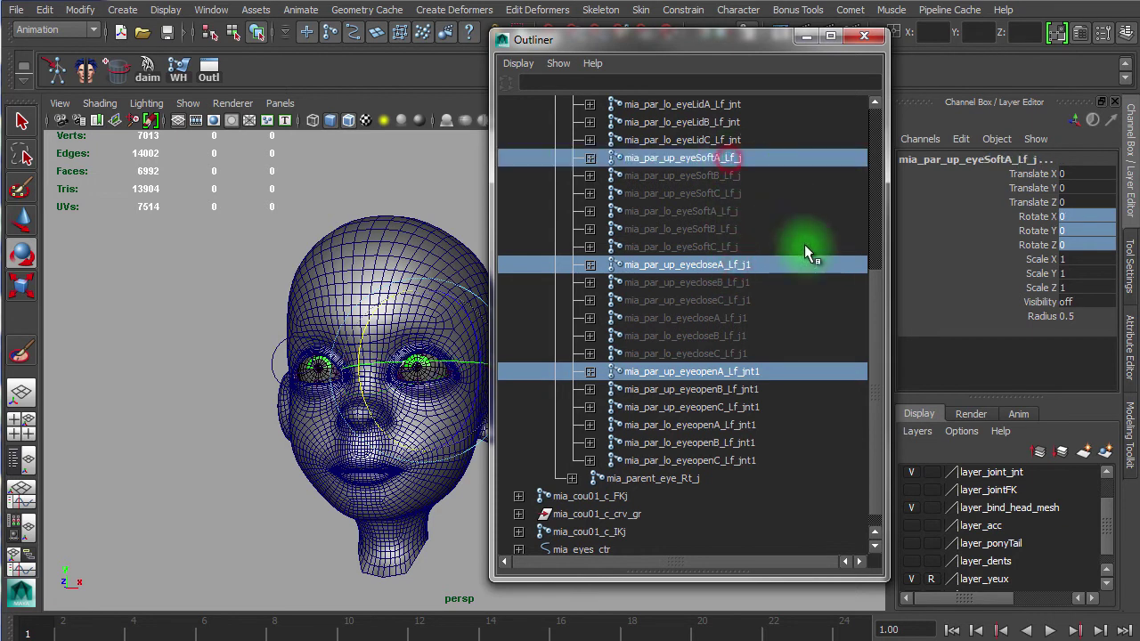
{"action": "left_click_drag", "start_coordinate": [877, 334], "coordinate": [888, 271]}
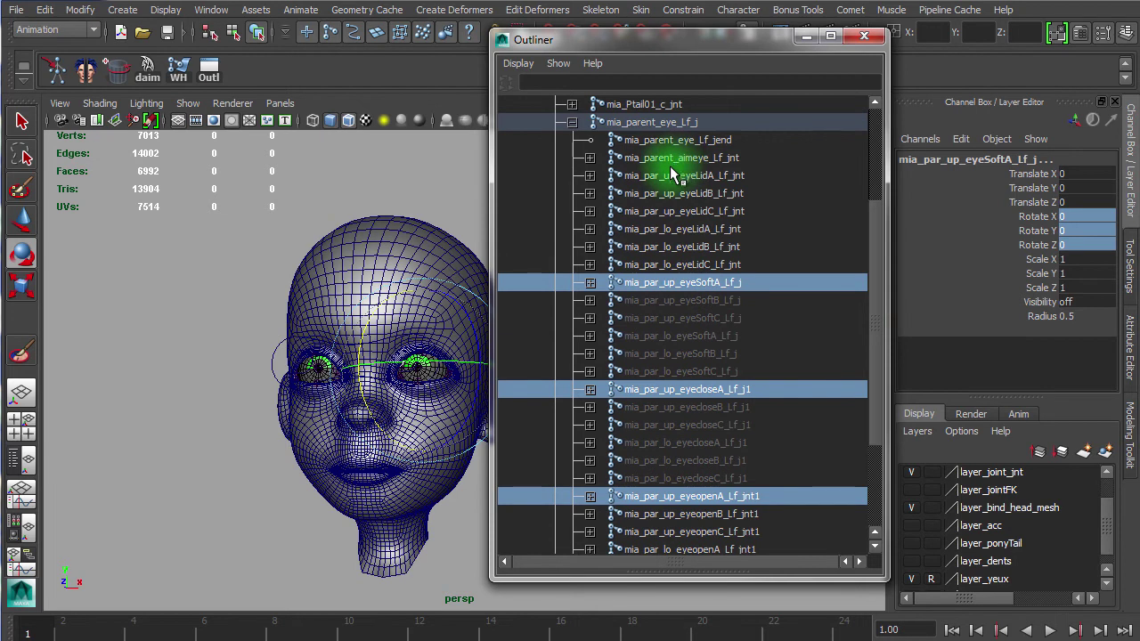
{"action": "left_click", "coordinate": [718, 175], "text": "ctrl"}
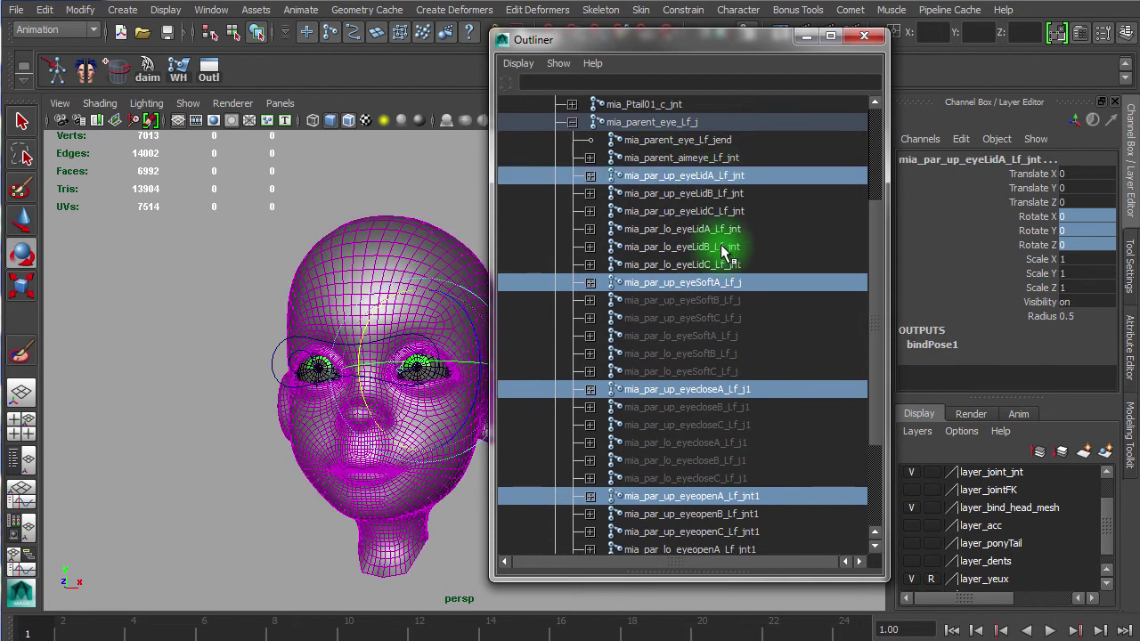
{"action": "left_click", "coordinate": [678, 11]}
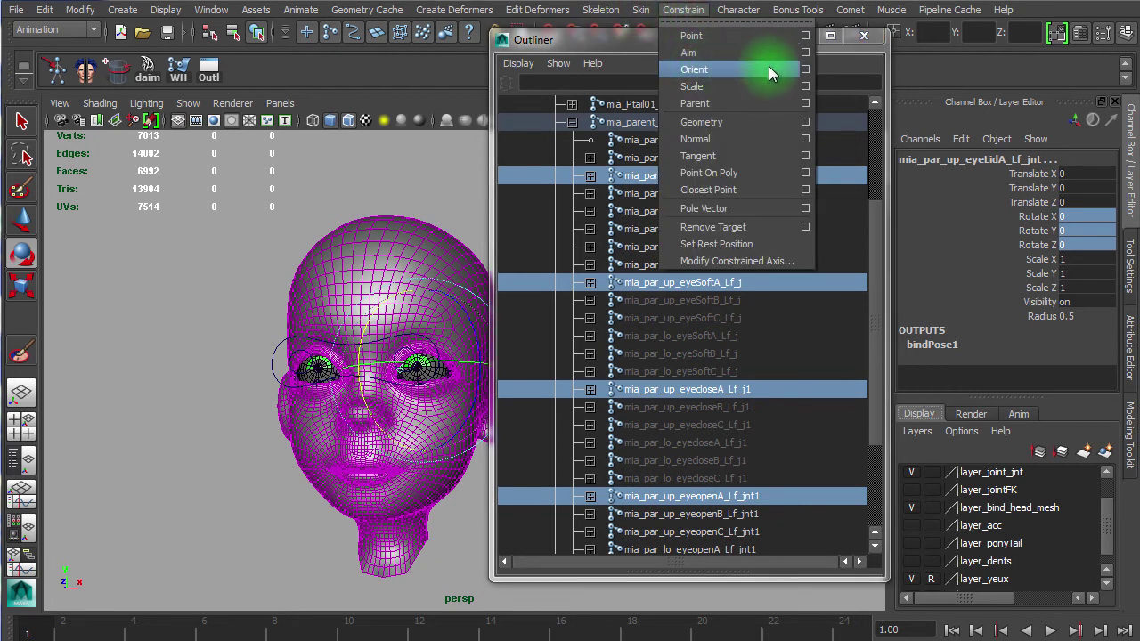
{"action": "left_click", "coordinate": [805, 71]}
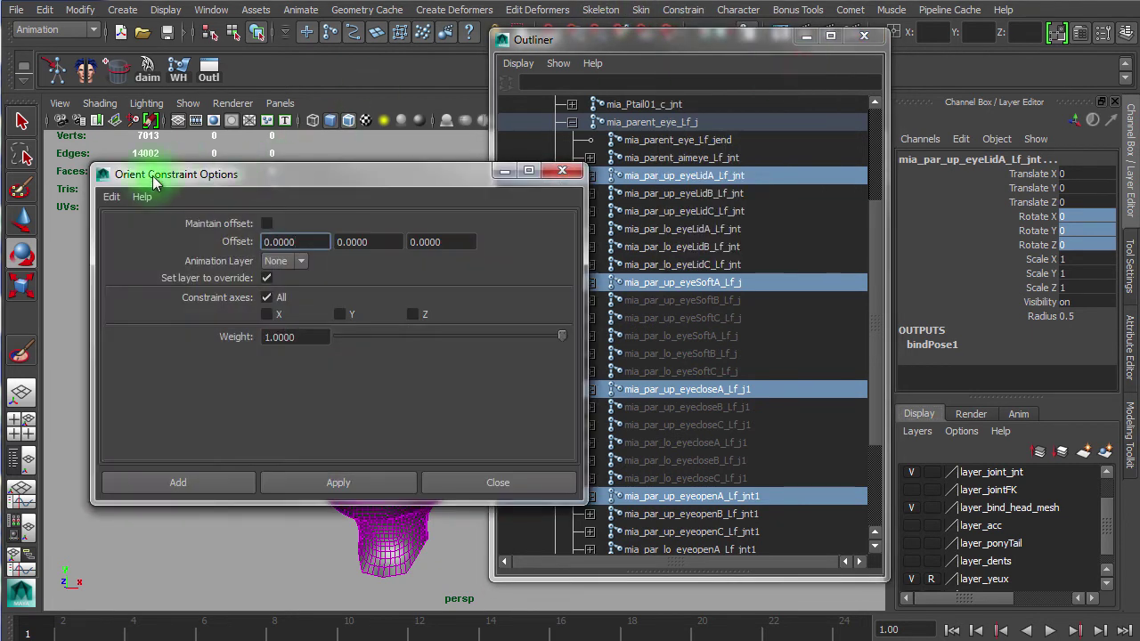
{"action": "left_click", "coordinate": [108, 195]}
{"action": "left_click", "coordinate": [127, 221]}
{"action": "left_click_drag", "start_coordinate": [199, 178], "coordinate": [150, 100]}
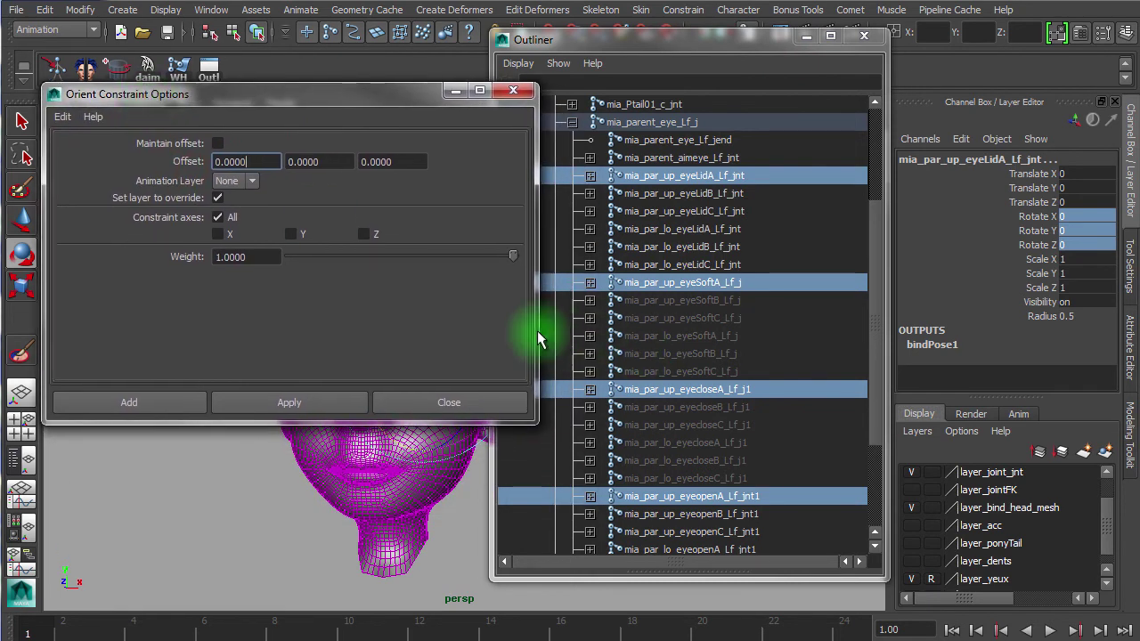
{"action": "left_click_drag", "start_coordinate": [534, 331], "coordinate": [507, 327]}
{"action": "left_click_drag", "start_coordinate": [617, 43], "coordinate": [659, 32]}
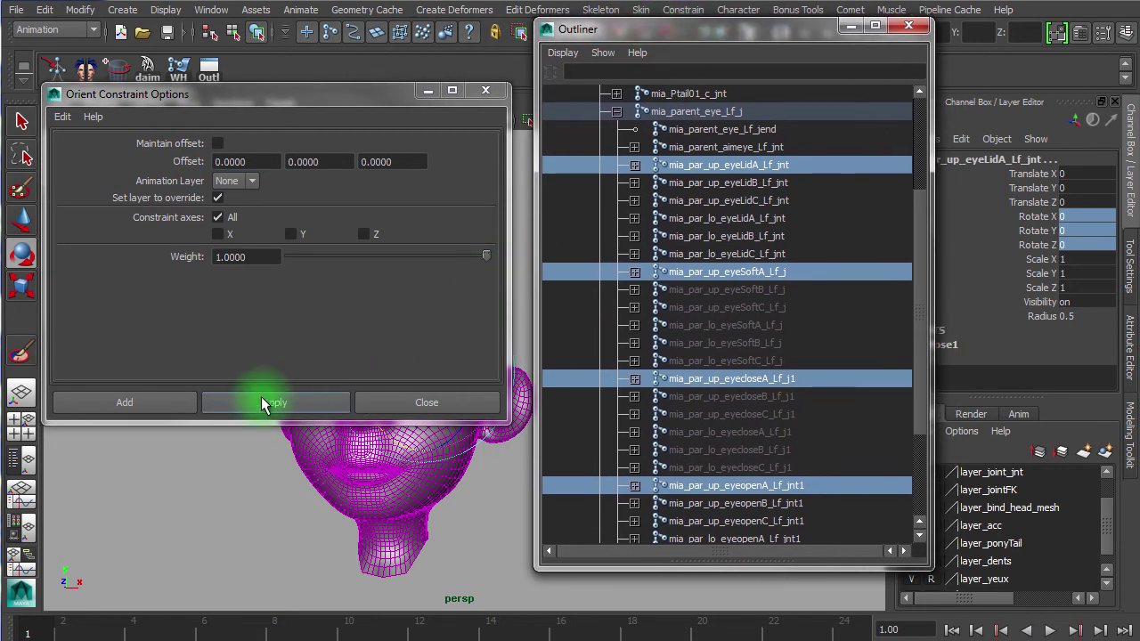
{"action": "left_click", "coordinate": [277, 405]}
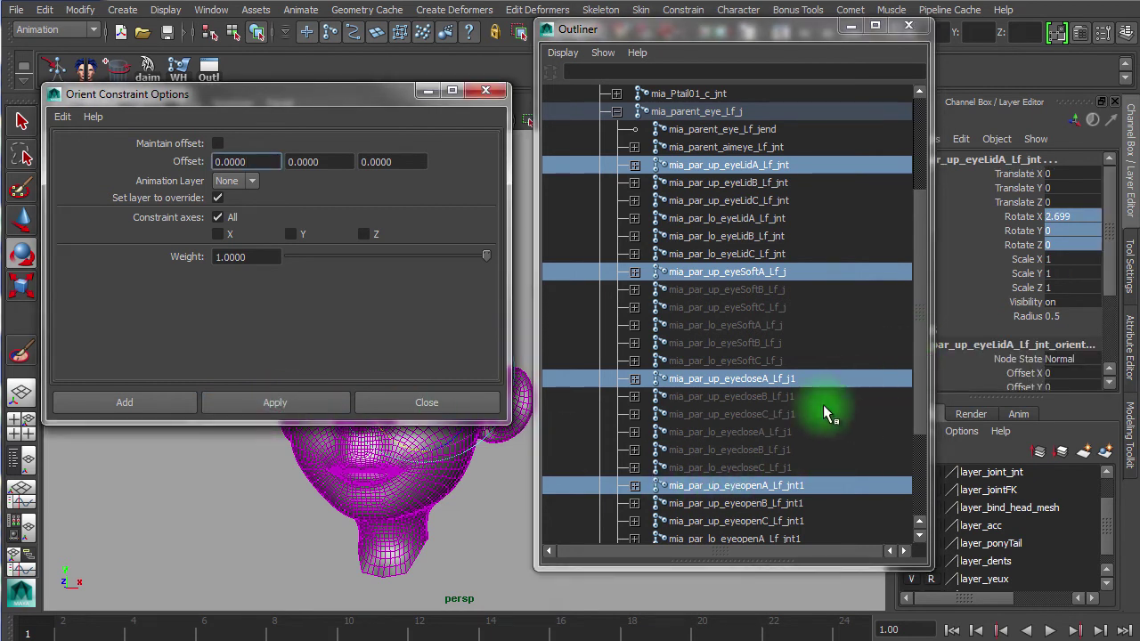
Orient-constrain mia_par_up_eyeLidB_Lf_jnt to the left upper eyeopenB, eyecloseB and eyeSoftB joints using the same constraint options
{"action": "left_click", "coordinate": [738, 504]}
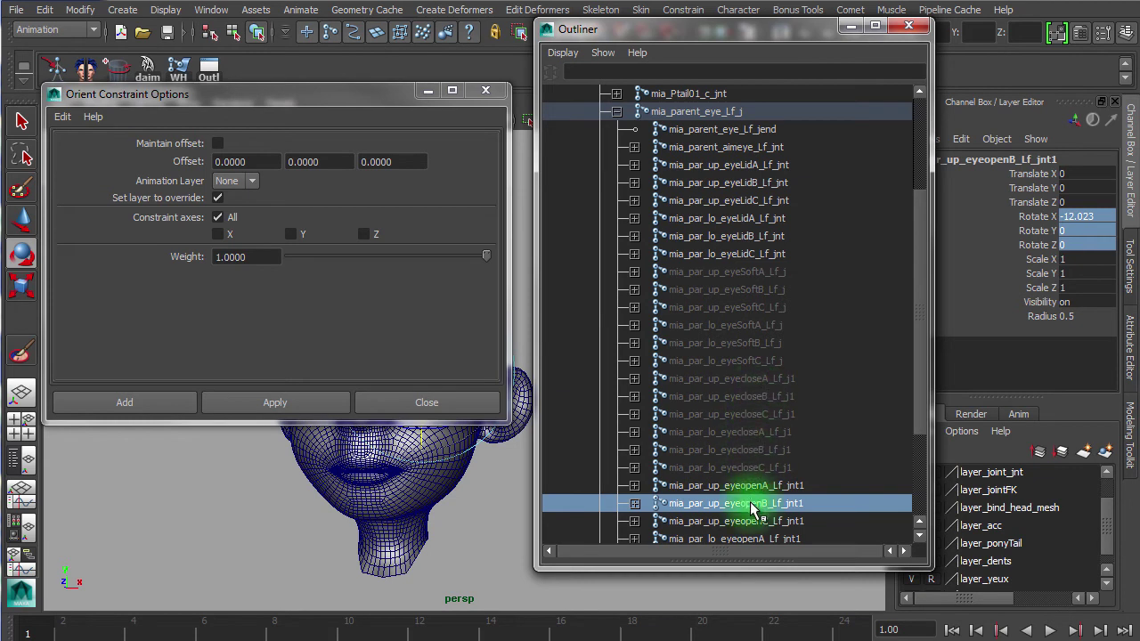
{"action": "left_click", "coordinate": [771, 398], "text": "ctrl"}
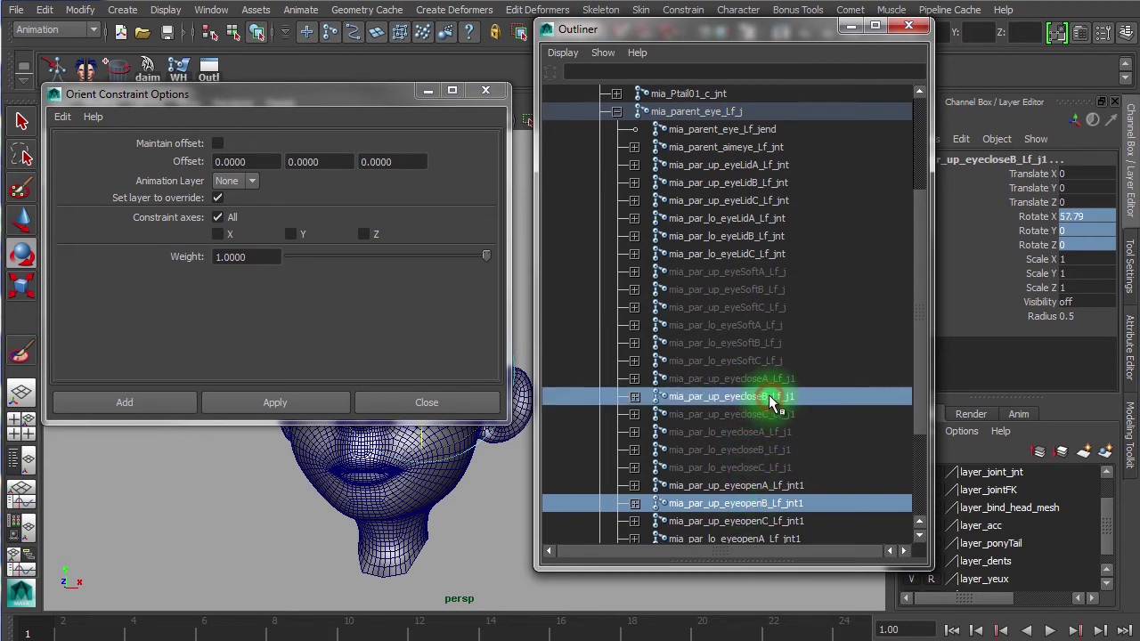
{"action": "left_click", "coordinate": [771, 291], "text": "ctrl"}
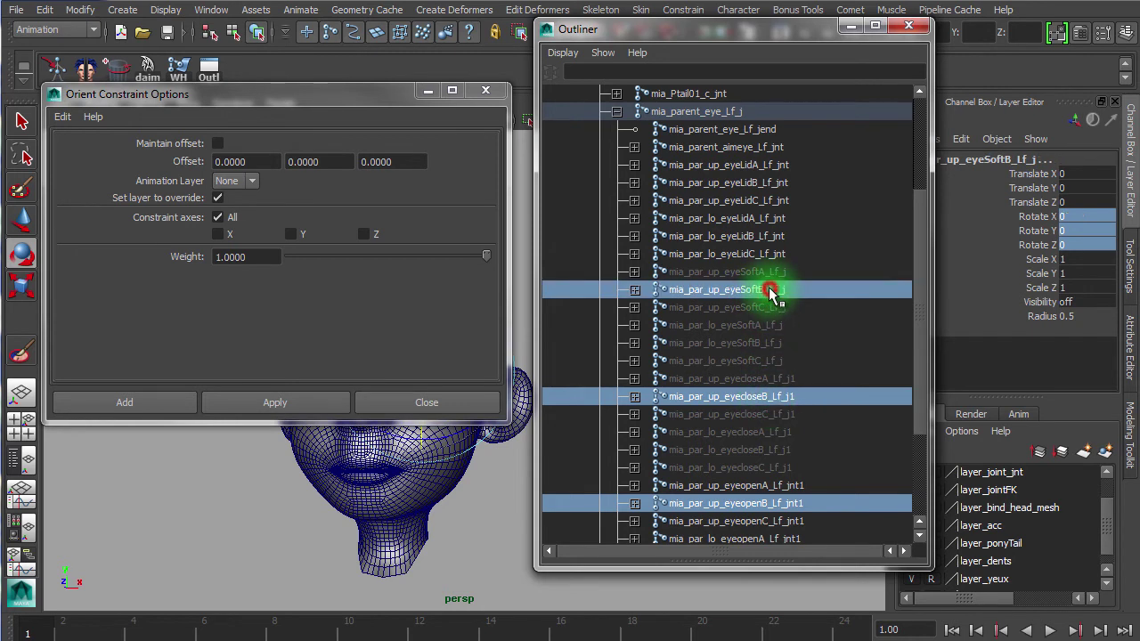
{"action": "left_click", "coordinate": [757, 183], "text": "ctrl"}
{"action": "left_click", "coordinate": [274, 402]}
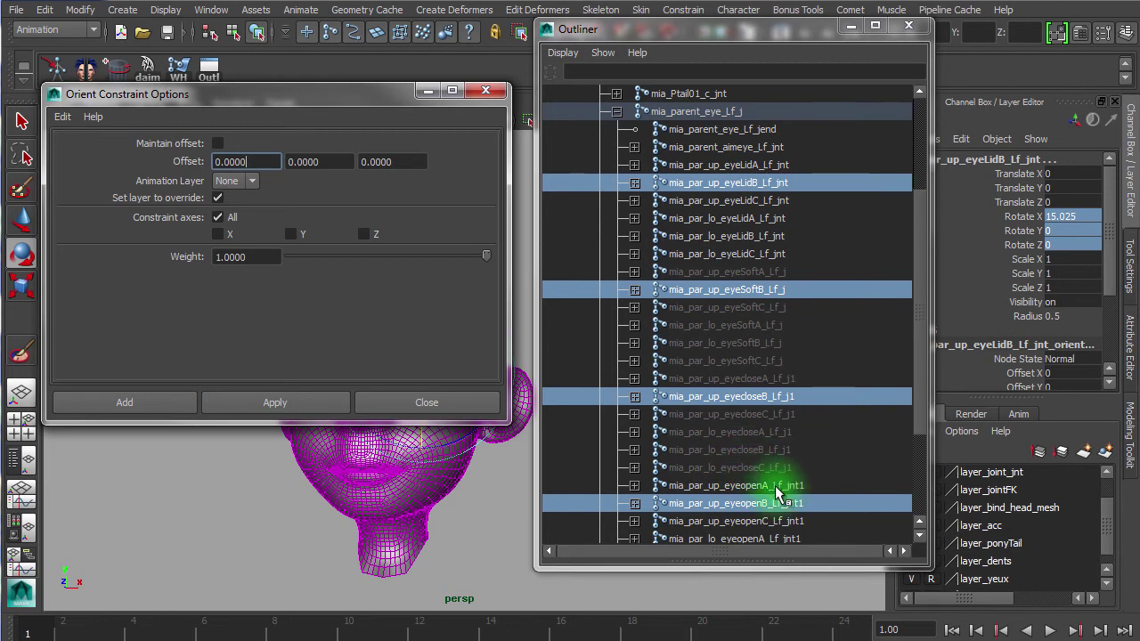
Orient-constrain mia_par_up_eyeLidC_Lf_jnt to the left upper eyeopenC, eyecloseC and eyeSoftC joints using the same constraint options
{"action": "left_click", "coordinate": [751, 522]}
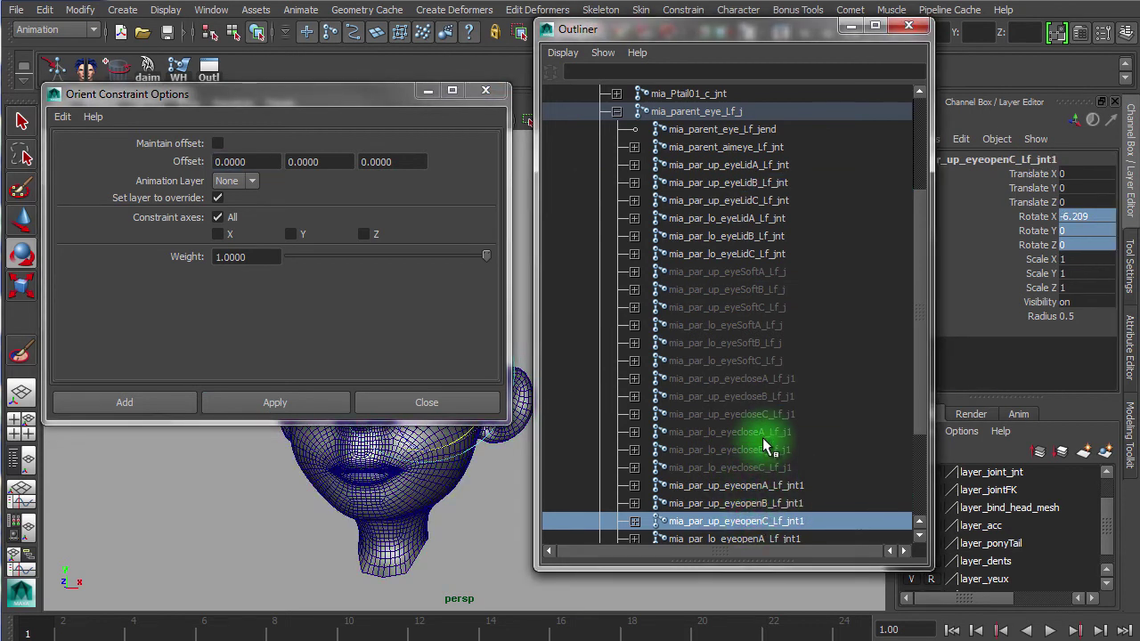
{"action": "left_click", "coordinate": [759, 412], "text": "ctrl"}
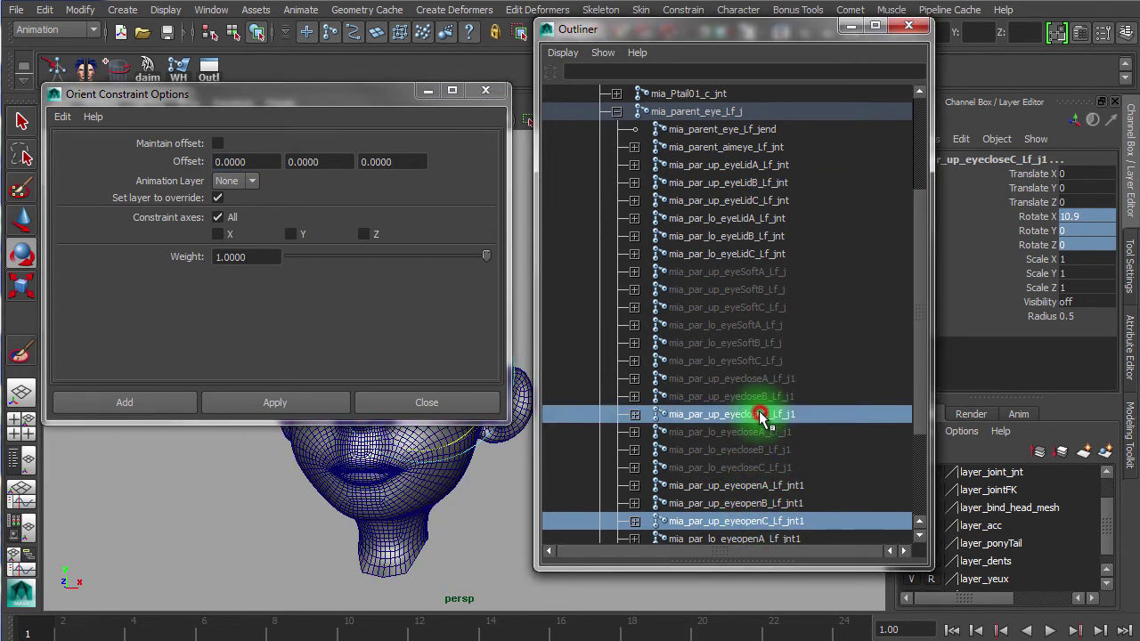
{"action": "left_click", "coordinate": [755, 307], "text": "ctrl"}
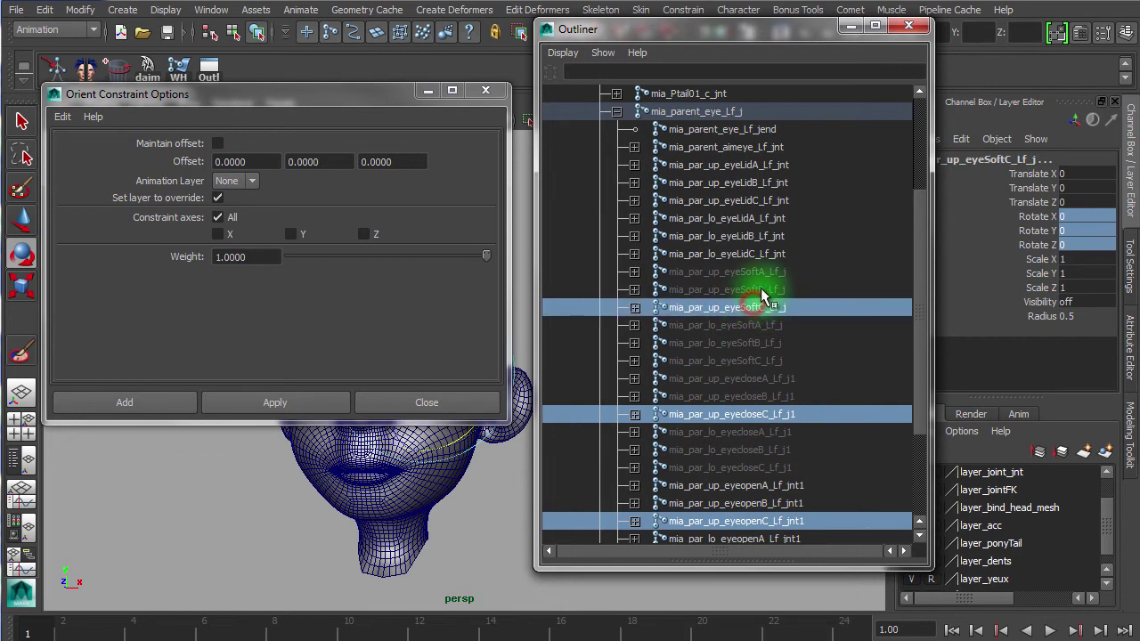
{"action": "left_click", "coordinate": [771, 201], "text": "ctrl"}
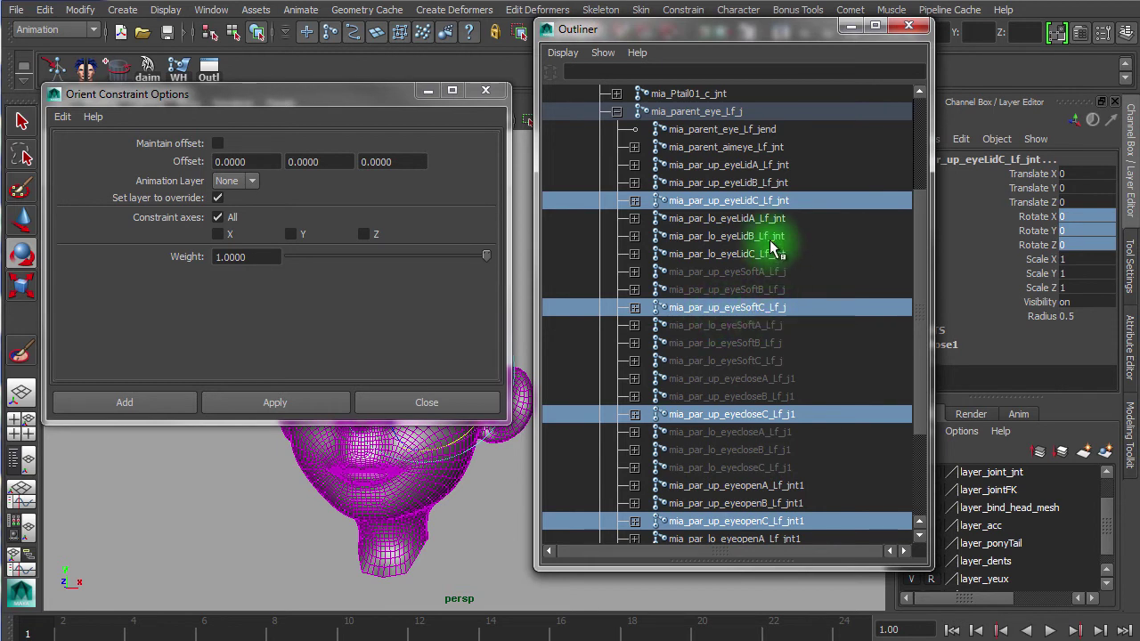
{"action": "middle_click_drag", "start_coordinate": [755, 207], "coordinate": [396, 430]}
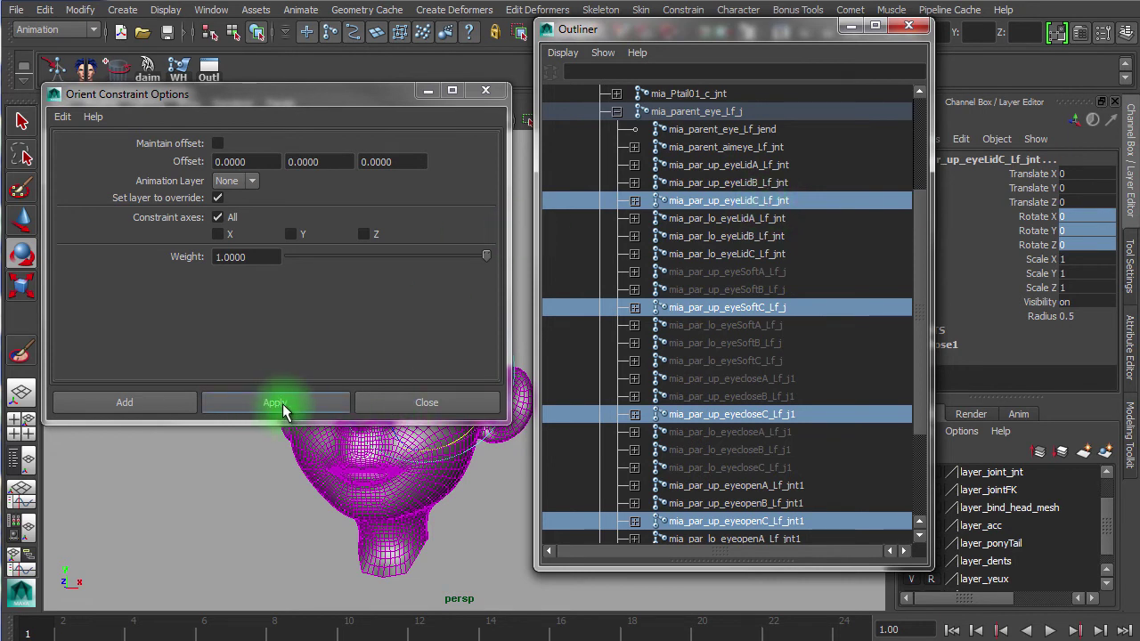
{"action": "left_click", "coordinate": [282, 403]}
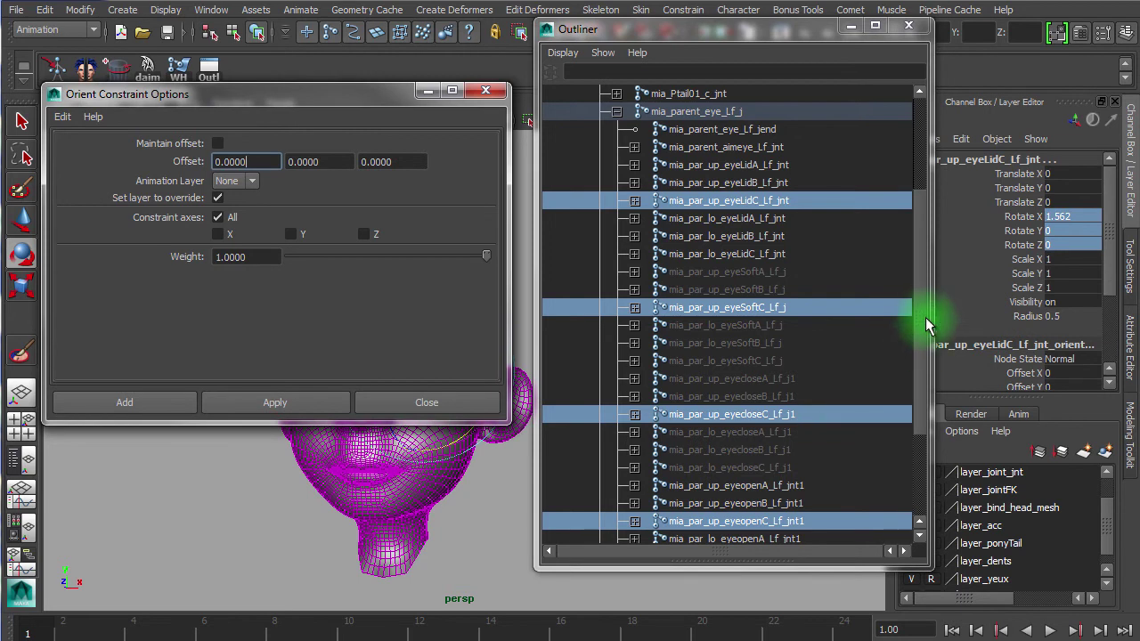
Orient-constrain mia_par_lo_eyeLidA_Lf_jnt to the left lower eyeopenA, eyecloseA and eyeSoftA joints using the same constraint options
{"action": "scroll", "coordinate": [926, 328], "scroll_direction": "down", "scroll_amount": 2}
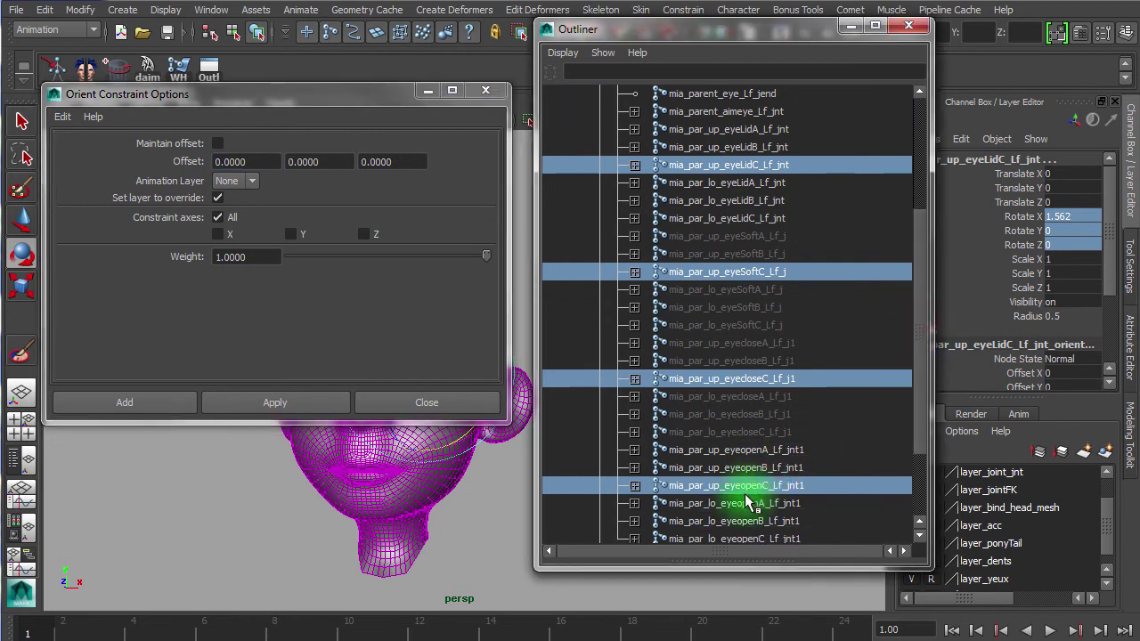
{"action": "left_click", "coordinate": [746, 503]}
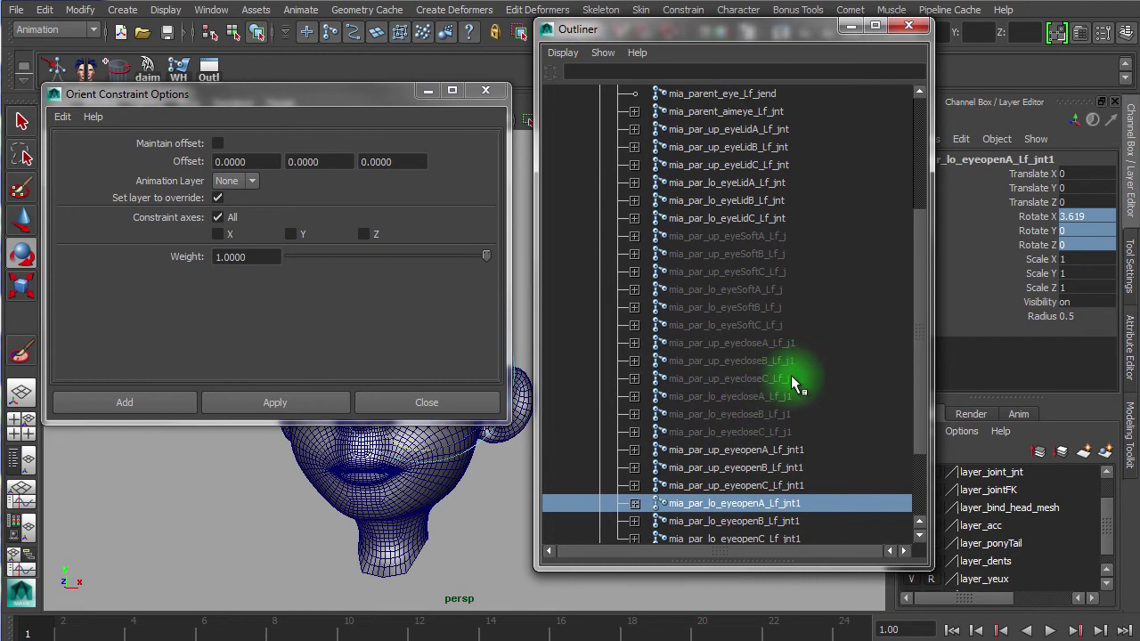
{"action": "left_click", "coordinate": [758, 396], "text": "ctrl"}
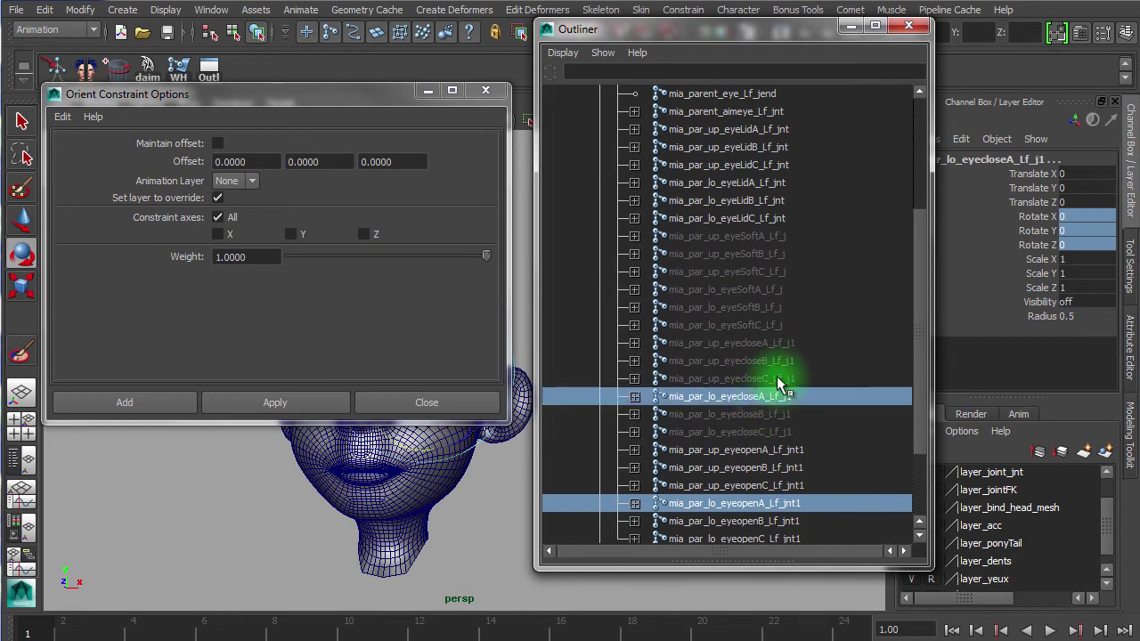
{"action": "left_click", "coordinate": [764, 292], "text": "ctrl"}
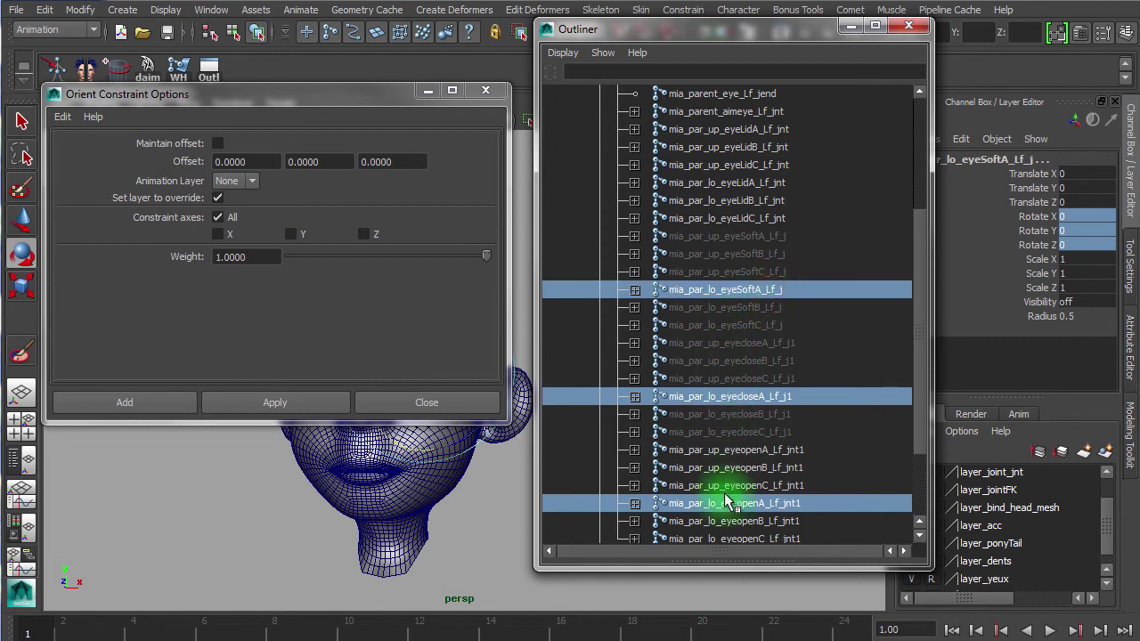
{"action": "left_click", "coordinate": [752, 182], "text": "ctrl"}
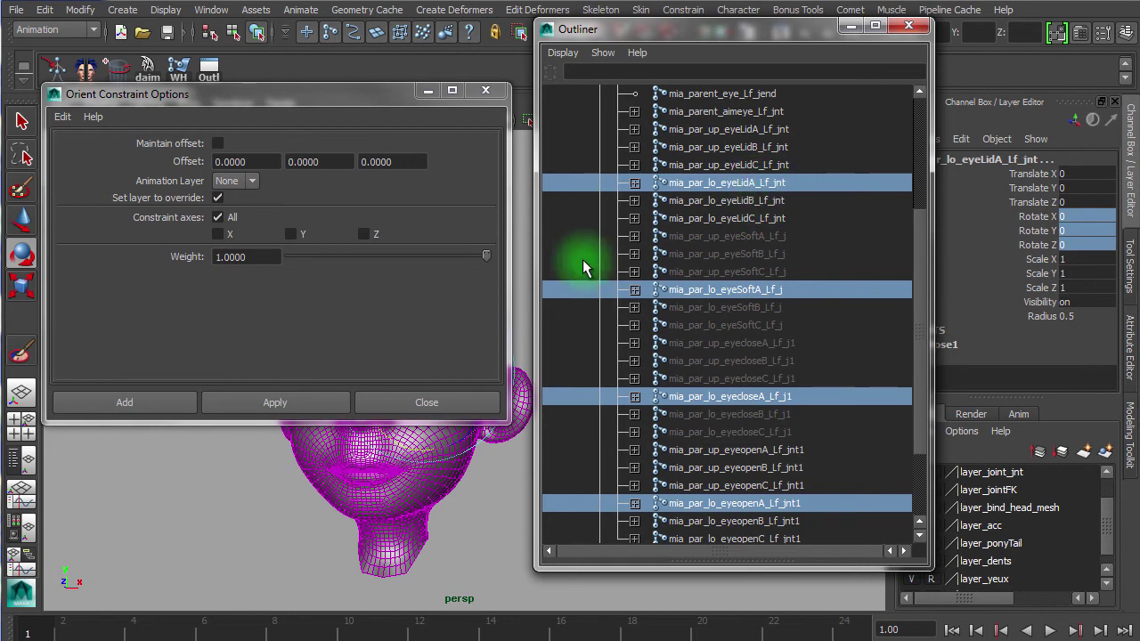
{"action": "left_click", "coordinate": [274, 402]}
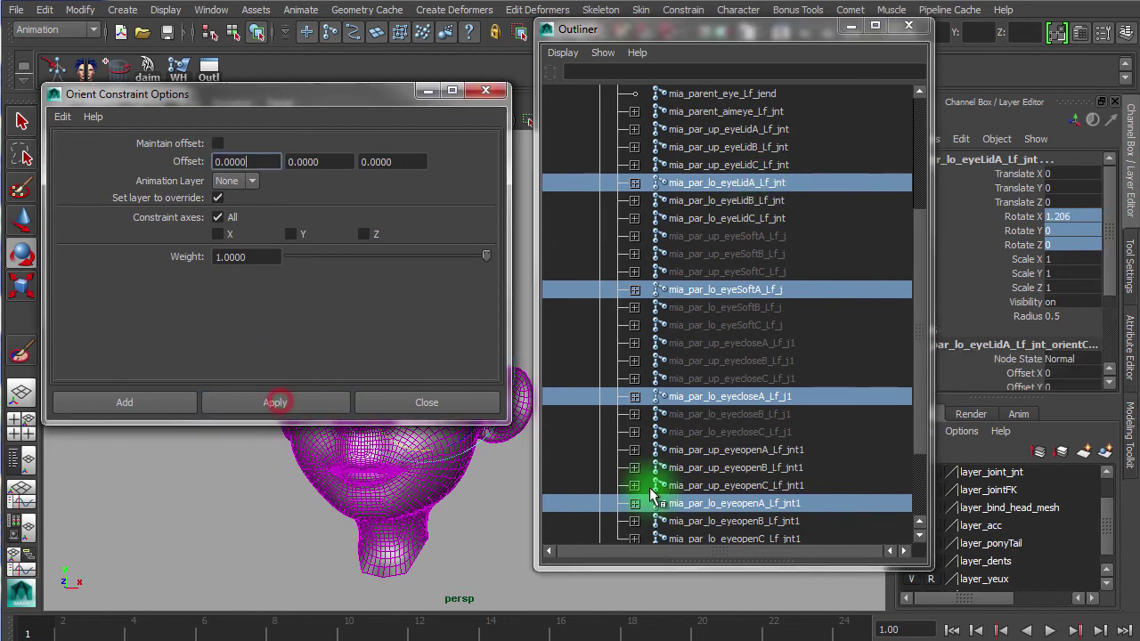
Orient-constrain mia_par_lo_eyeLidB_Lf_jnt to the left lower eyeopenB, eyecloseB and eyeSoftB joints using the same constraint options
{"action": "left_click", "coordinate": [769, 522]}
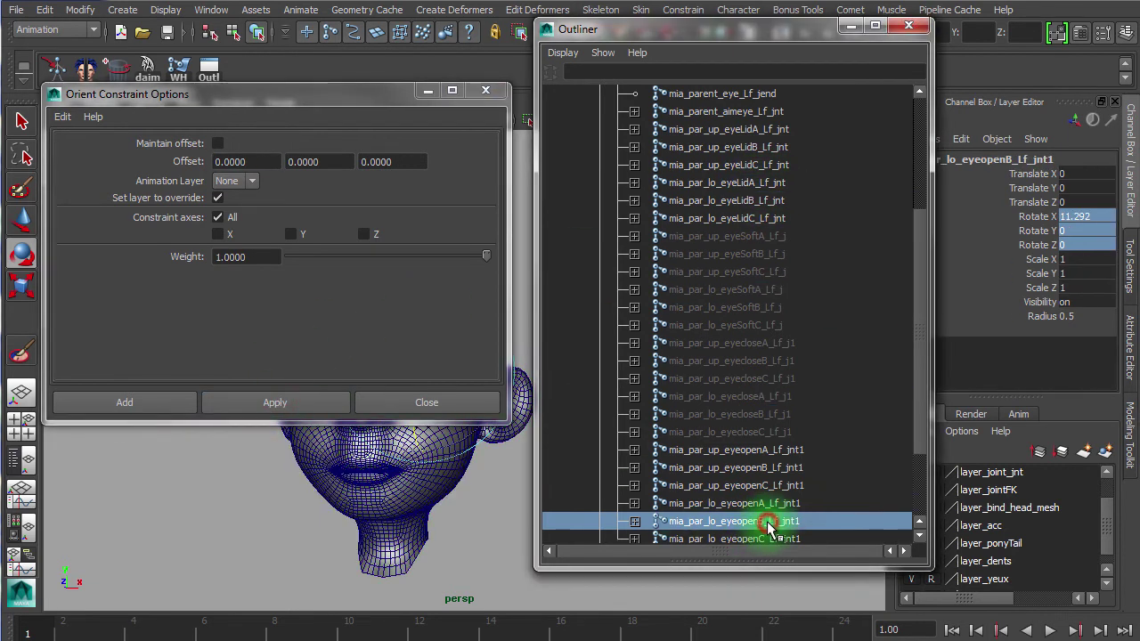
{"action": "left_click", "coordinate": [758, 414], "text": "ctrl"}
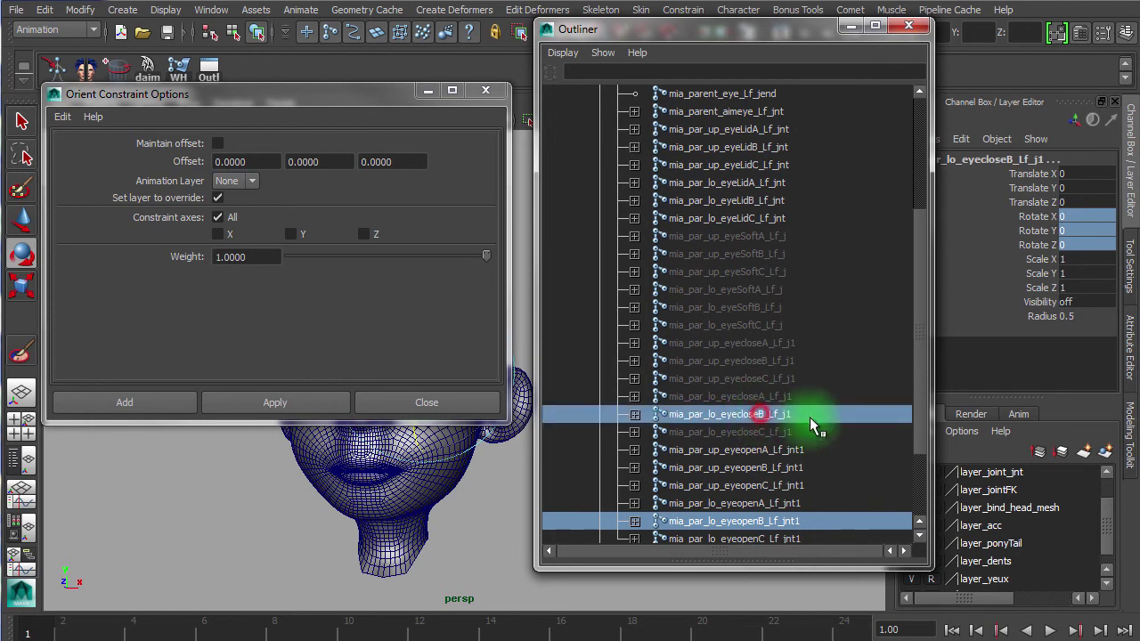
{"action": "left_click", "coordinate": [769, 308], "text": "ctrl"}
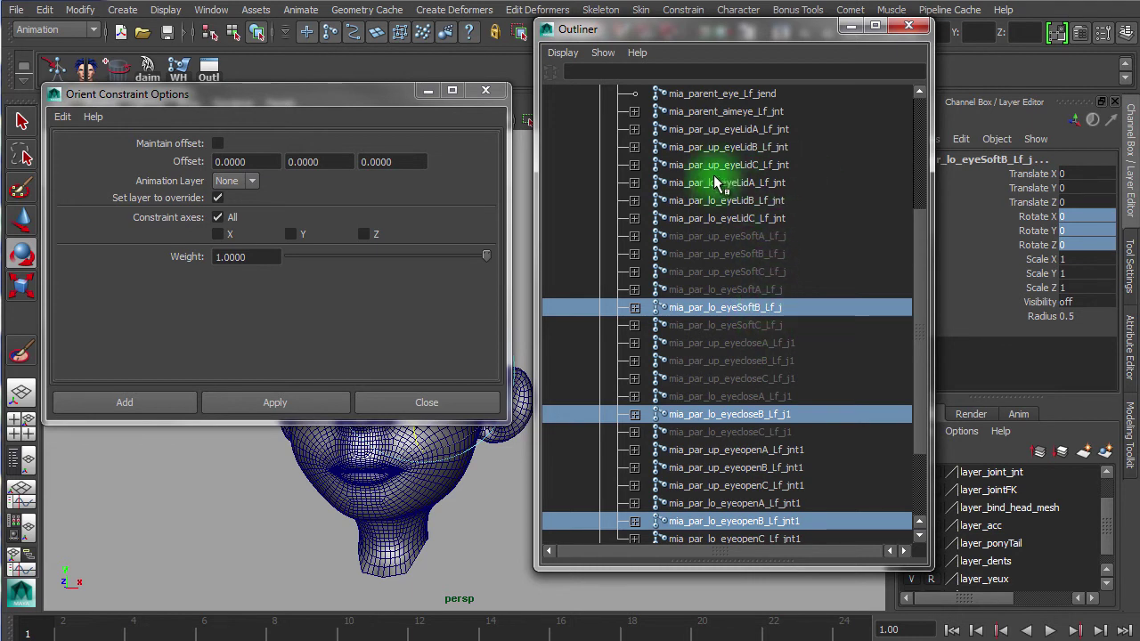
{"action": "left_click", "coordinate": [766, 201], "text": "ctrl"}
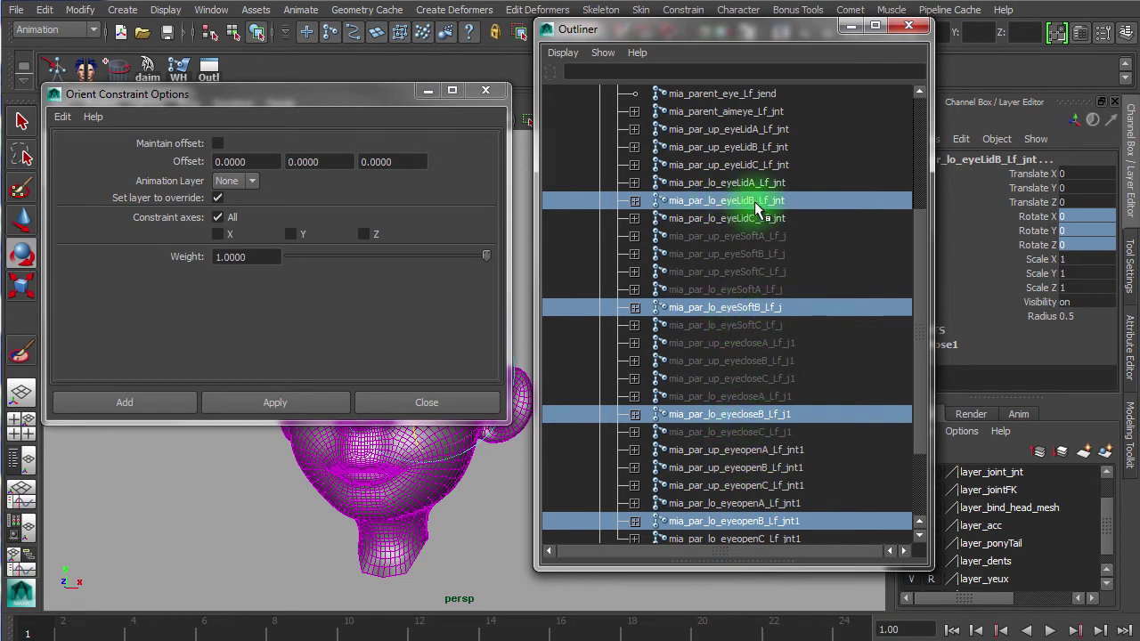
{"action": "left_click", "coordinate": [310, 405]}
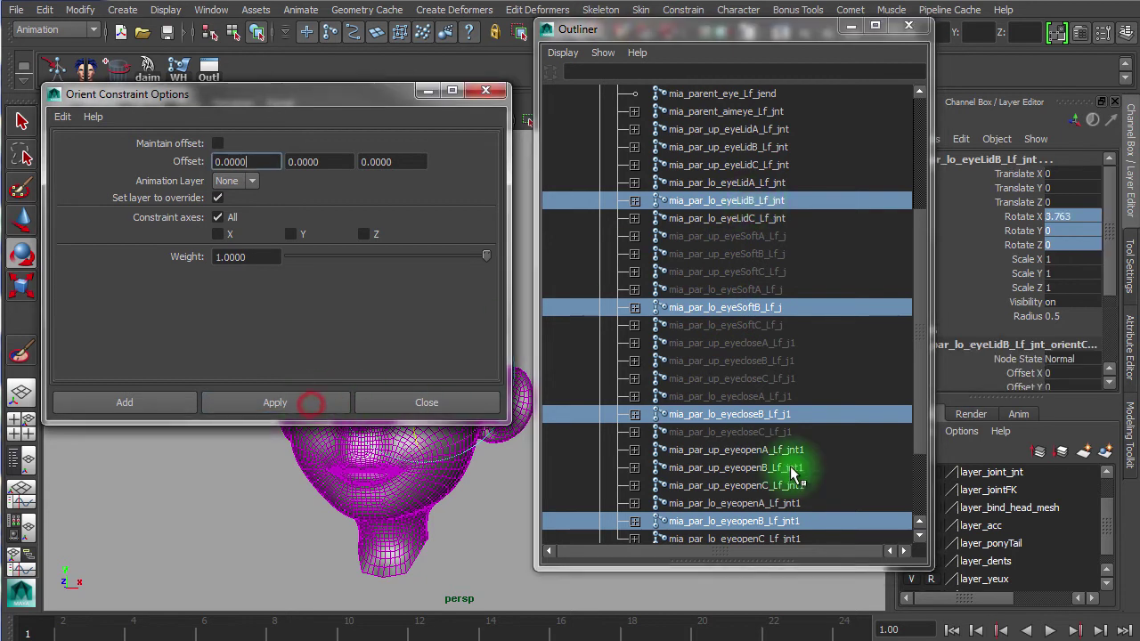
Orient-constrain mia_par_lo_eyeLidC_Lf_jnt to the left lower eyeopenC, eyecloseC and eyeSoftC joints with the same options, and close the constraint options
{"action": "scroll", "coordinate": [881, 391], "scroll_direction": "down", "scroll_amount": 1}
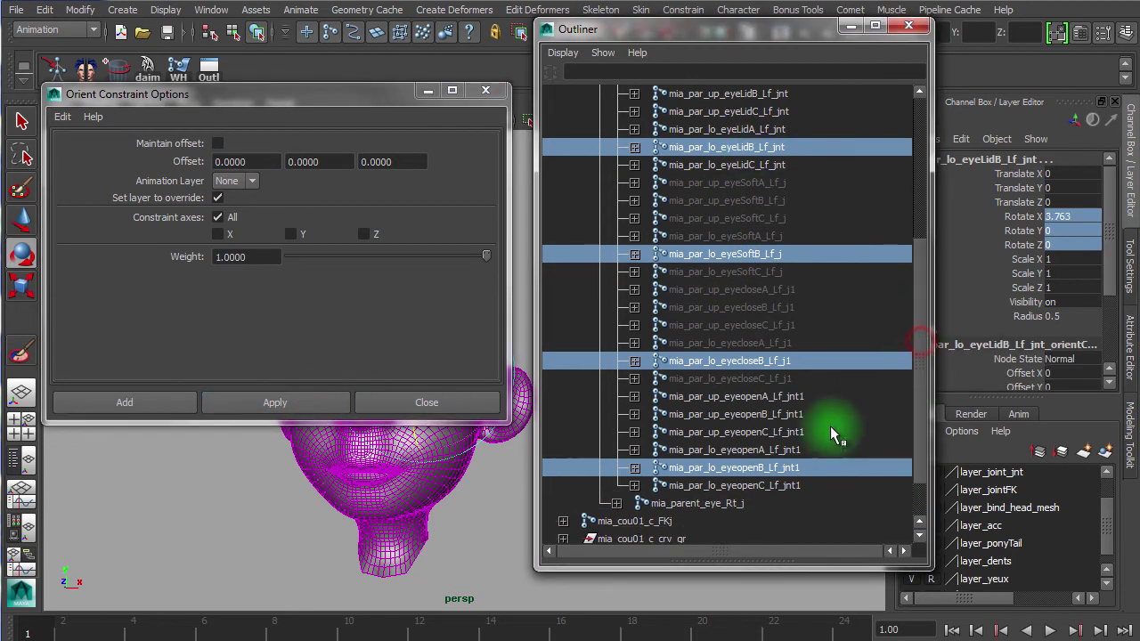
{"action": "left_click", "coordinate": [762, 488]}
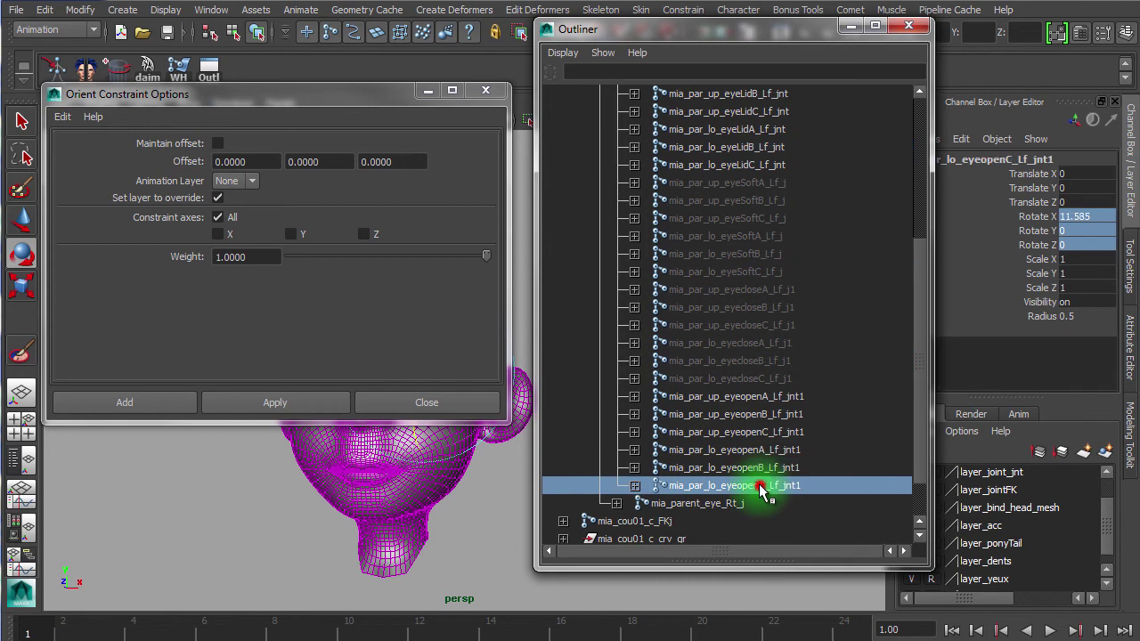
{"action": "left_click", "coordinate": [761, 380], "text": "ctrl"}
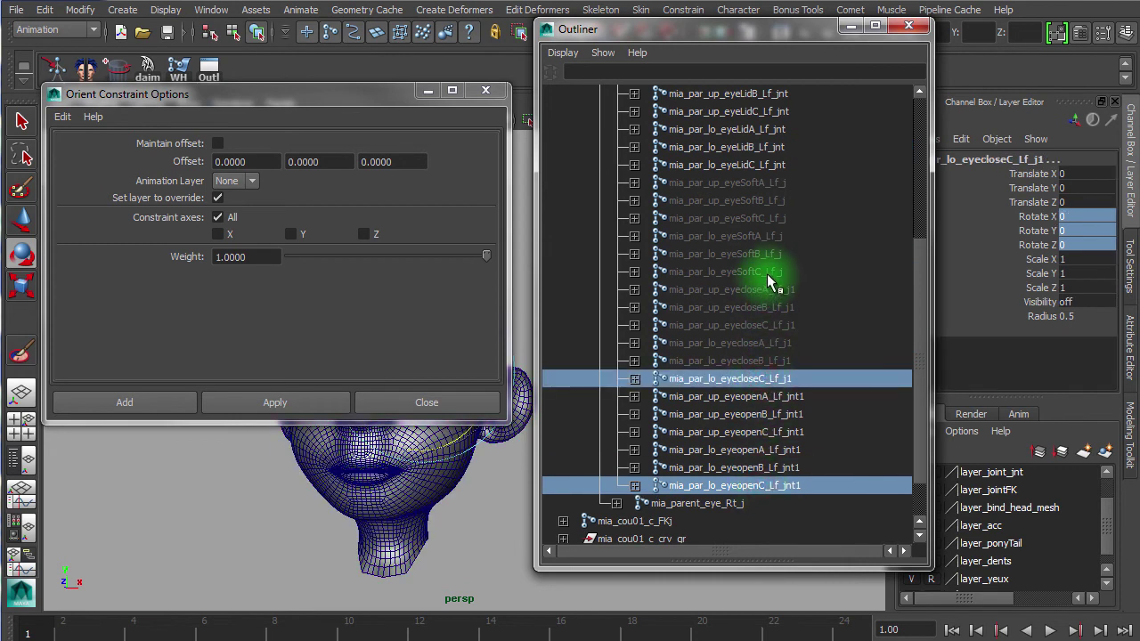
{"action": "left_click", "coordinate": [765, 271], "text": "ctrl"}
{"action": "left_click", "coordinate": [763, 165], "text": "ctrl"}
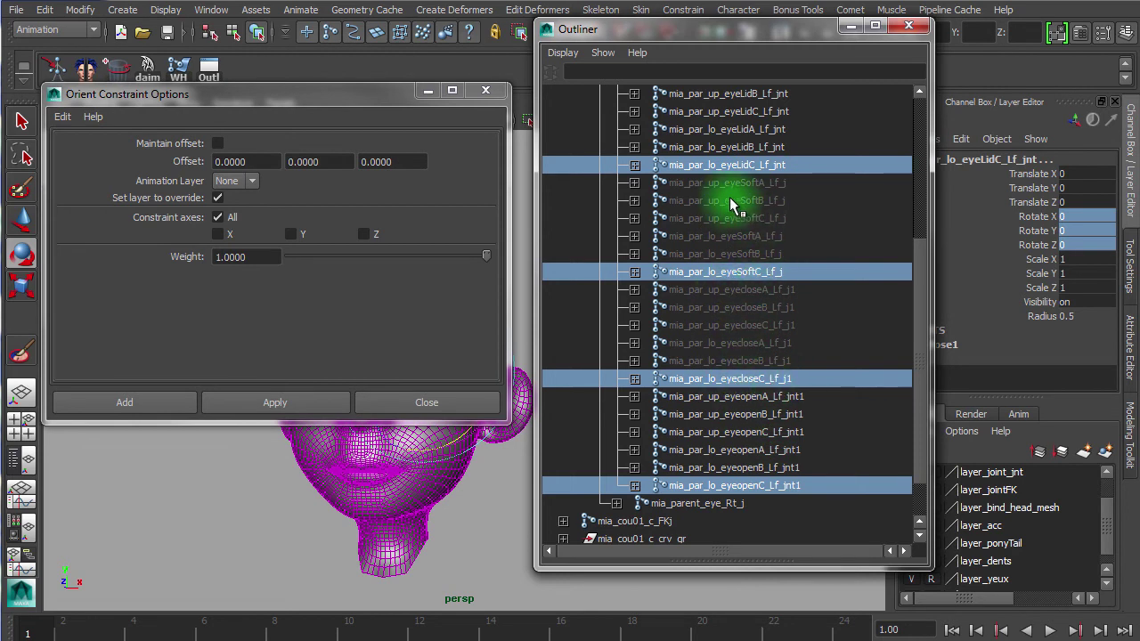
{"action": "left_click", "coordinate": [278, 402]}
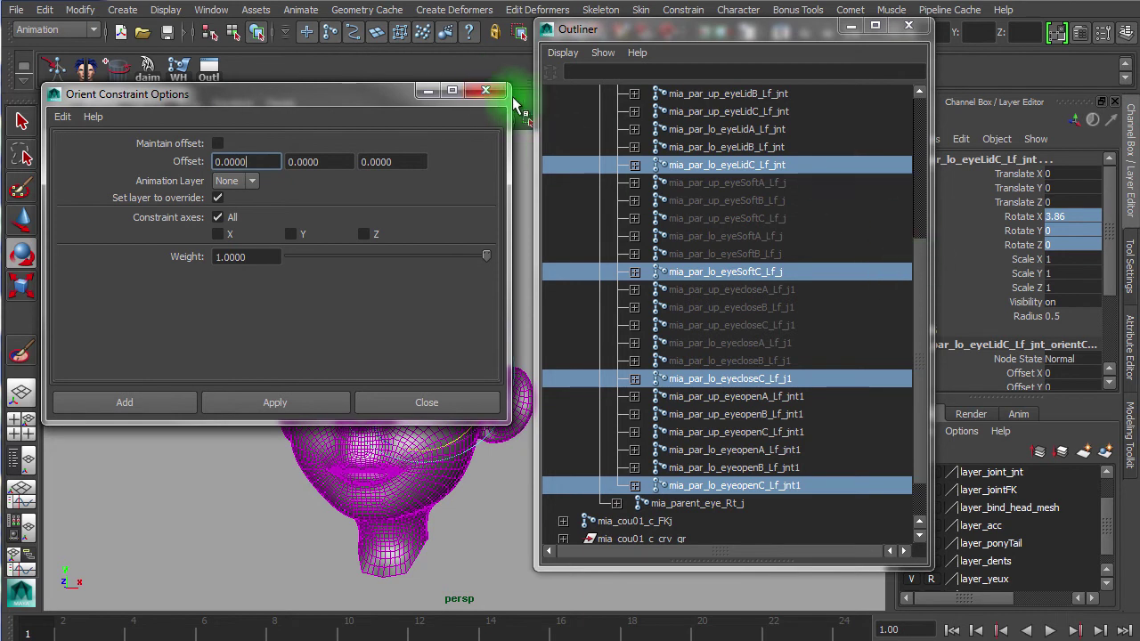
{"action": "left_click", "coordinate": [486, 91]}
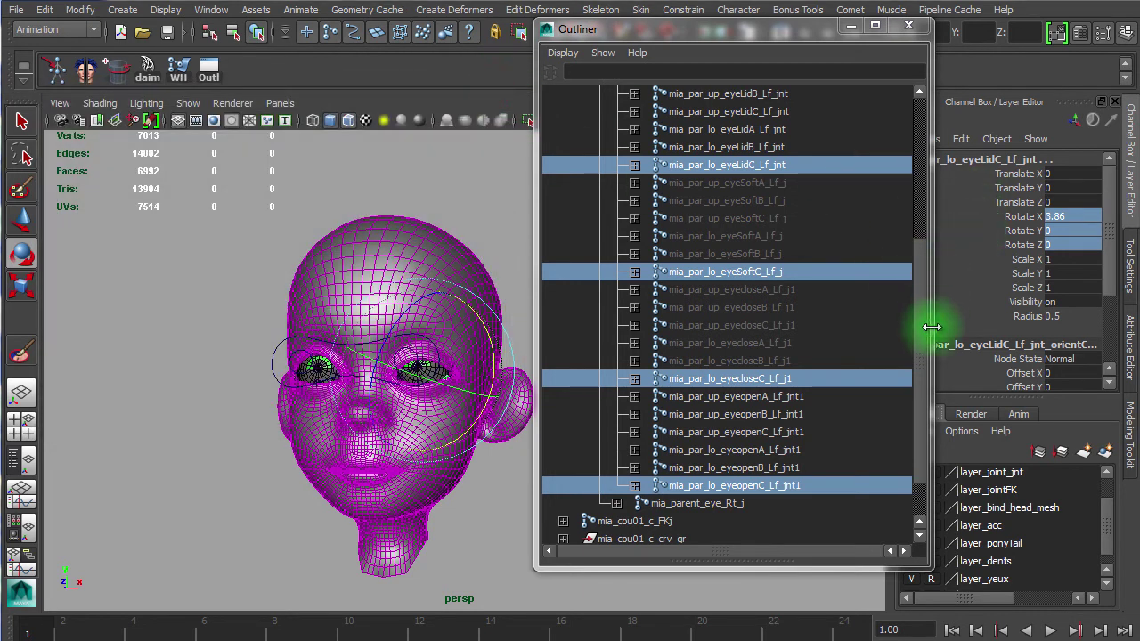
Examine the aim constraint under mia_parent_aimeye_Lf_jnt and its target weight attribute
{"action": "left_click_drag", "start_coordinate": [922, 353], "coordinate": [919, 250]}
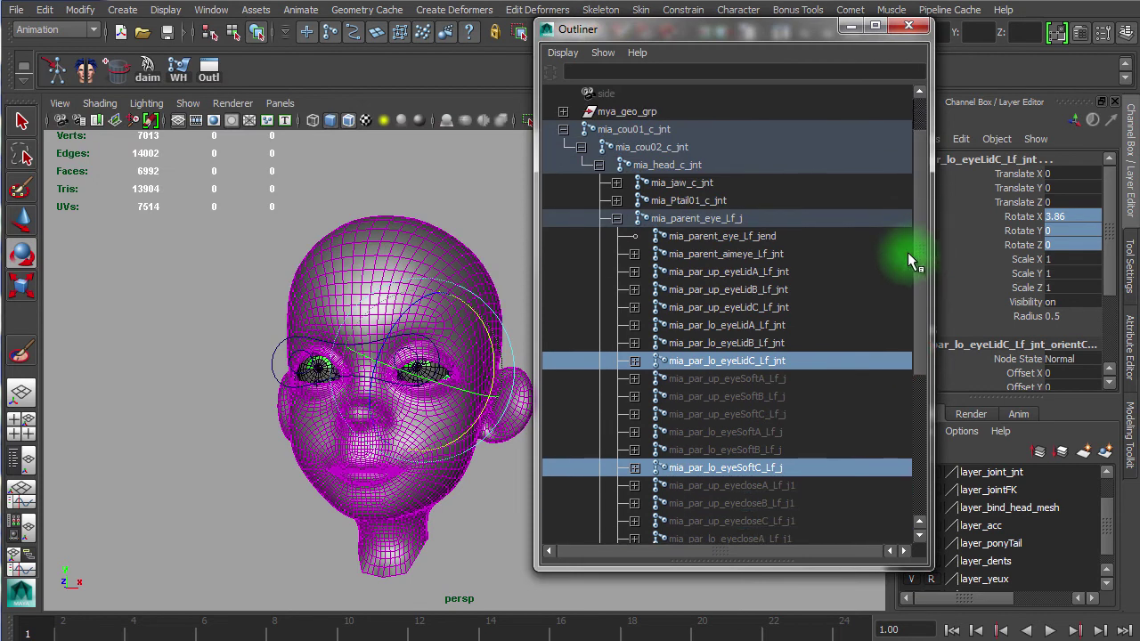
{"action": "left_click", "coordinate": [721, 254]}
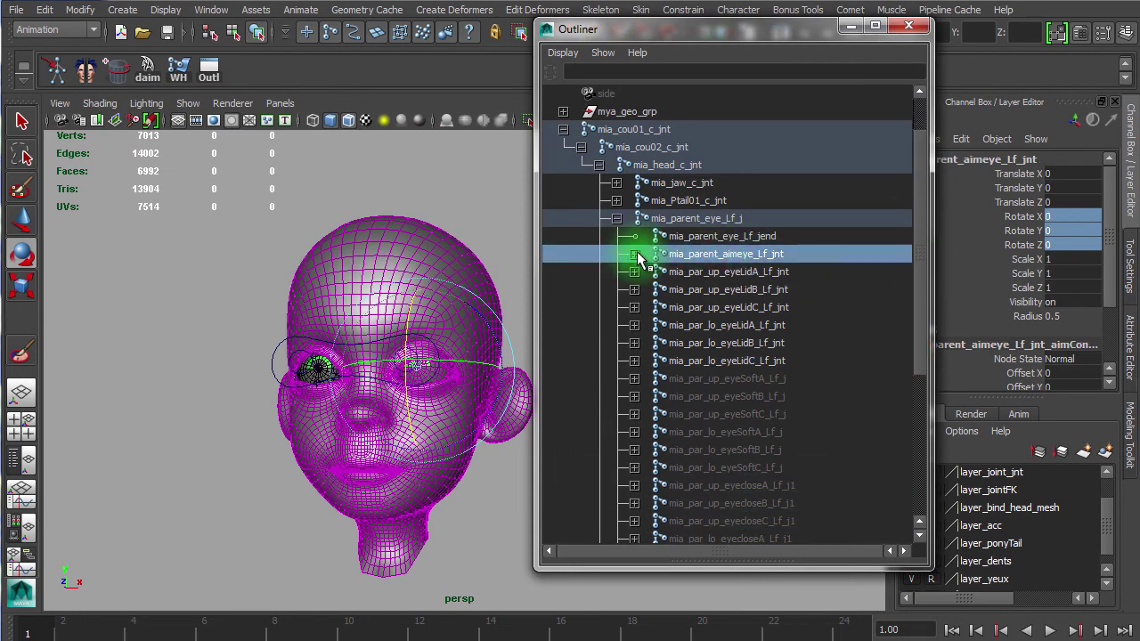
{"action": "left_click", "coordinate": [635, 255]}
{"action": "left_click", "coordinate": [702, 289]}
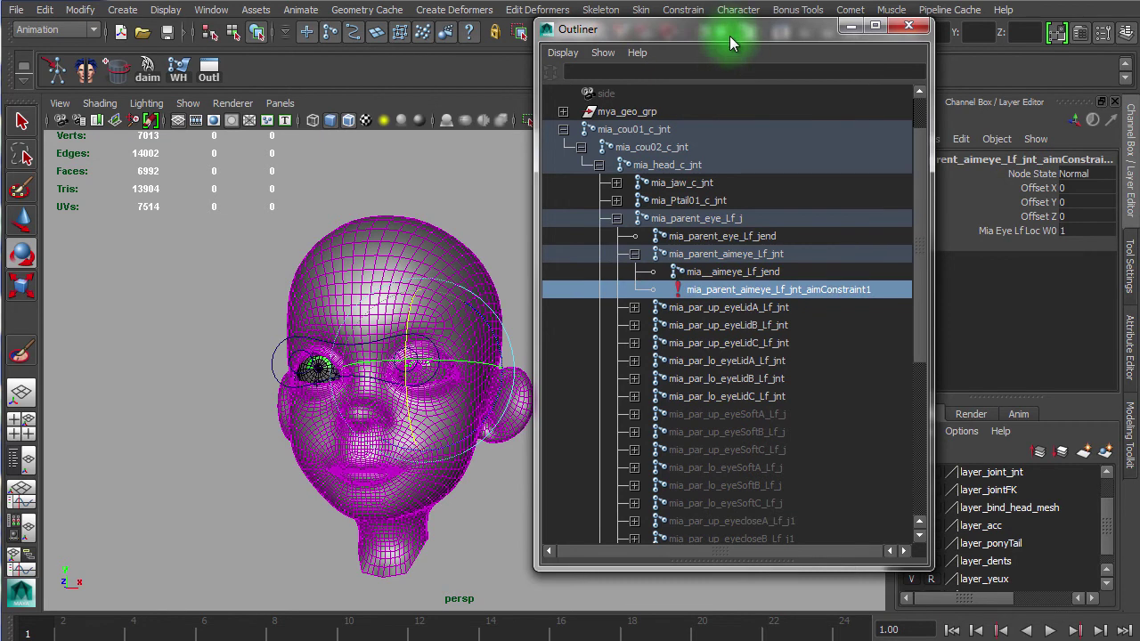
{"action": "left_click", "coordinate": [634, 255]}
{"action": "left_click", "coordinate": [634, 254]}
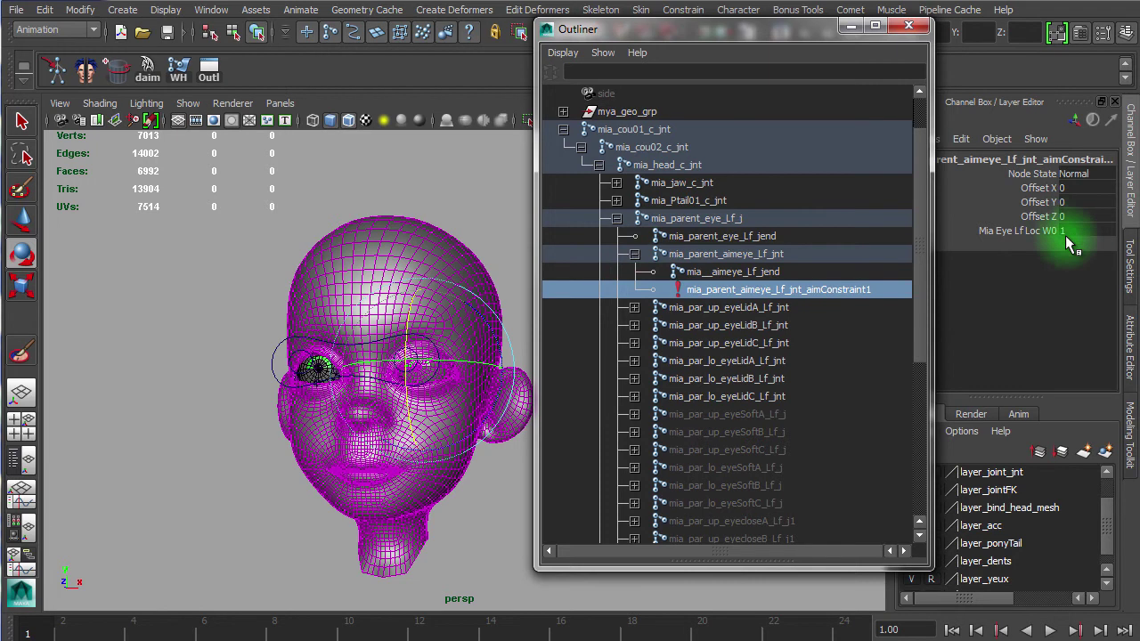
{"action": "left_click", "coordinate": [634, 253]}
Select the orient constraint under mia_par_up_eyeLidA_Lf_jnt and inspect its eyeopen, eyeclose and eyeSoft weight attributes
{"action": "left_click", "coordinate": [634, 271]}
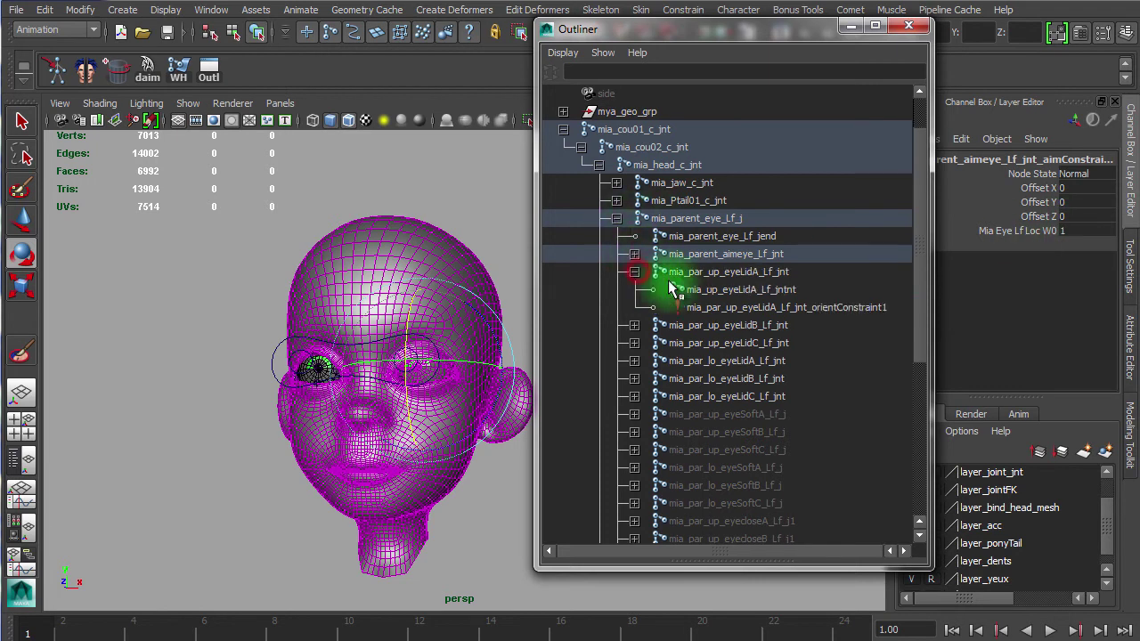
{"action": "left_click", "coordinate": [832, 309]}
{"action": "middle_click_drag", "start_coordinate": [766, 292], "coordinate": [1075, 259]}
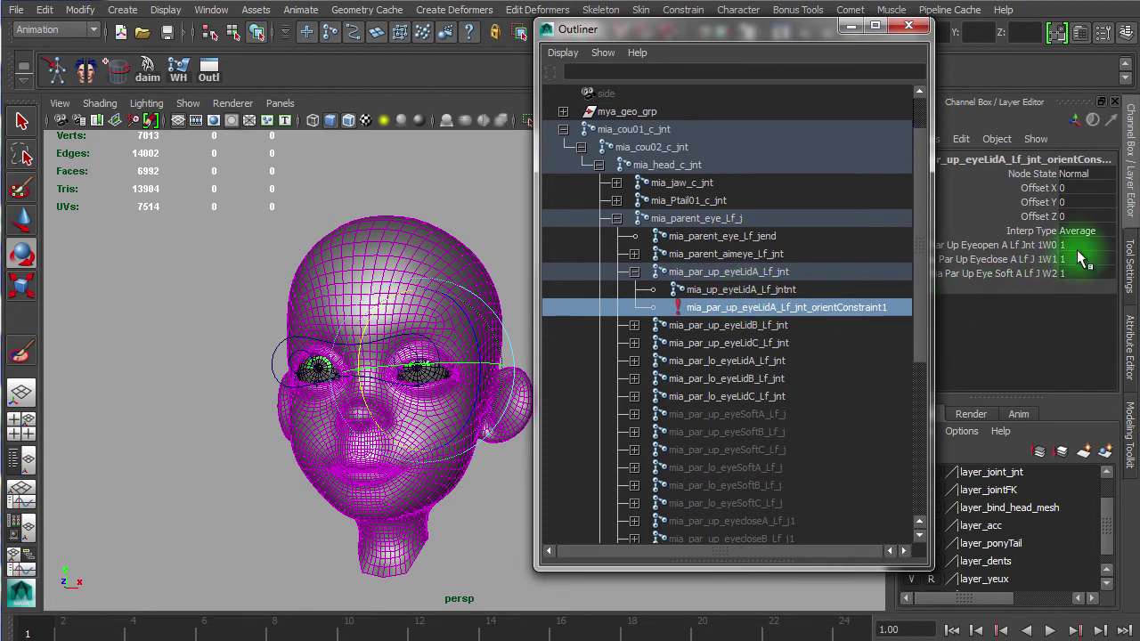
{"action": "left_click_drag", "start_coordinate": [1079, 247], "coordinate": [1076, 272]}
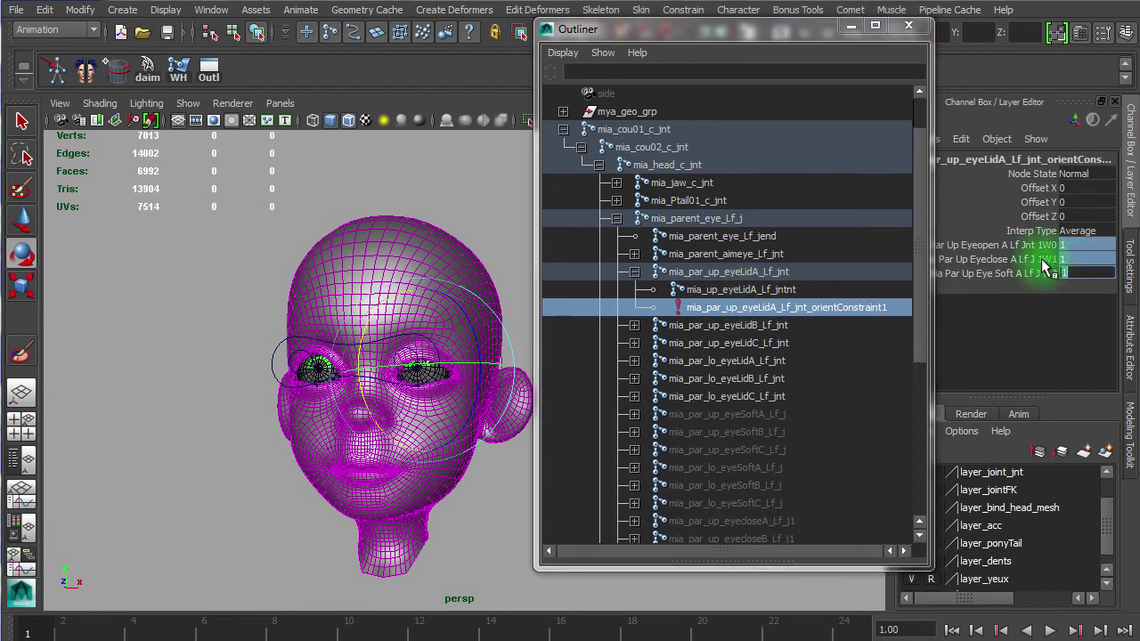
Add the orient constraints of the left upper eyelid joints B and C and lower eyelid joints A, B and C to the selection
{"action": "left_click", "coordinate": [634, 325]}
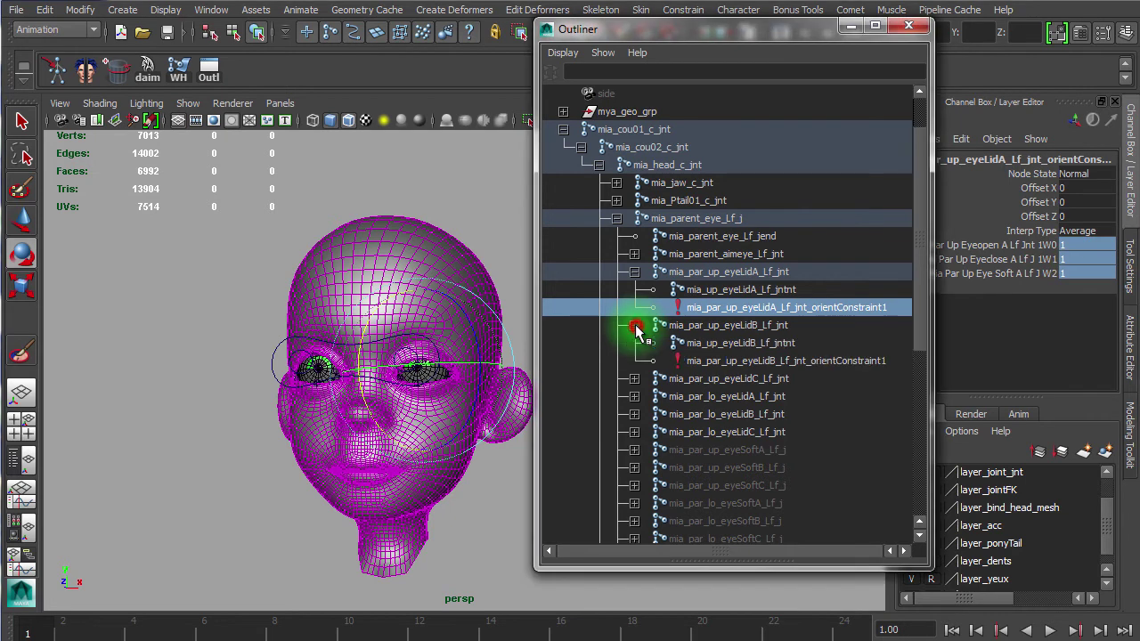
{"action": "left_click", "coordinate": [634, 378]}
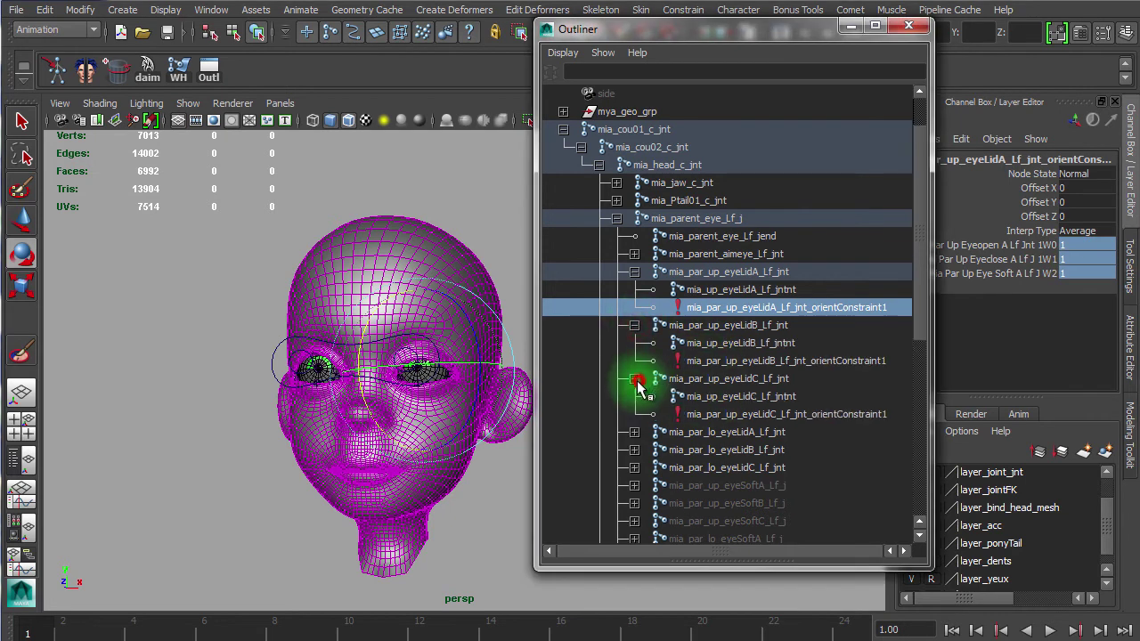
{"action": "left_click", "coordinate": [634, 432]}
{"action": "left_click", "coordinate": [634, 485]}
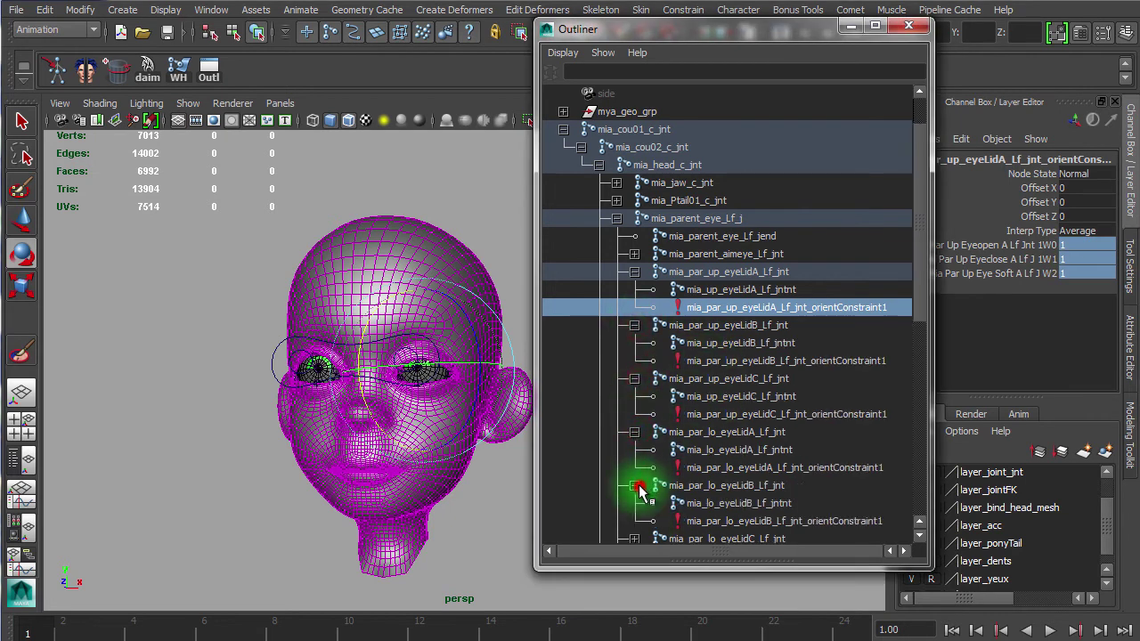
{"action": "left_click", "coordinate": [721, 361], "text": "ctrl"}
{"action": "left_click", "coordinate": [693, 414], "text": "ctrl"}
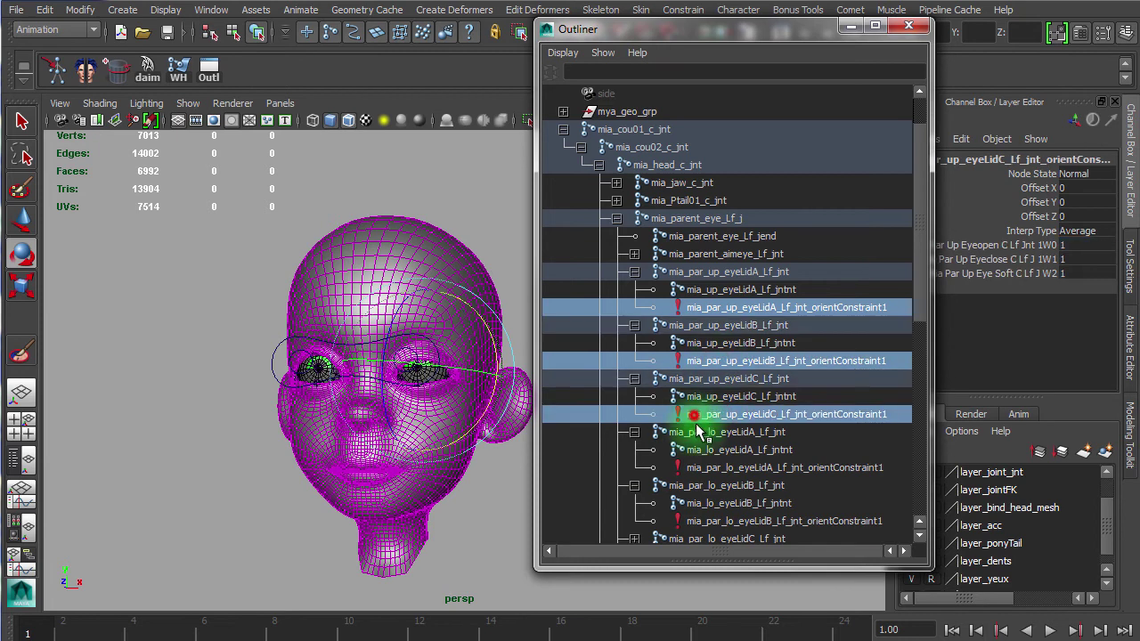
{"action": "left_click", "coordinate": [703, 470], "text": "ctrl"}
{"action": "left_click", "coordinate": [702, 520], "text": "ctrl"}
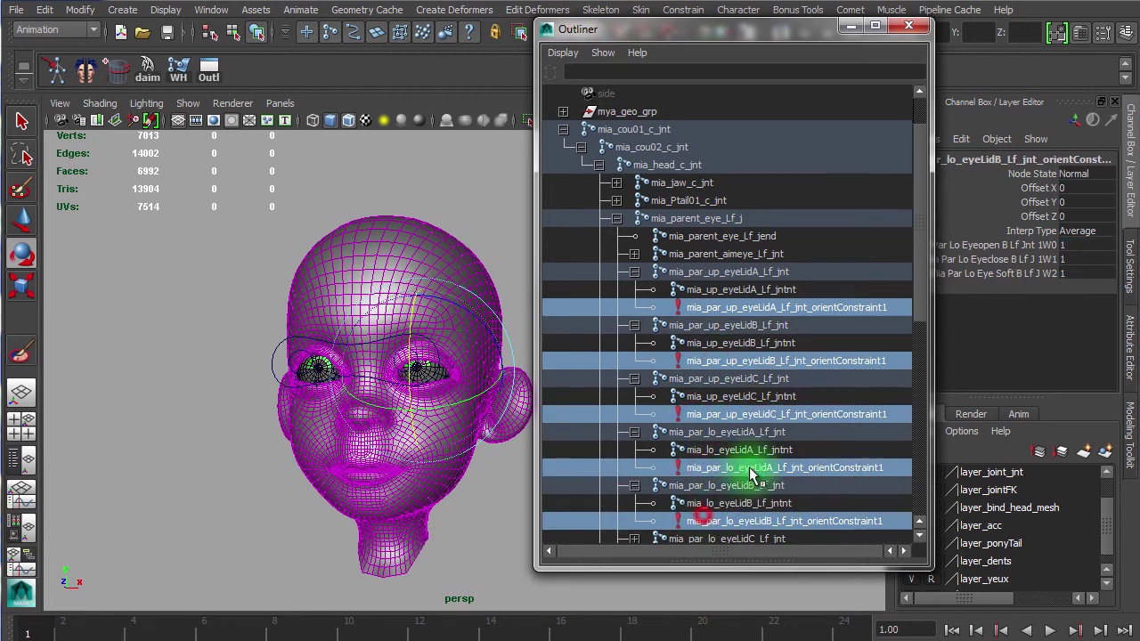
{"action": "left_click_drag", "start_coordinate": [922, 199], "coordinate": [921, 280]}
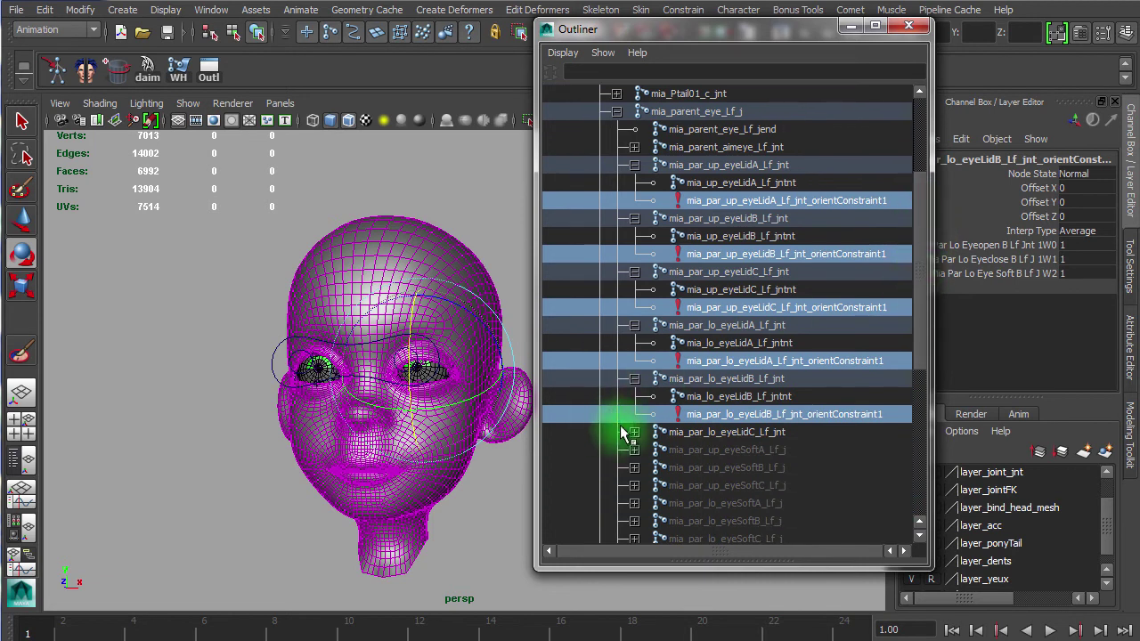
{"action": "left_click", "coordinate": [629, 434]}
{"action": "left_click", "coordinate": [690, 468], "text": "ctrl"}
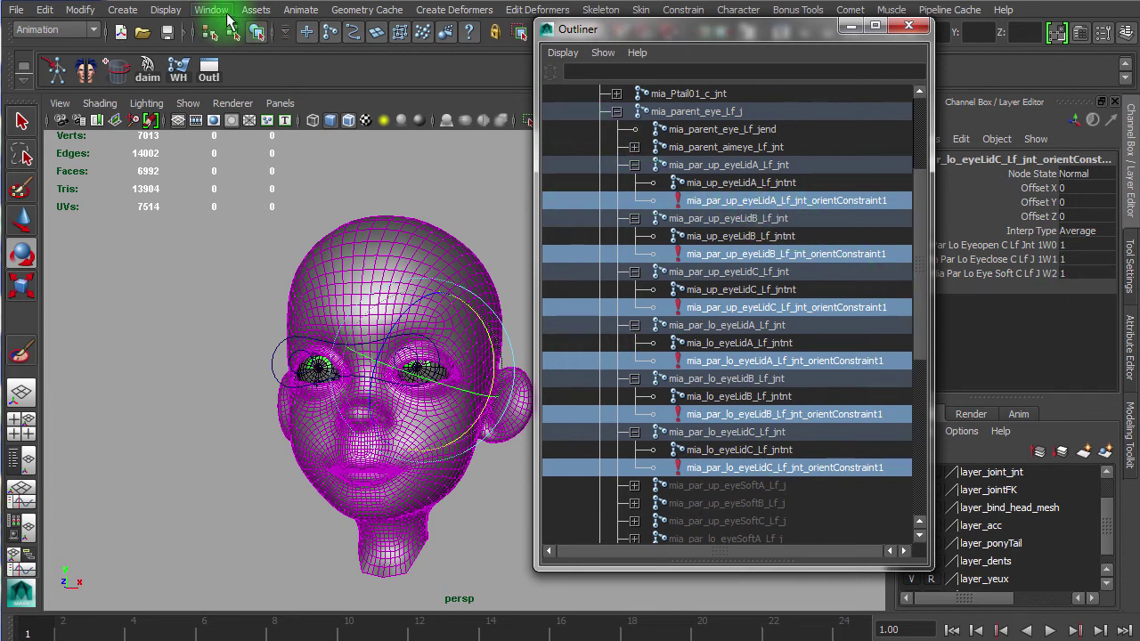
Set up a driven key with the six left eyelid orient constraints as driven and mia_eyes_ctr's Eye Open Close attribute as driver
{"action": "left_click", "coordinate": [292, 11]}
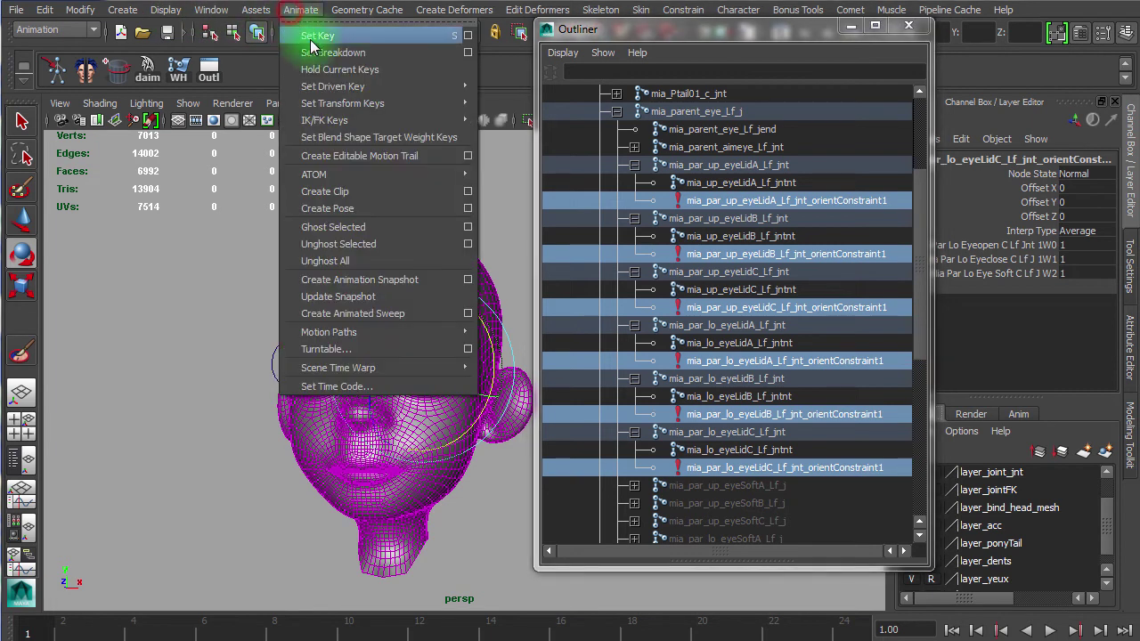
{"action": "mouse_move", "coordinate": [463, 104]}
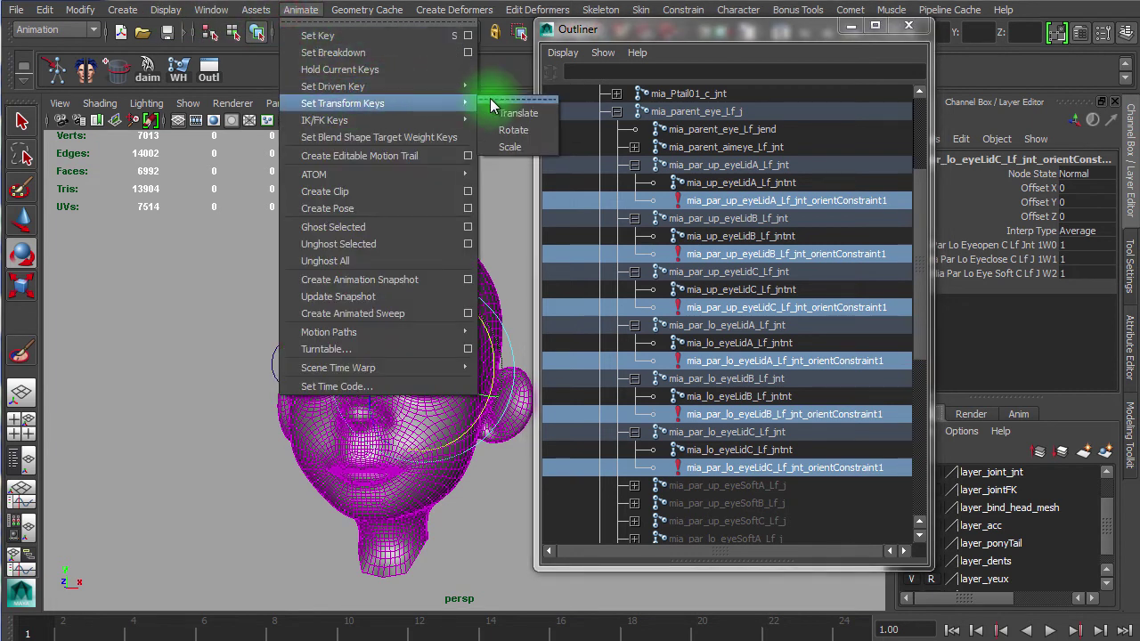
{"action": "left_click", "coordinate": [491, 93]}
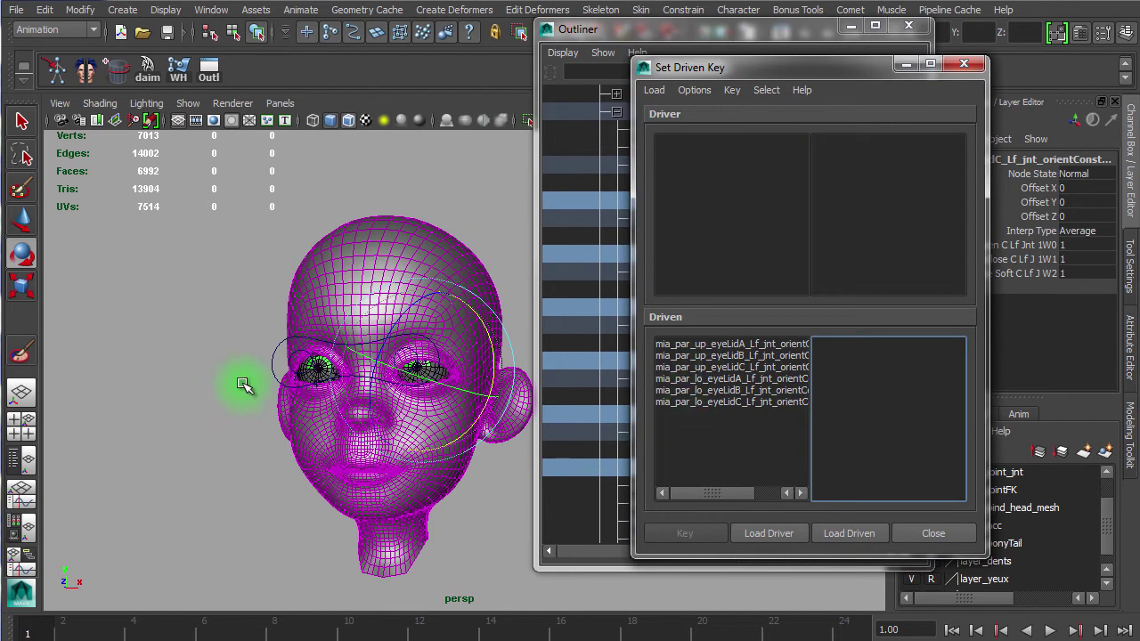
{"action": "left_click", "coordinate": [272, 361]}
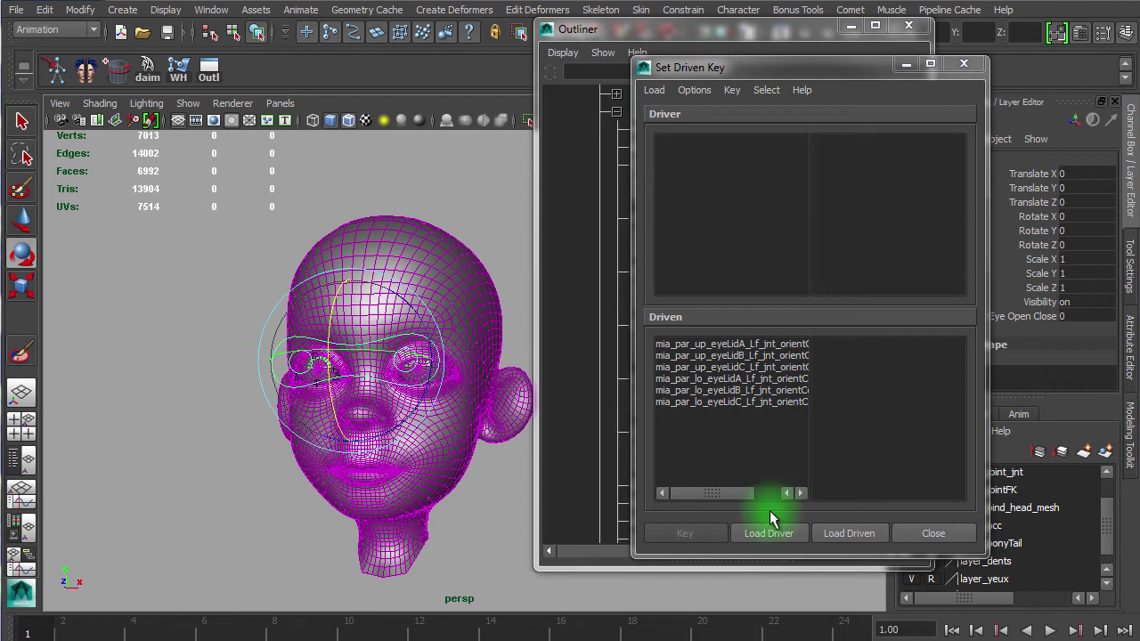
{"action": "left_click", "coordinate": [788, 535]}
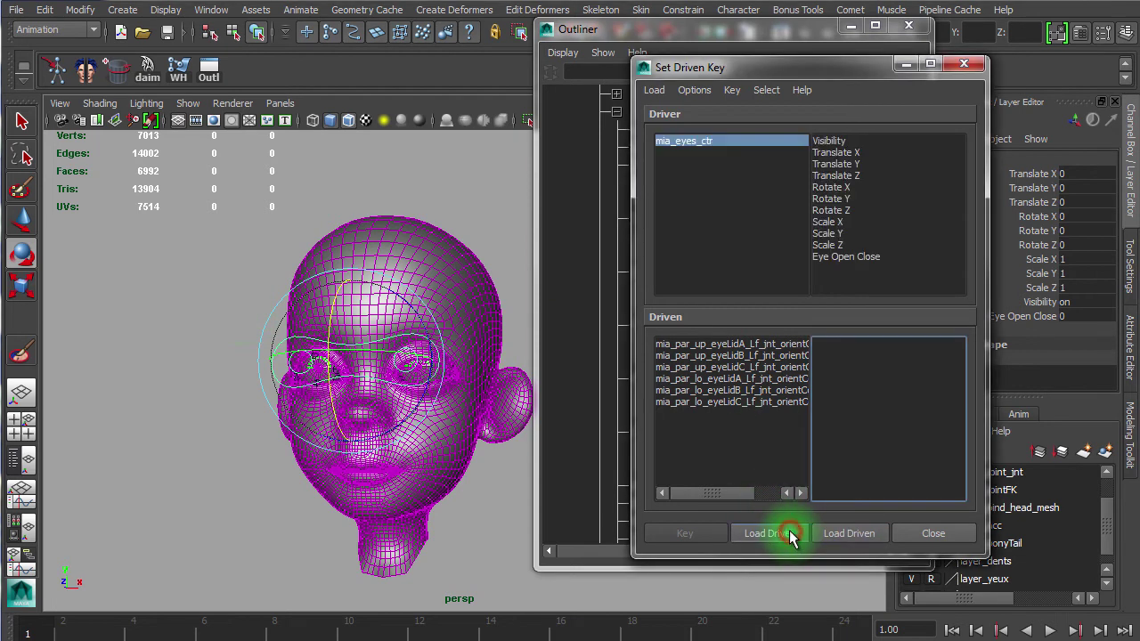
{"action": "left_click", "coordinate": [840, 258]}
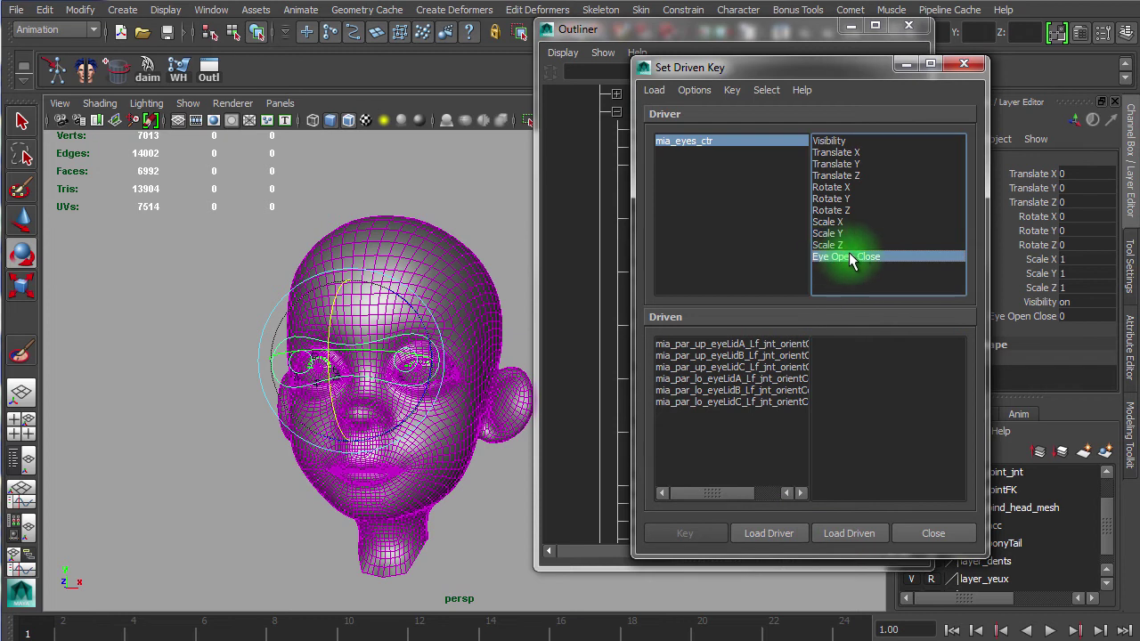
Examine the driven attributes of the upper eyelid A orient constraint and compare them with those available for all six constraints together
{"action": "left_click", "coordinate": [777, 343]}
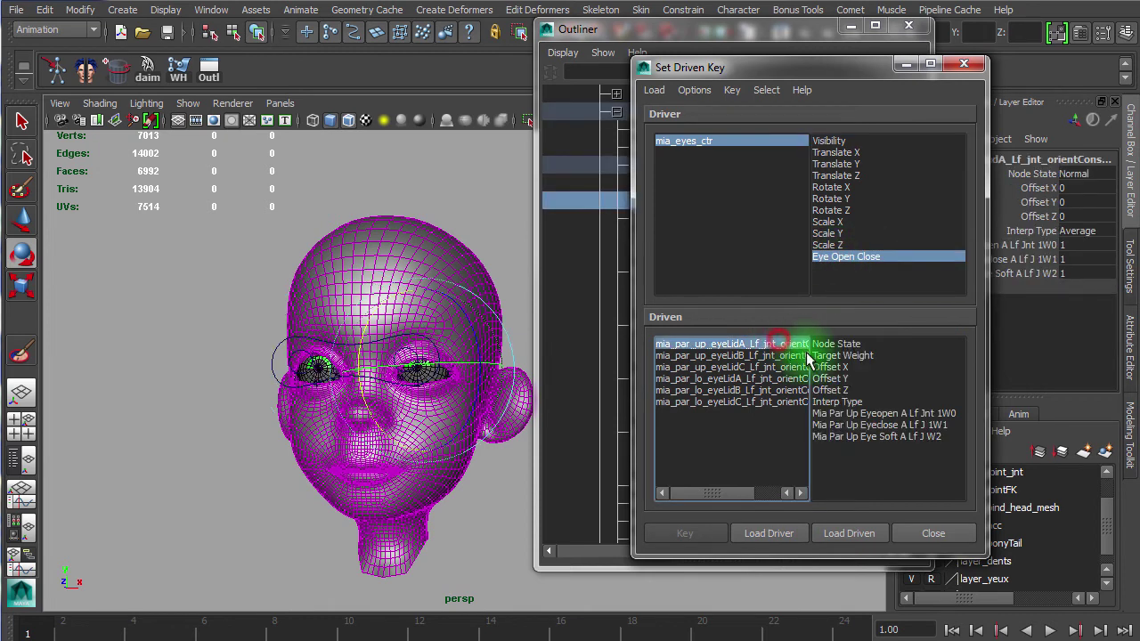
{"action": "left_click_drag", "start_coordinate": [854, 413], "coordinate": [859, 436]}
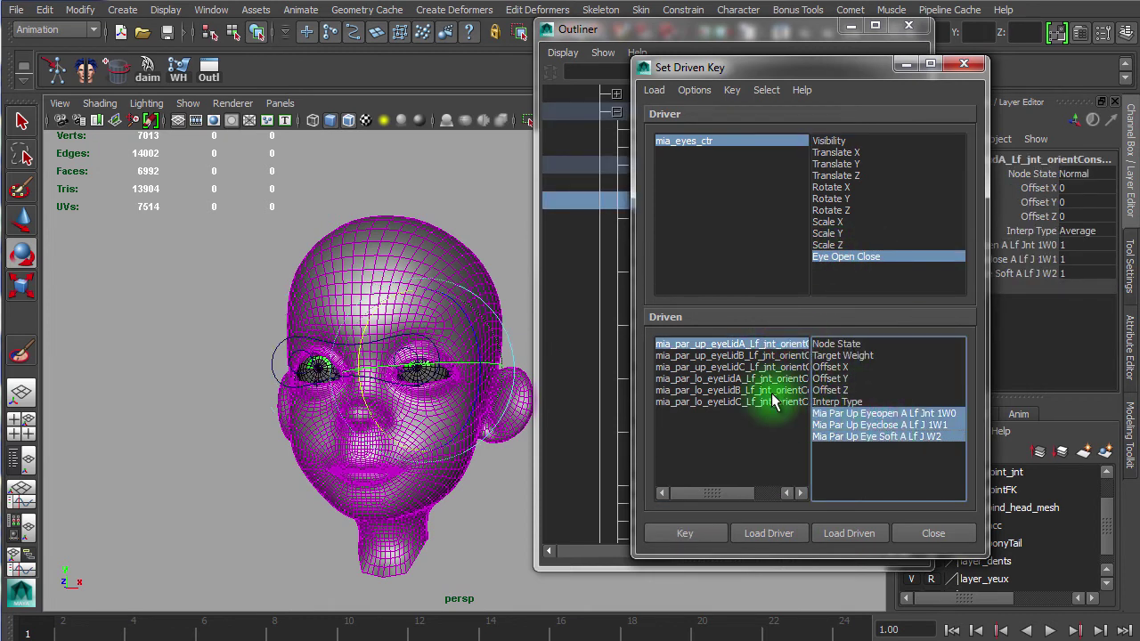
{"action": "left_click_drag", "start_coordinate": [763, 364], "coordinate": [774, 410]}
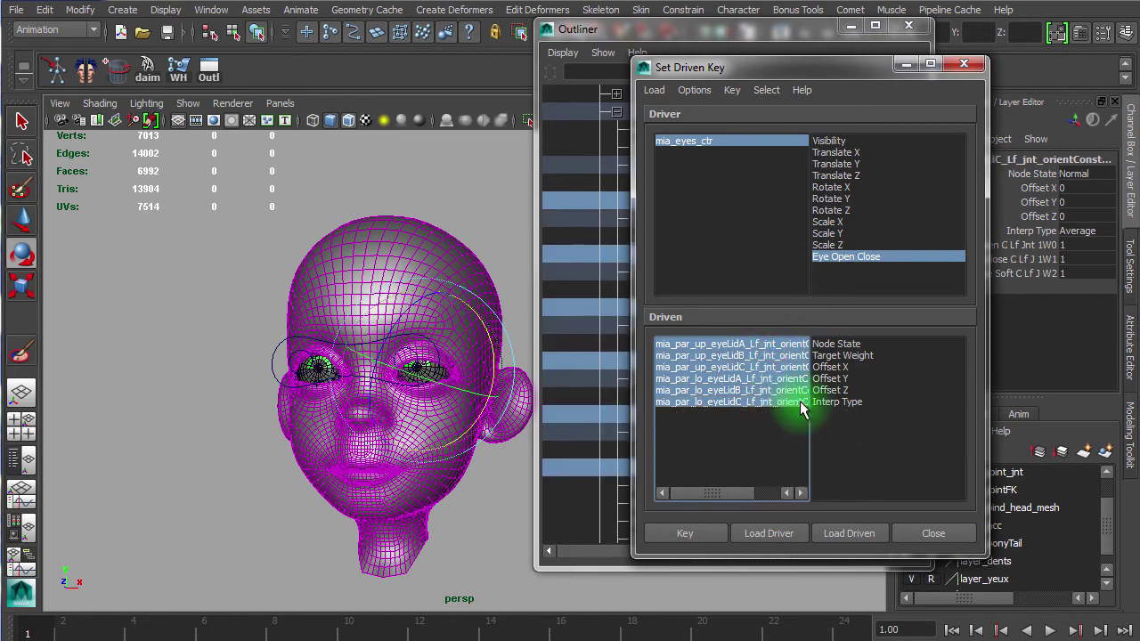
{"action": "left_click", "coordinate": [796, 343]}
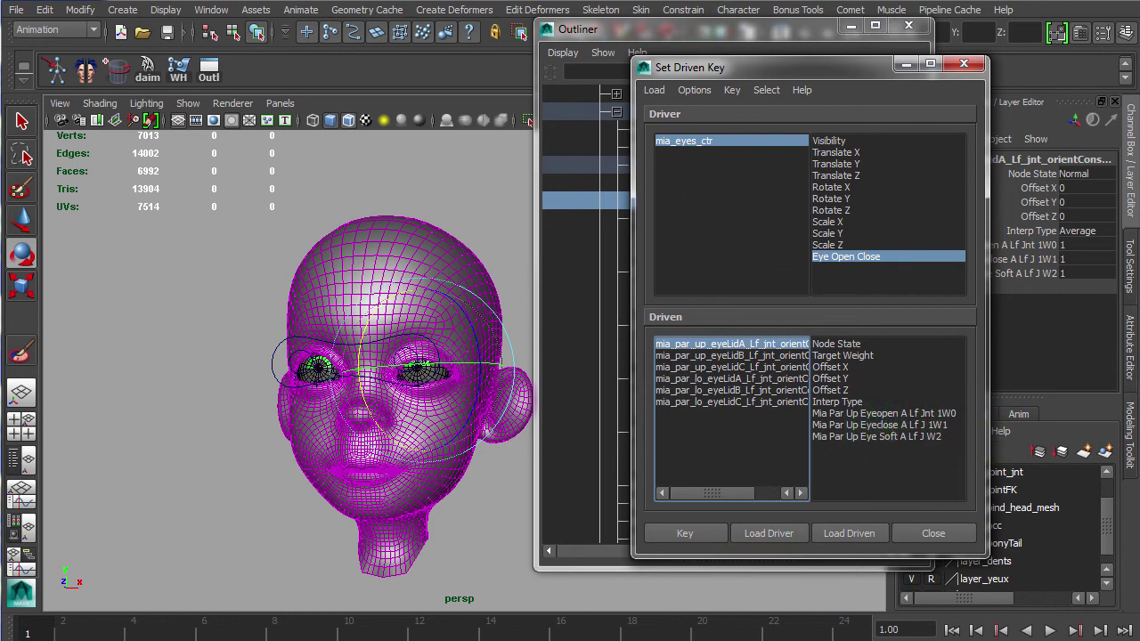
Arrange the Set Driven Key and Outliner windows side by side and select the driver mia_eyes_ctr with its Eye Open Close value
{"action": "left_click_drag", "start_coordinate": [723, 67], "coordinate": [785, 66]}
{"action": "left_click_drag", "start_coordinate": [670, 36], "coordinate": [464, 35]}
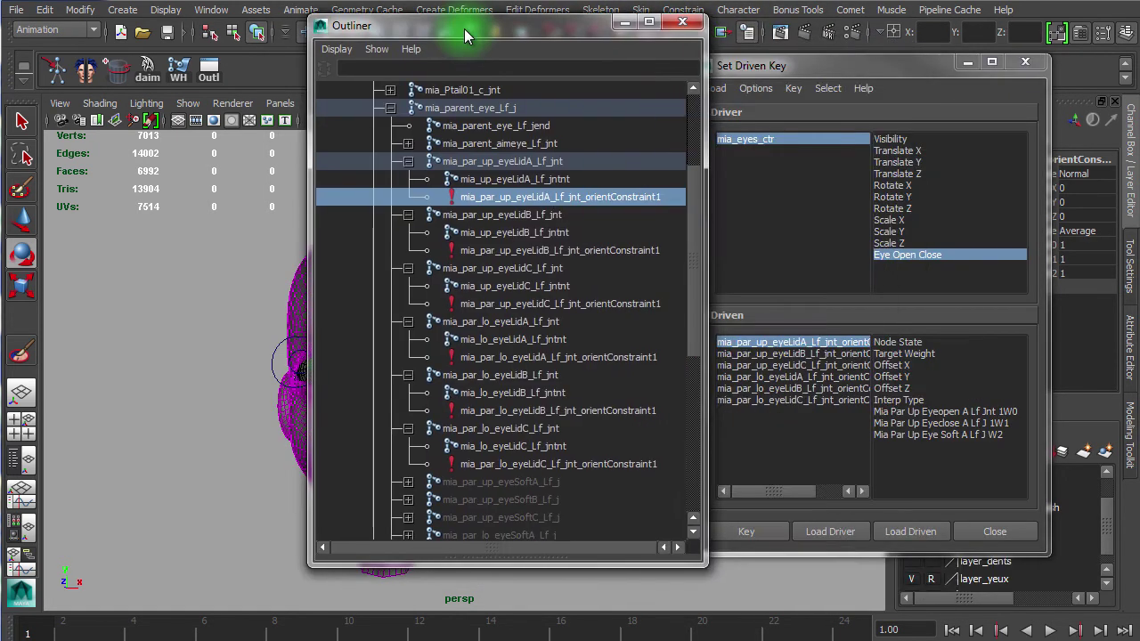
{"action": "left_click_drag", "start_coordinate": [811, 66], "coordinate": [519, 52]}
{"action": "left_click", "coordinate": [619, 241]}
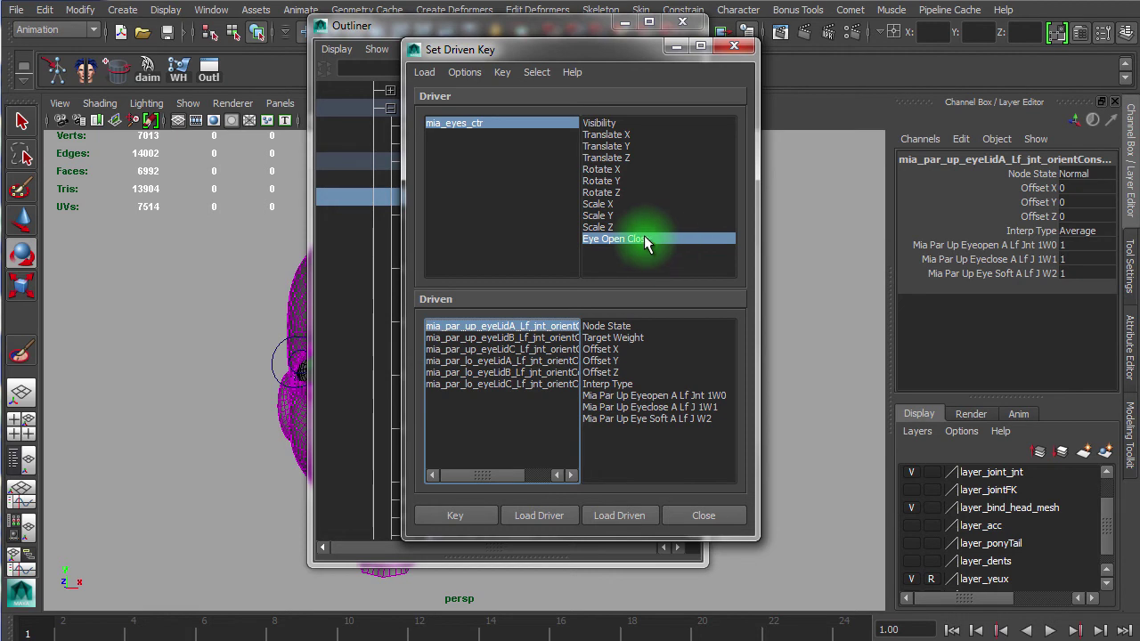
{"action": "left_click", "coordinate": [537, 122]}
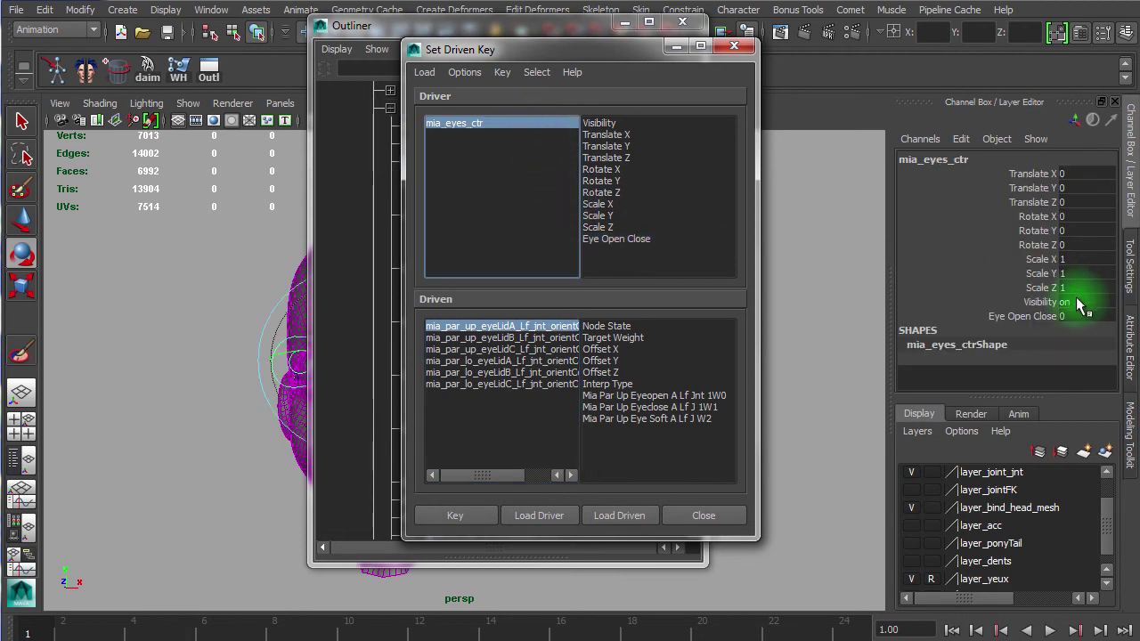
{"action": "left_click", "coordinate": [1082, 317]}
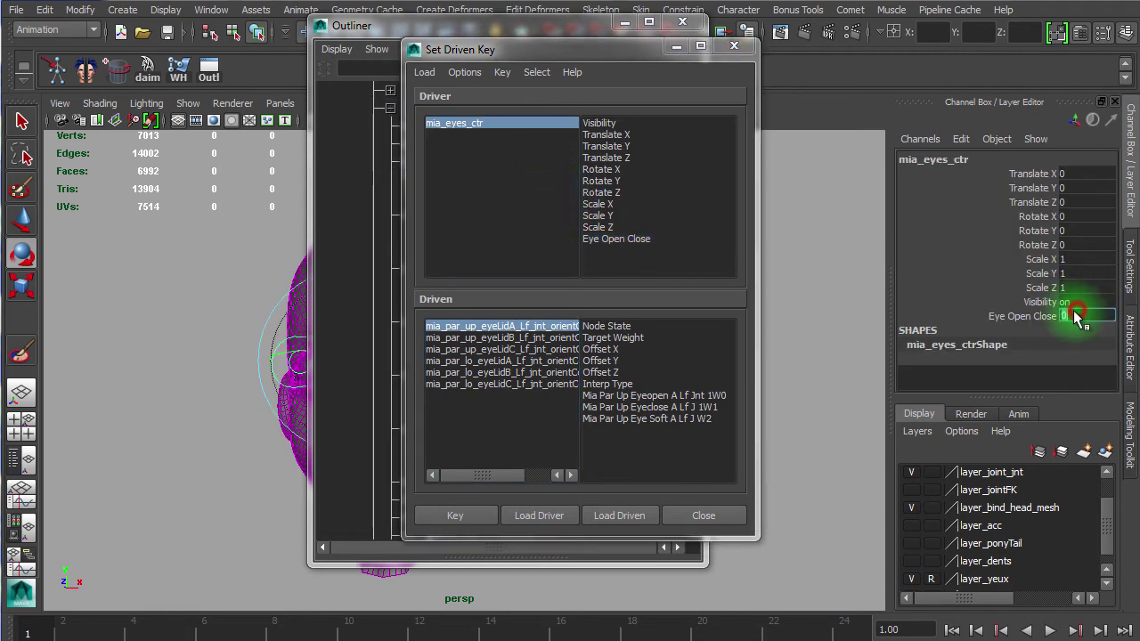
{"action": "left_click", "coordinate": [497, 52]}
{"action": "left_click_drag", "start_coordinate": [497, 52], "coordinate": [704, 49]}
{"action": "left_click_drag", "start_coordinate": [450, 36], "coordinate": [428, 38]}
{"action": "left_click_drag", "start_coordinate": [730, 45], "coordinate": [241, 41]}
{"action": "left_click_drag", "start_coordinate": [492, 28], "coordinate": [686, 28]}
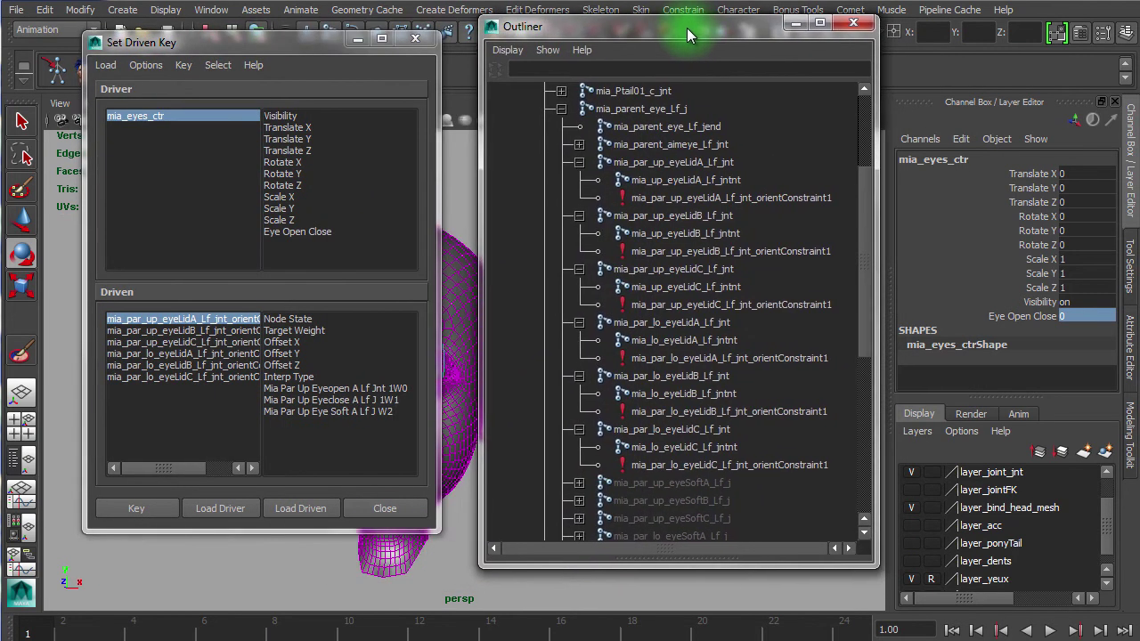
{"action": "left_click", "coordinate": [270, 43]}
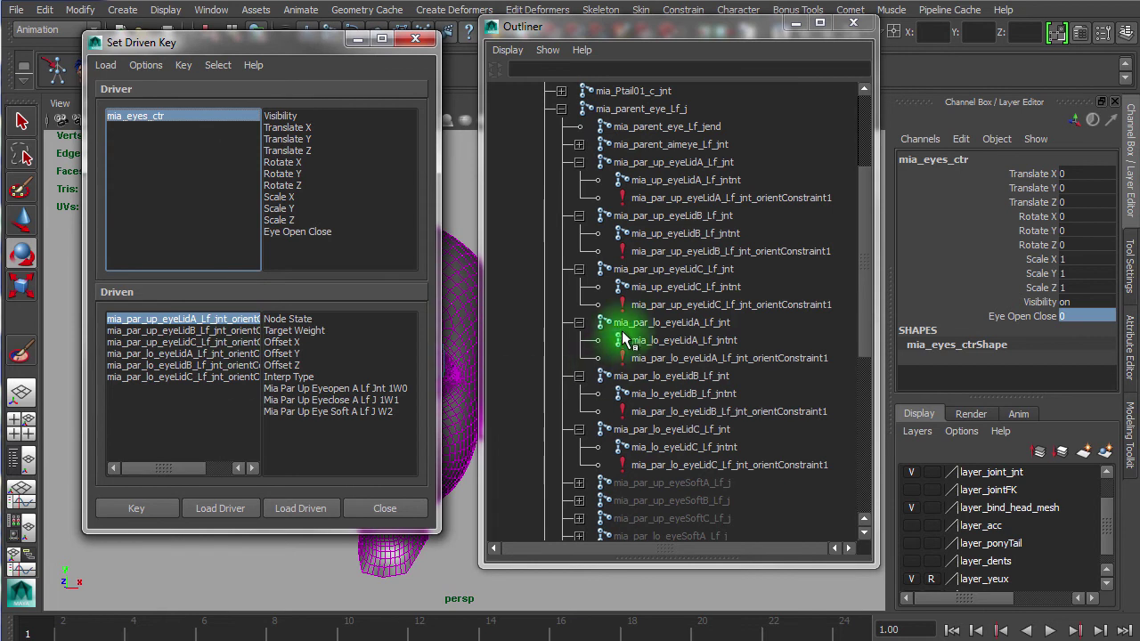
Select all six left eyelid orient constraints and set the Eyeopen and Eyeclose weights to 0
{"action": "left_click", "coordinate": [646, 197]}
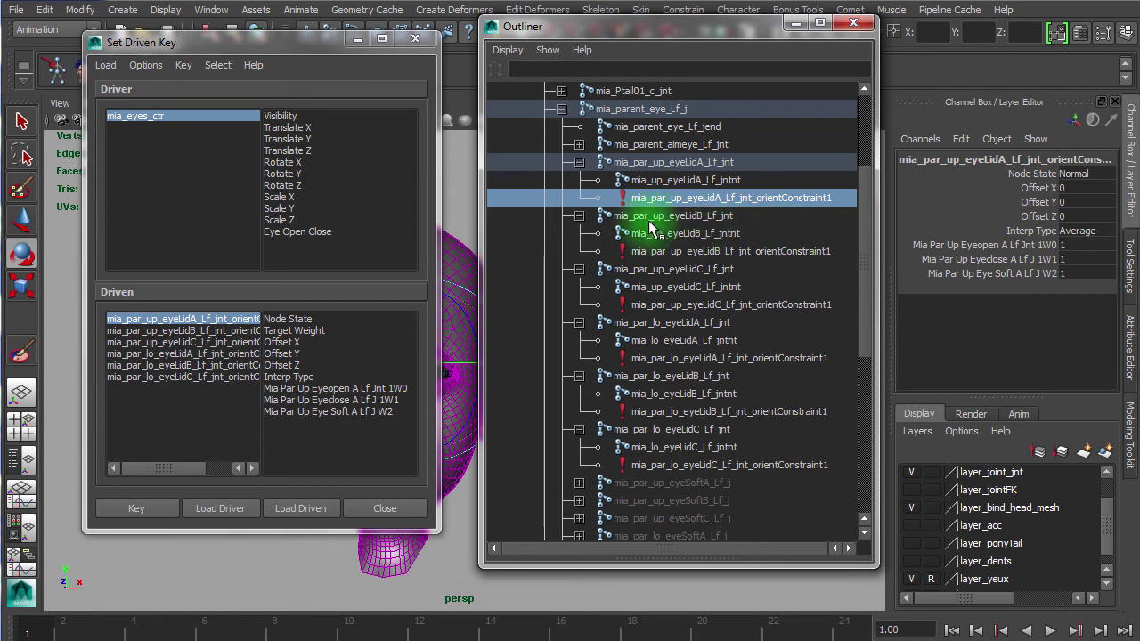
{"action": "left_click", "coordinate": [648, 251], "text": "ctrl"}
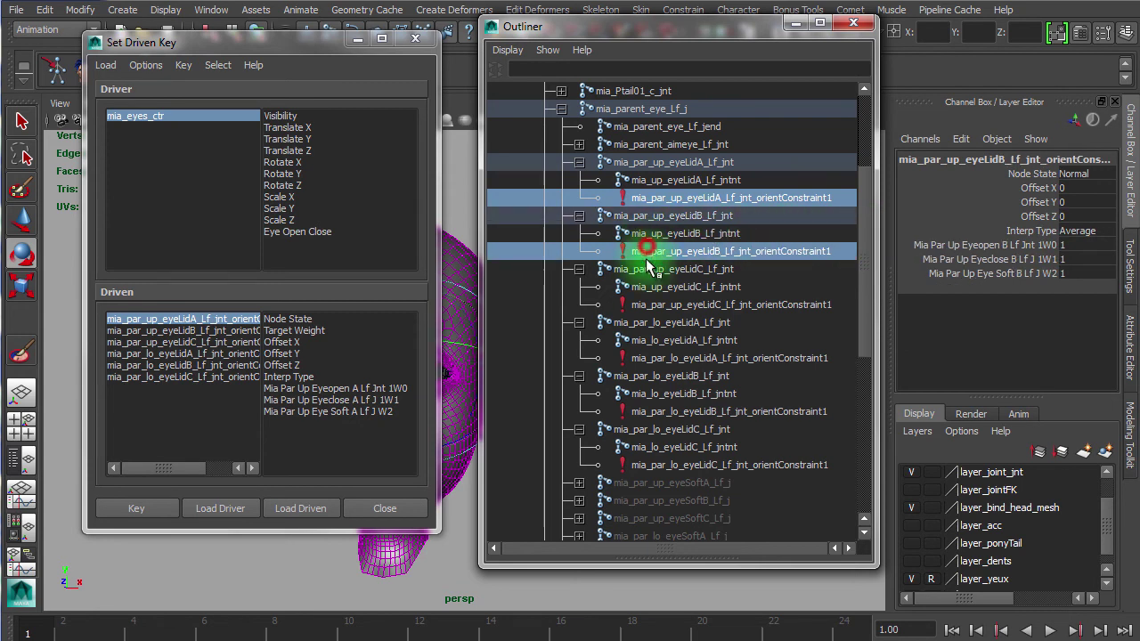
{"action": "left_click", "coordinate": [654, 304], "text": "ctrl"}
{"action": "left_click", "coordinate": [653, 357], "text": "ctrl"}
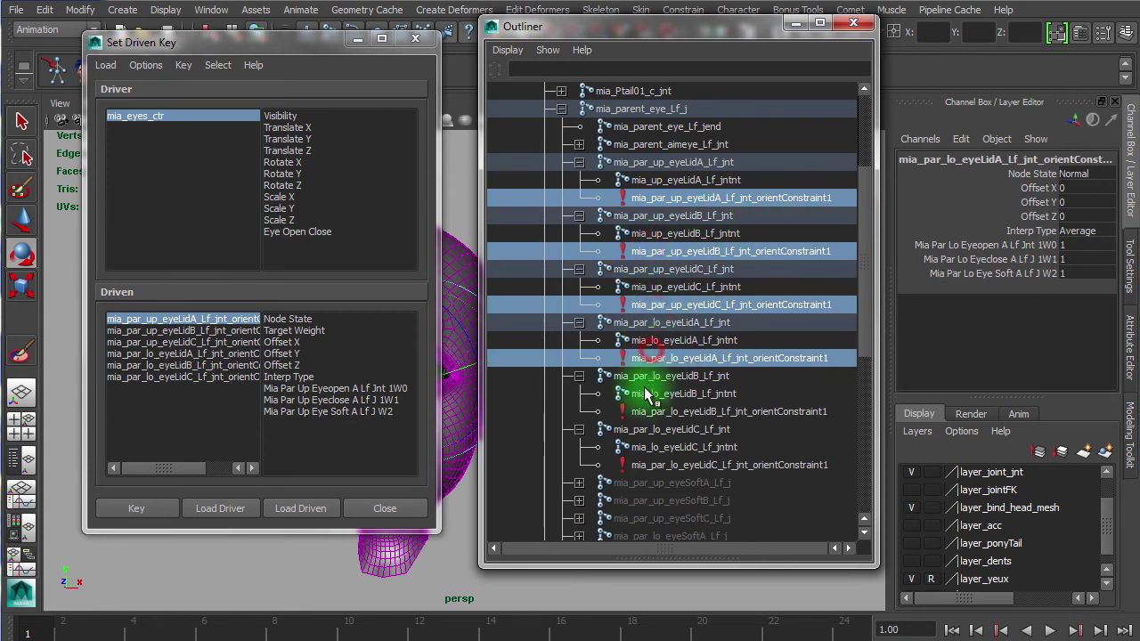
{"action": "left_click", "coordinate": [641, 411], "text": "ctrl"}
{"action": "left_click", "coordinate": [641, 464], "text": "ctrl"}
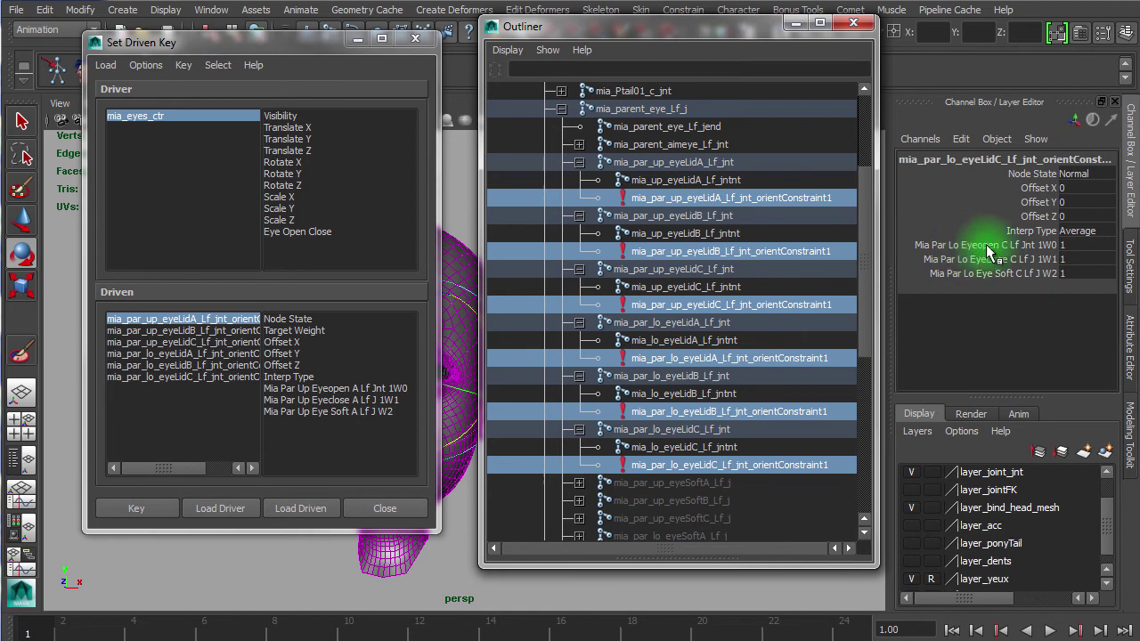
{"action": "left_click", "coordinate": [1073, 246]}
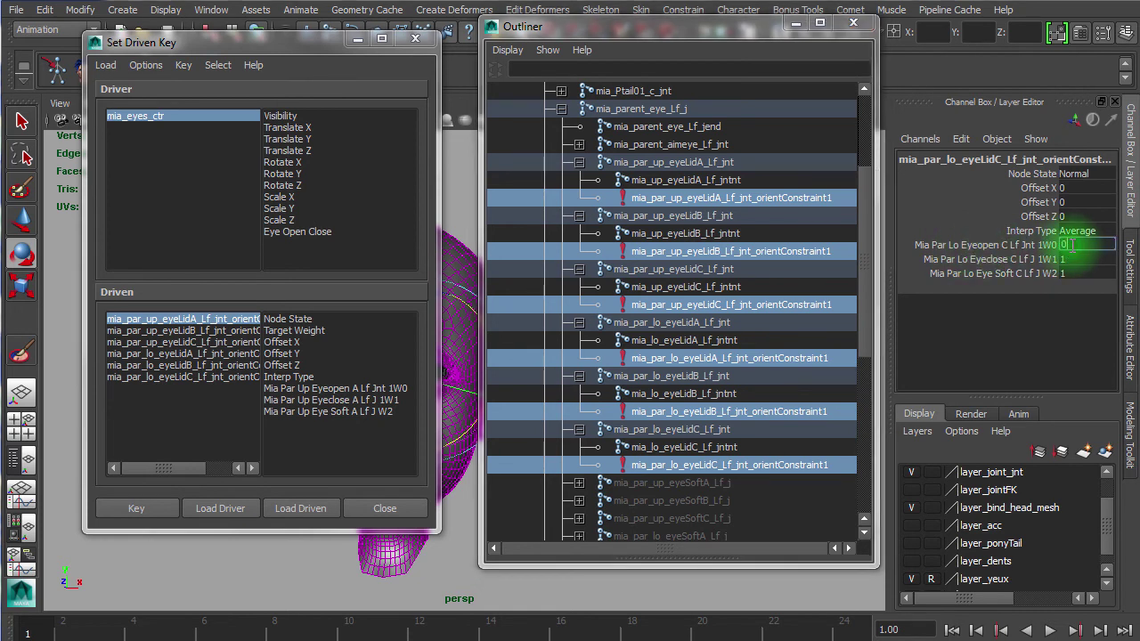
{"action": "left_click", "coordinate": [1071, 259]}
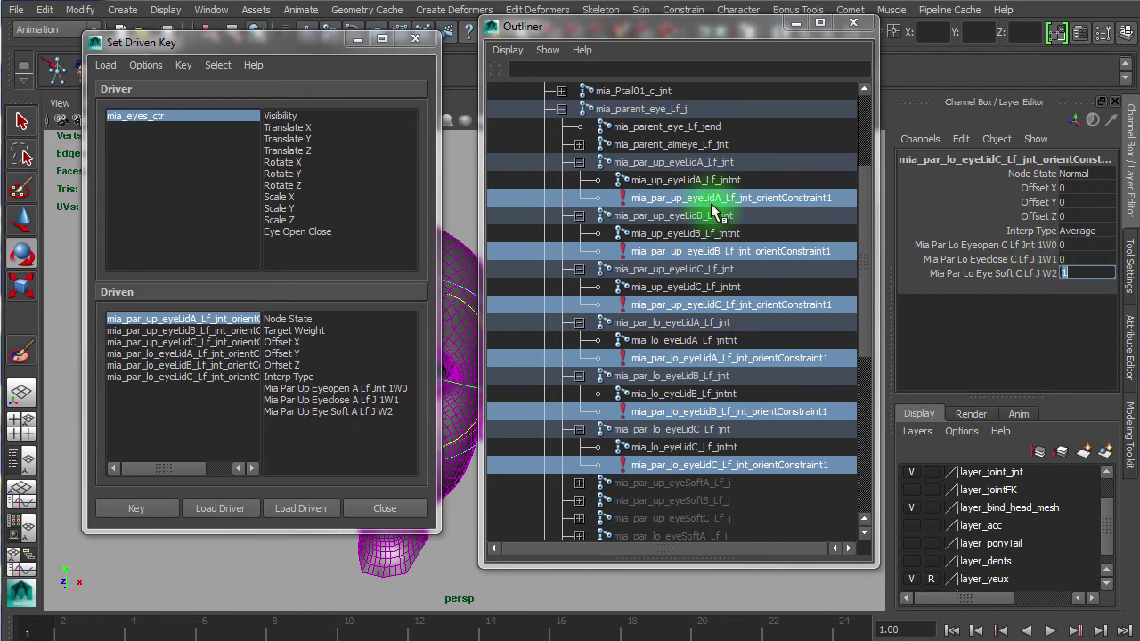
Compare the upper eyelid A and B constraint weights and set upper eyelid A's Eyeopen and Eyeclose weights to 0
{"action": "left_click", "coordinate": [708, 199]}
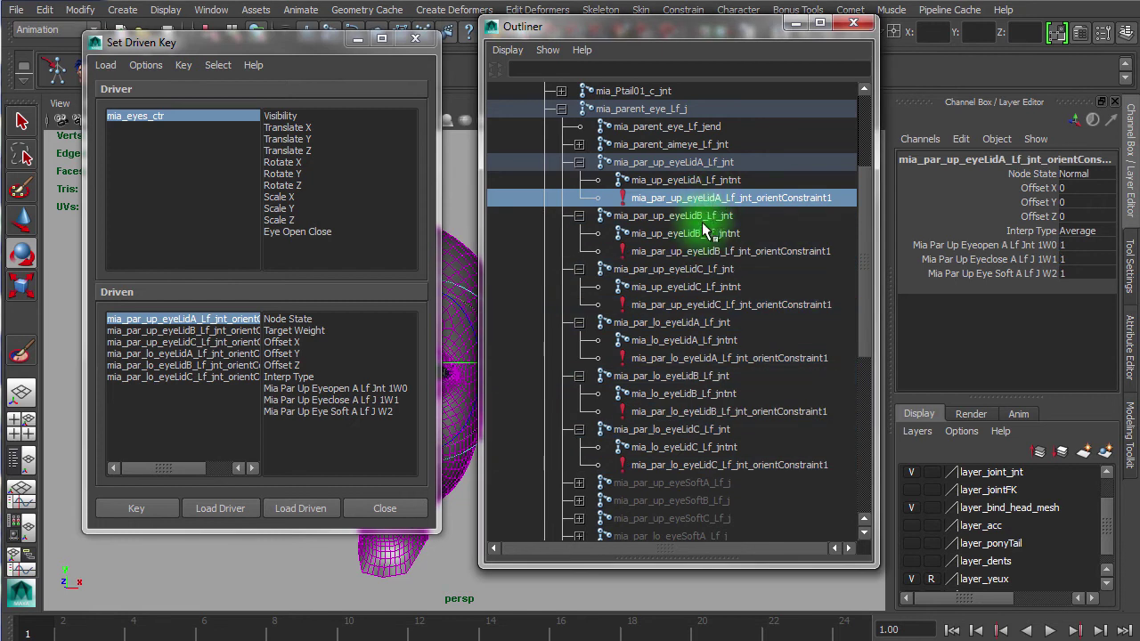
{"action": "left_click", "coordinate": [692, 252]}
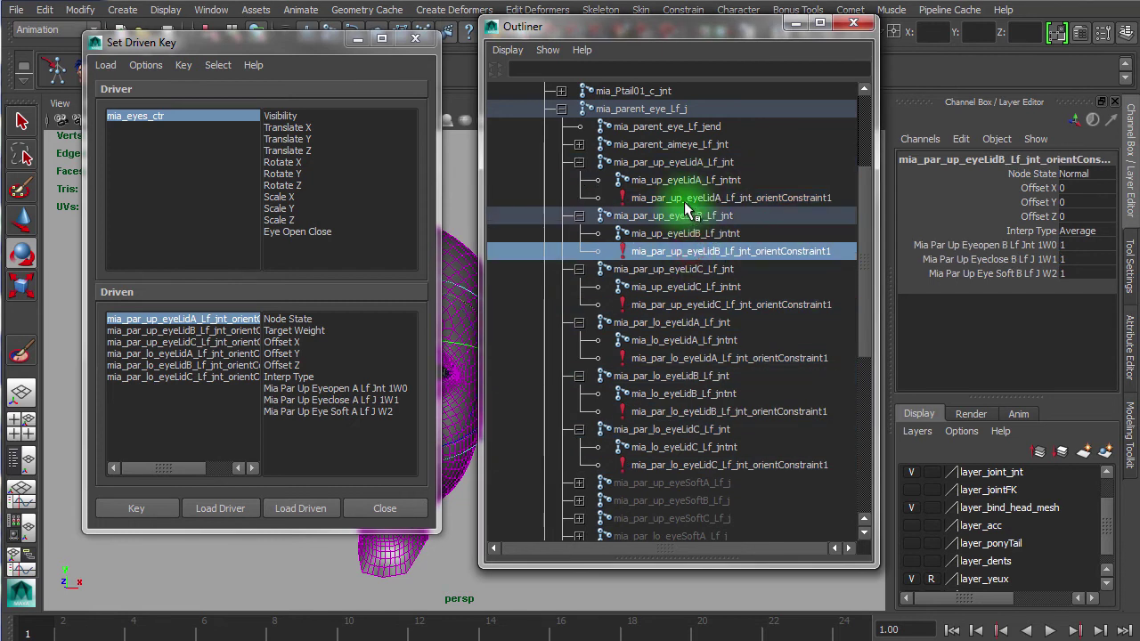
{"action": "left_click", "coordinate": [686, 197]}
{"action": "left_click", "coordinate": [1071, 246]}
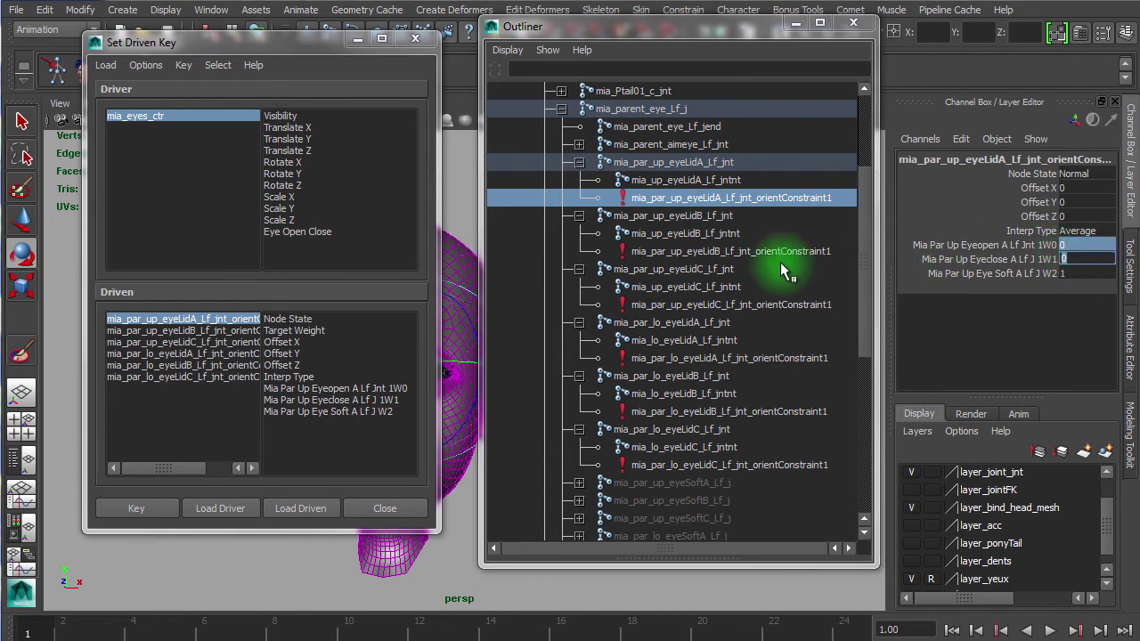
Set the Eyeopen and Eyeclose weights to 0 on the left upper eyelid B and C orient constraints
{"action": "left_click", "coordinate": [740, 252]}
{"action": "left_click", "coordinate": [1095, 258]}
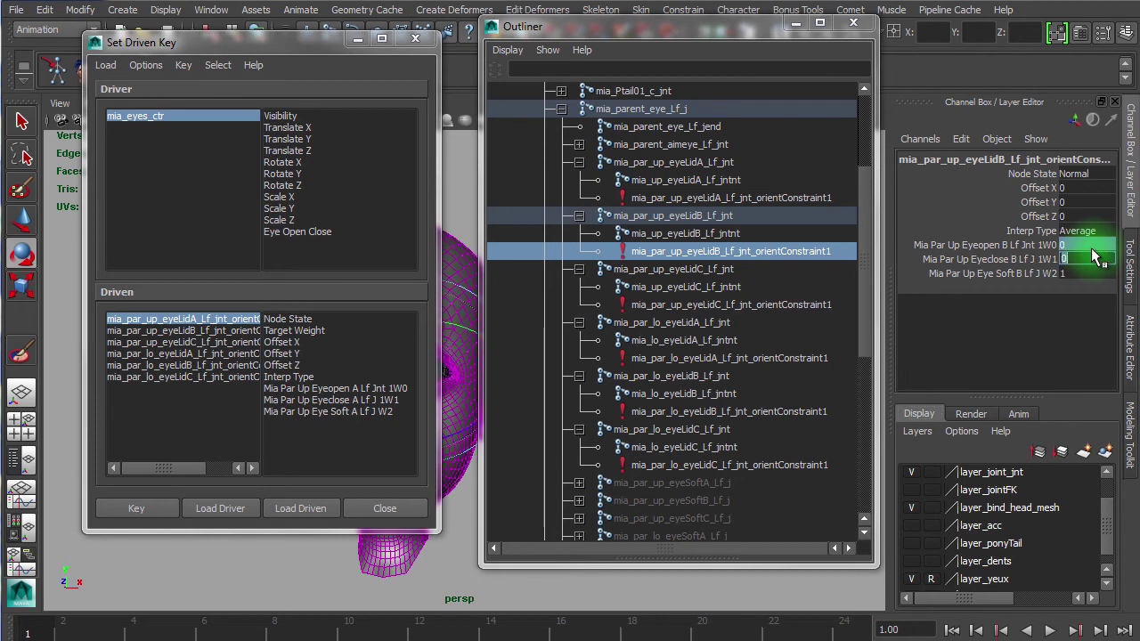
{"action": "type", "text": "0"}
{"action": "left_click", "coordinate": [951, 265]}
{"action": "left_click", "coordinate": [643, 303]}
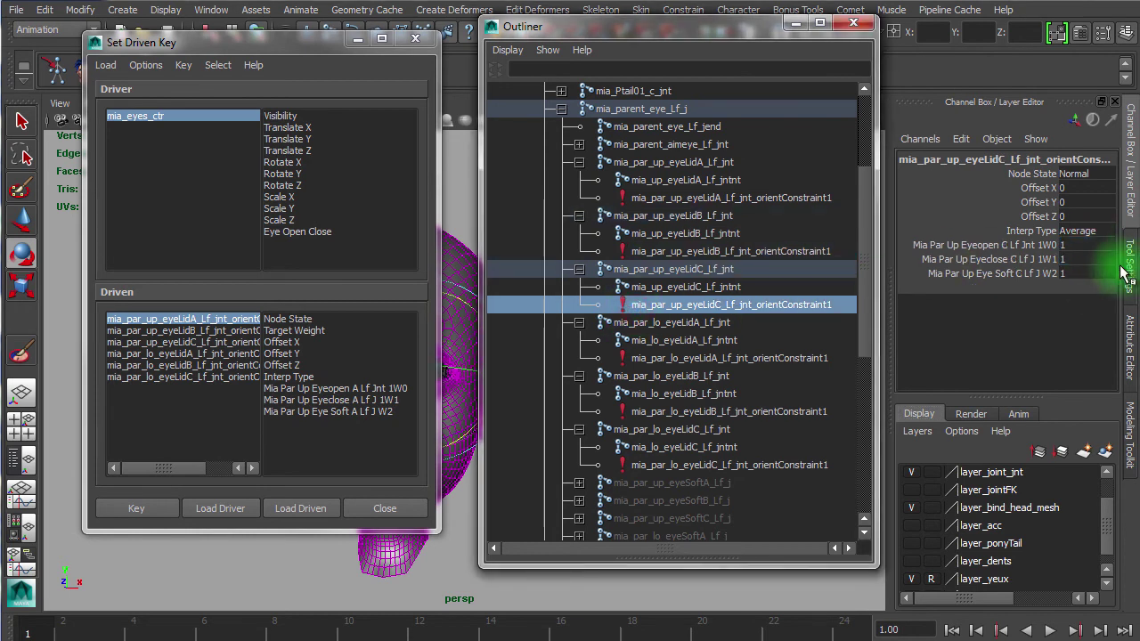
{"action": "left_click", "coordinate": [1088, 259]}
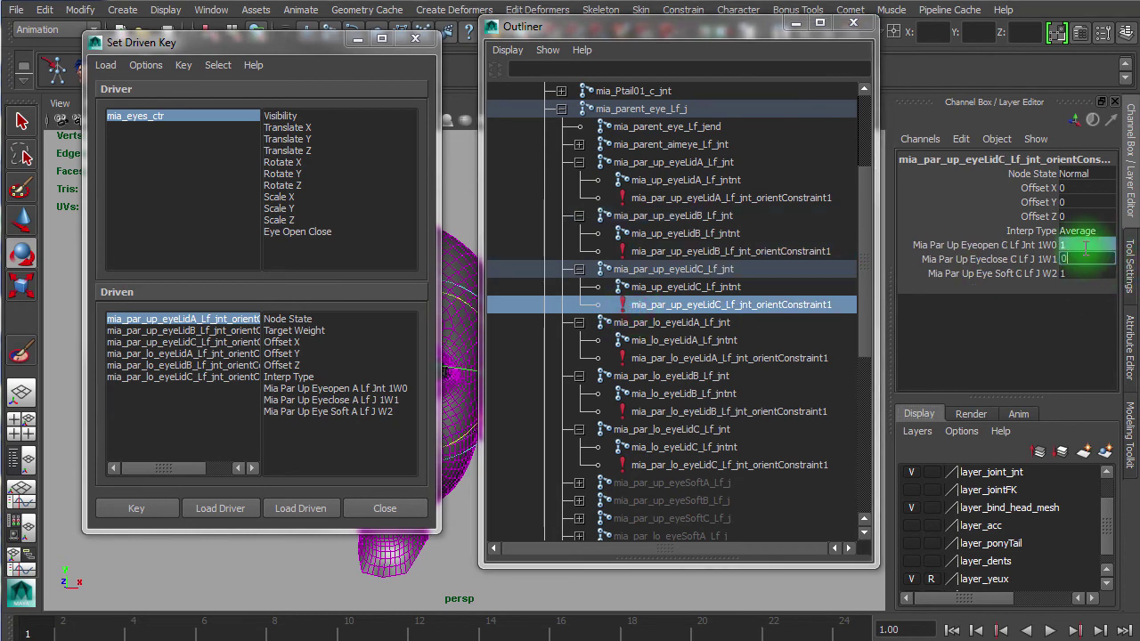
{"action": "type", "text": "0"}
Set the Eyeopen and Eyeclose weights to 0 on the left lower eyelid A and B orient constraints
{"action": "left_click", "coordinate": [677, 358]}
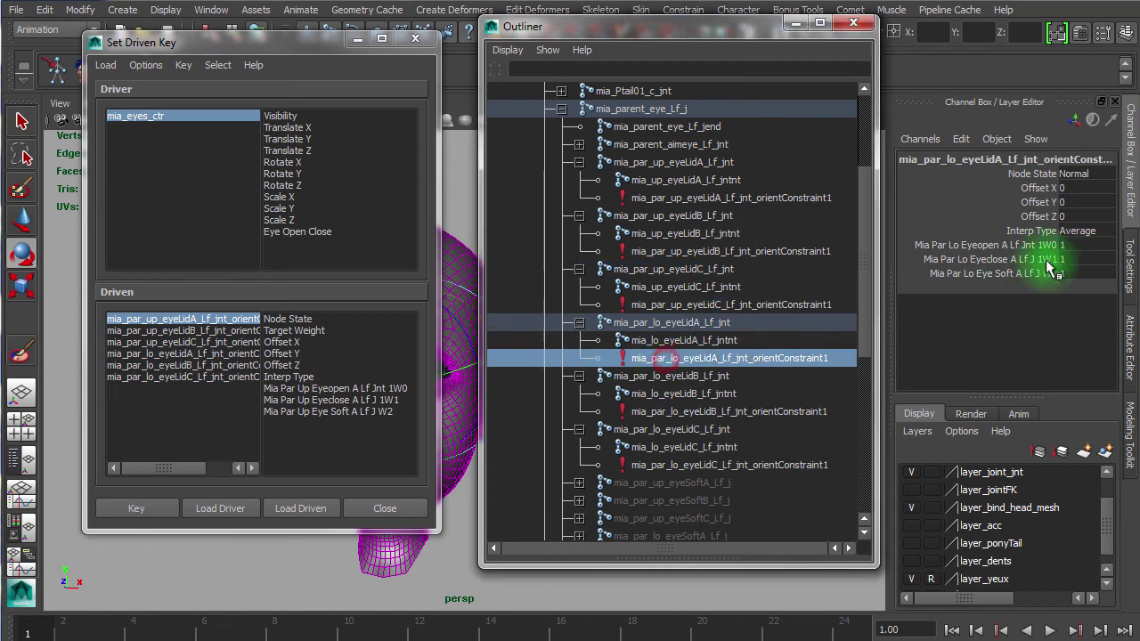
{"action": "left_click_drag", "start_coordinate": [1061, 246], "coordinate": [1078, 260]}
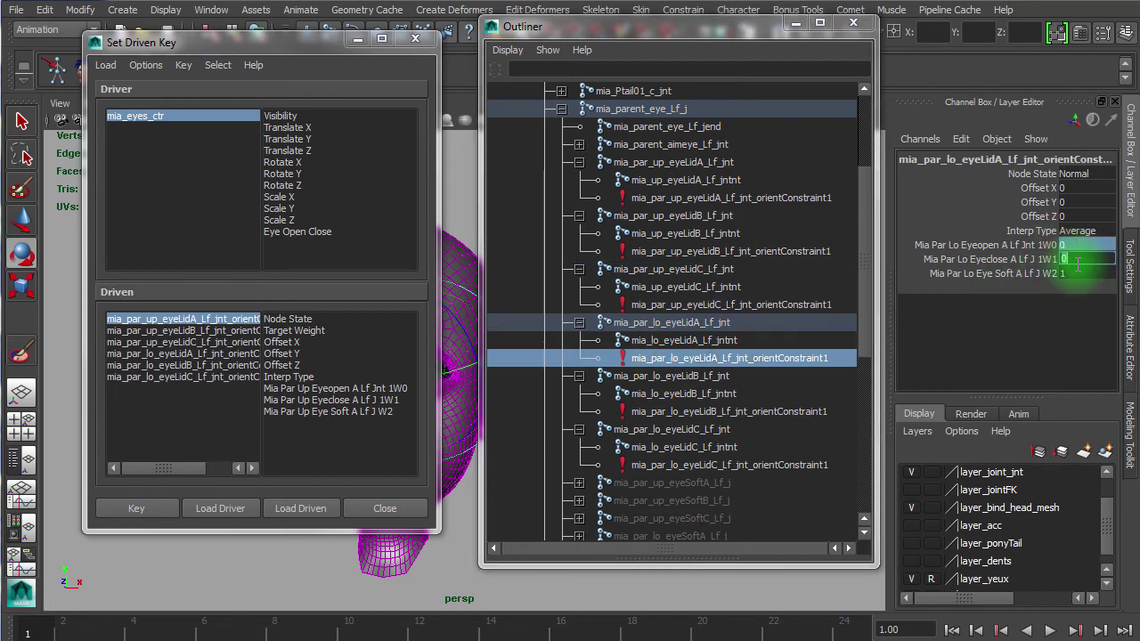
{"action": "left_click", "coordinate": [690, 410]}
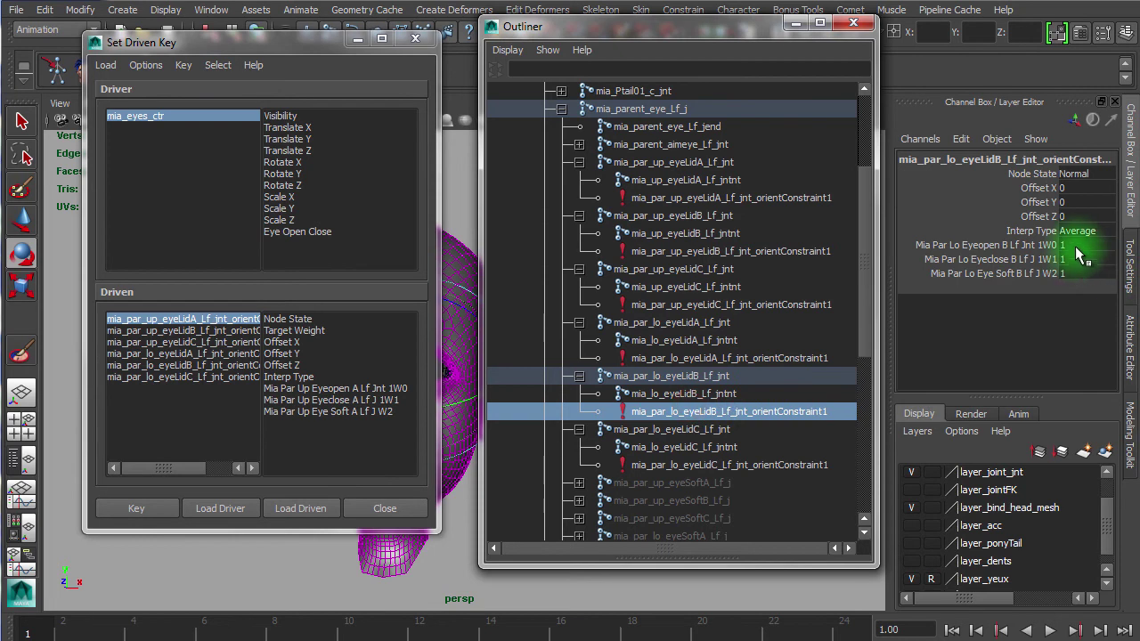
{"action": "left_click_drag", "start_coordinate": [1073, 246], "coordinate": [1078, 259]}
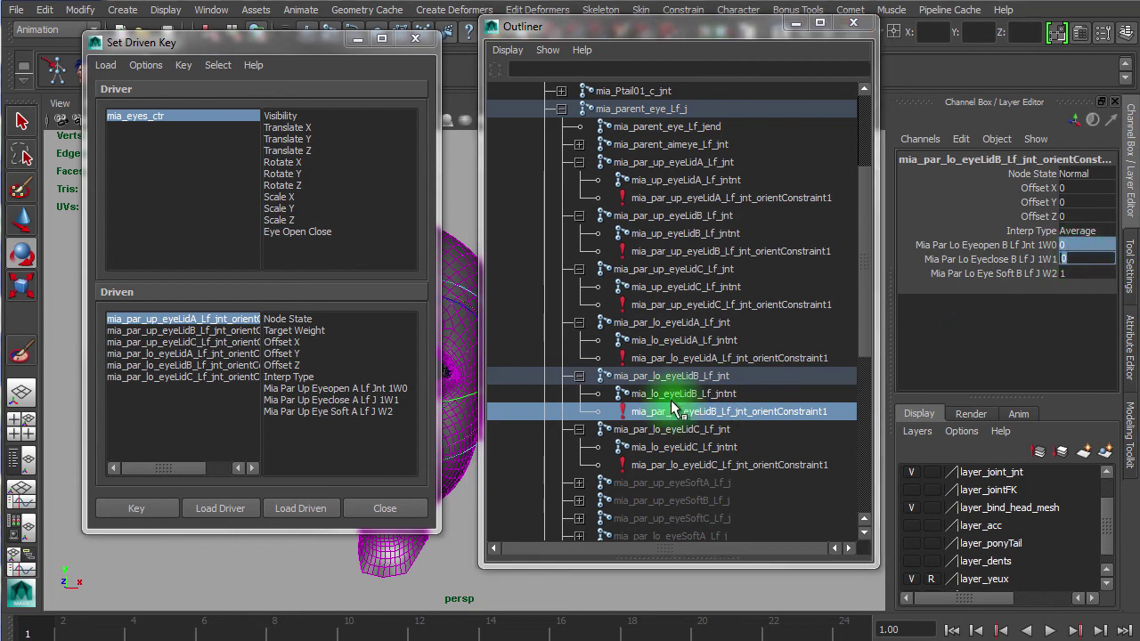
Review the Eyeopen, Eyeclose and Eye Soft weights on all six left upper and lower eyelid orient constraints
{"action": "left_click", "coordinate": [674, 467]}
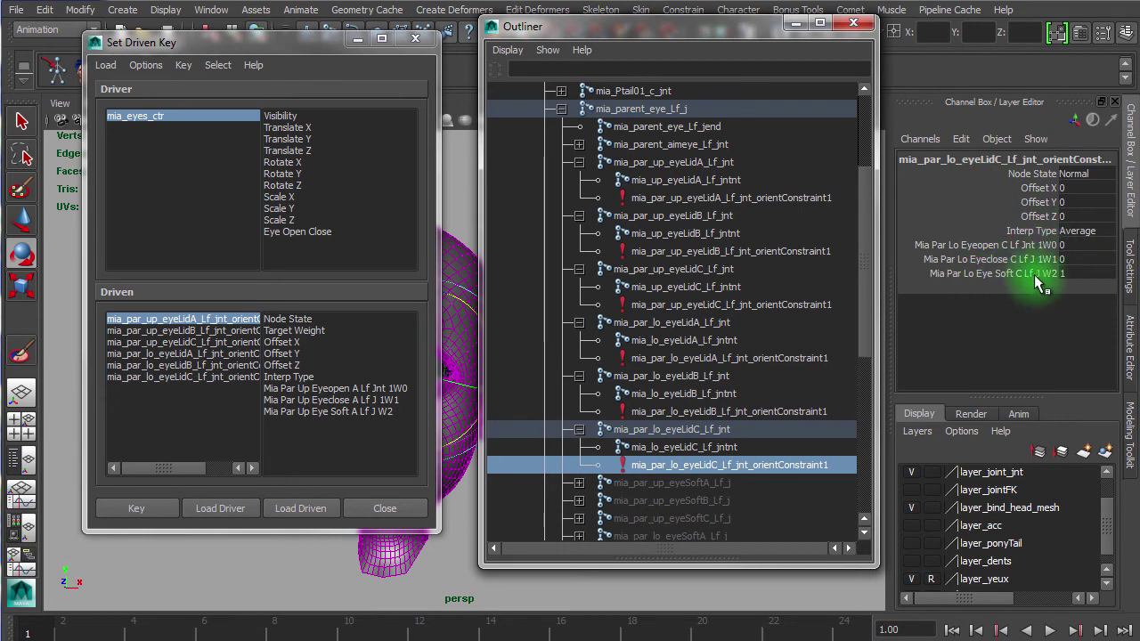
{"action": "left_click", "coordinate": [703, 198]}
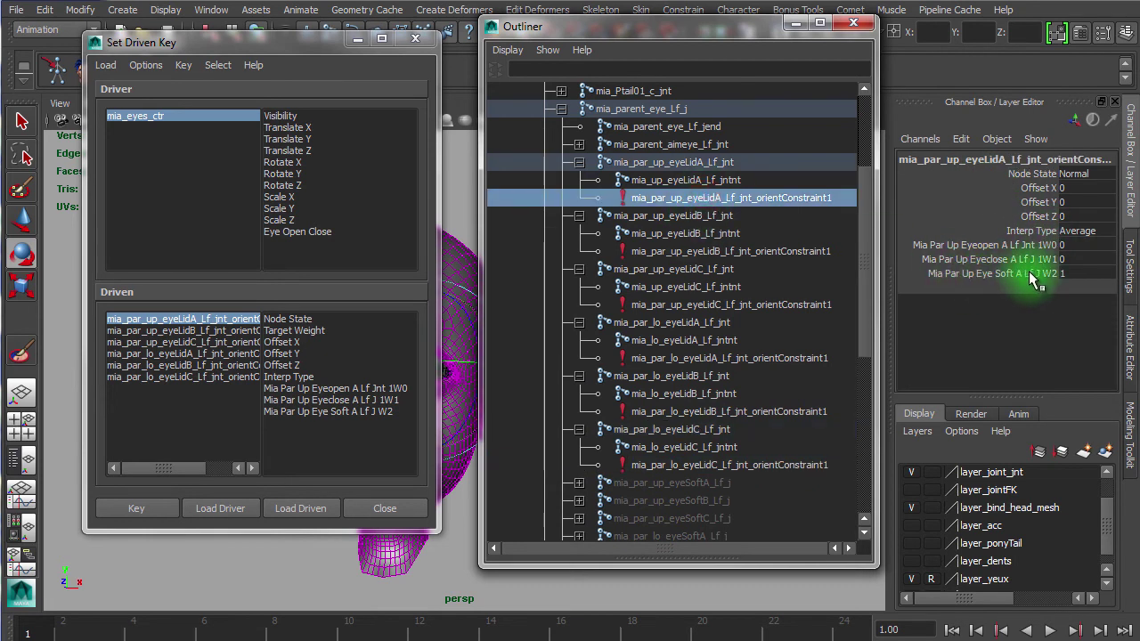
{"action": "left_click", "coordinate": [702, 251]}
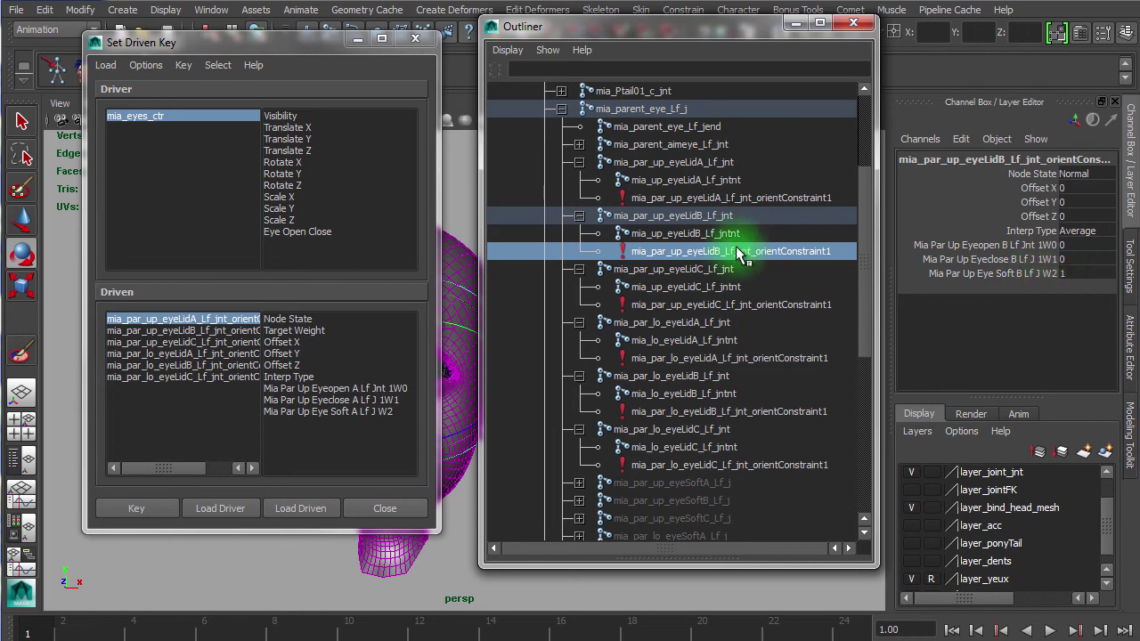
{"action": "left_click", "coordinate": [686, 305]}
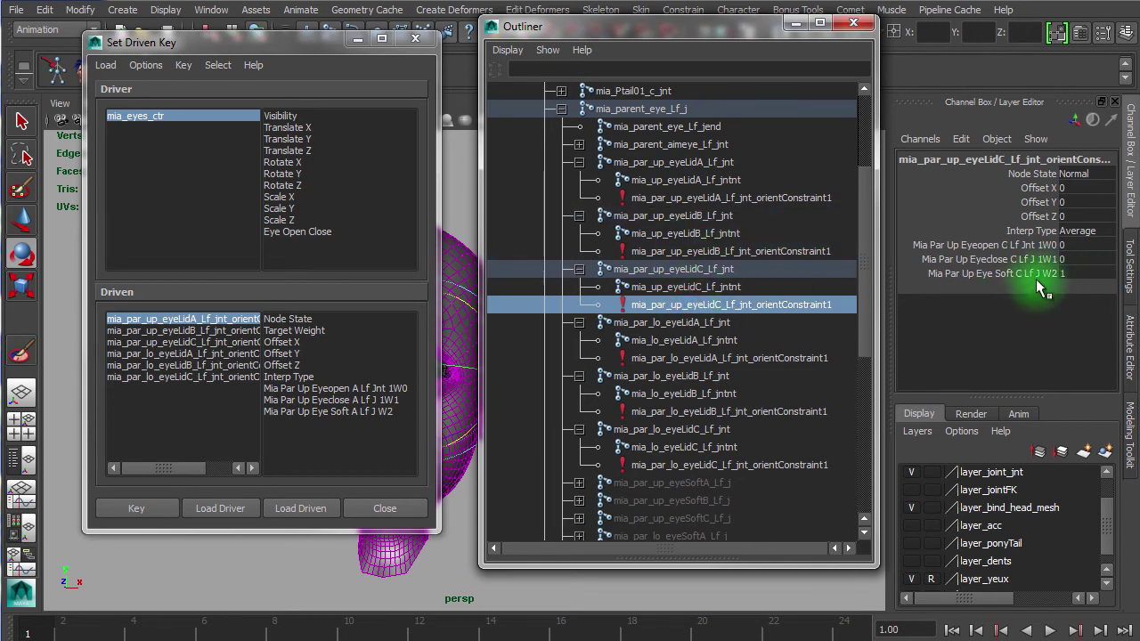
{"action": "left_click", "coordinate": [679, 358]}
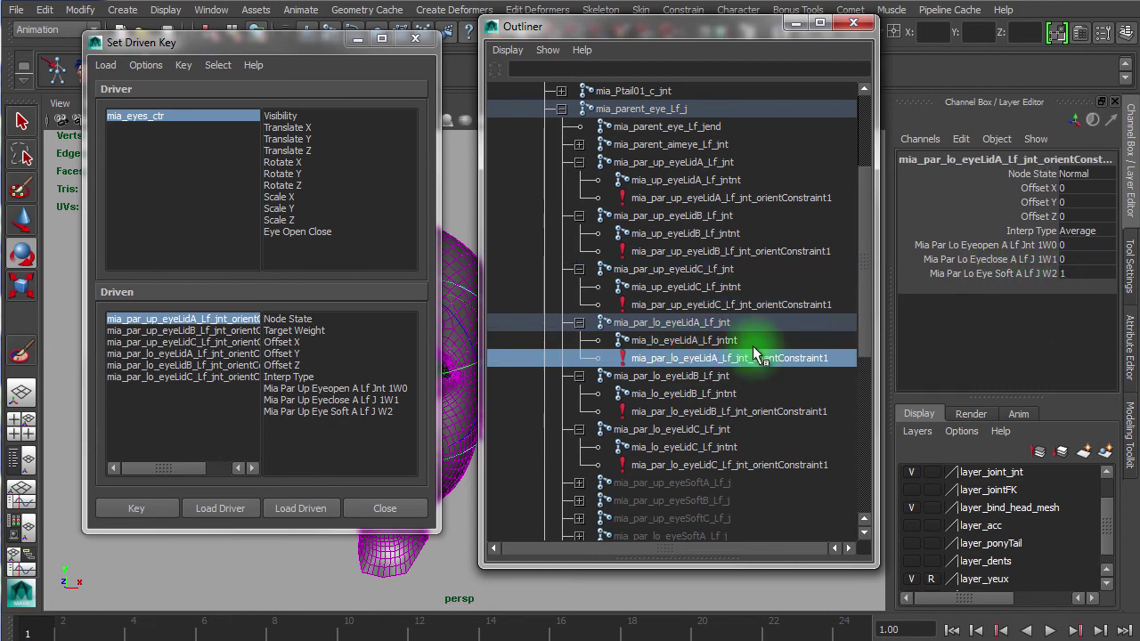
{"action": "left_click", "coordinate": [686, 412]}
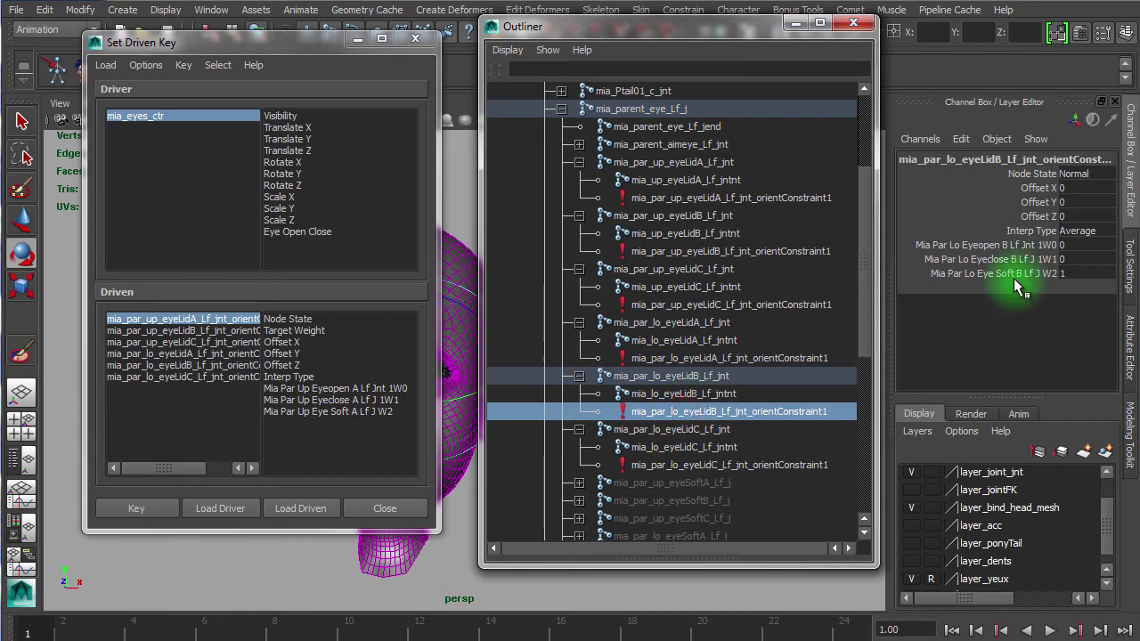
{"action": "left_click", "coordinate": [659, 463]}
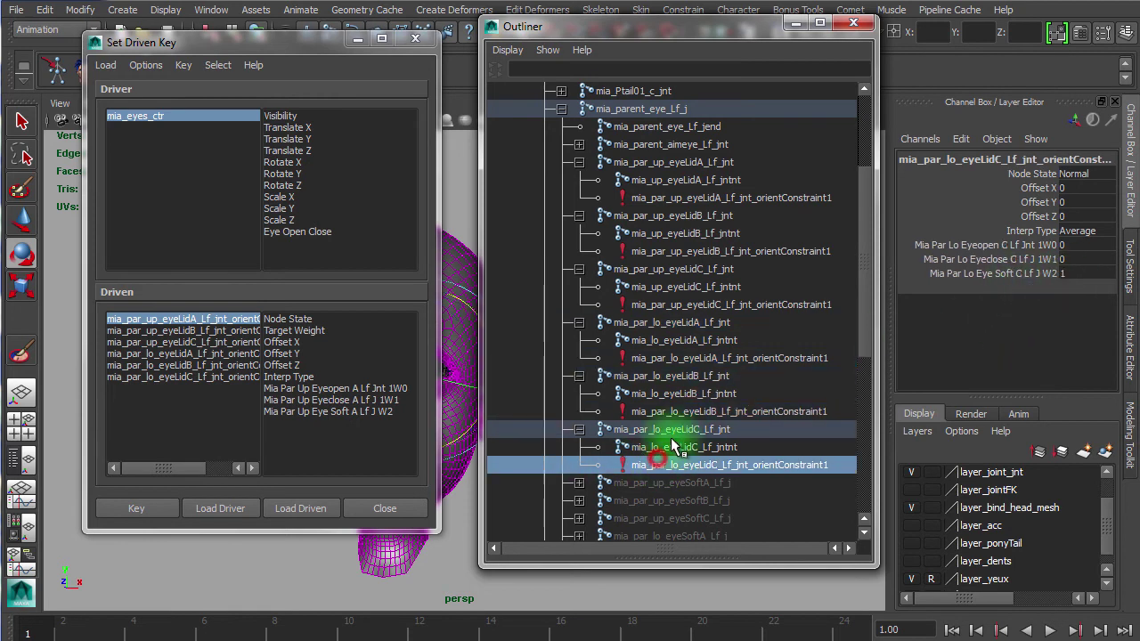
{"action": "left_click", "coordinate": [692, 360]}
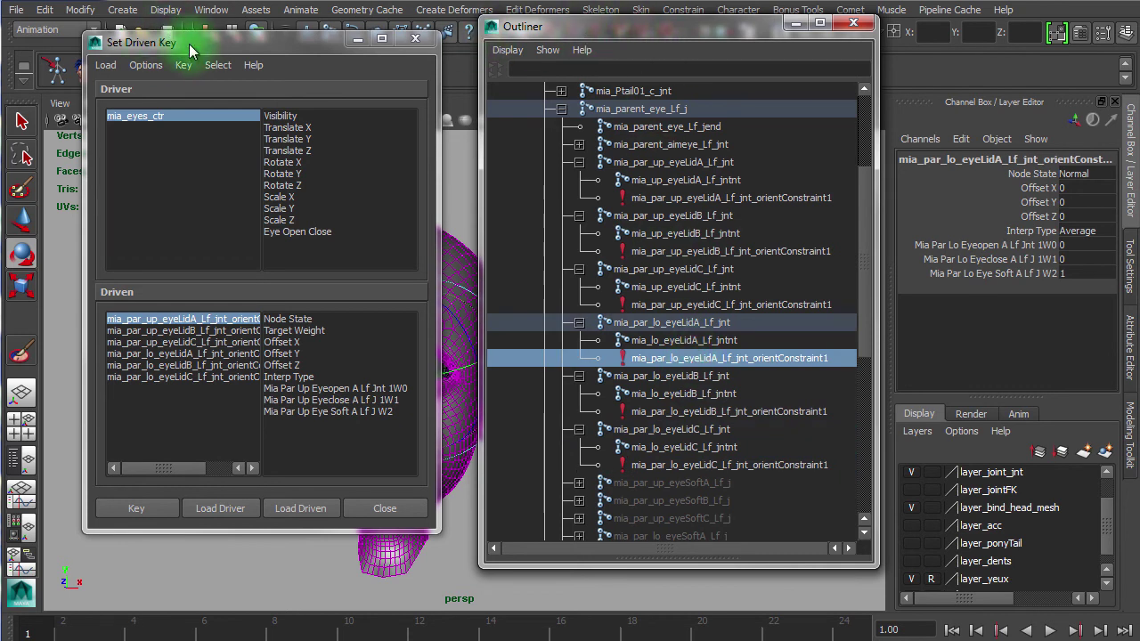
Place the Outliner and Set Driven Key windows side by side and key upper eyelid A's three constraint weights against mia_eyes_ctr's Eye Open Close
{"action": "left_click_drag", "start_coordinate": [210, 48], "coordinate": [731, 92]}
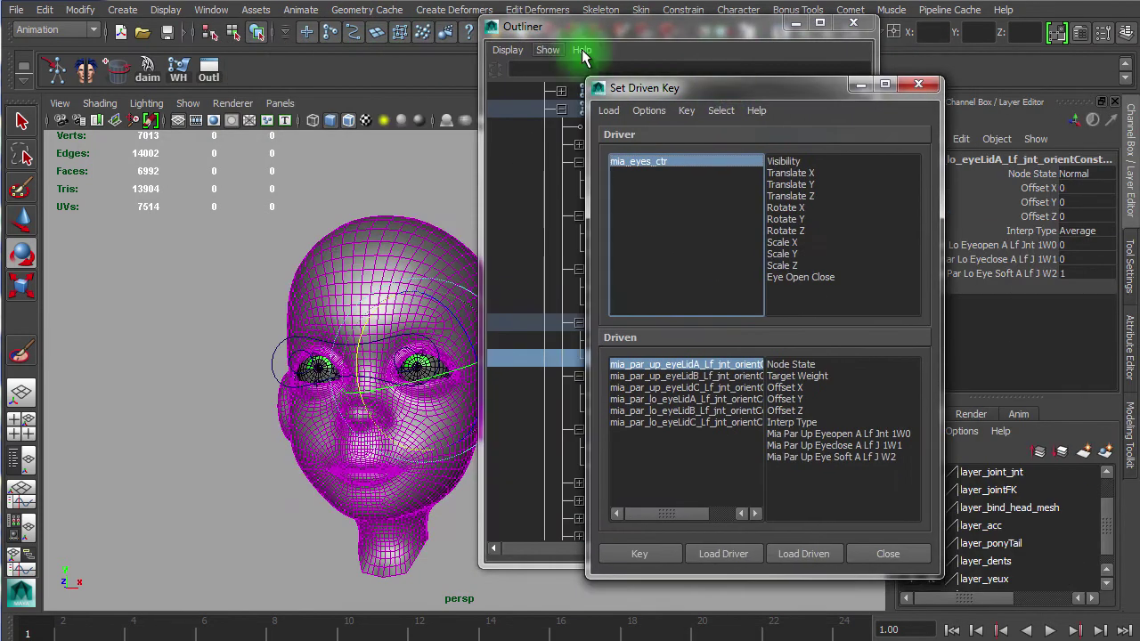
{"action": "left_click_drag", "start_coordinate": [583, 32], "coordinate": [184, 27]}
{"action": "left_click_drag", "start_coordinate": [665, 95], "coordinate": [586, 73]}
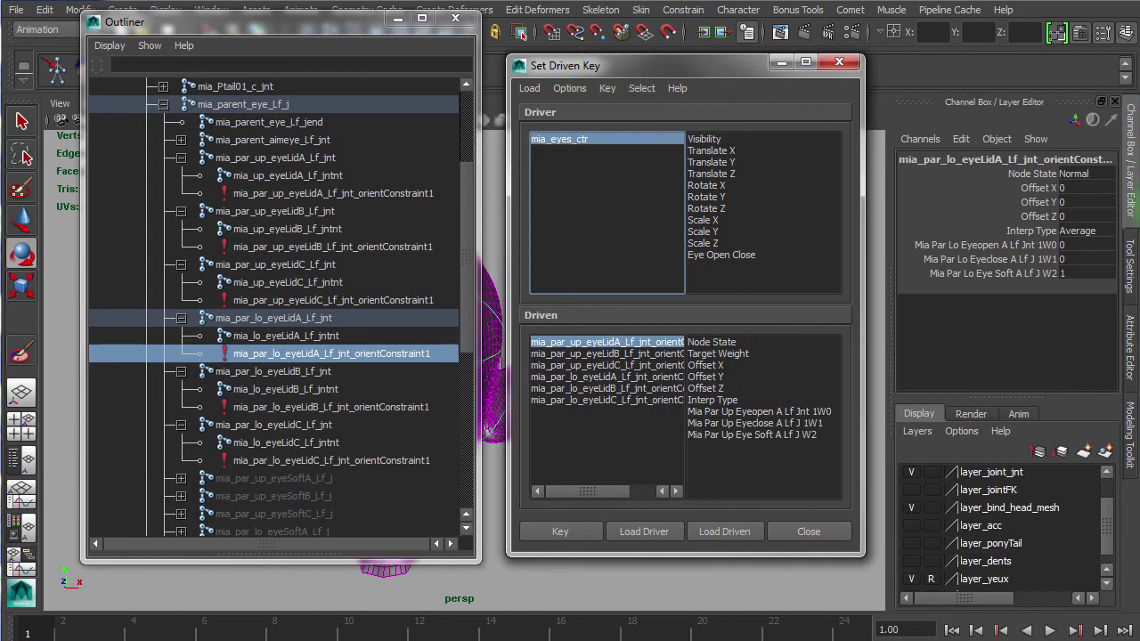
{"action": "left_click", "coordinate": [739, 256]}
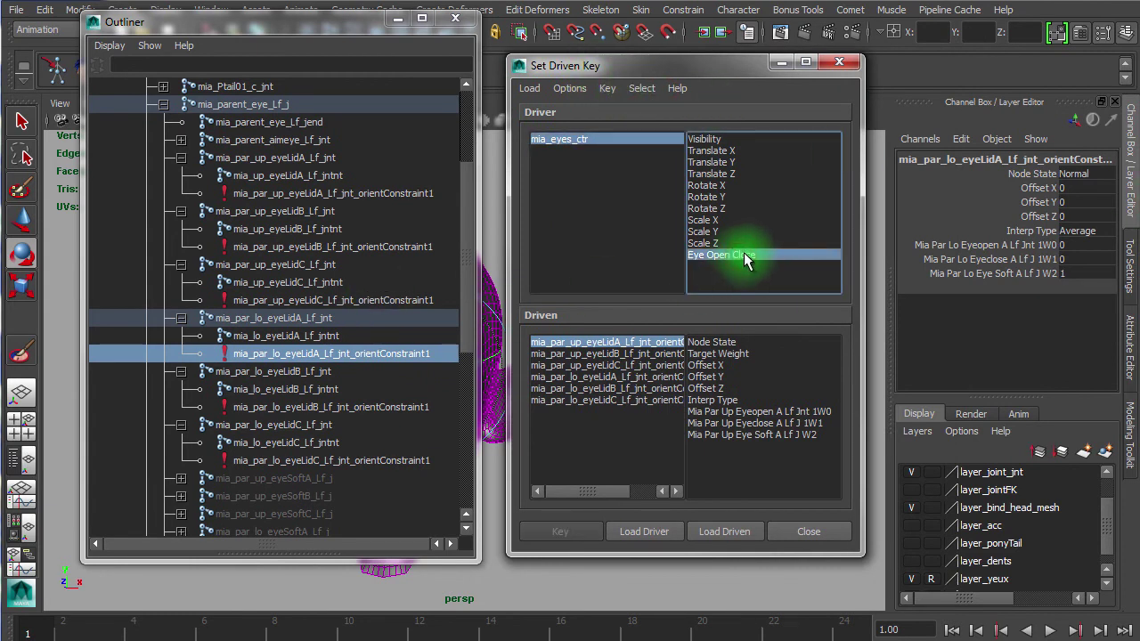
{"action": "left_click", "coordinate": [734, 412]}
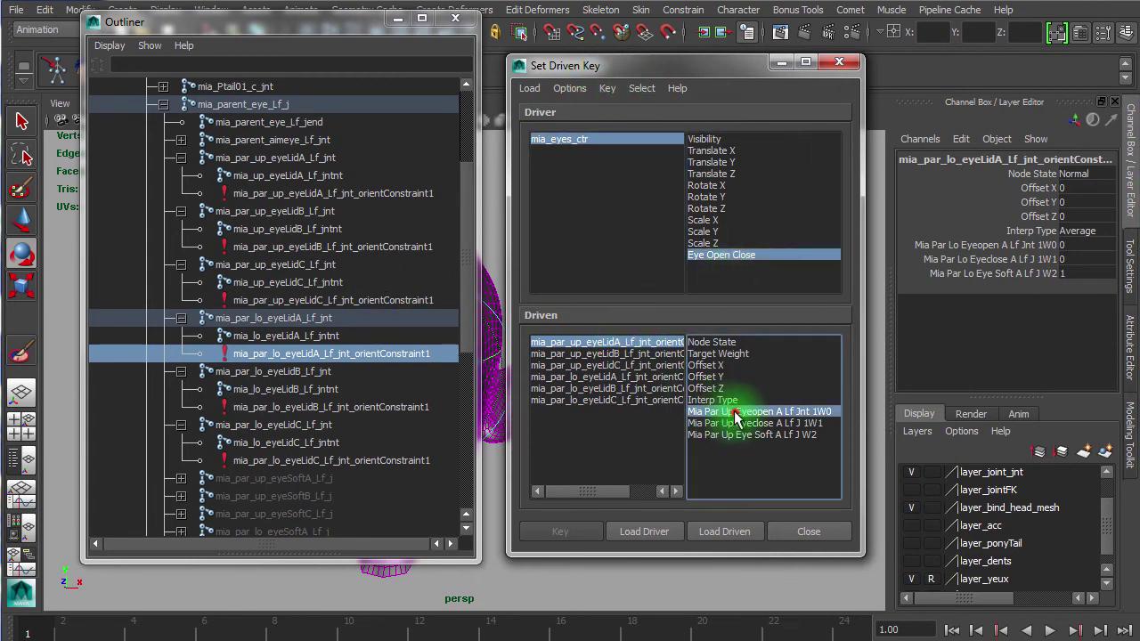
{"action": "left_click_drag", "start_coordinate": [735, 416], "coordinate": [738, 436]}
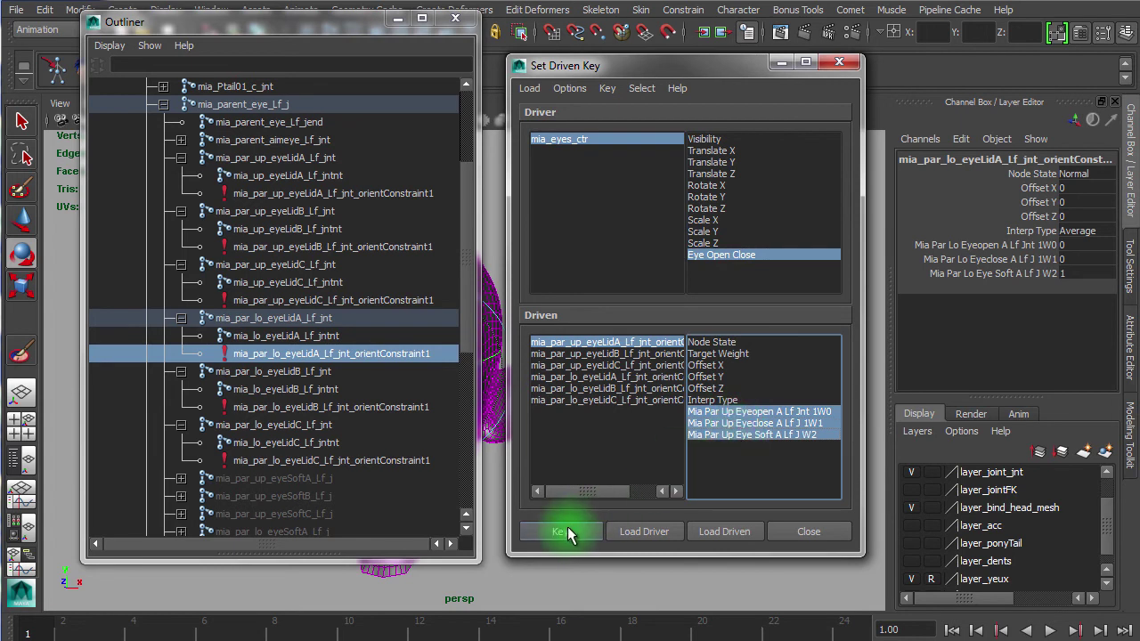
{"action": "left_click", "coordinate": [566, 532]}
{"action": "left_click", "coordinate": [613, 341]}
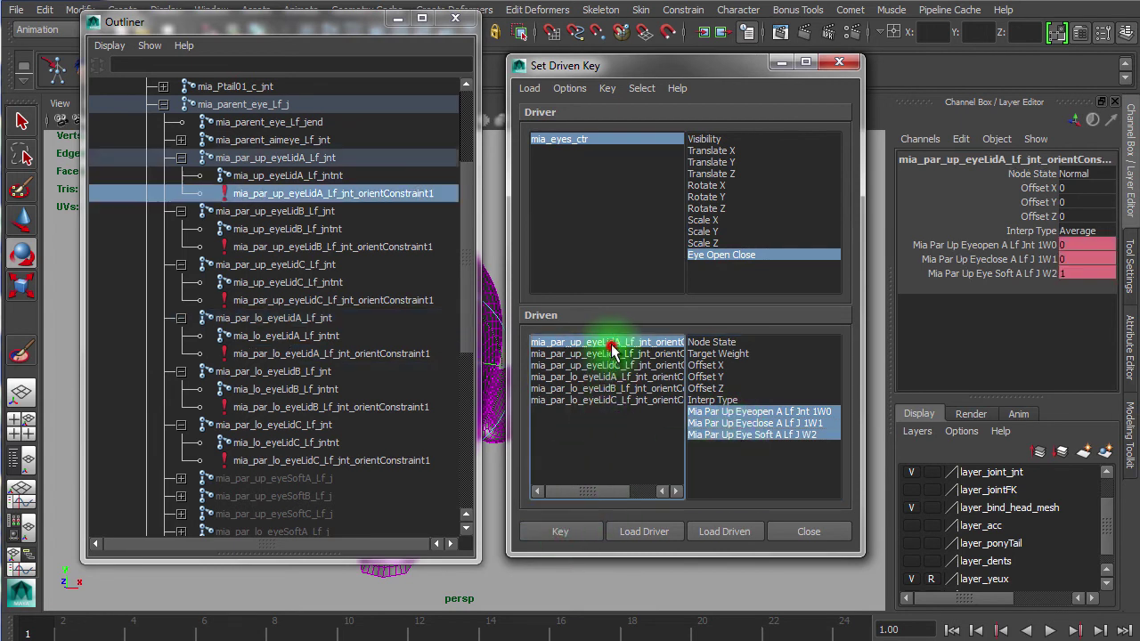
Key the Eyeopen, Eyeclose and Eye Soft weights of the left upper eyelid B and C orient constraints against Eye Open Close
{"action": "left_click", "coordinate": [629, 354]}
{"action": "left_click_drag", "start_coordinate": [736, 412], "coordinate": [739, 434]}
{"action": "left_click", "coordinate": [583, 530]}
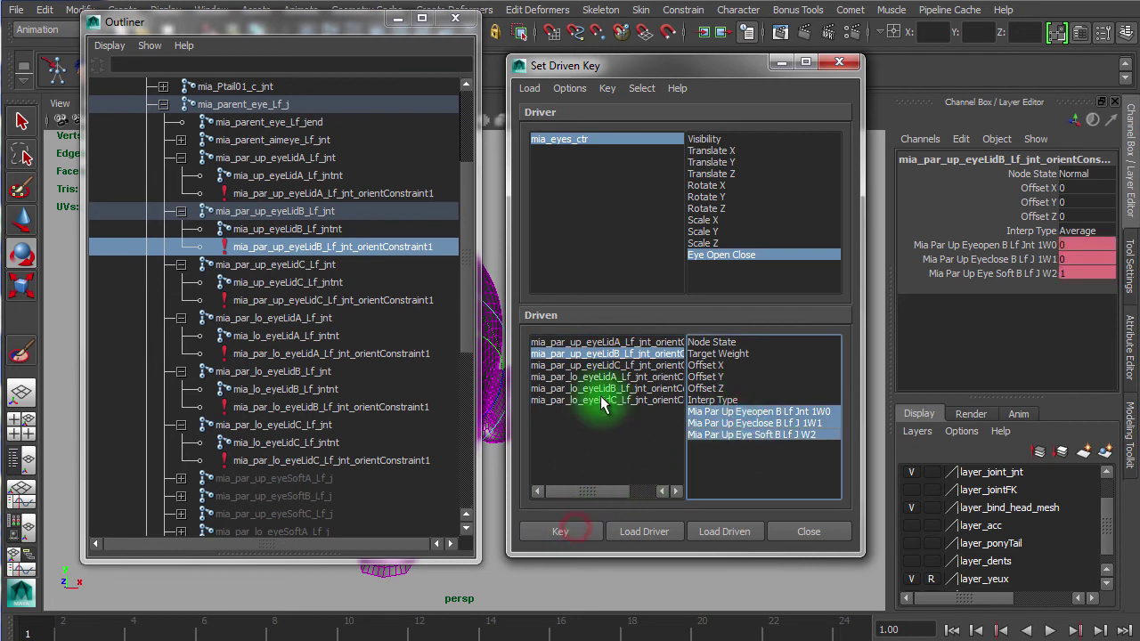
{"action": "left_click", "coordinate": [611, 365]}
{"action": "left_click_drag", "start_coordinate": [725, 412], "coordinate": [735, 435]}
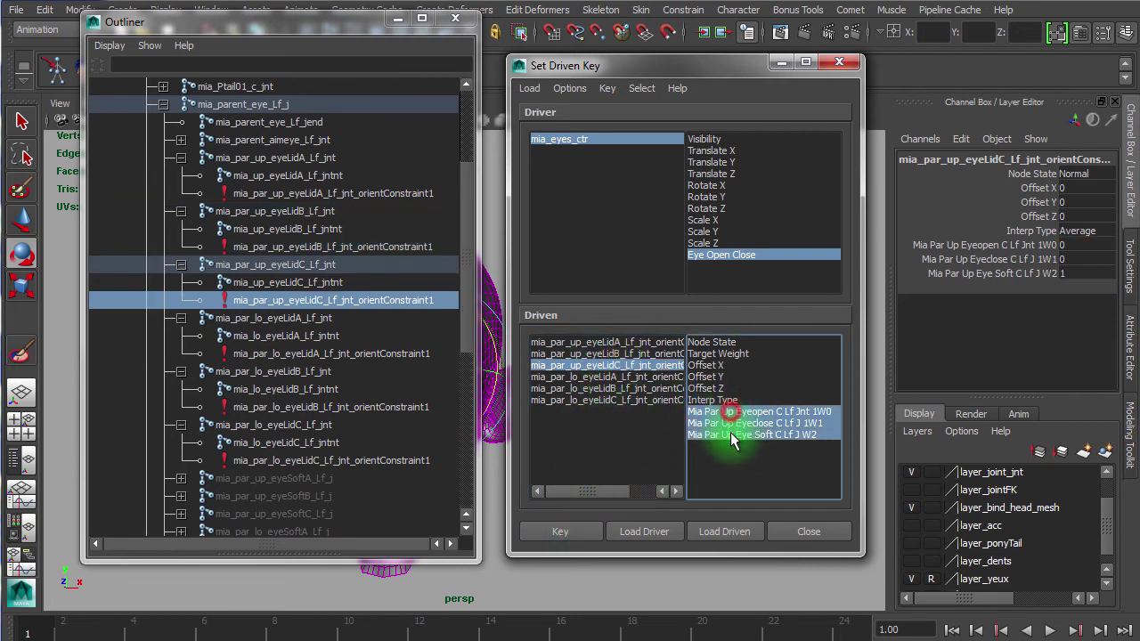
{"action": "left_click", "coordinate": [574, 538]}
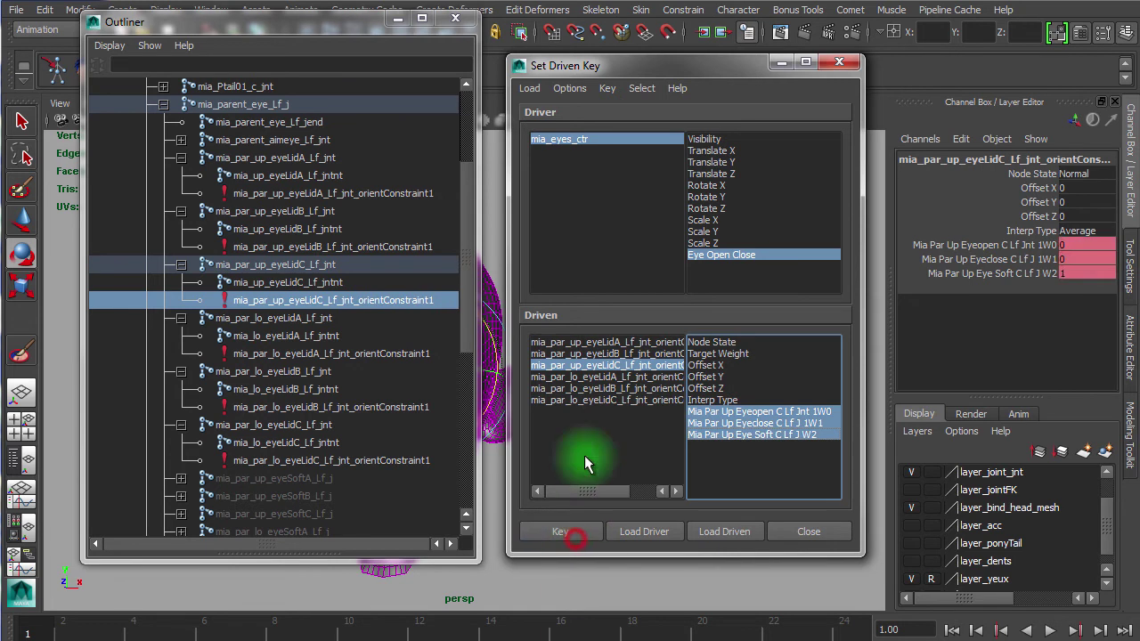
Key the Eyeopen, Eyeclose and Eye Soft weights of the left lower eyelid A, B and C orient constraints against Eye Open Close
{"action": "left_click", "coordinate": [622, 377]}
{"action": "left_click_drag", "start_coordinate": [702, 412], "coordinate": [705, 429]}
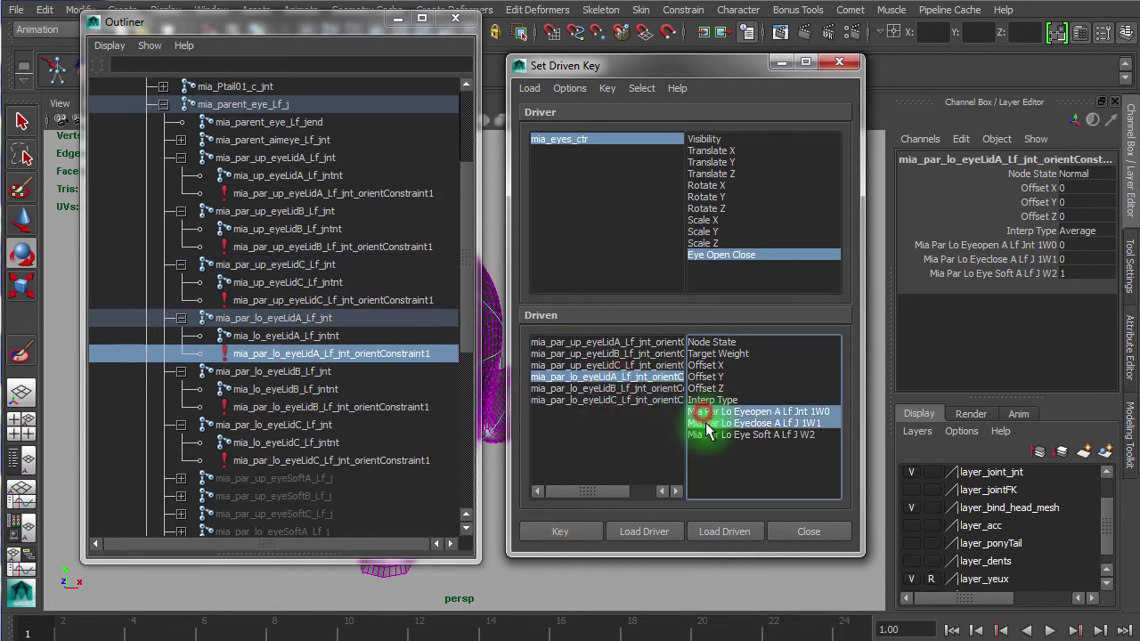
{"action": "left_click", "coordinate": [571, 531]}
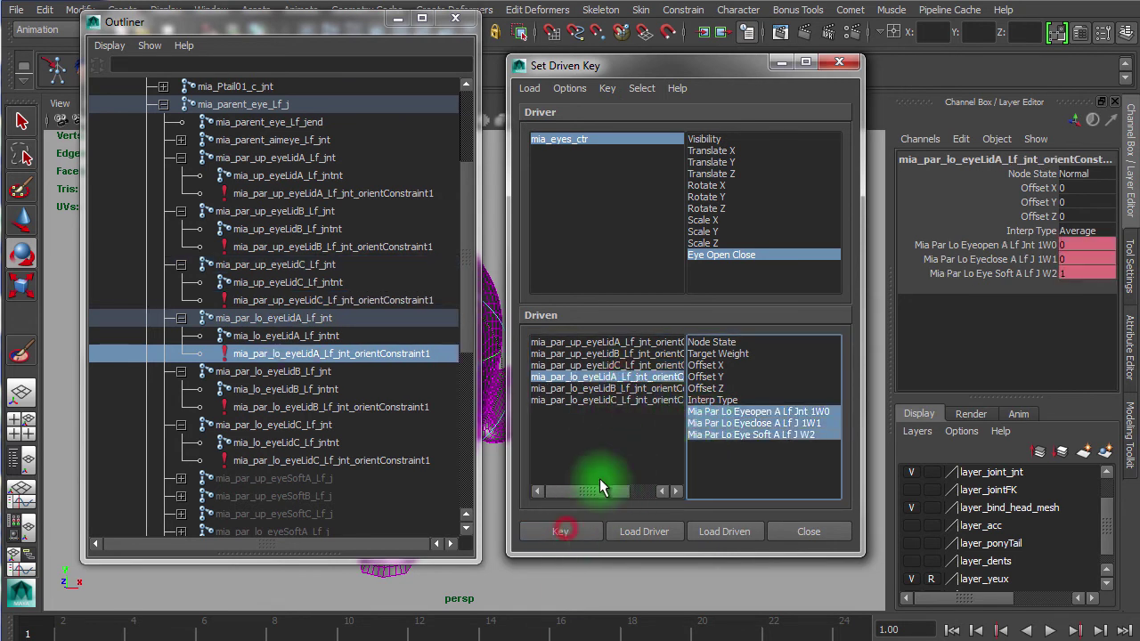
{"action": "left_click", "coordinate": [613, 389]}
{"action": "left_click_drag", "start_coordinate": [712, 411], "coordinate": [696, 450]}
{"action": "left_click", "coordinate": [567, 534]}
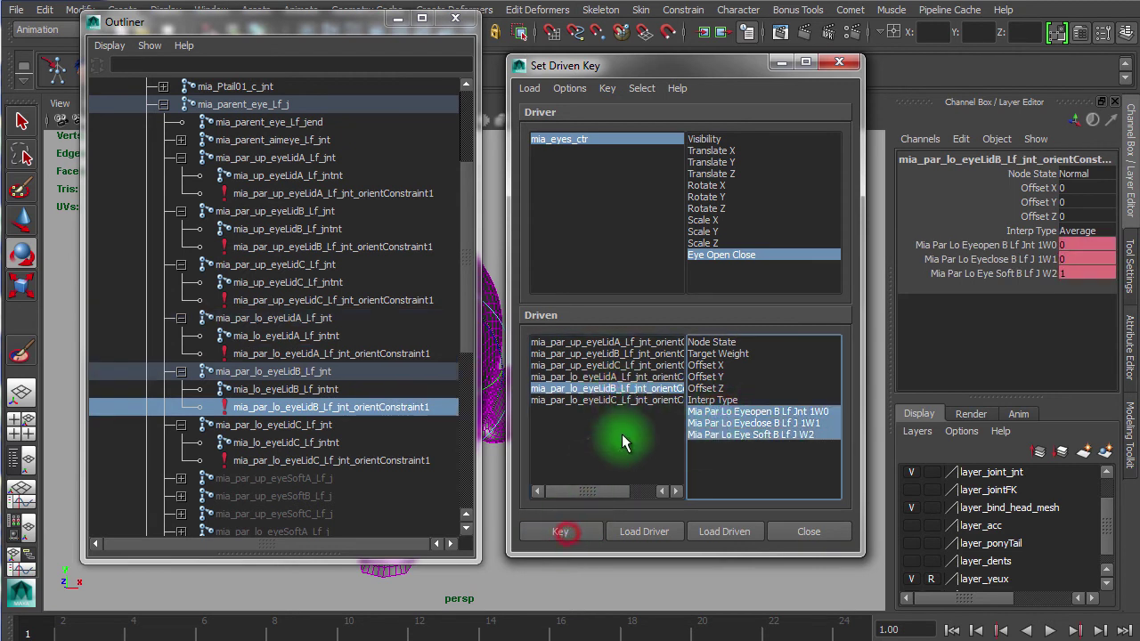
{"action": "left_click", "coordinate": [613, 400]}
{"action": "left_click_drag", "start_coordinate": [757, 411], "coordinate": [759, 438]}
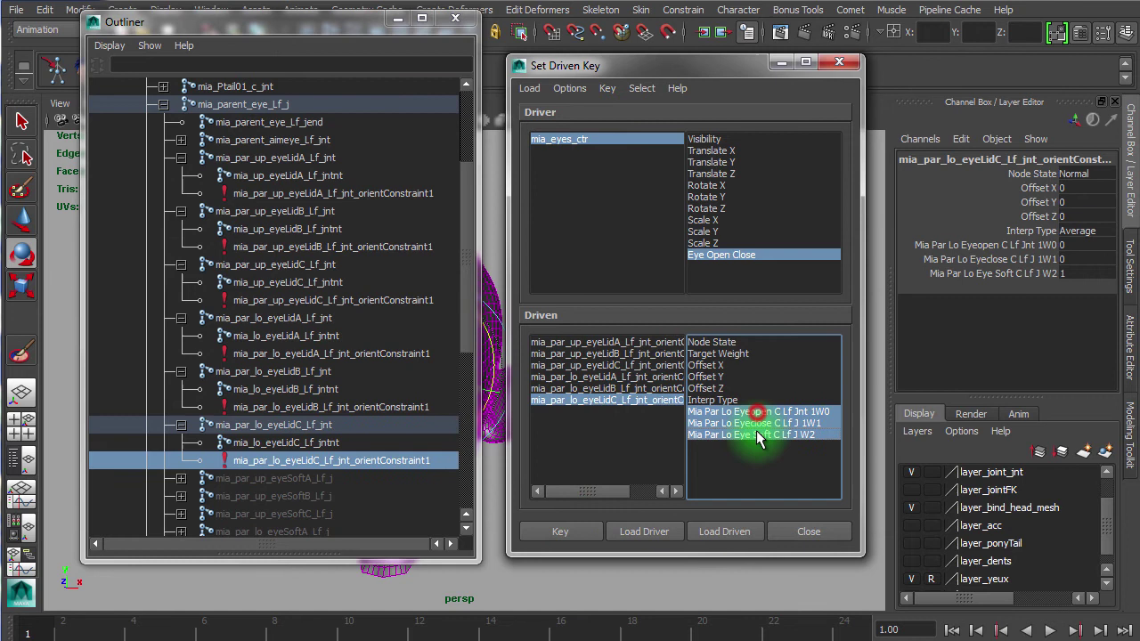
{"action": "left_click", "coordinate": [556, 532]}
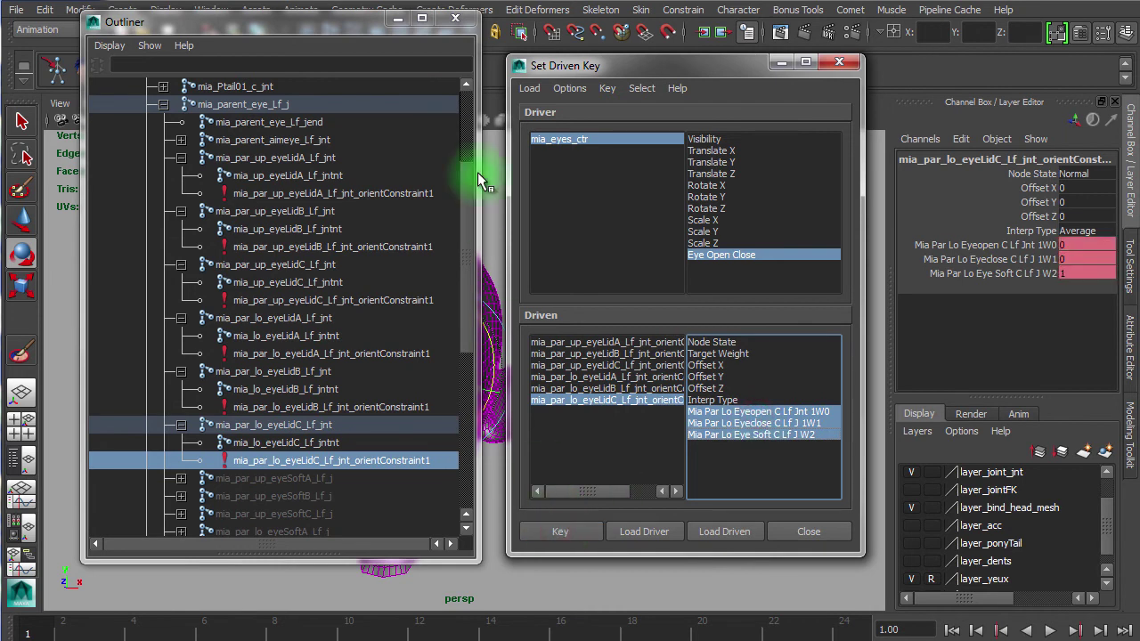
Check each of the six left eyelid orient constraints for driven keys on its three weights
{"action": "left_click", "coordinate": [383, 194]}
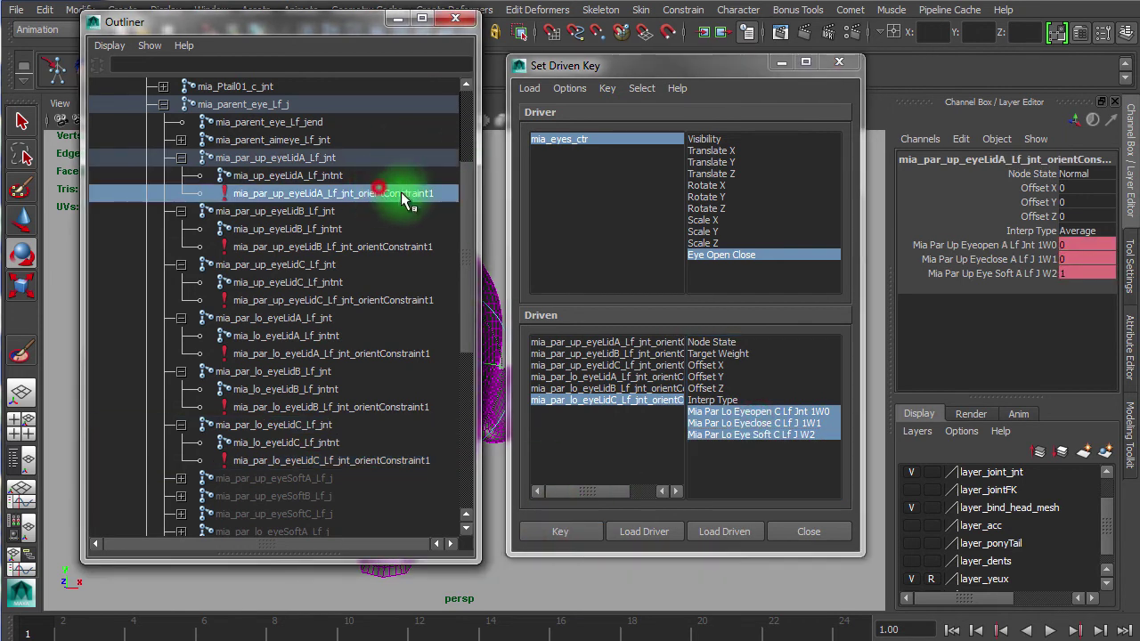
{"action": "left_click", "coordinate": [407, 247]}
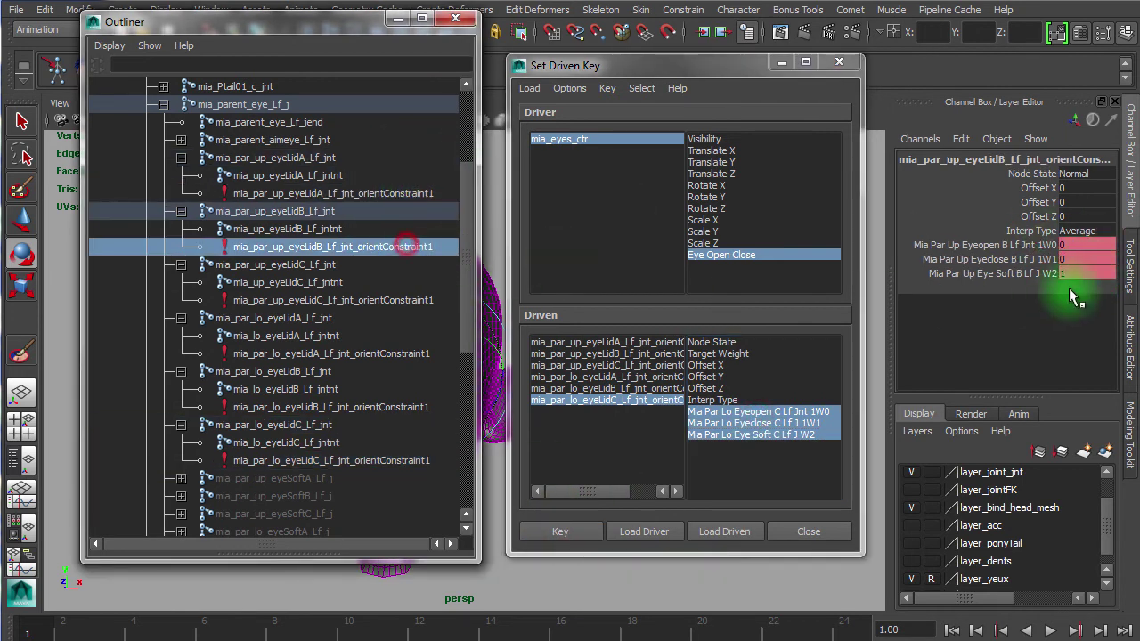
{"action": "left_click", "coordinate": [385, 302]}
{"action": "left_click", "coordinate": [431, 354]}
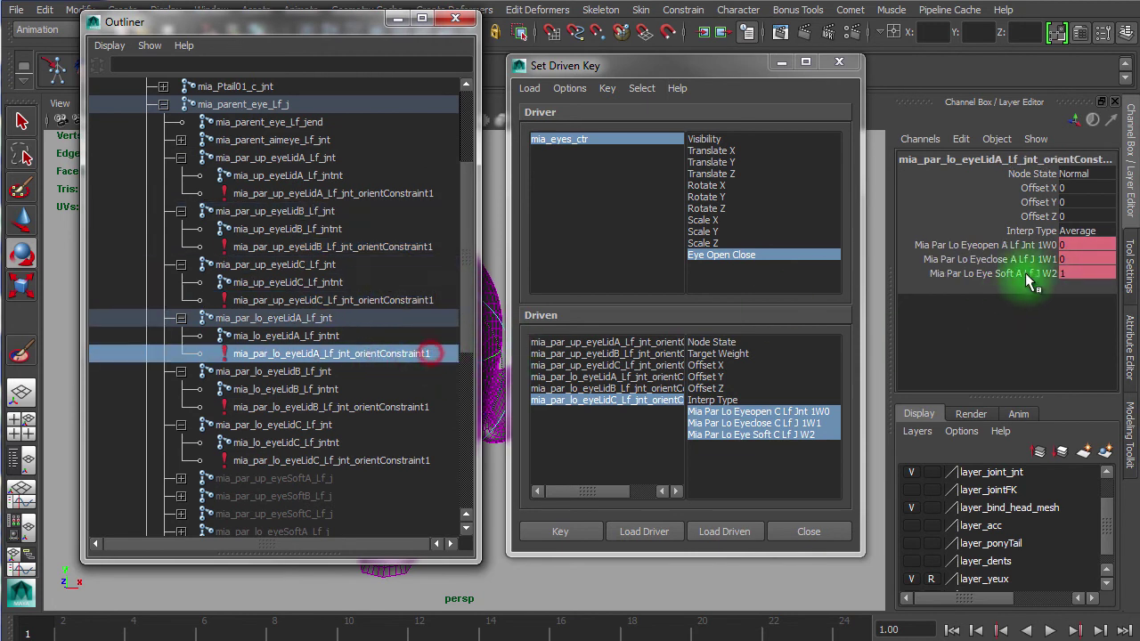
{"action": "left_click", "coordinate": [381, 406]}
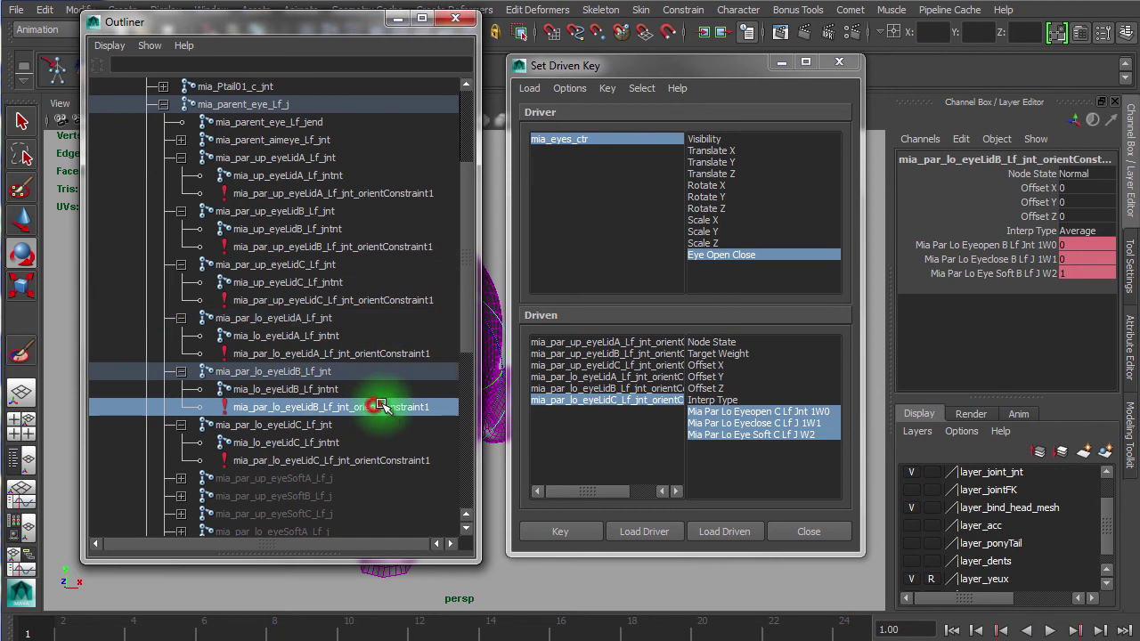
{"action": "left_click", "coordinate": [372, 458]}
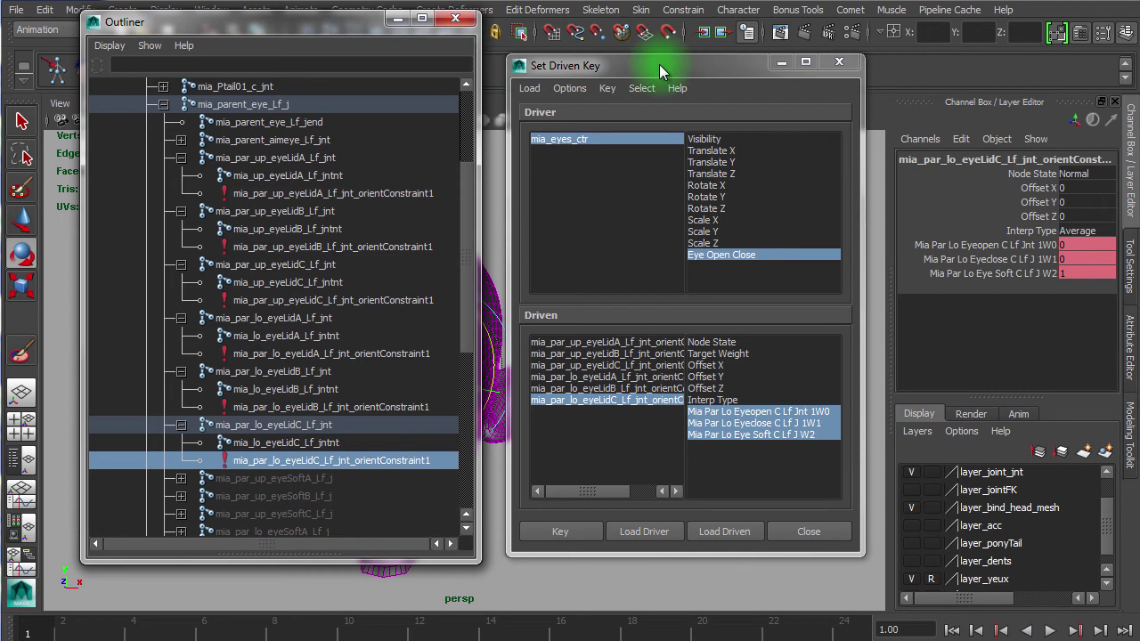
Set mia_eyes_ctr's Eye Open Close to -10 and rearrange the Set Driven Key and Outliner windows, leaving the channel values uncovered
{"action": "left_click", "coordinate": [611, 140]}
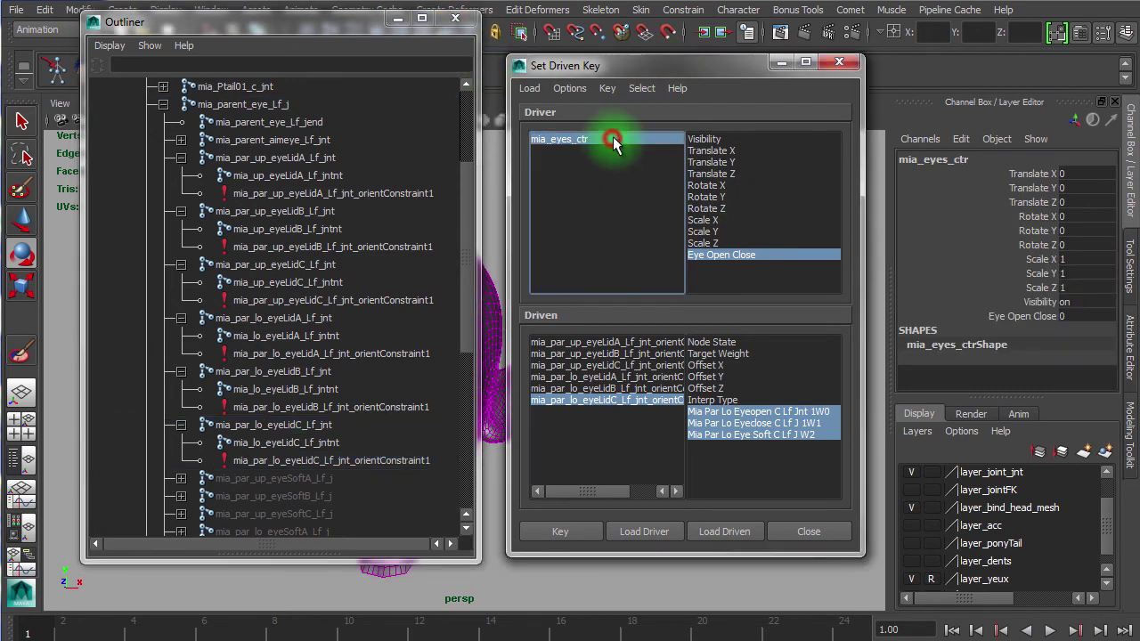
{"action": "left_click", "coordinate": [1069, 313]}
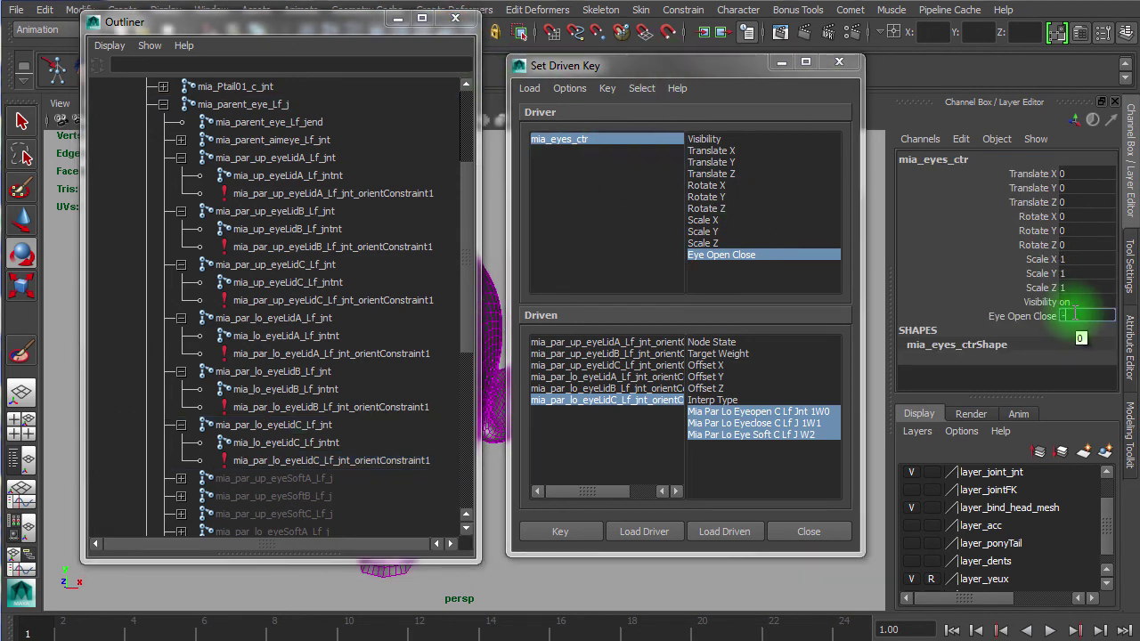
{"action": "left_click_drag", "start_coordinate": [597, 68], "coordinate": [863, 72]}
{"action": "mouse_move", "coordinate": [285, 21]}
{"action": "left_mouse_down"}
{"action": "mouse_move", "coordinate": [774, 49]}
{"action": "mouse_move", "coordinate": [285, 32]}
{"action": "left_mouse_up"}
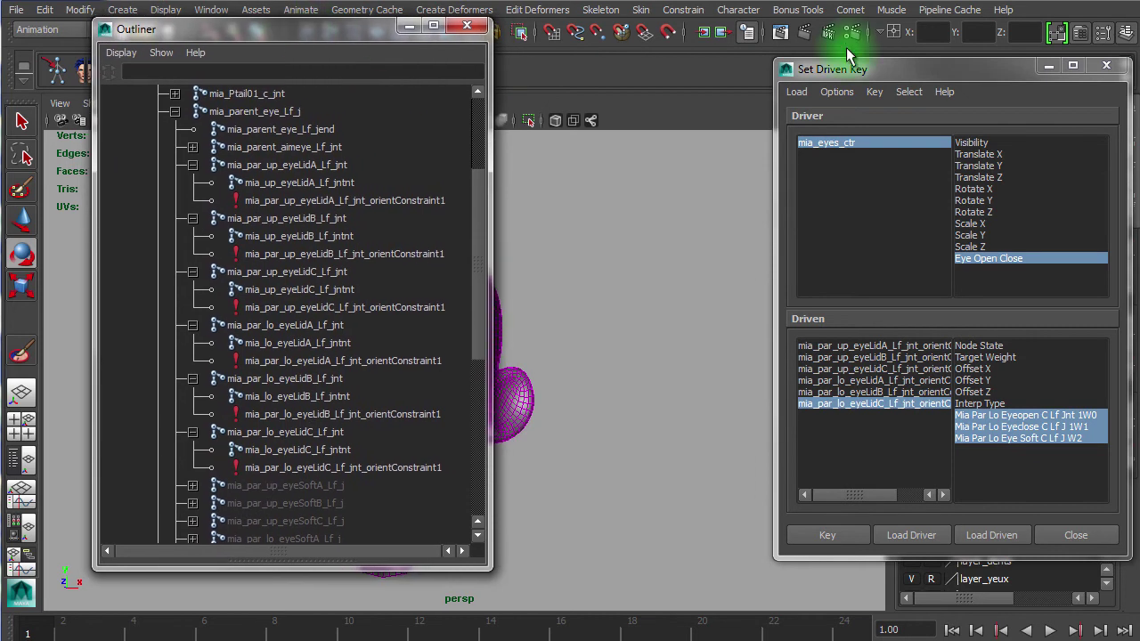
{"action": "left_click_drag", "start_coordinate": [864, 71], "coordinate": [589, 54]}
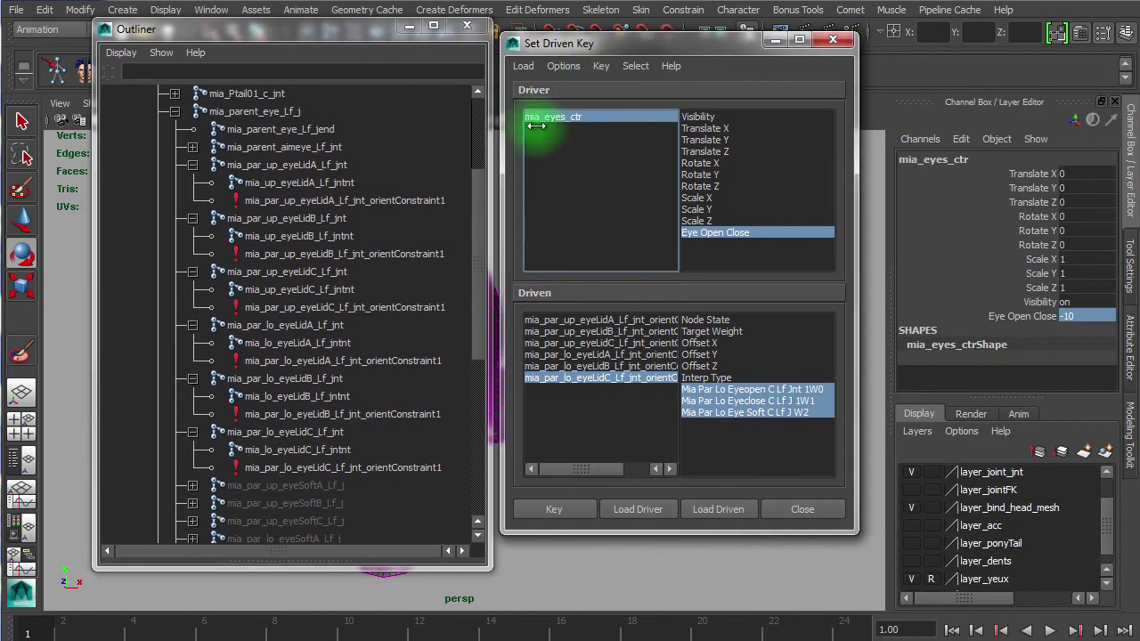
On the left upper eyelid A and B orient constraints, set the Eyeclose weight to 1 and the Eye Soft weight to 0
{"action": "left_click", "coordinate": [386, 201]}
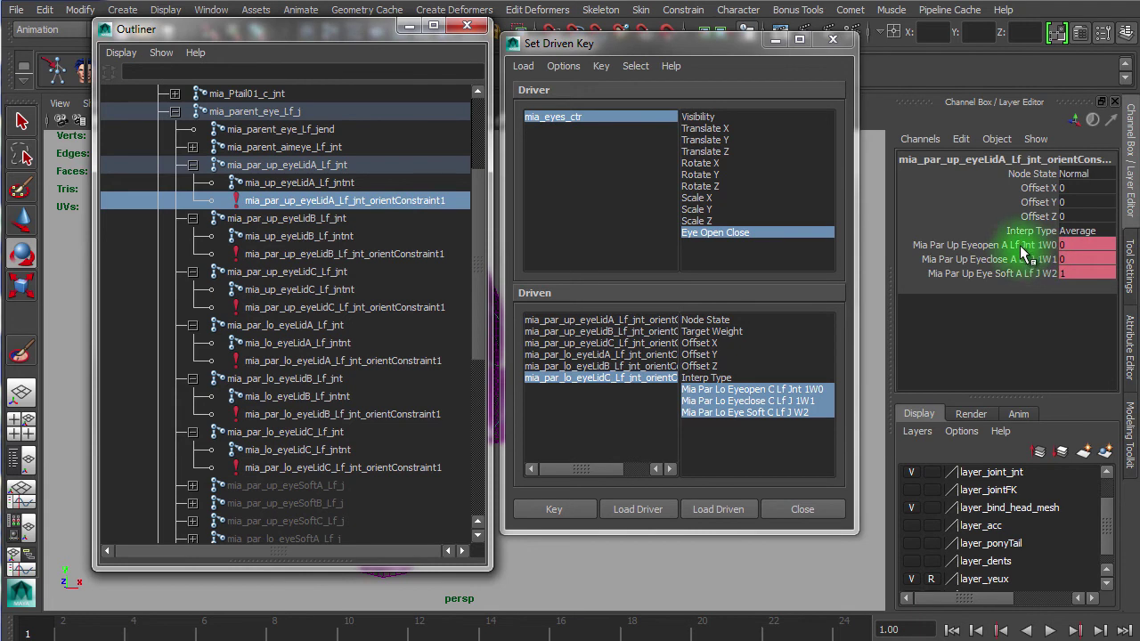
{"action": "double_click", "coordinate": [1073, 259]}
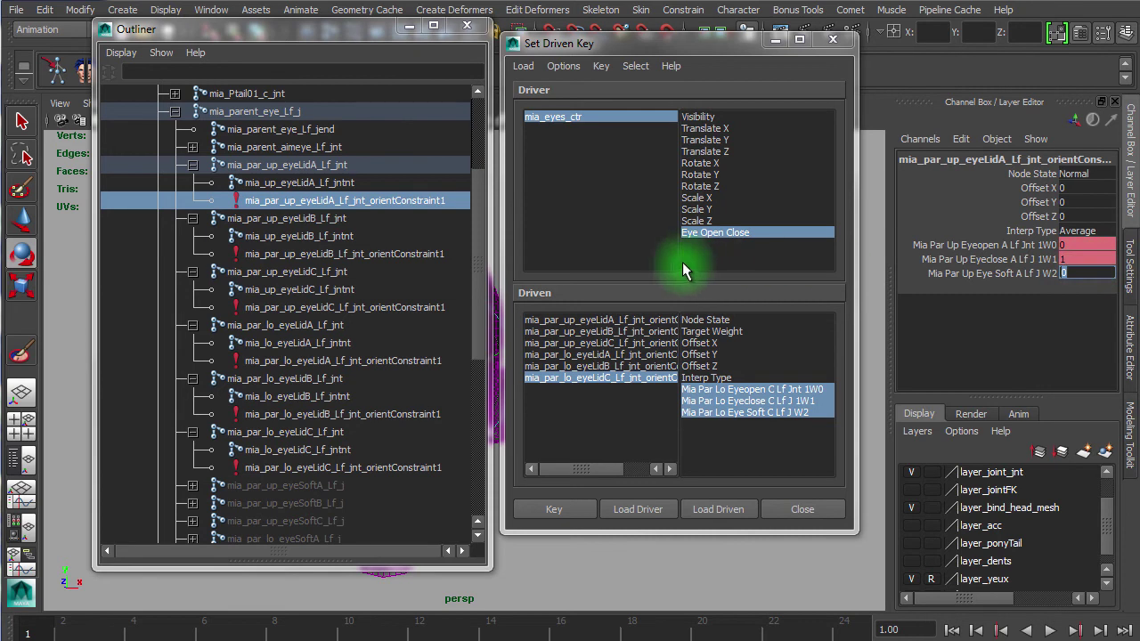
{"action": "left_click", "coordinate": [398, 256]}
{"action": "left_click_drag", "start_coordinate": [1084, 244], "coordinate": [1088, 285]}
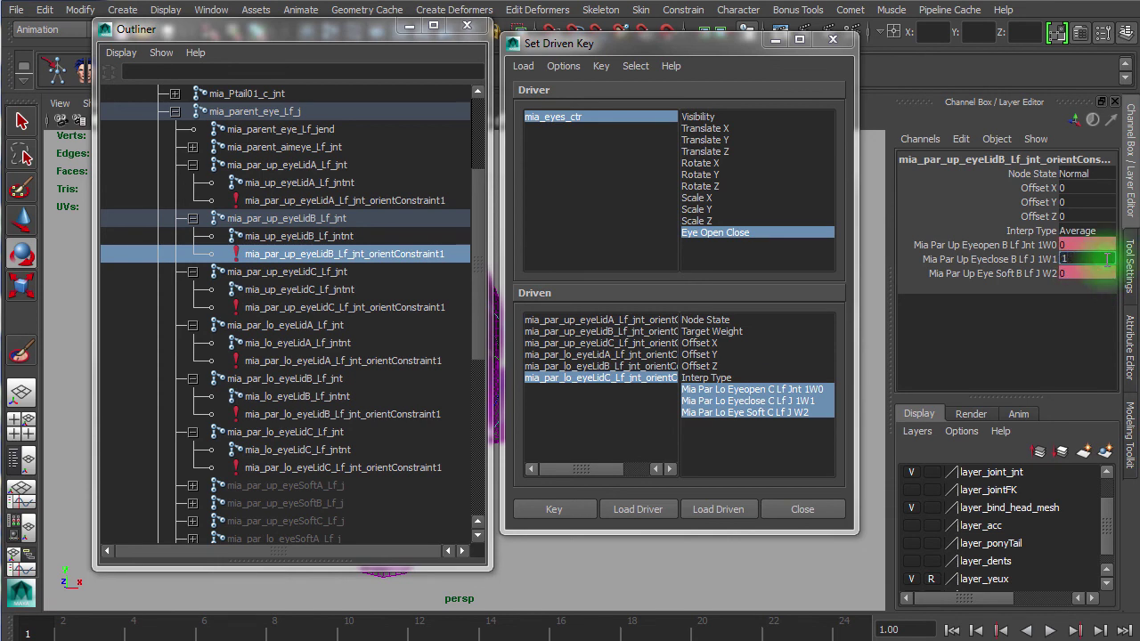
Set the Eyeclose weight to 1 and Eye Soft to 0 on the left upper eyelid C orient constraint
{"action": "left_click", "coordinate": [400, 307]}
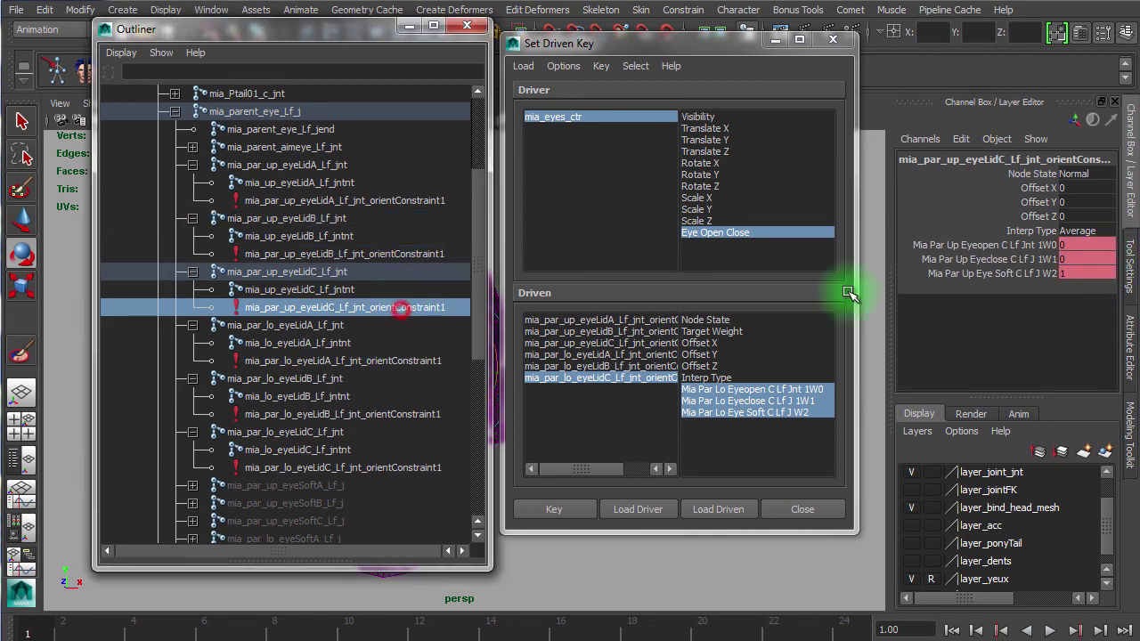
{"action": "left_click_drag", "start_coordinate": [1069, 249], "coordinate": [1078, 274]}
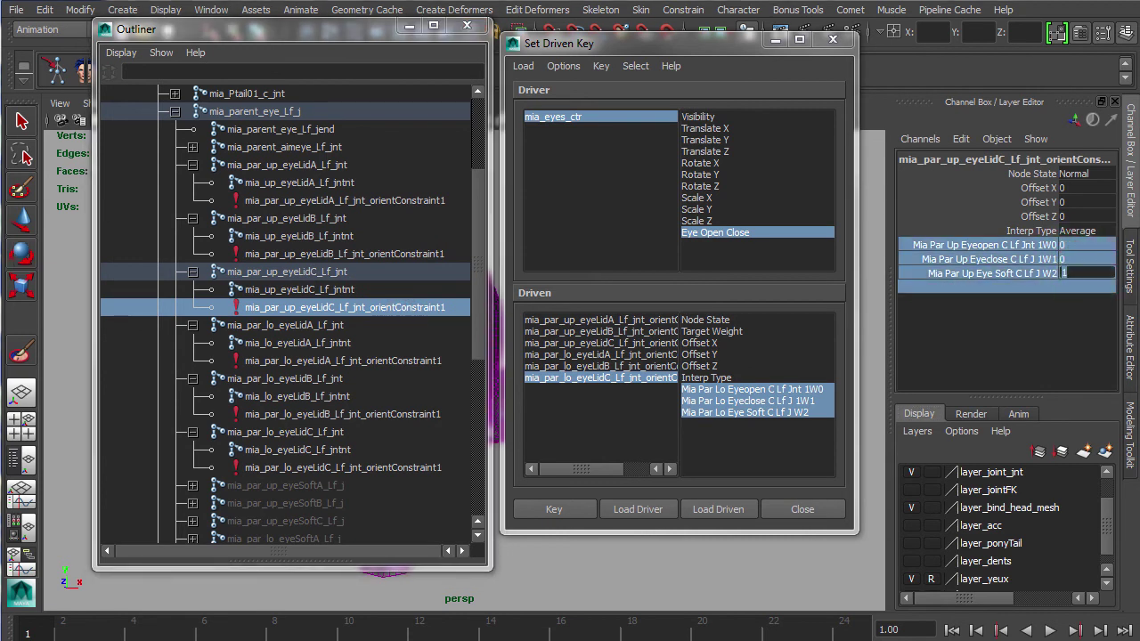
{"action": "left_click", "coordinate": [1043, 334]}
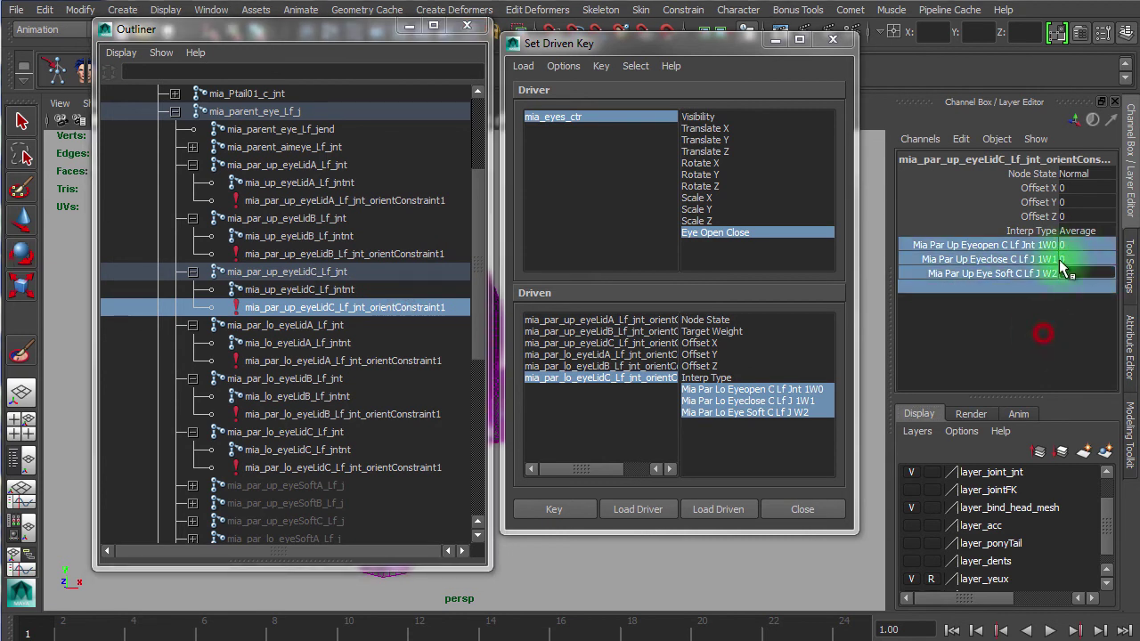
{"action": "left_click", "coordinate": [999, 265]}
{"action": "left_click", "coordinate": [1087, 257]}
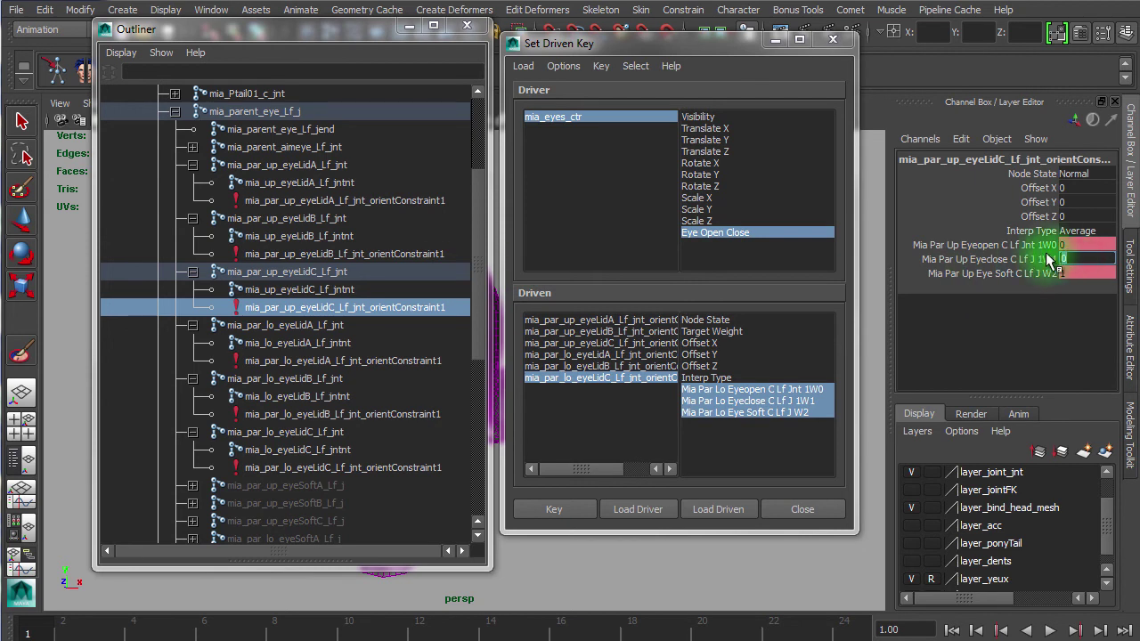
{"action": "left_click_drag", "start_coordinate": [1081, 248], "coordinate": [1081, 261]}
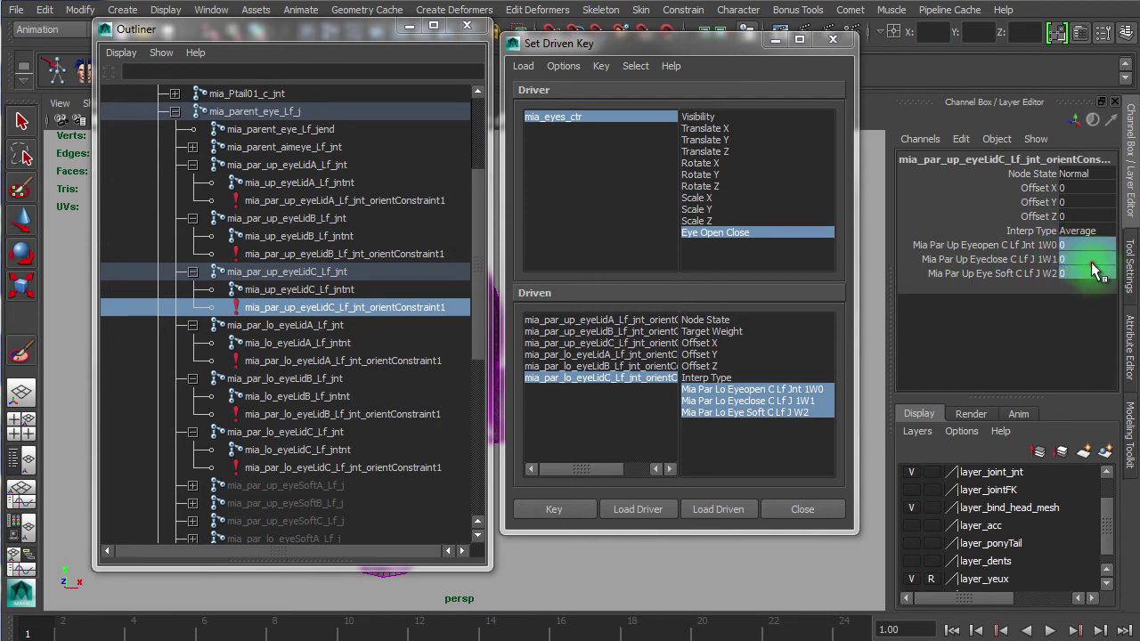
{"action": "type", "text": "1"}
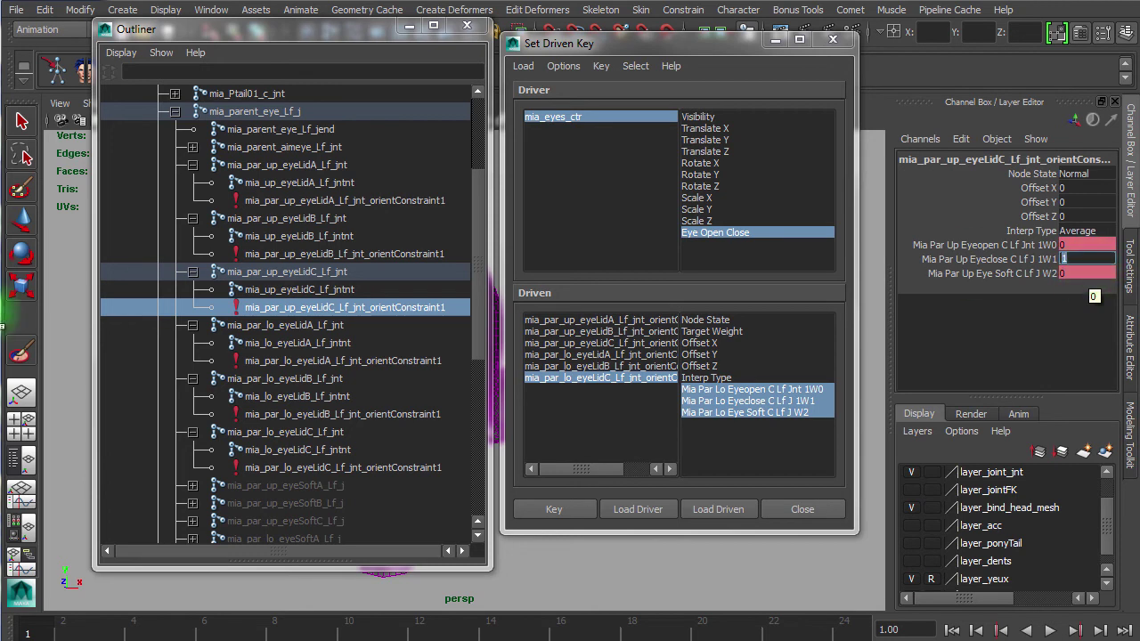
Set the Eyeclose weight to 1 and Eye Soft to 0 on the left lower eyelid A and B orient constraints
{"action": "left_click", "coordinate": [1082, 273]}
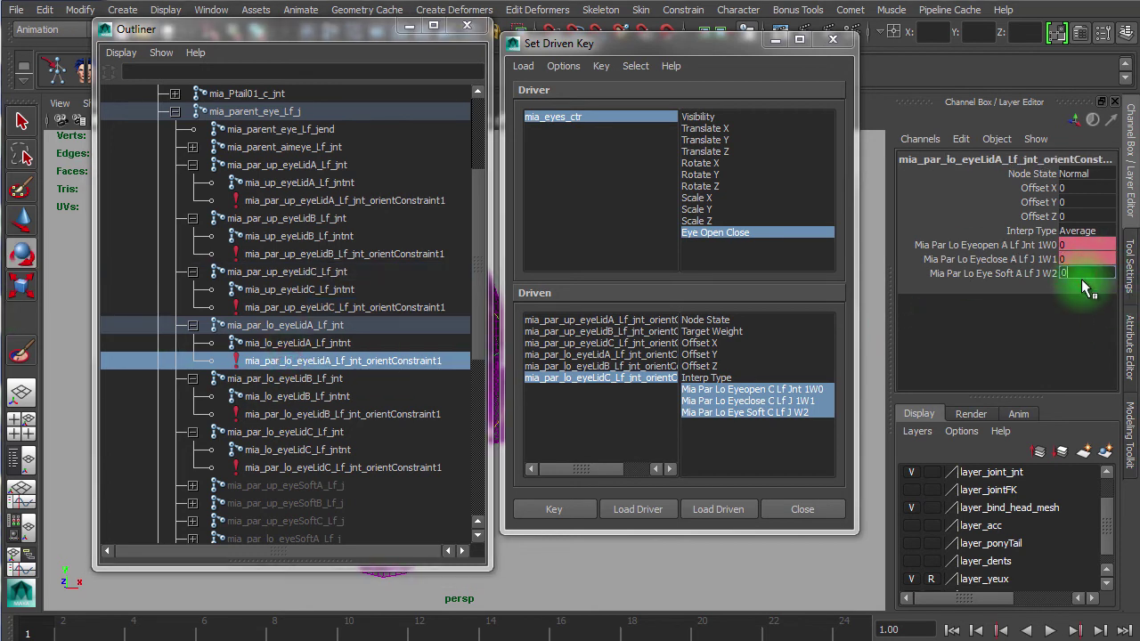
{"action": "key", "text": "Return"}
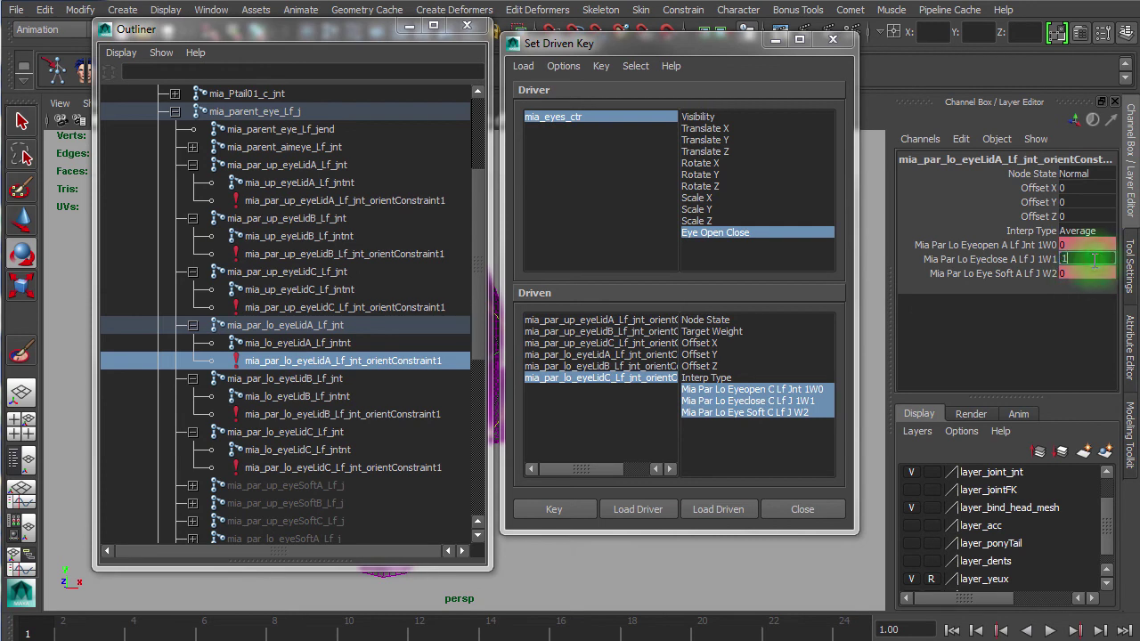
{"action": "left_click", "coordinate": [303, 414]}
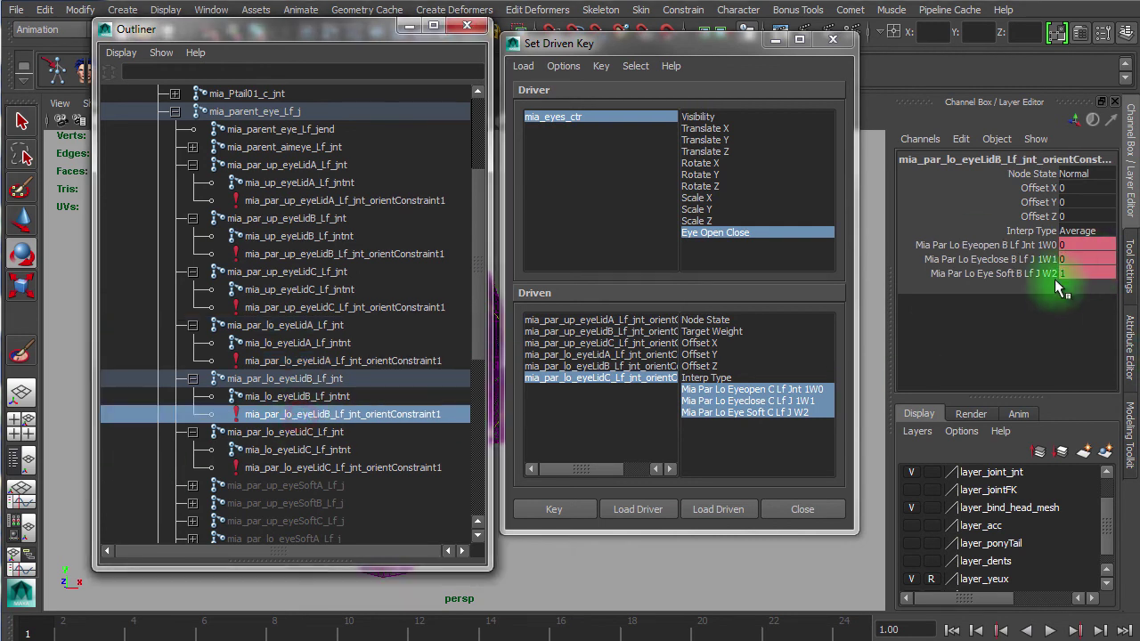
{"action": "left_click", "coordinate": [1074, 260]}
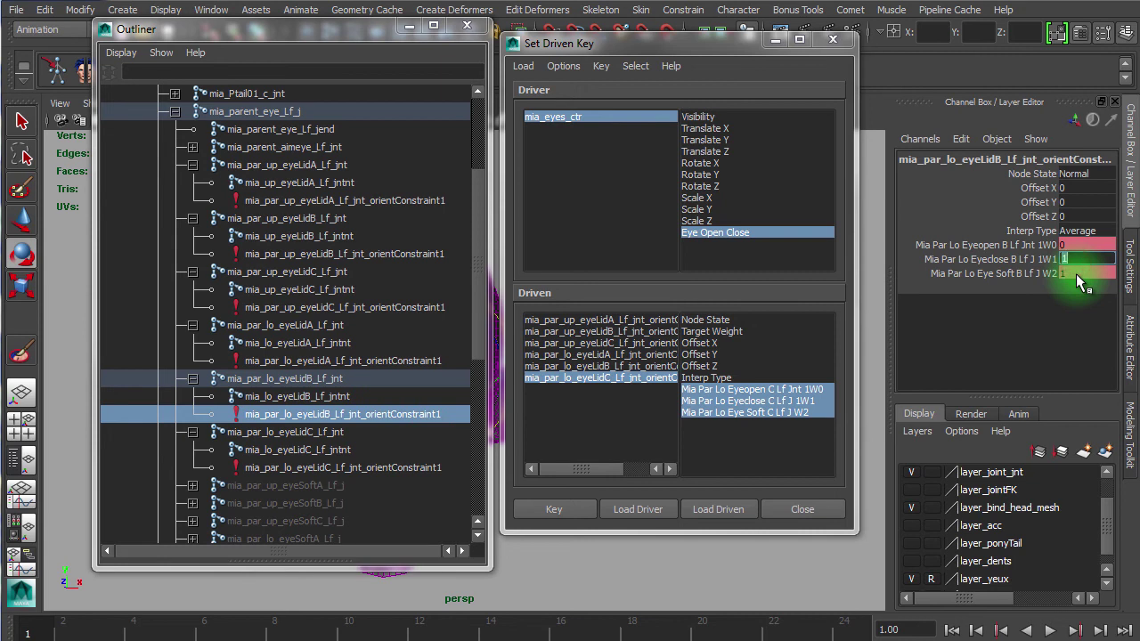
{"action": "left_click", "coordinate": [1076, 274]}
{"action": "type", "text": "0"}
Set the Eyeclose weight to 1 and Eye Soft to 0 on the left lower eyelid C orient constraint
{"action": "left_click", "coordinate": [298, 467]}
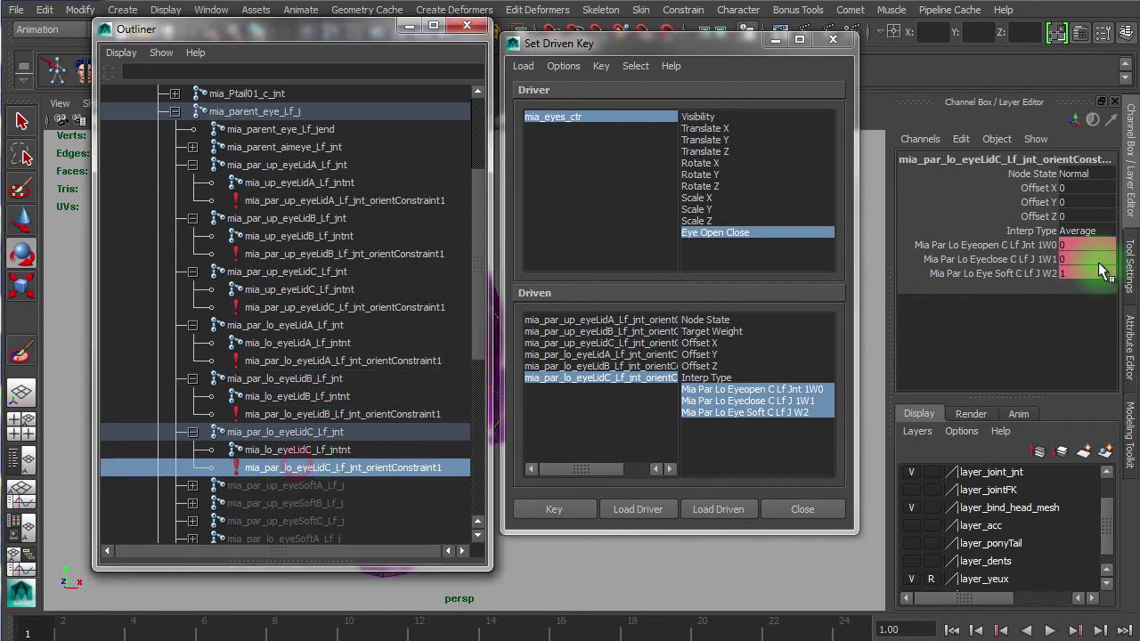
{"action": "left_click", "coordinate": [1088, 258]}
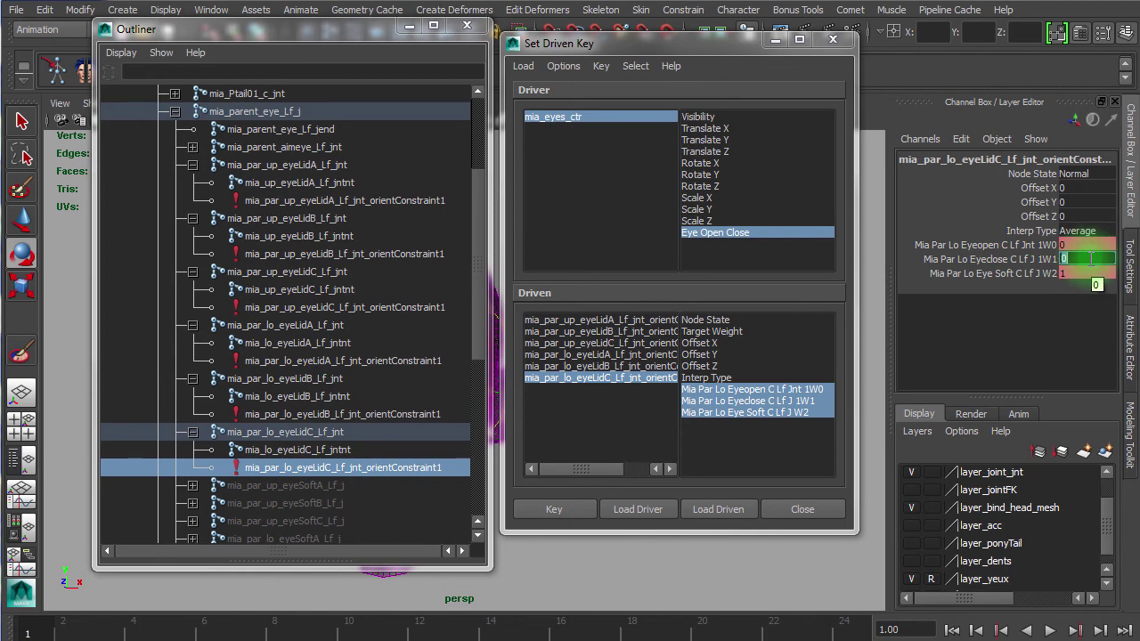
{"action": "type", "text": "1"}
{"action": "left_click", "coordinate": [1077, 275]}
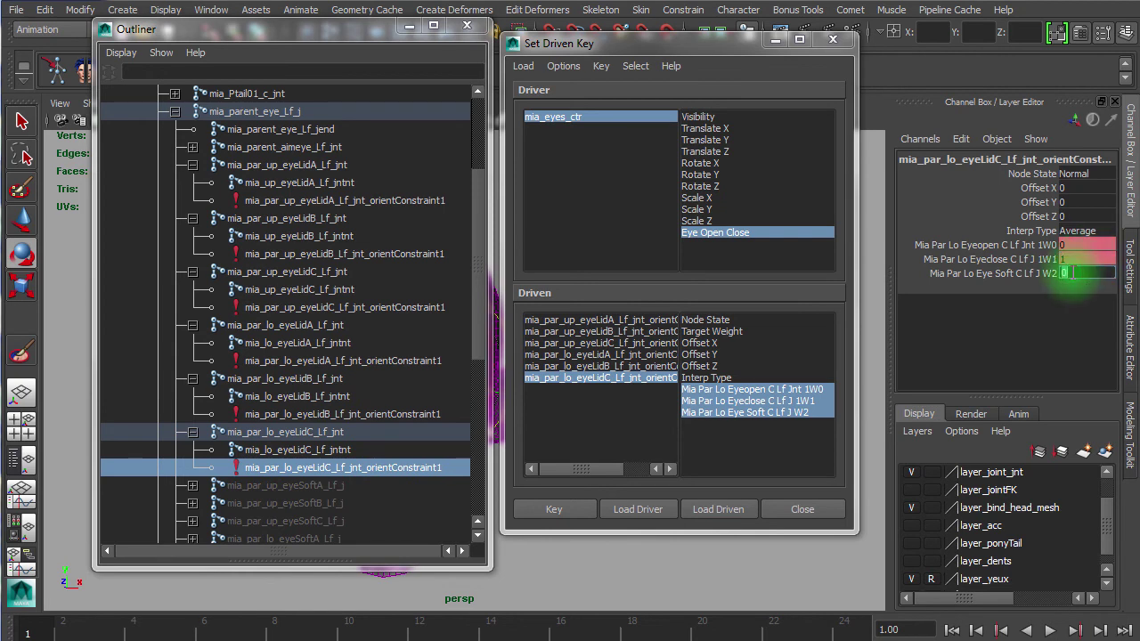
Review the Eyeopen, Eyeclose and Eye Soft weights on all six left eyelid orient constraints
{"action": "left_click", "coordinate": [298, 200]}
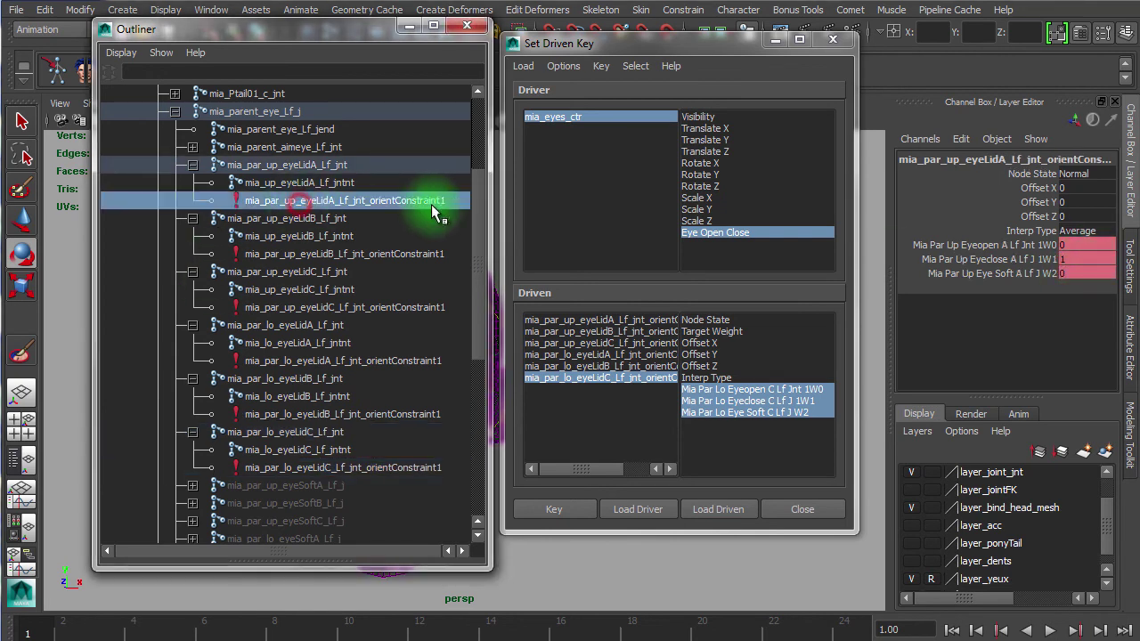
{"action": "left_click", "coordinate": [299, 254]}
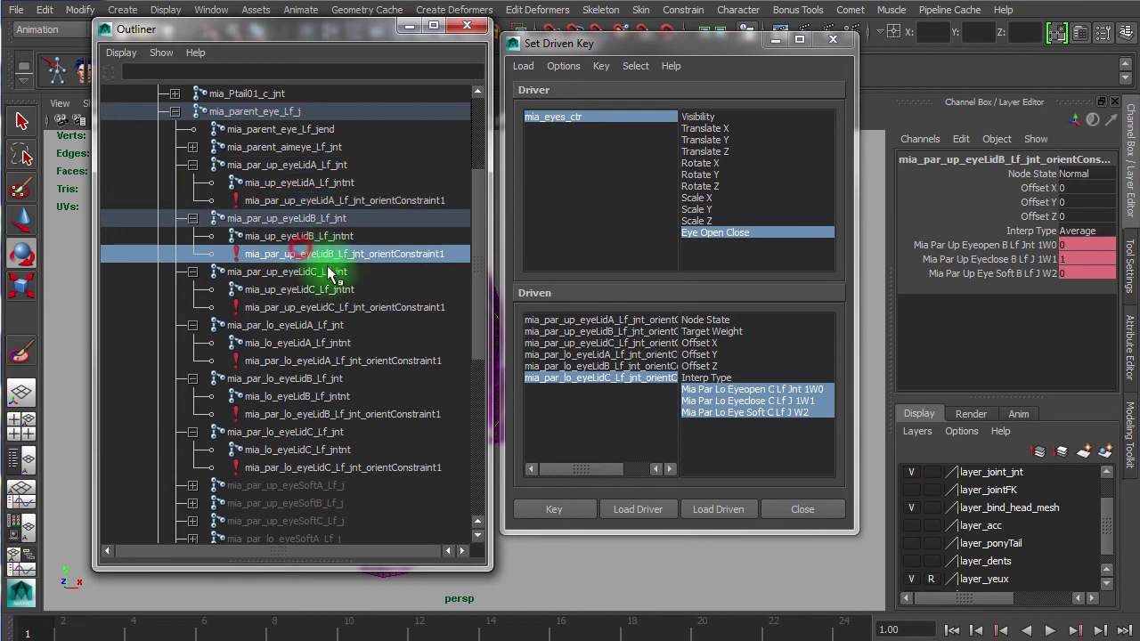
{"action": "left_click", "coordinate": [278, 307]}
{"action": "left_click", "coordinate": [300, 361]}
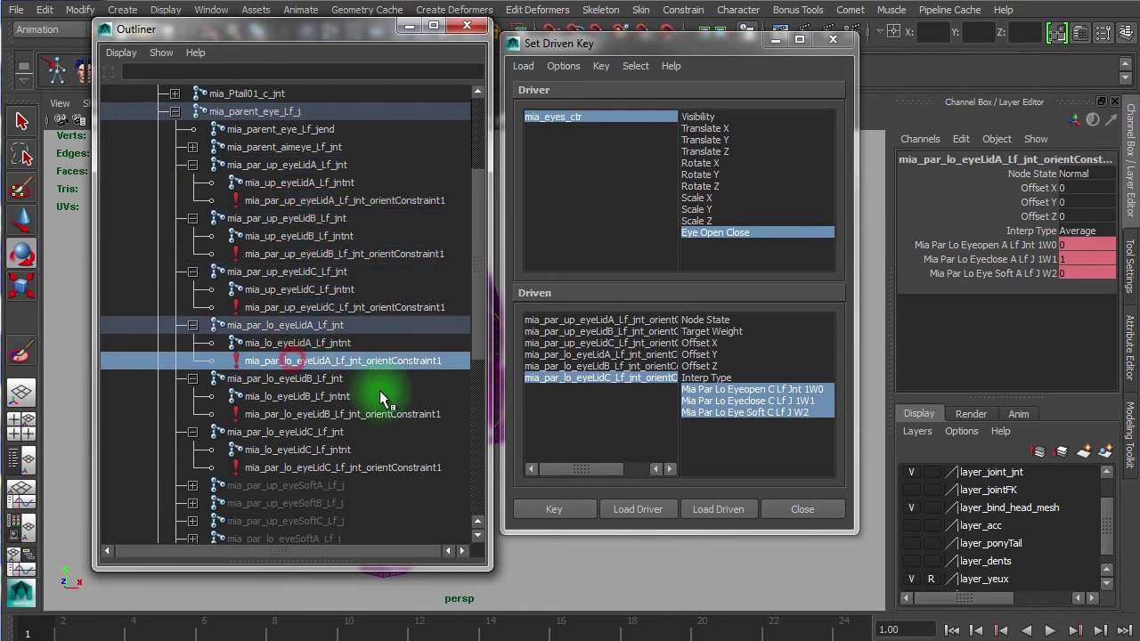
{"action": "left_click", "coordinate": [349, 414]}
{"action": "left_click", "coordinate": [348, 467]}
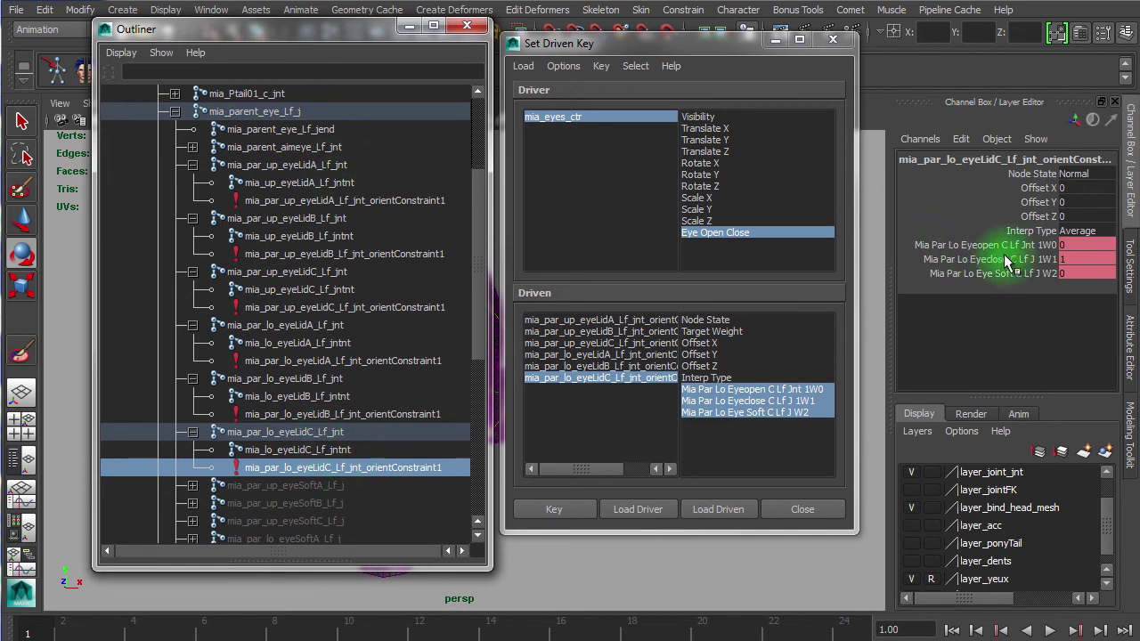
{"action": "left_click", "coordinate": [301, 431]}
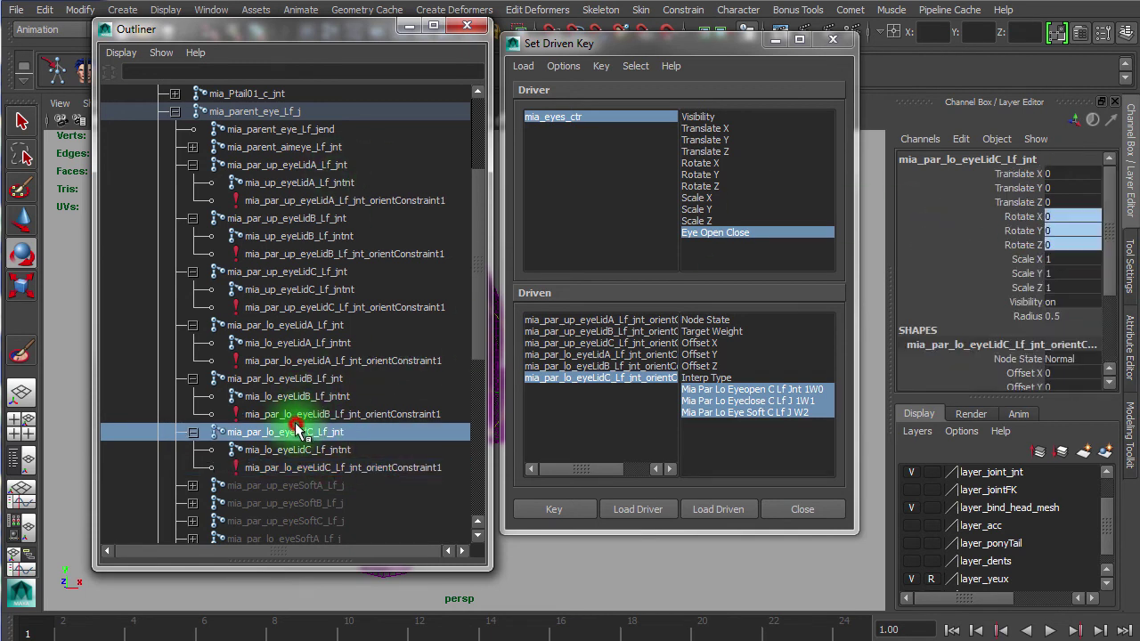
{"action": "left_click", "coordinate": [297, 414]}
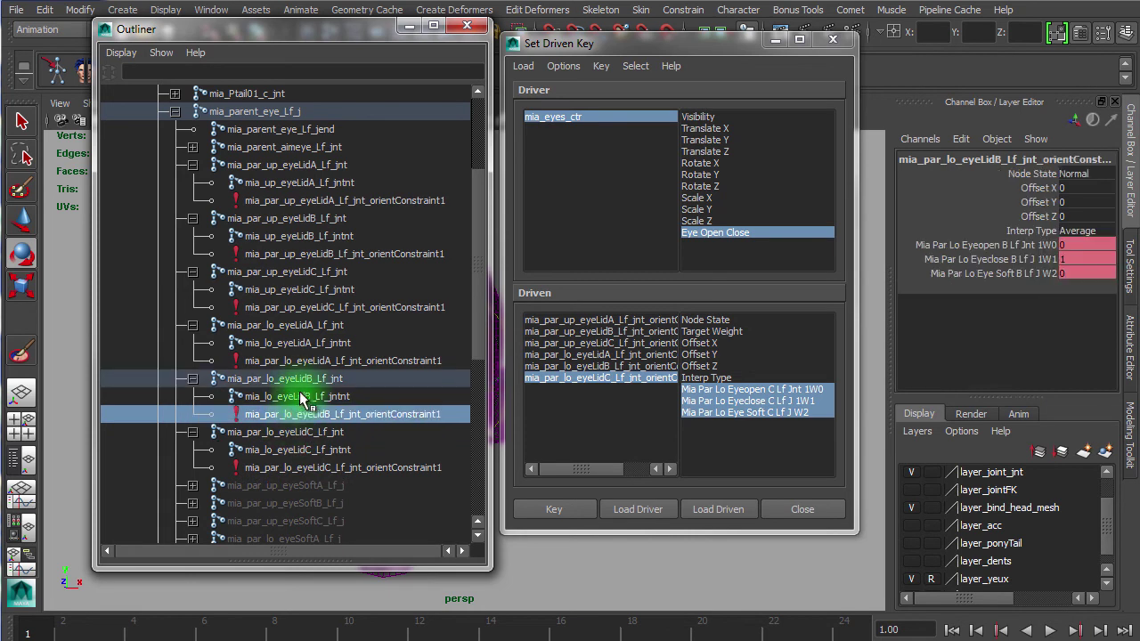
{"action": "left_click", "coordinate": [302, 361]}
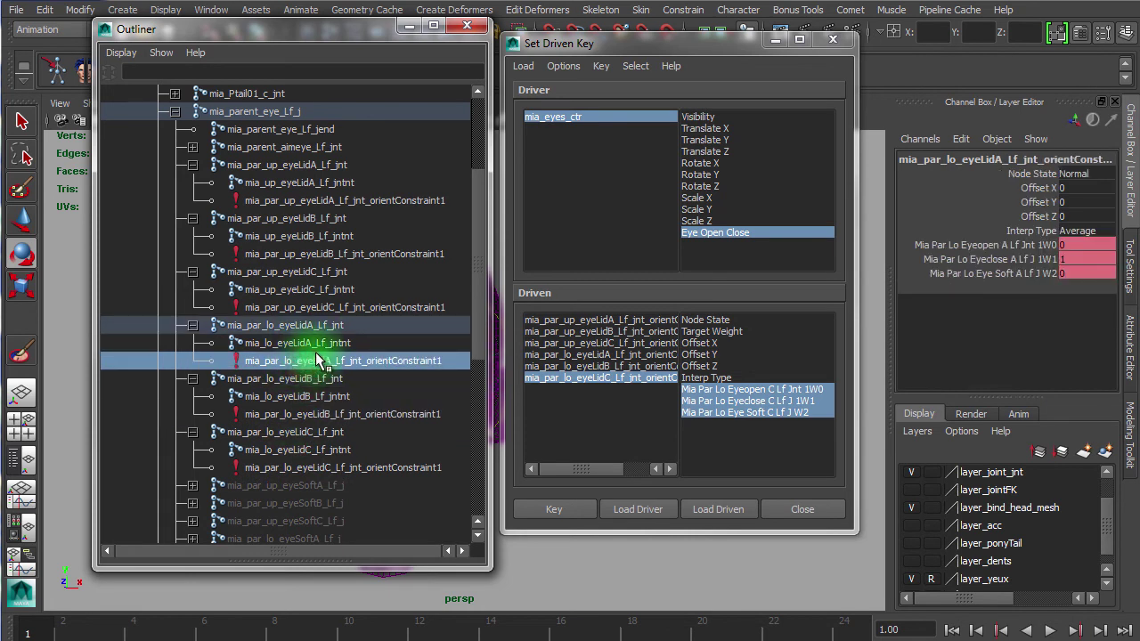
{"action": "left_click", "coordinate": [329, 307]}
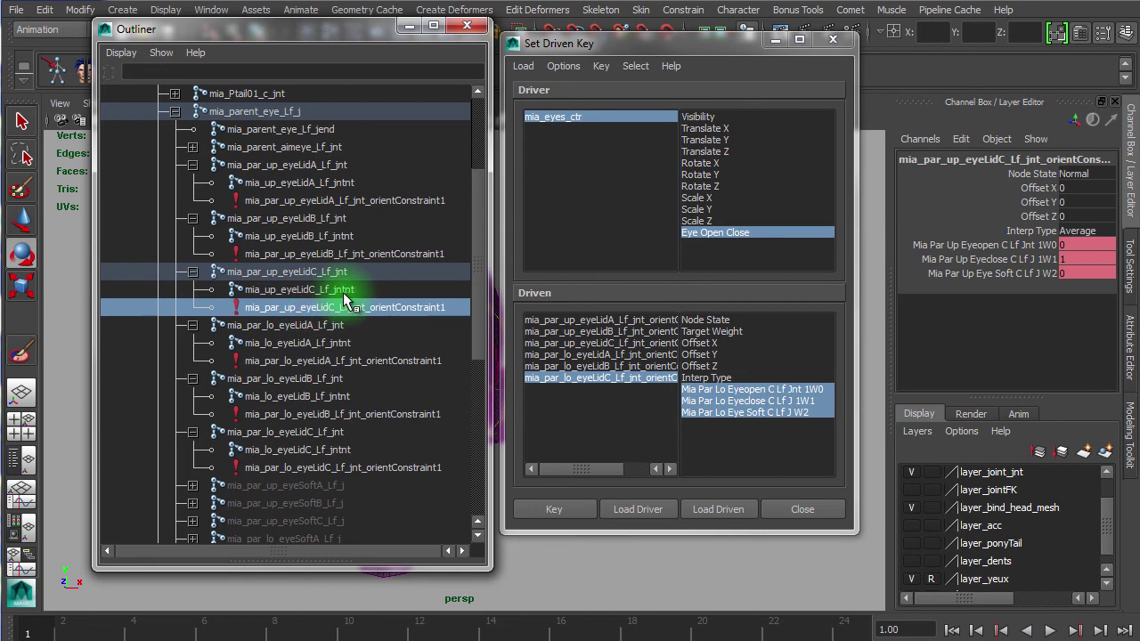
{"action": "left_click", "coordinate": [297, 256]}
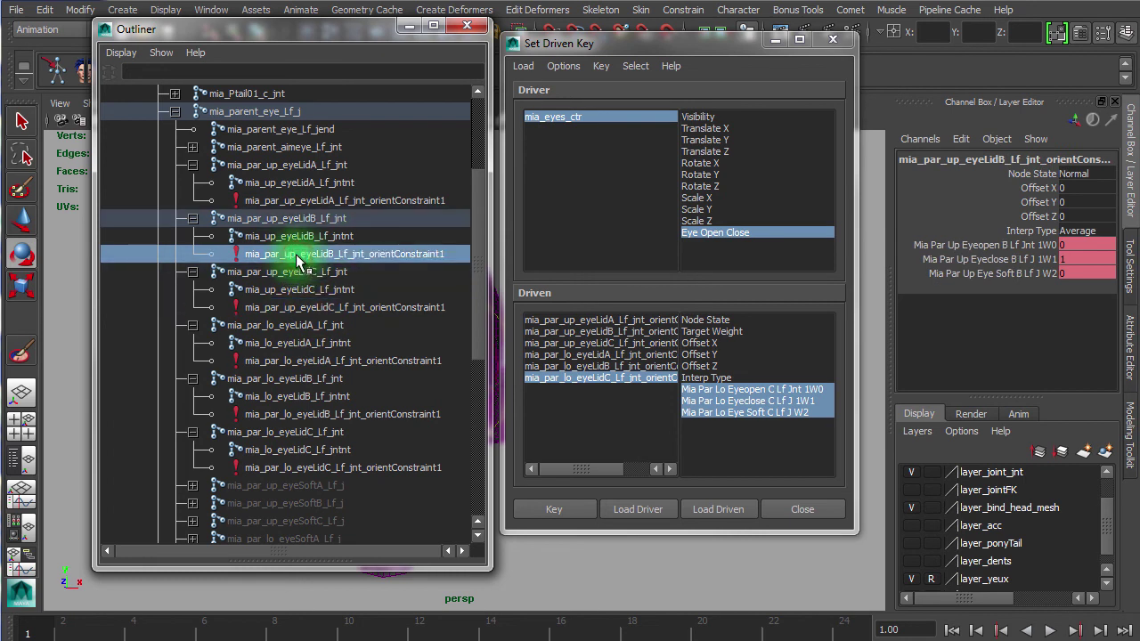
{"action": "left_click", "coordinate": [279, 202]}
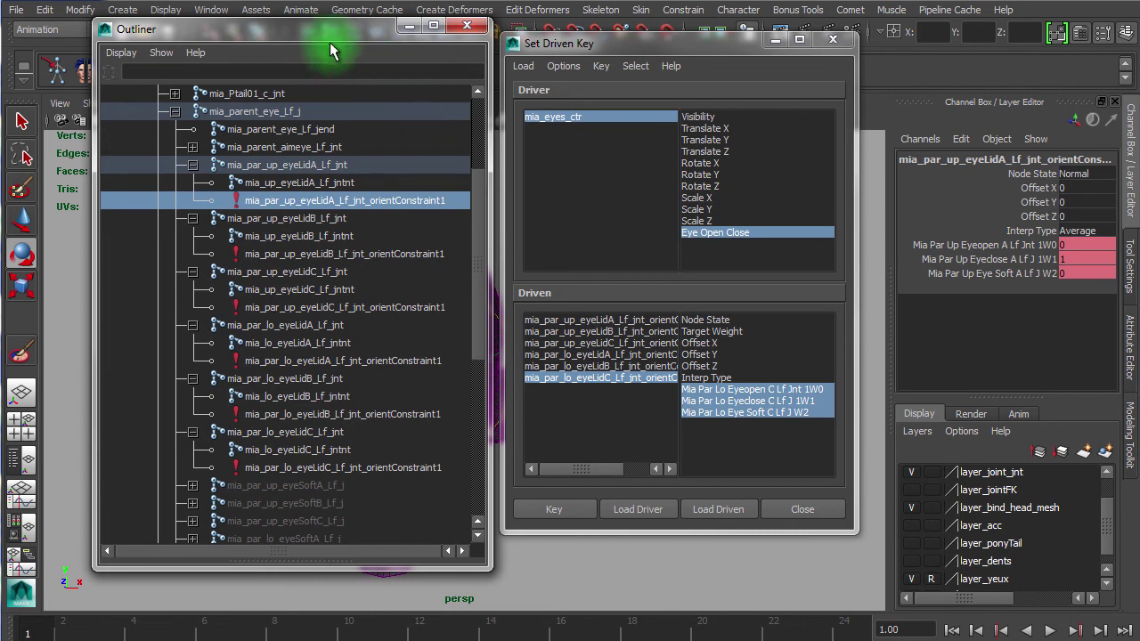
Key the closed-pose weights of the left lower eyelid C, B and A orient constraints against mia_eyes_ctr's Eye Open Close
{"action": "left_click_drag", "start_coordinate": [330, 31], "coordinate": [325, 23]}
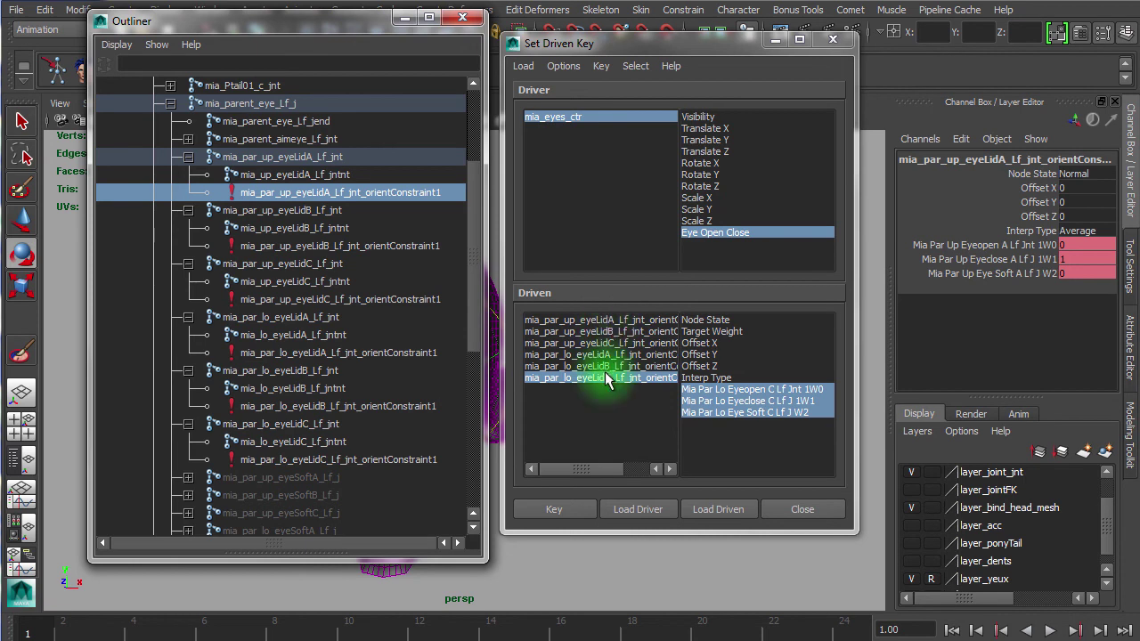
{"action": "left_click", "coordinate": [562, 508]}
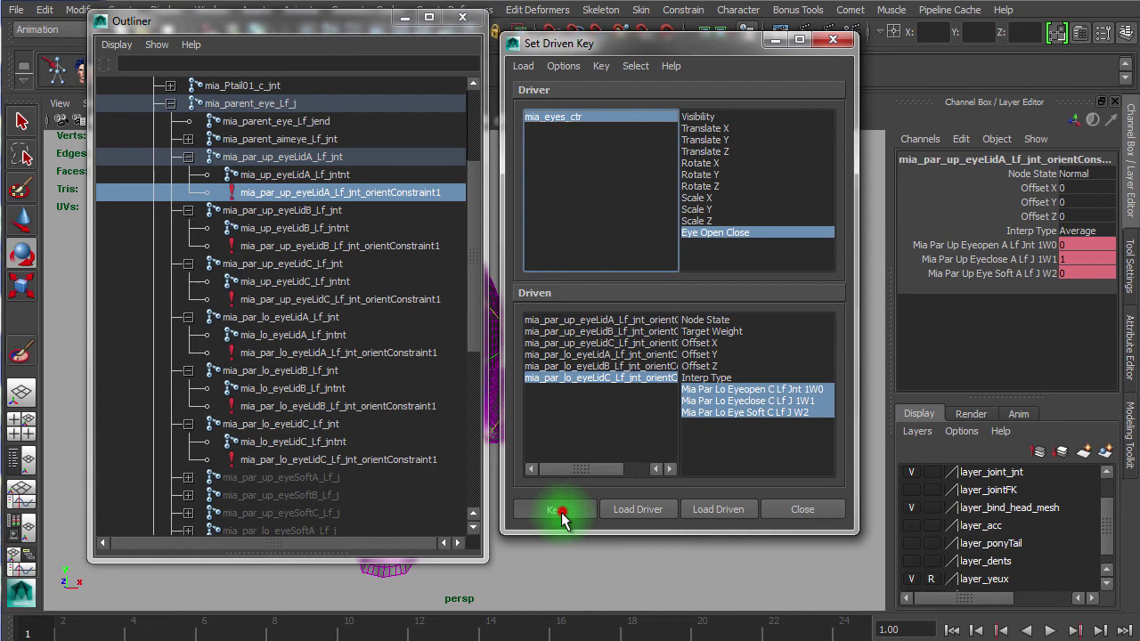
{"action": "left_click", "coordinate": [579, 368]}
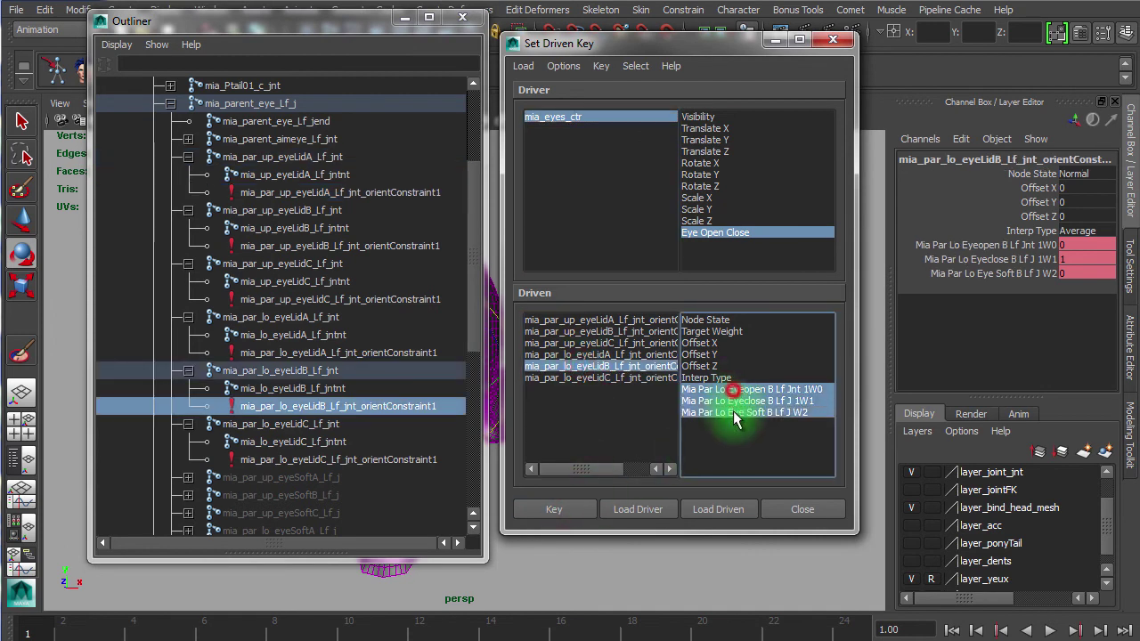
{"action": "left_click", "coordinate": [578, 355]}
{"action": "left_click_drag", "start_coordinate": [732, 389], "coordinate": [734, 413]}
{"action": "left_click", "coordinate": [574, 510]}
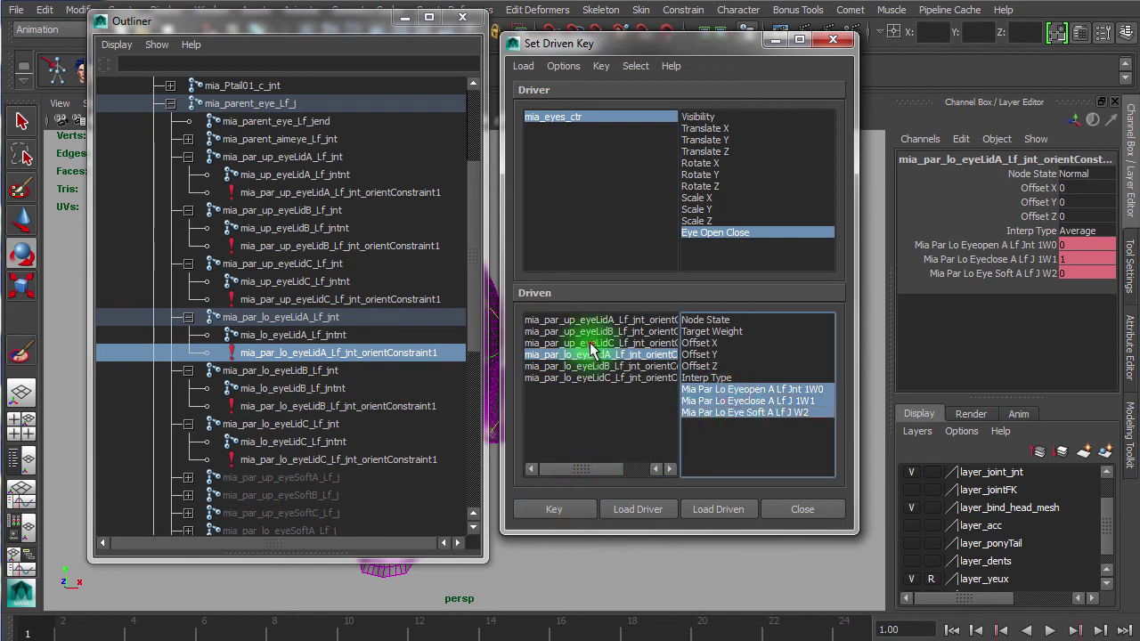
Key the closed-pose weights of the left upper eyelid C, B and A orient constraints against mia_eyes_ctr's Eye Open Close
{"action": "left_click", "coordinate": [583, 343]}
{"action": "left_click_drag", "start_coordinate": [704, 389], "coordinate": [722, 412]}
{"action": "left_click", "coordinate": [589, 509]}
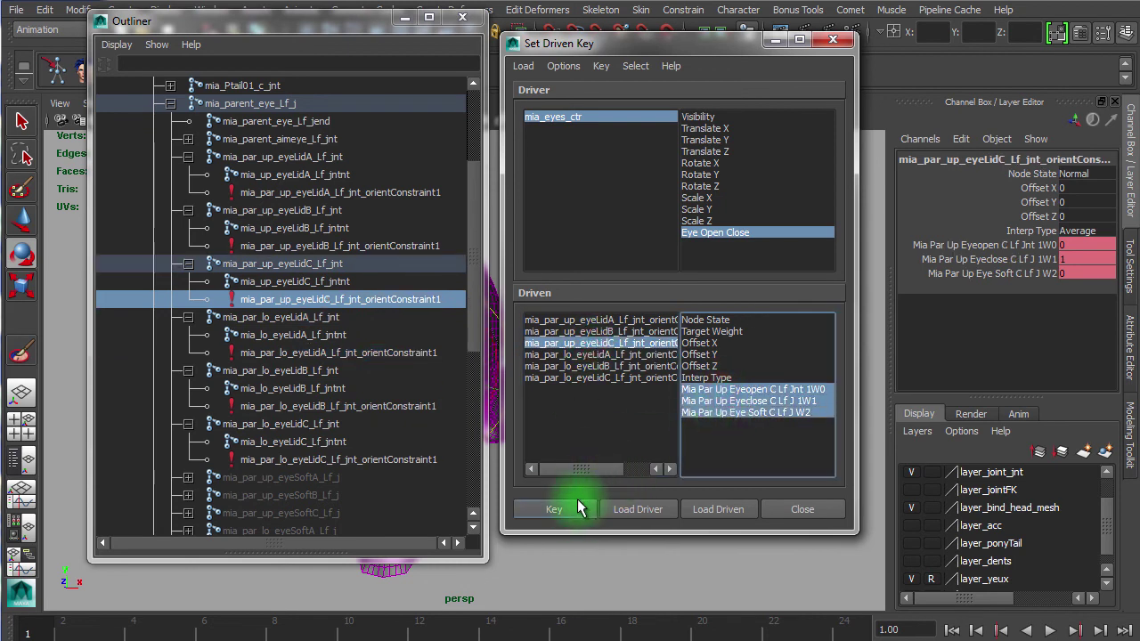
{"action": "left_click", "coordinate": [596, 332]}
{"action": "left_click_drag", "start_coordinate": [699, 390], "coordinate": [713, 423]}
{"action": "left_click", "coordinate": [557, 510]}
{"action": "left_click", "coordinate": [580, 319]}
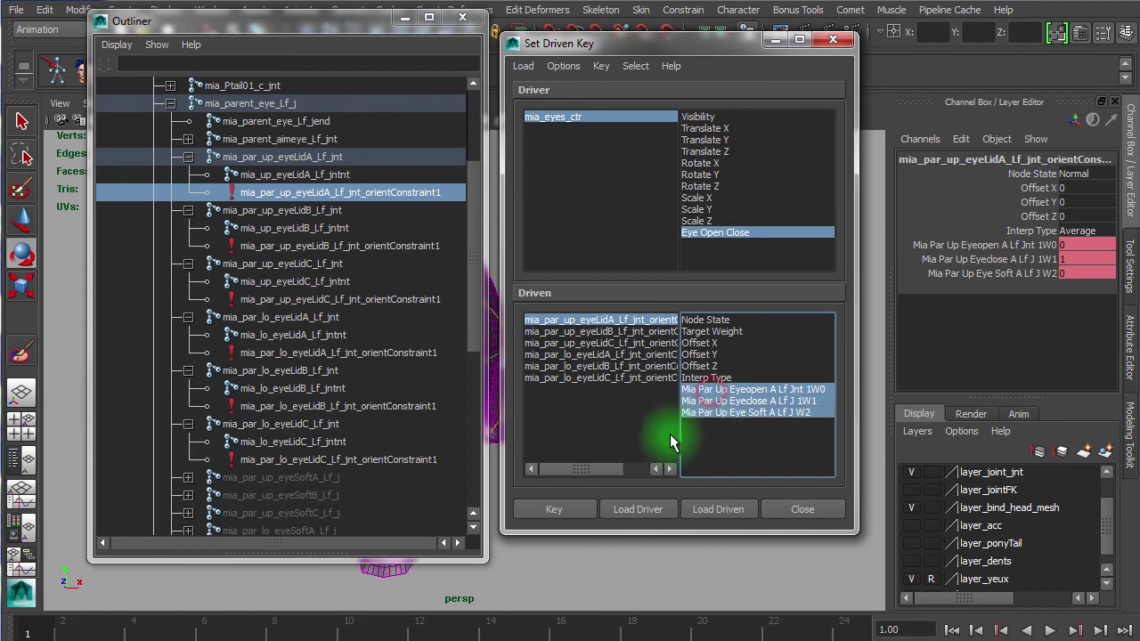
{"action": "left_click", "coordinate": [575, 513]}
Clear the floating windows off the head, select mia_eyes_ctr and move it to Translate X -2.632, Y -1.336, Z 0.217
{"action": "left_click_drag", "start_coordinate": [362, 26], "coordinate": [0, 27]}
{"action": "left_click", "coordinate": [673, 33]}
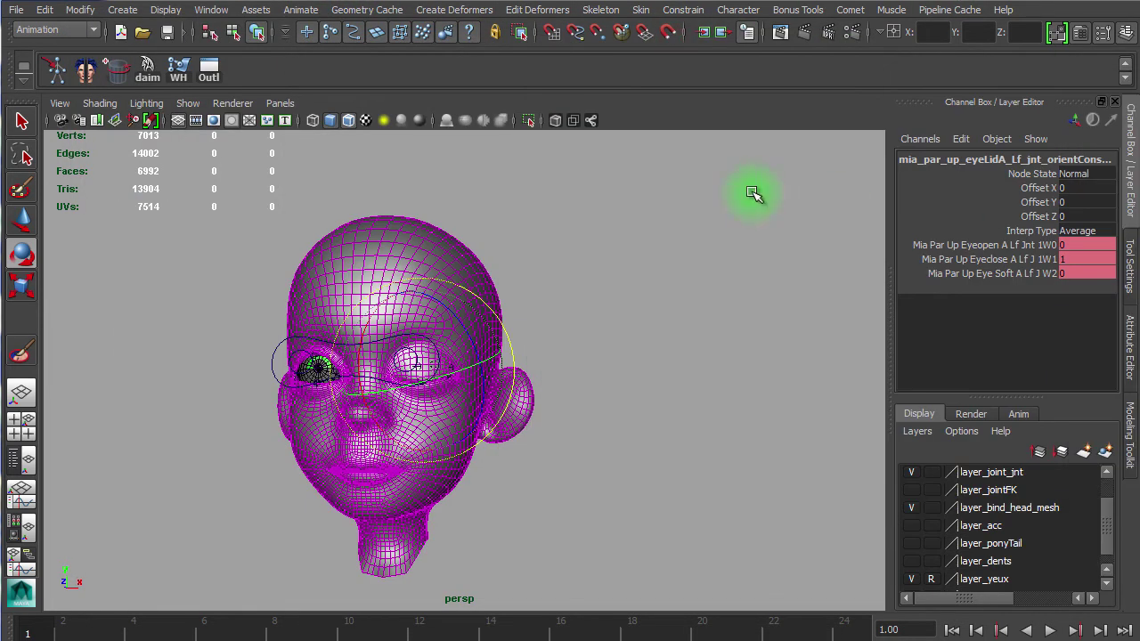
{"action": "left_click", "coordinate": [653, 172]}
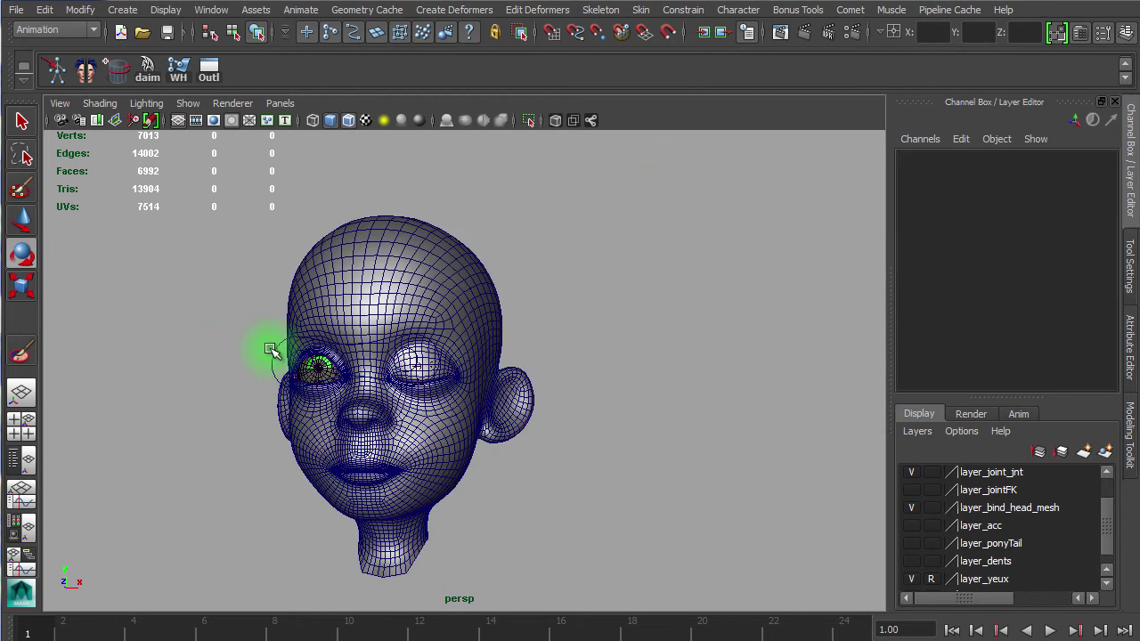
{"action": "left_click", "coordinate": [272, 350]}
{"action": "left_click", "coordinate": [1085, 331]}
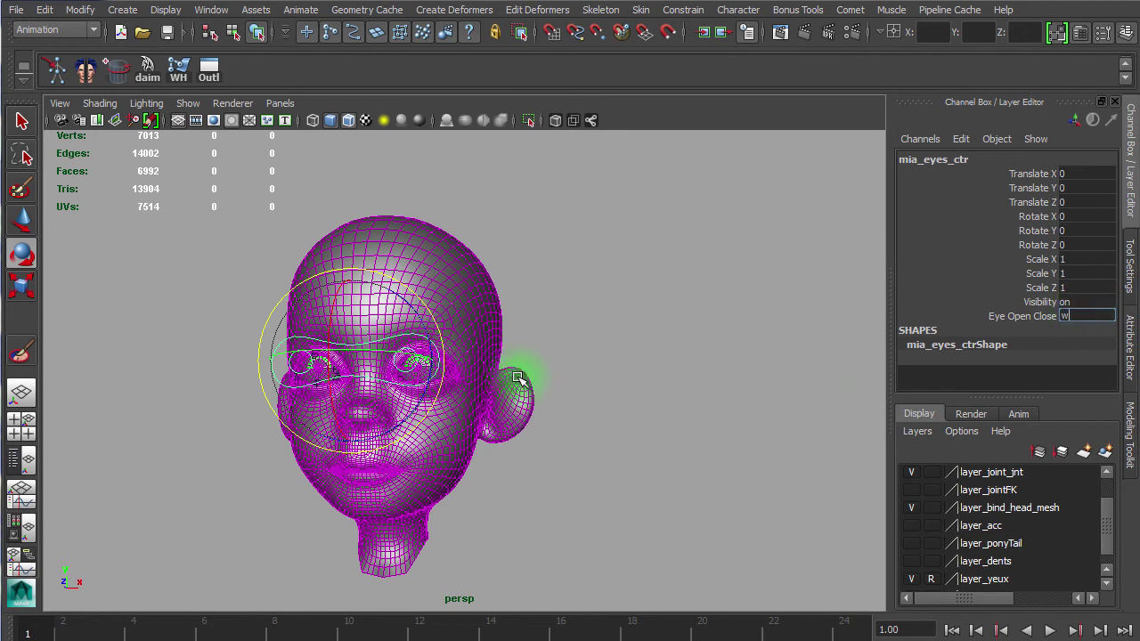
{"action": "key", "text": "w"}
{"action": "right_click_drag", "start_coordinate": [501, 395], "coordinate": [805, 409], "text": "alt"}
{"action": "middle_click_drag", "start_coordinate": [688, 385], "coordinate": [826, 365], "text": "alt"}
{"action": "left_click_drag", "start_coordinate": [301, 328], "coordinate": [240, 374]}
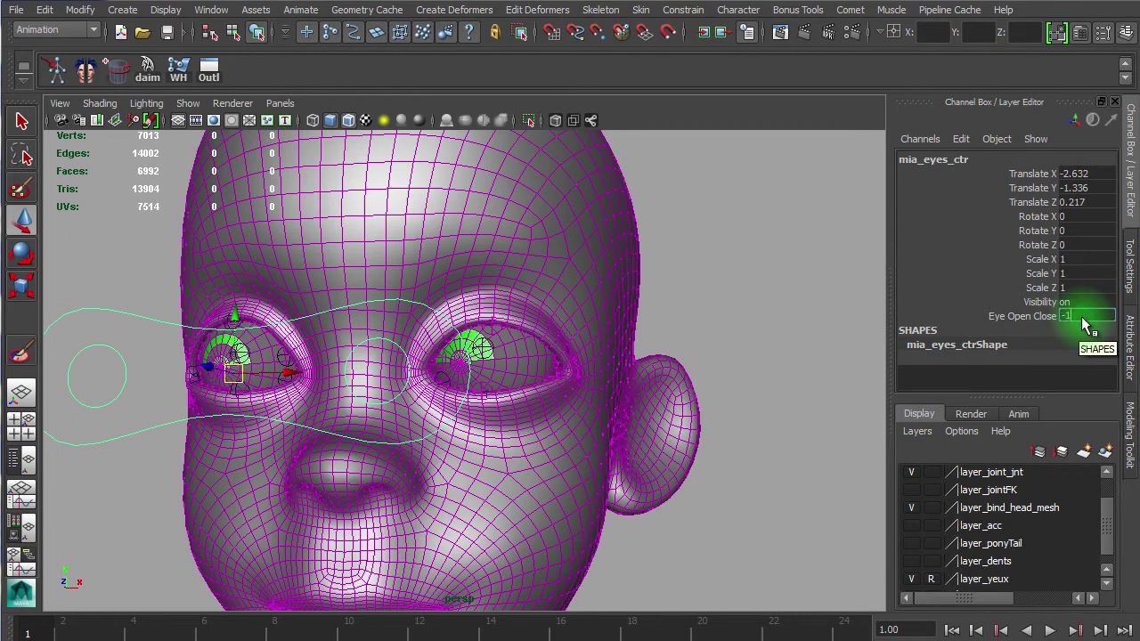
Set Eye Open Close on mia_eyes_ctr to -10 and scrub it to test the left eyelids
{"action": "key", "text": "Return"}
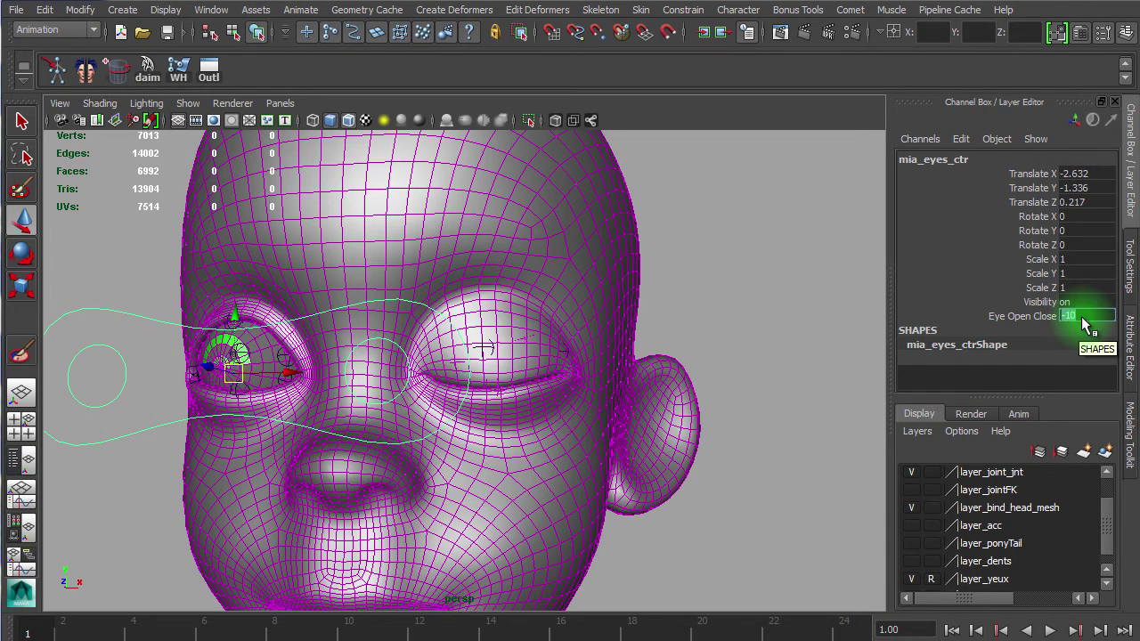
{"action": "left_click", "coordinate": [1021, 318]}
{"action": "middle_click_drag", "start_coordinate": [687, 308], "coordinate": [503, 328]}
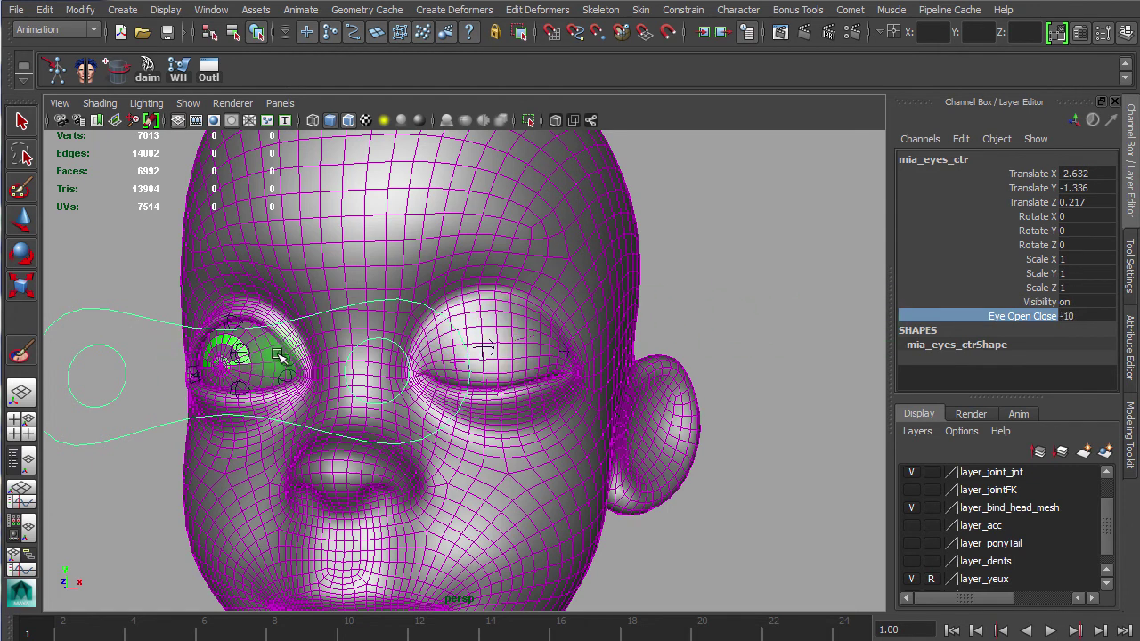
Scrub Eye Open Close to about -8.2 and reposition mia_eyes_ctr at Translate X -1.414, Y -0.027, Z 0.2 to test the eyelids
{"action": "left_click_drag", "start_coordinate": [228, 371], "coordinate": [286, 372]}
{"action": "left_click", "coordinate": [1036, 316]}
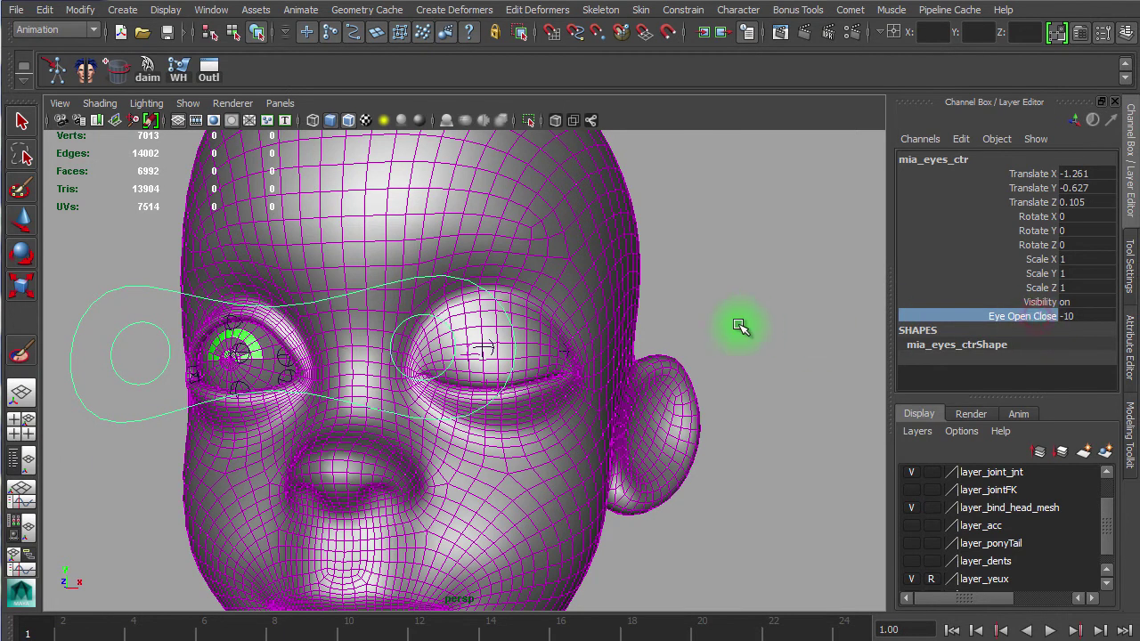
{"action": "mouse_move", "coordinate": [746, 328]}
{"action": "middle_mouse_down"}
{"action": "mouse_move", "coordinate": [768, 326]}
{"action": "mouse_move", "coordinate": [763, 335]}
{"action": "middle_mouse_up"}
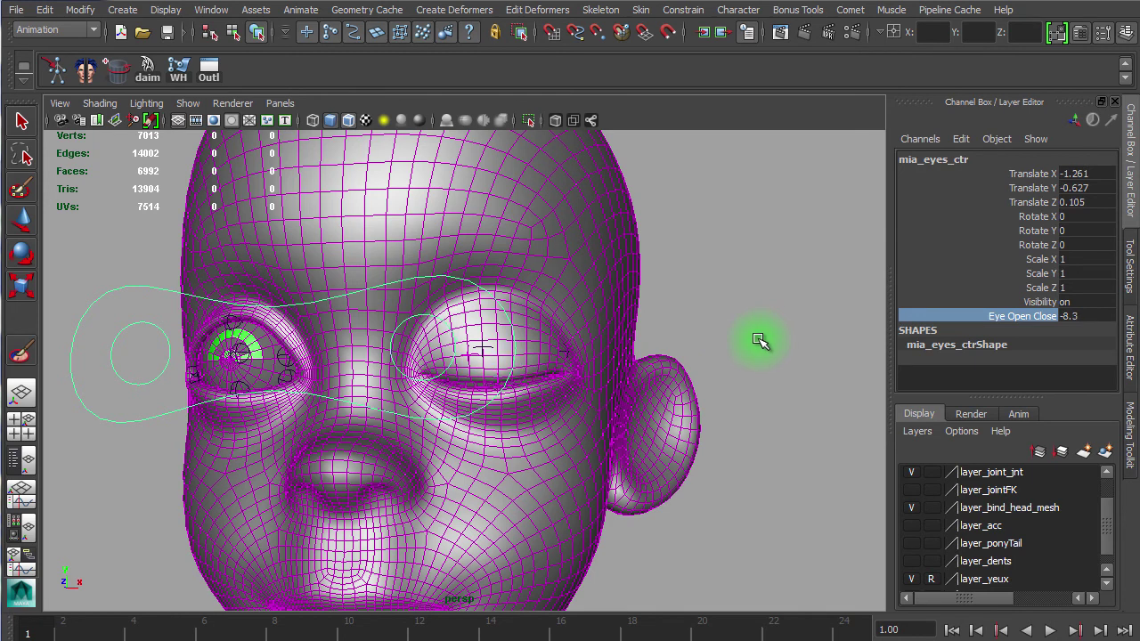
{"action": "middle_click_drag", "start_coordinate": [753, 340], "coordinate": [761, 336]}
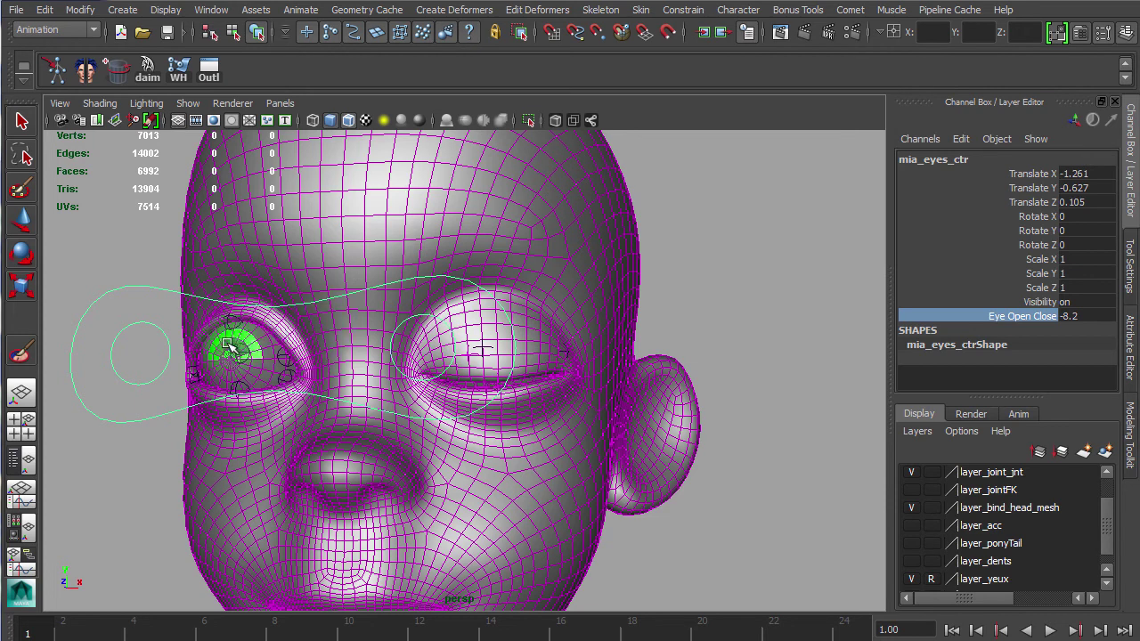
{"action": "left_click_drag", "start_coordinate": [277, 355], "coordinate": [273, 331]}
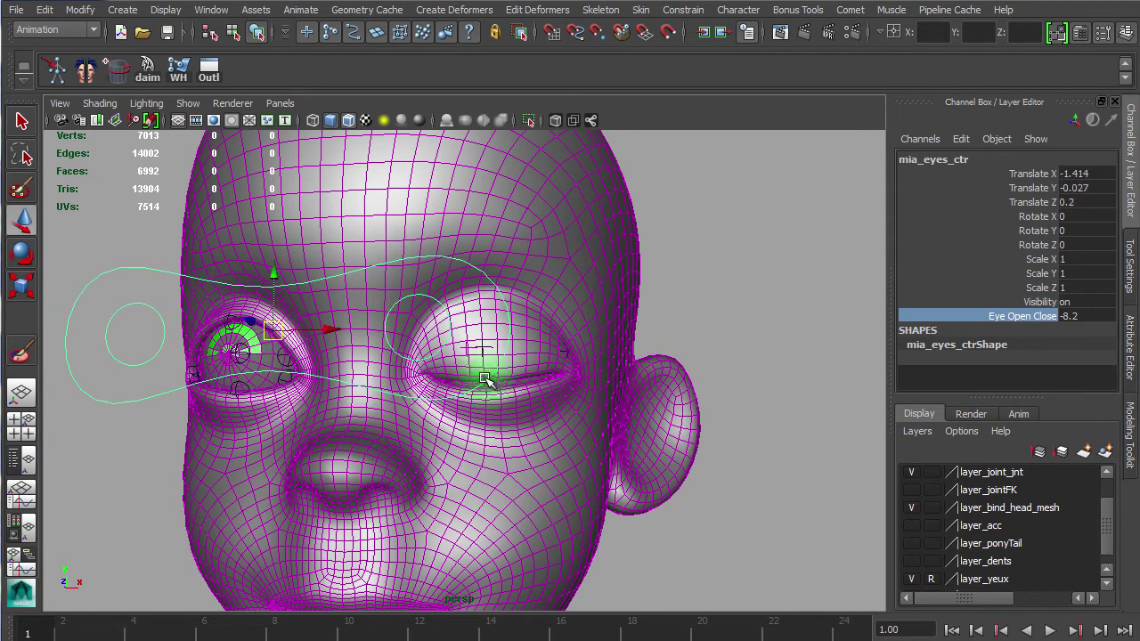
Set Eye Open Close on mia_eyes_ctr to 10 and arrange the Outliner and Set Driven Key windows for keying
{"action": "double_click", "coordinate": [1068, 316]}
{"action": "key", "text": "Return"}
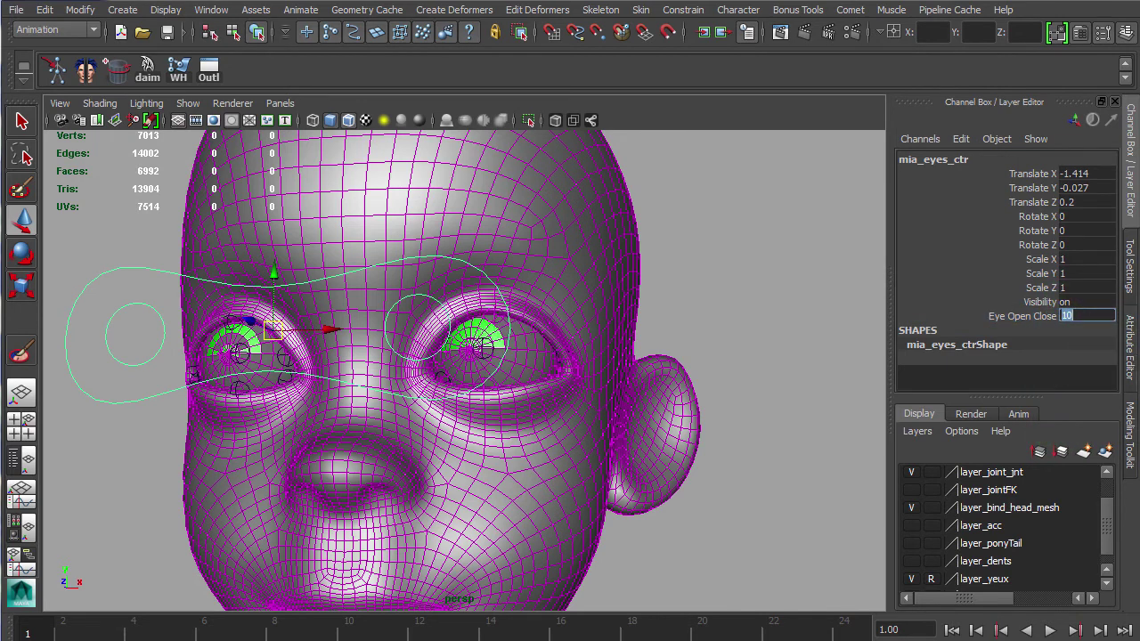
{"action": "left_click_drag", "start_coordinate": [630, 111], "coordinate": [765, 79]}
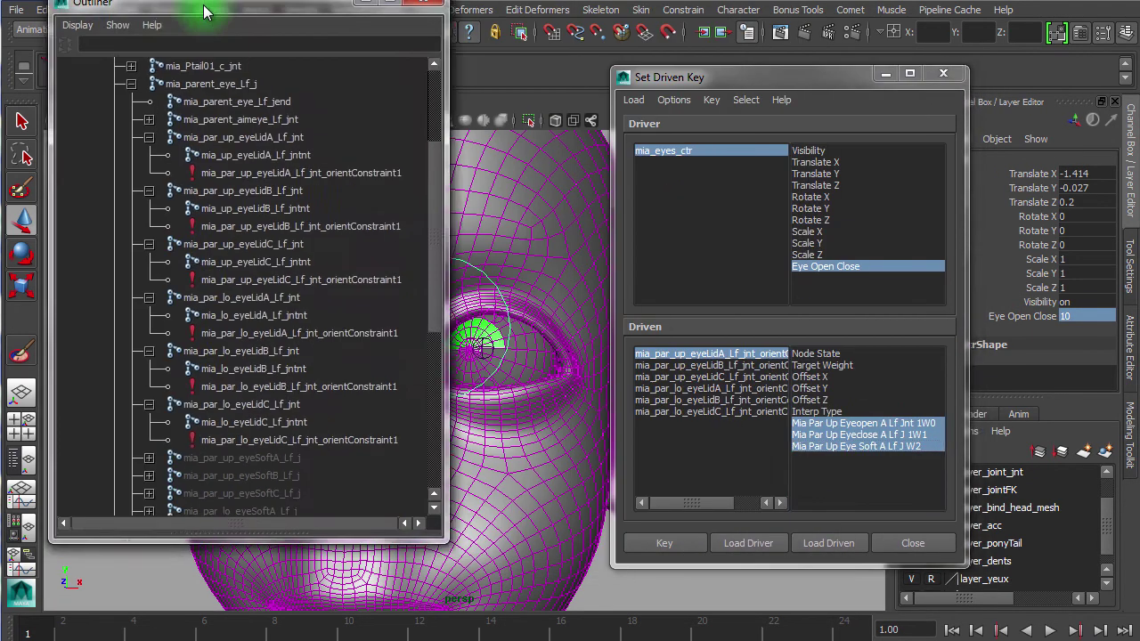
{"action": "left_click_drag", "start_coordinate": [211, 10], "coordinate": [132, 7]}
Set the Eyeopen weight to 1 and Eye Soft to 0 on the left upper eyelid A orient constraint
{"action": "left_click", "coordinate": [239, 172]}
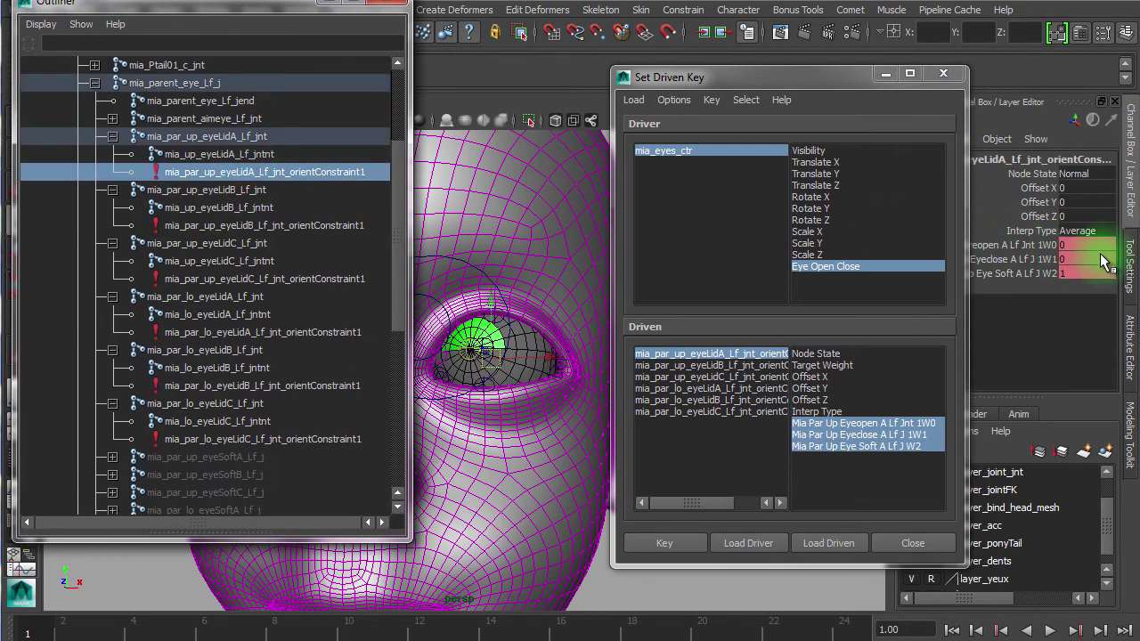
{"action": "left_click", "coordinate": [1098, 246]}
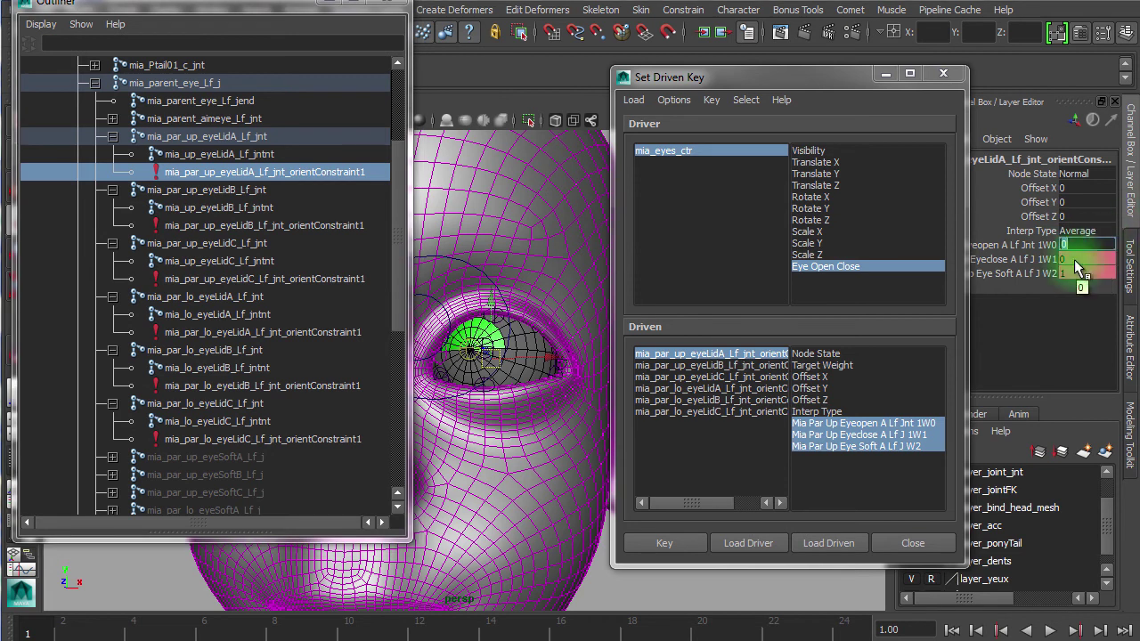
{"action": "left_click", "coordinate": [1076, 273]}
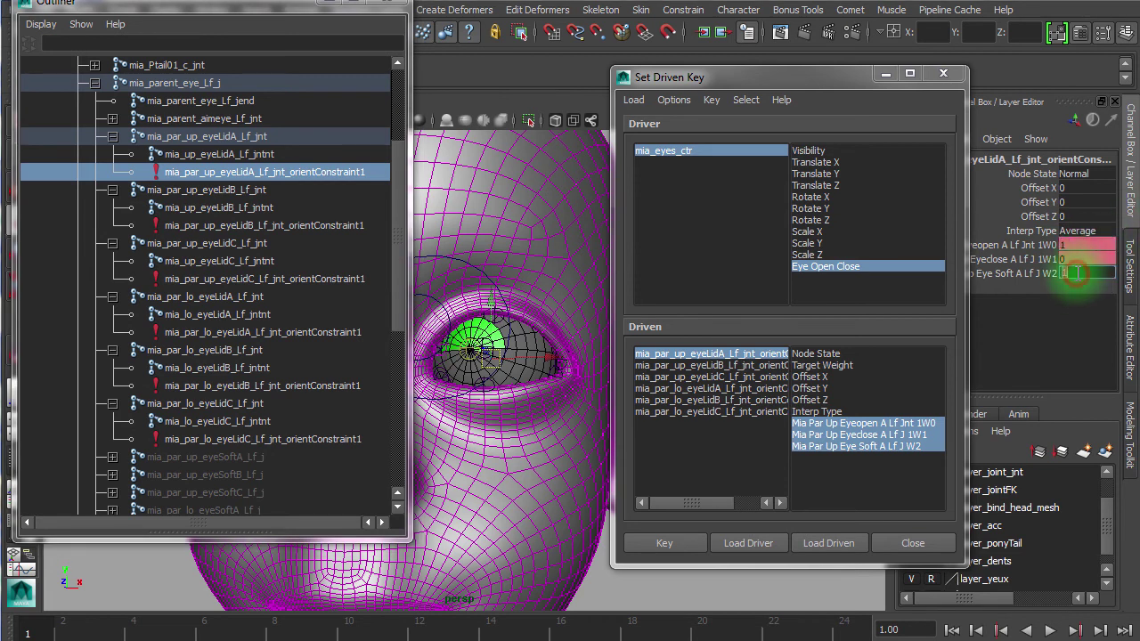
Set the Eyeopen weight to 1 and Eye Soft to 0 on the left upper eyelid B orient constraint
{"action": "left_click", "coordinate": [197, 225]}
{"action": "left_click_drag", "start_coordinate": [1070, 242], "coordinate": [1073, 276]}
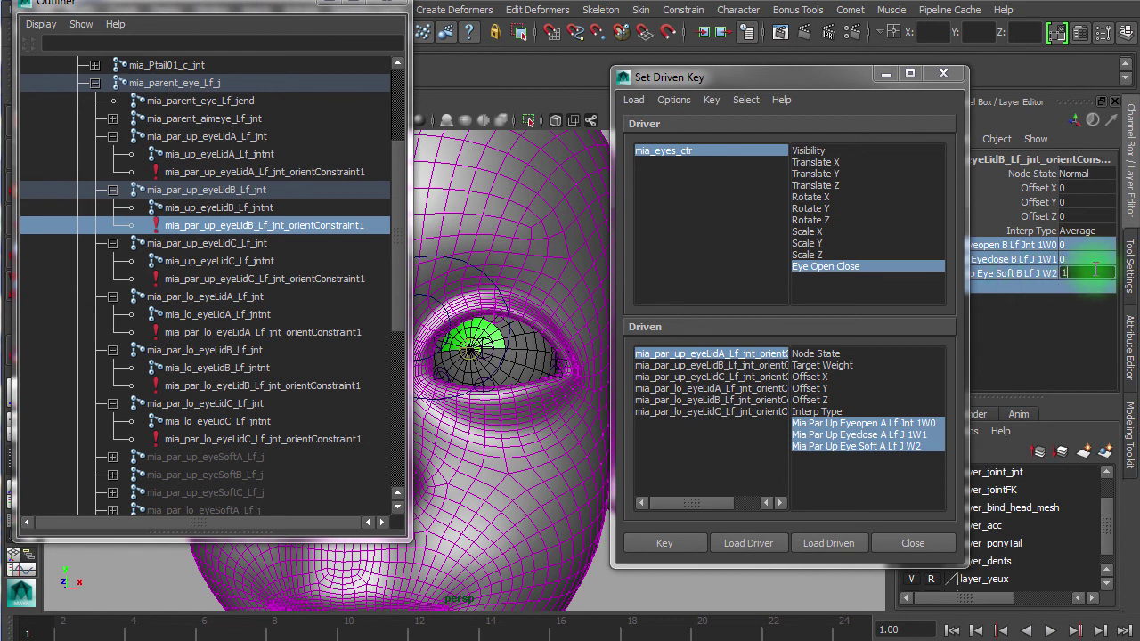
{"action": "left_click", "coordinate": [1097, 258]}
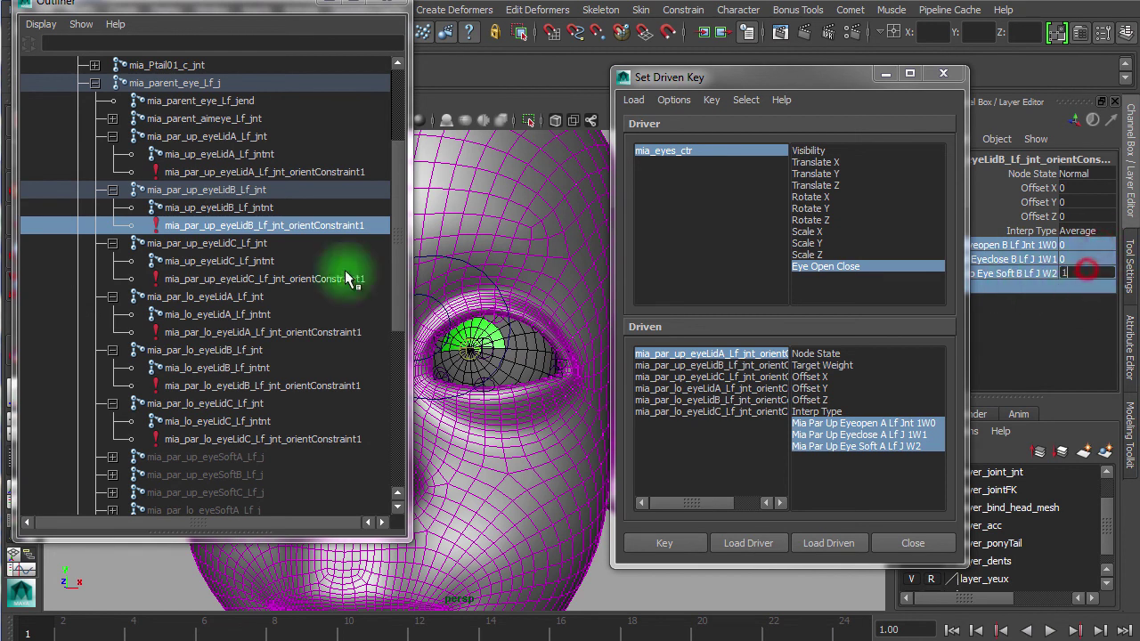
{"action": "left_click", "coordinate": [229, 172]}
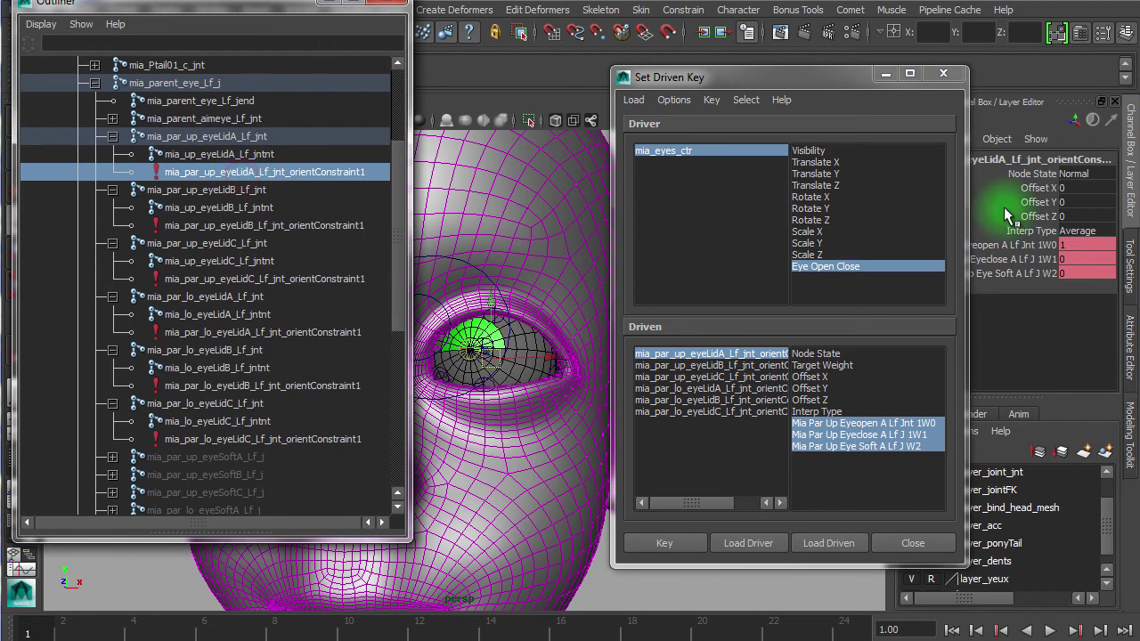
{"action": "left_click", "coordinate": [236, 226]}
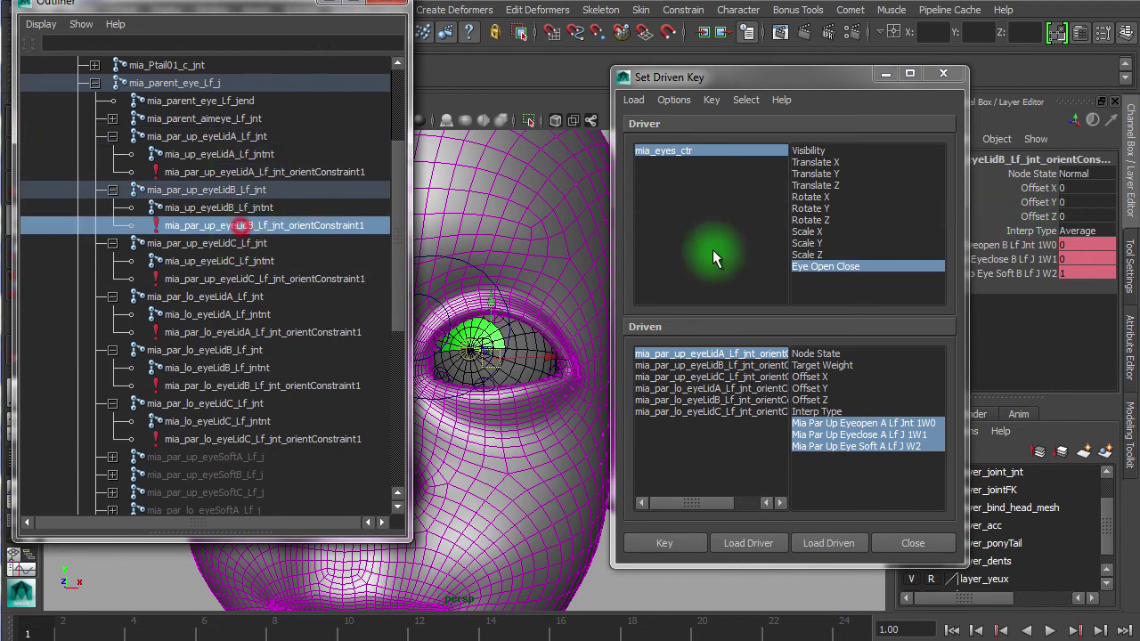
{"action": "left_click", "coordinate": [1081, 246]}
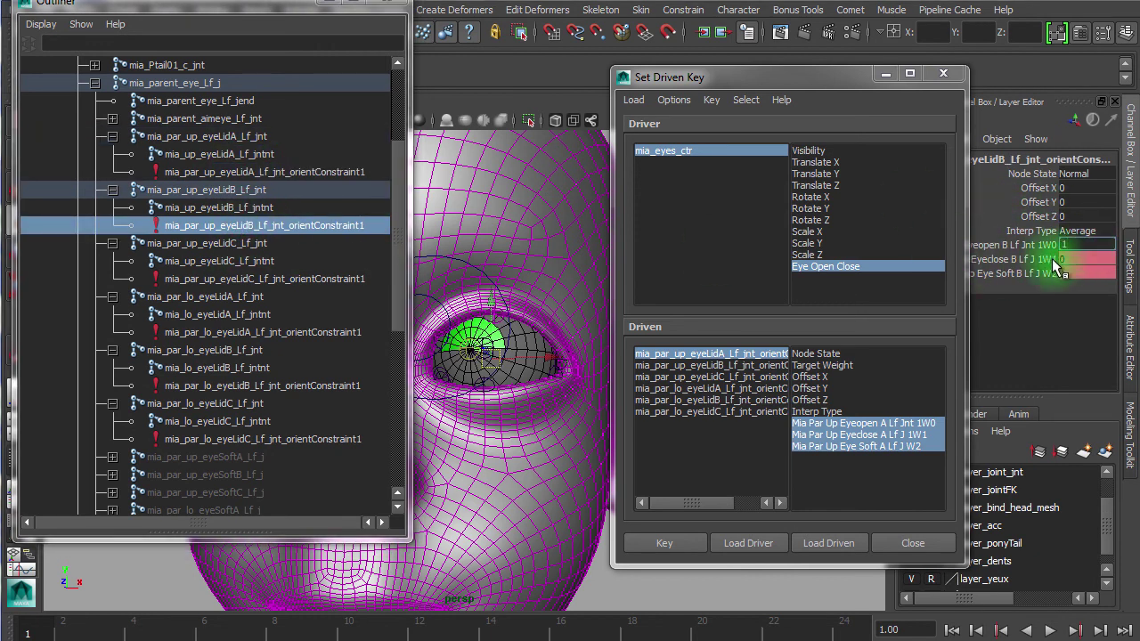
{"action": "left_click", "coordinate": [1095, 269]}
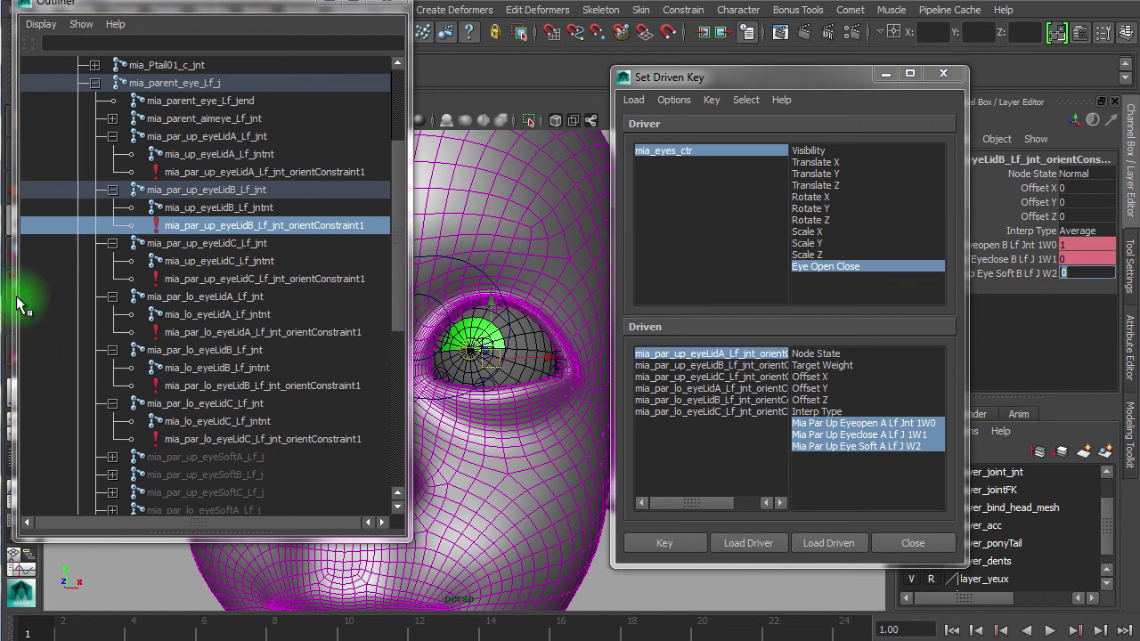
Set the Eyeopen weight to 1 and Eye Soft to 0 on the left upper eyelid C orient constraint
{"action": "left_click", "coordinate": [178, 278]}
{"action": "left_click", "coordinate": [1079, 244]}
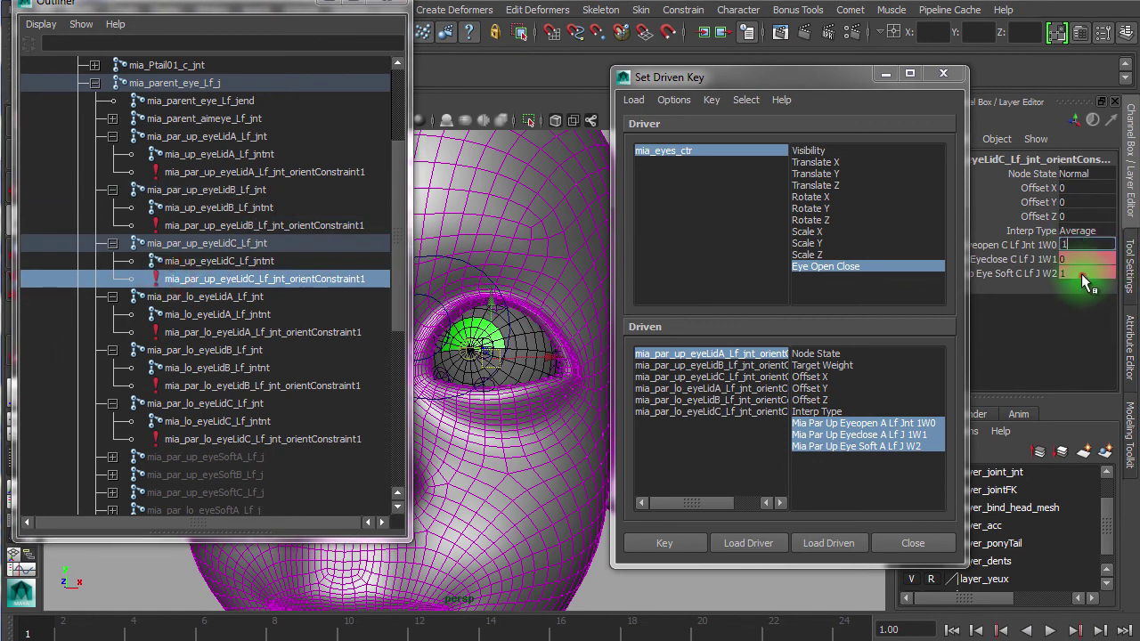
{"action": "type", "text": "0"}
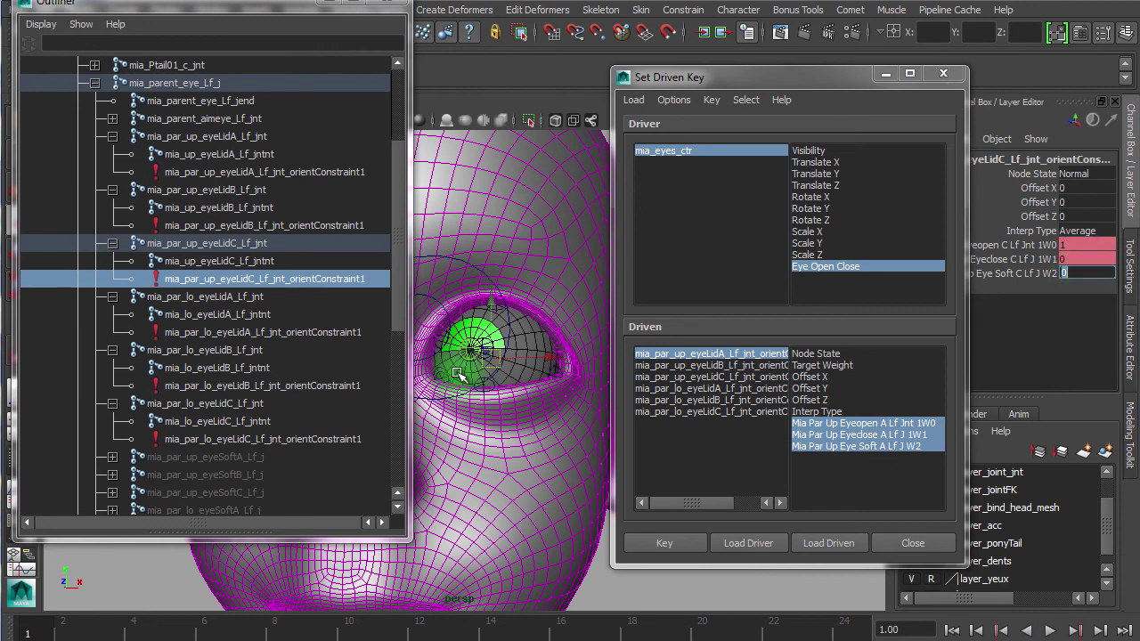
Set the Eyeopen weight to 1 and Eye Soft to 0 on the left lower eyelid A orient constraint
{"action": "left_click", "coordinate": [192, 331]}
{"action": "left_click", "coordinate": [1097, 246]}
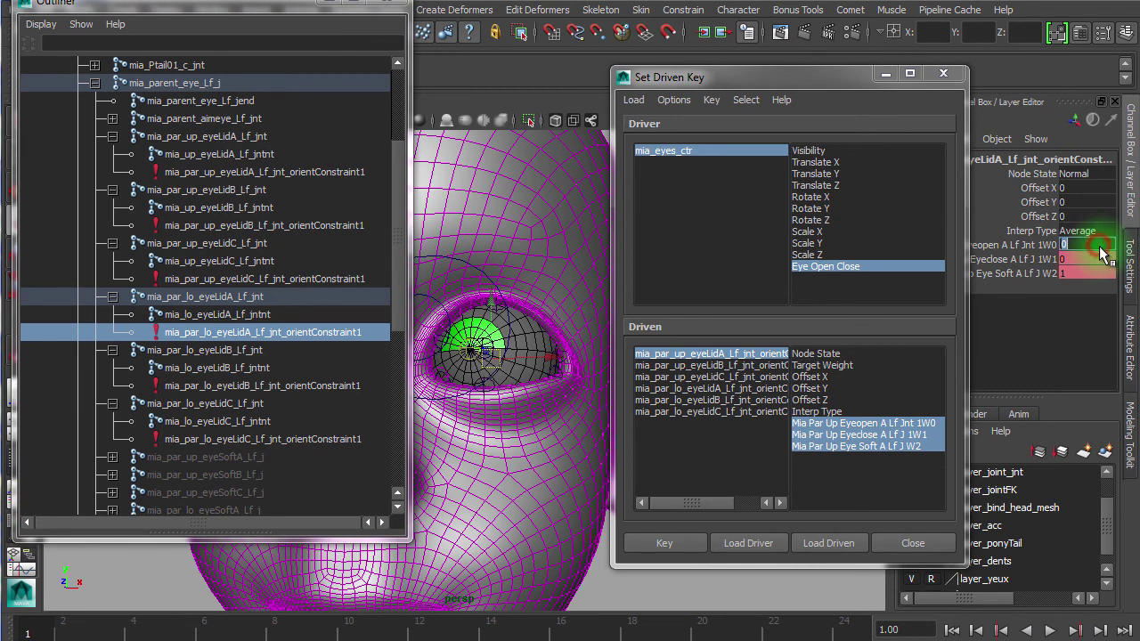
{"action": "type", "text": "1"}
{"action": "left_click", "coordinate": [1086, 272]}
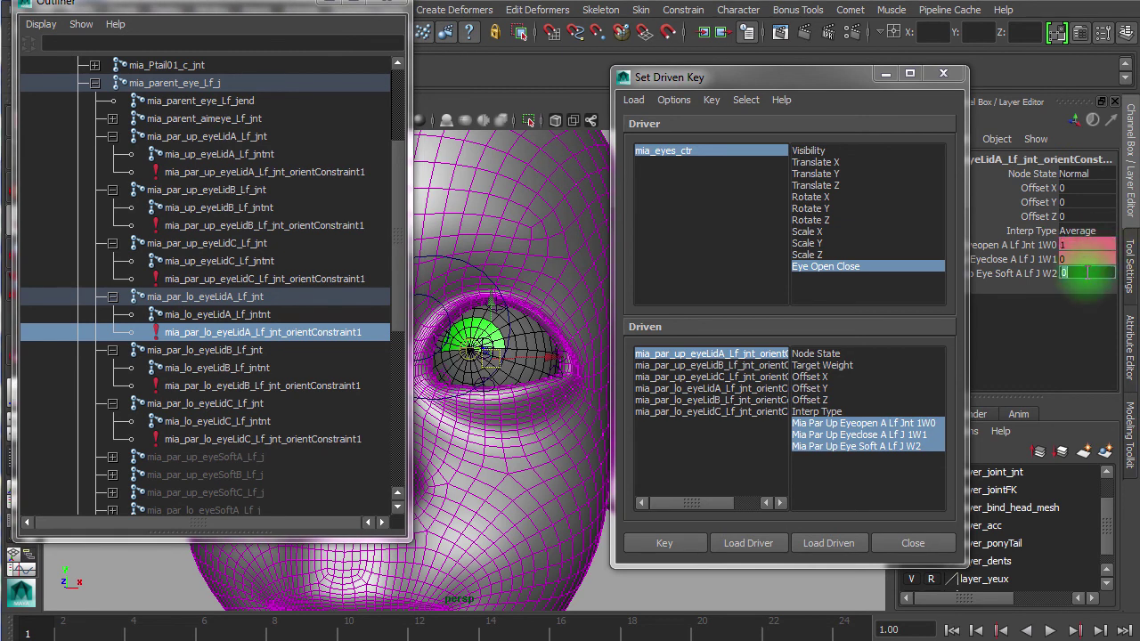
Set the Eyeopen weight to 1 on the left lower eyelid B orient constraint
{"action": "left_click", "coordinate": [160, 386]}
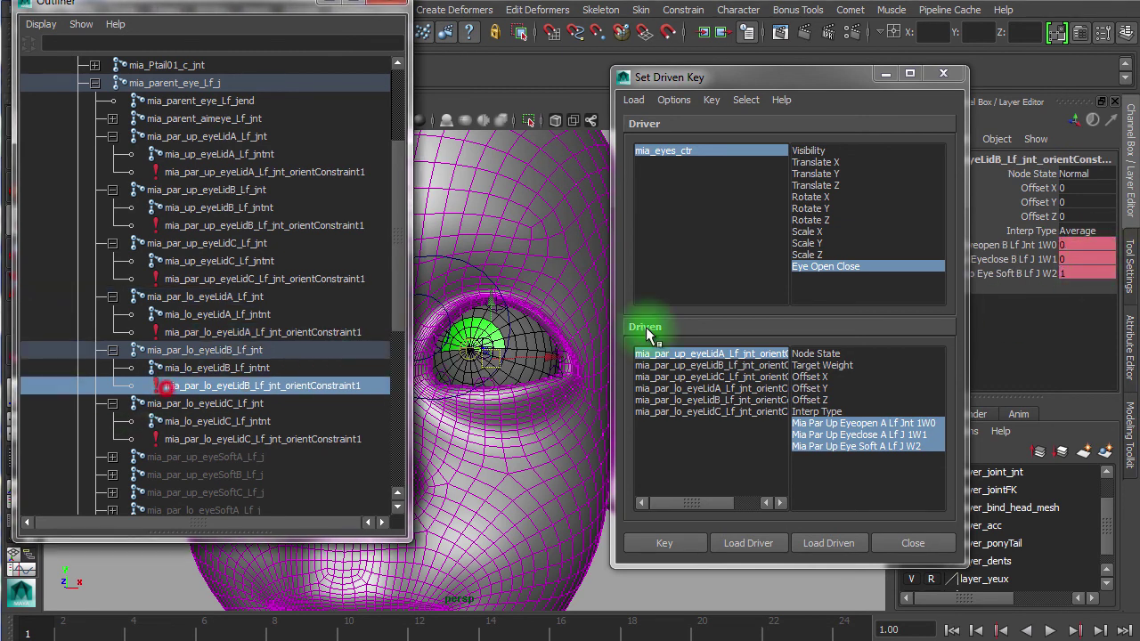
{"action": "left_click", "coordinate": [1091, 246]}
{"action": "key", "text": "Return"}
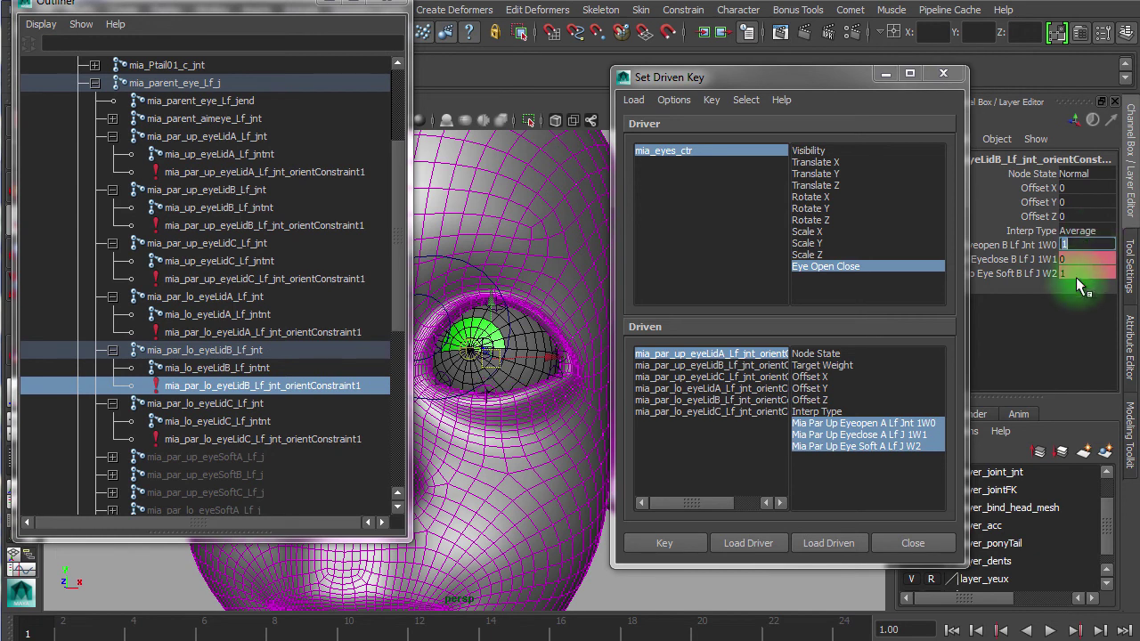
Set the Eyeopen weight to 1 and Eye Soft to 0 on the left lower eyelid C orient constraint, leaving Interp Type at Average
{"action": "left_click", "coordinate": [174, 439]}
{"action": "left_click", "coordinate": [1082, 230]}
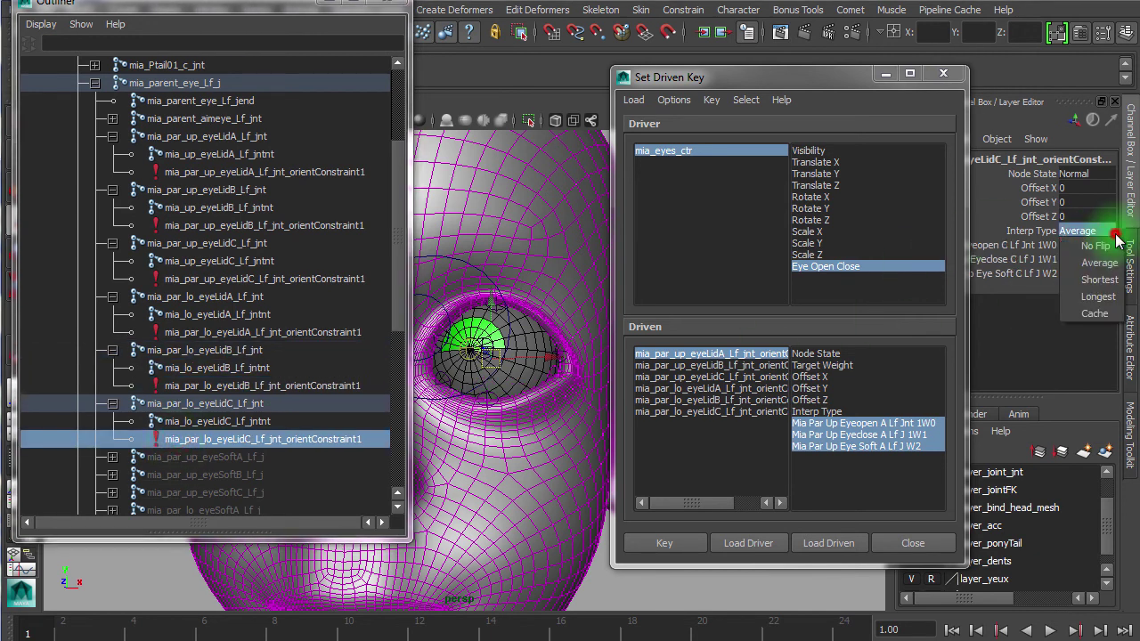
{"action": "left_click", "coordinate": [1033, 355]}
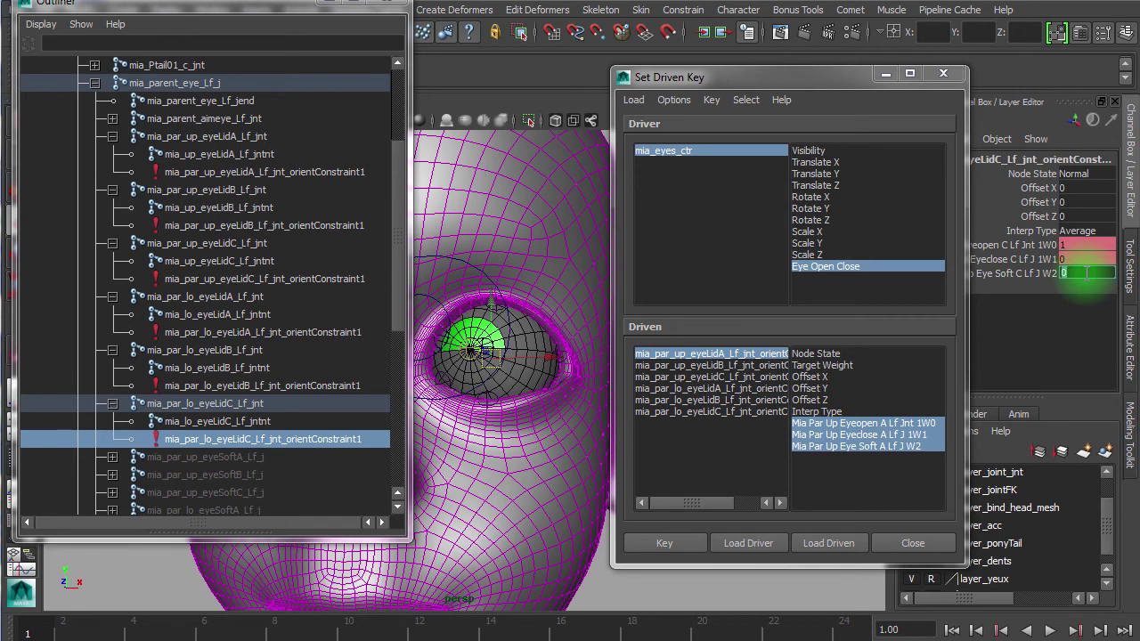
{"action": "left_click", "coordinate": [1072, 232]}
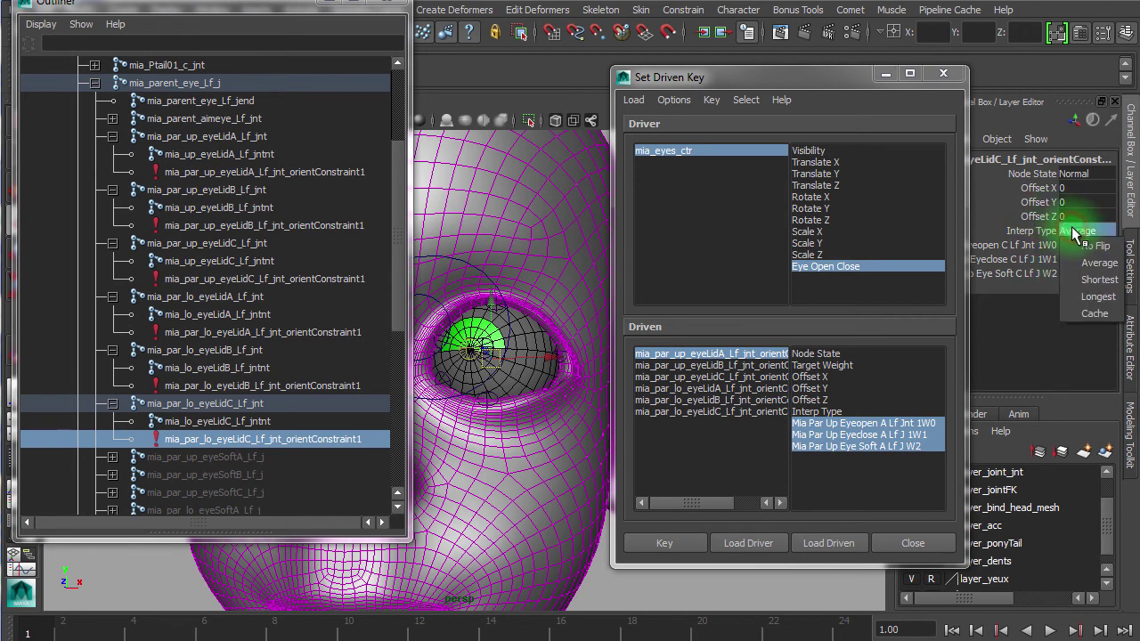
{"action": "left_click", "coordinate": [1028, 327]}
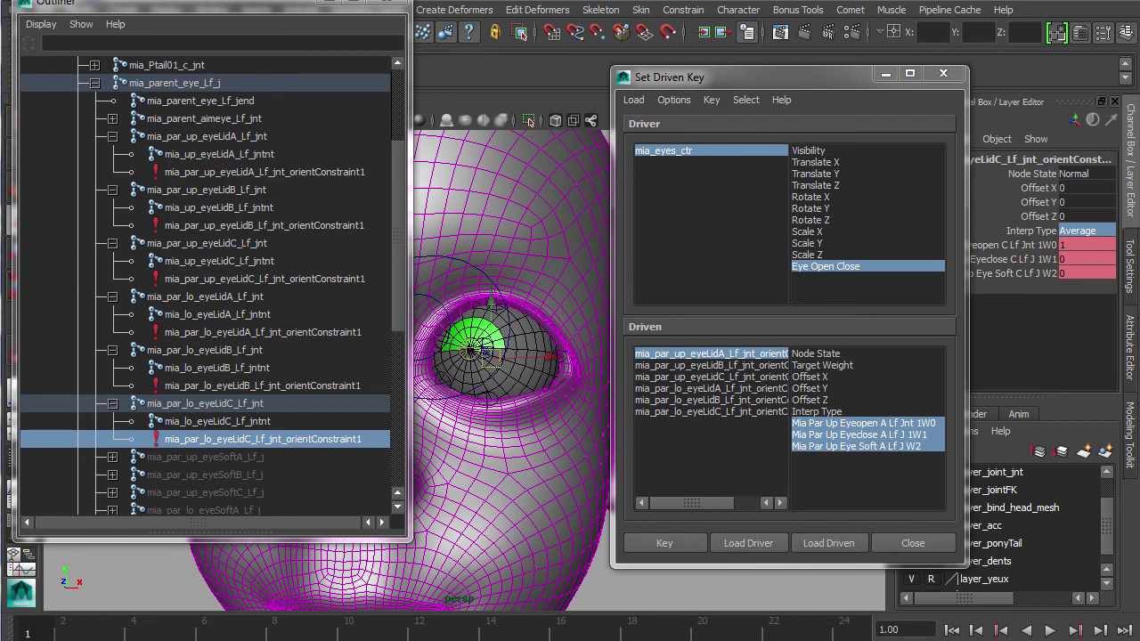
Check the open-pose Eyeopen, Eyeclose and Eye Soft weights on each of the six left eyelid orient constraints
{"action": "left_click", "coordinate": [178, 172]}
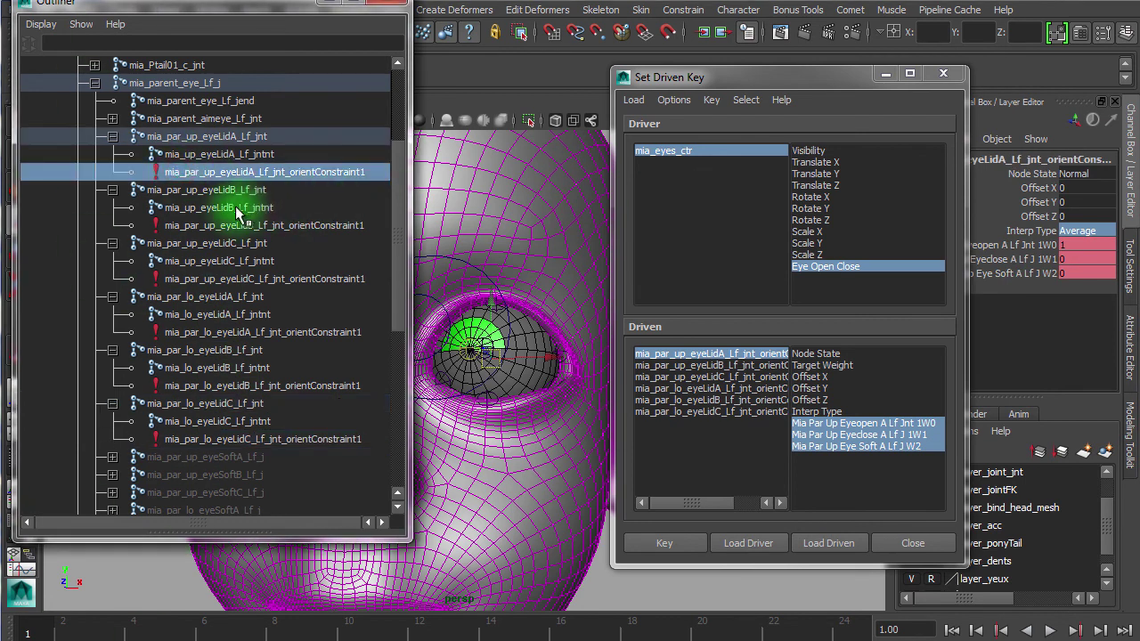
{"action": "left_click", "coordinate": [216, 225]}
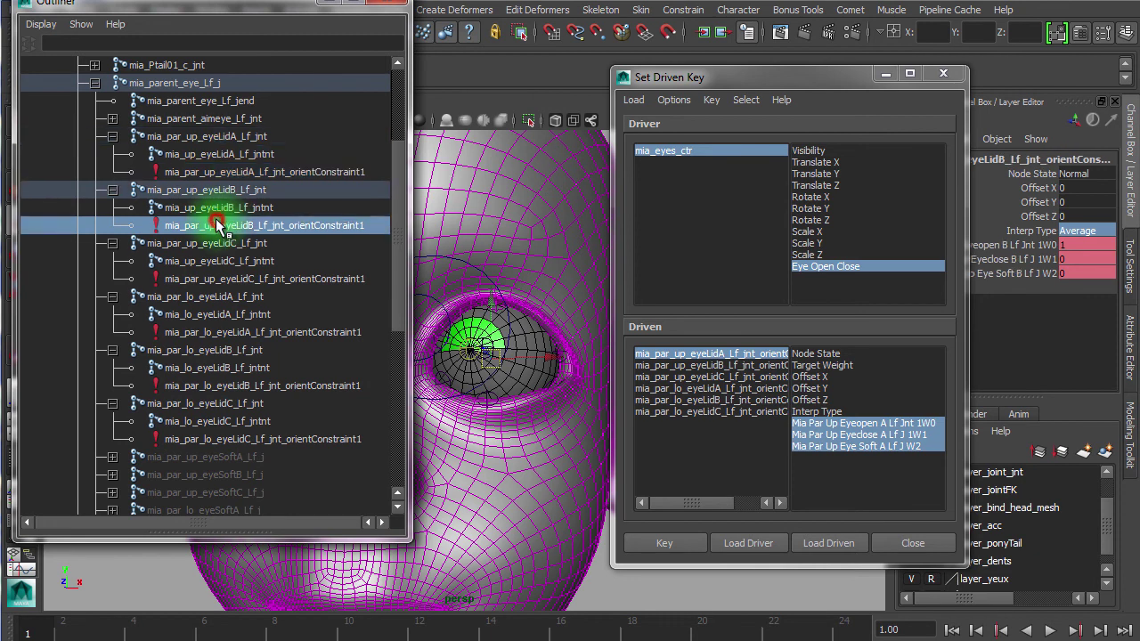
{"action": "left_click", "coordinate": [176, 278]}
{"action": "left_click", "coordinate": [175, 331]}
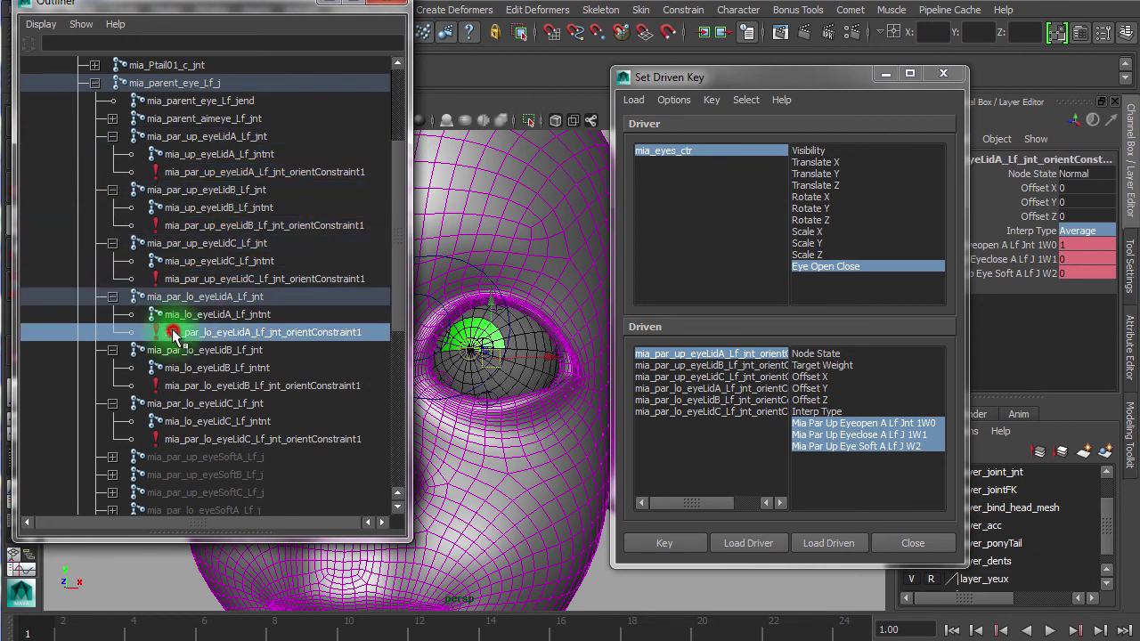
{"action": "left_click", "coordinate": [190, 386]}
{"action": "left_click", "coordinate": [233, 440]}
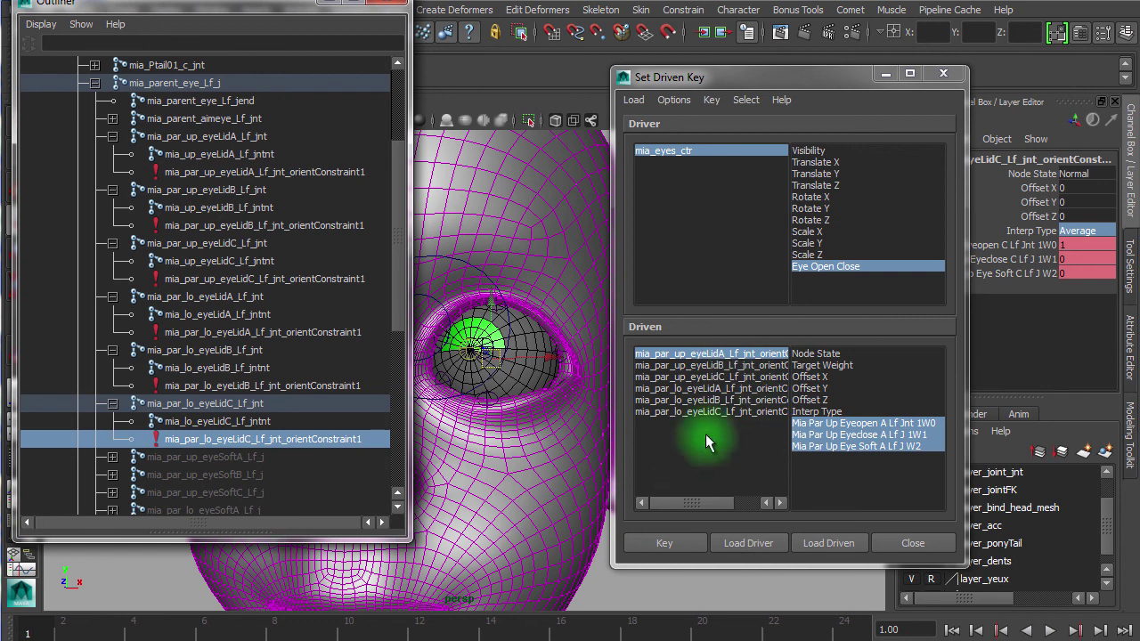
Key the three weights of the left upper eyelid A, B and C orient constraints against Eye Open Close for the open pose
{"action": "left_click", "coordinate": [665, 542]}
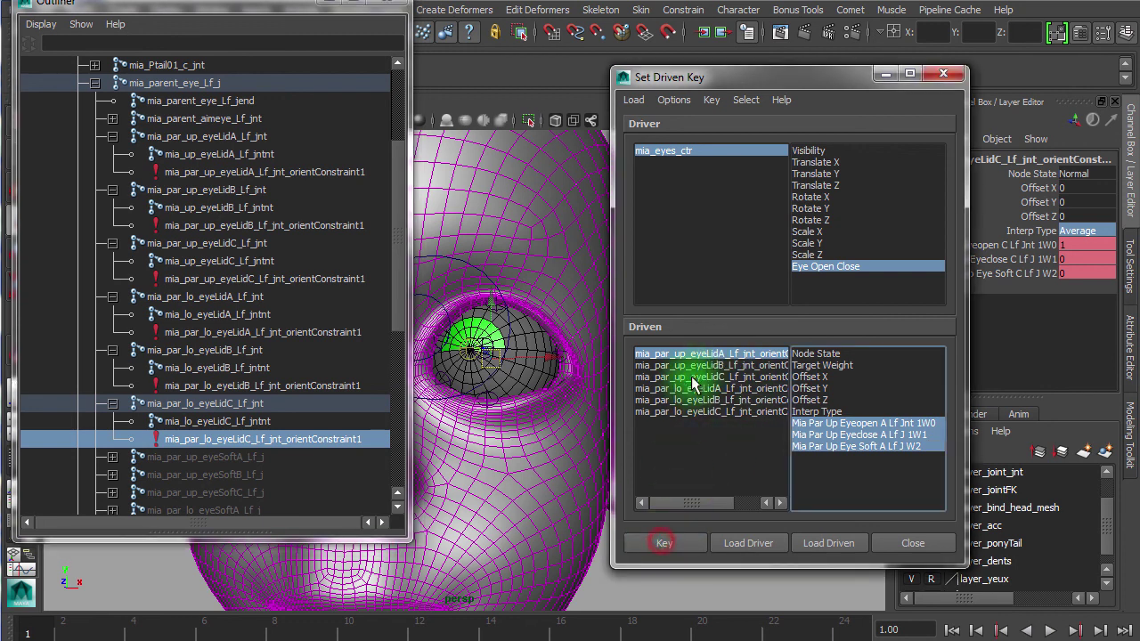
{"action": "left_click", "coordinate": [699, 366]}
{"action": "left_click_drag", "start_coordinate": [849, 423], "coordinate": [851, 447]}
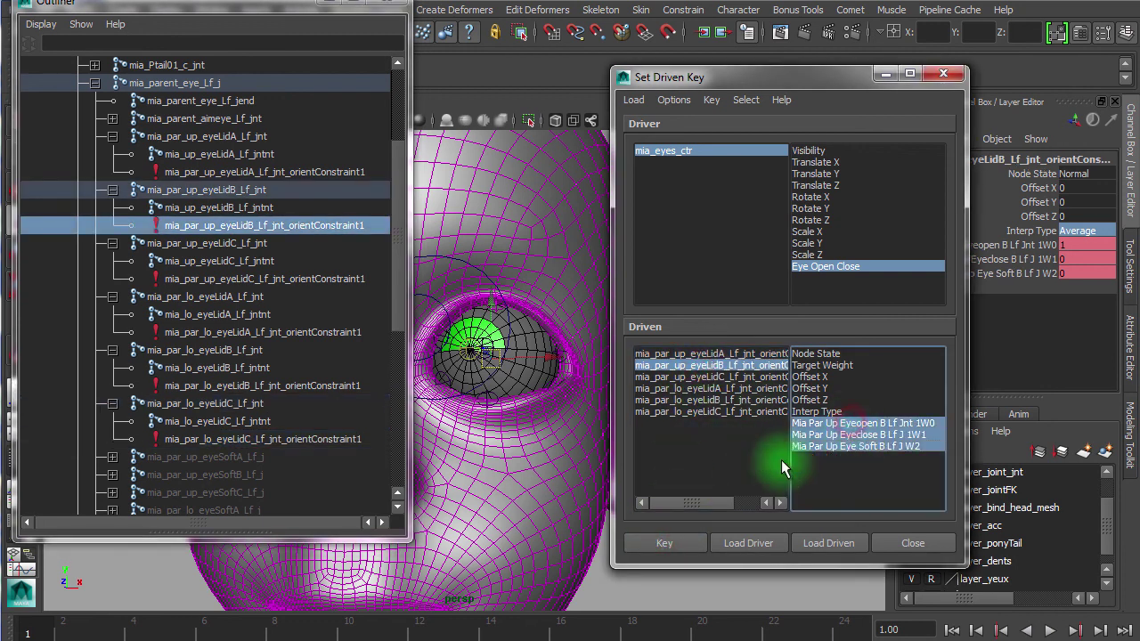
{"action": "left_click", "coordinate": [662, 539]}
{"action": "left_click", "coordinate": [699, 377]}
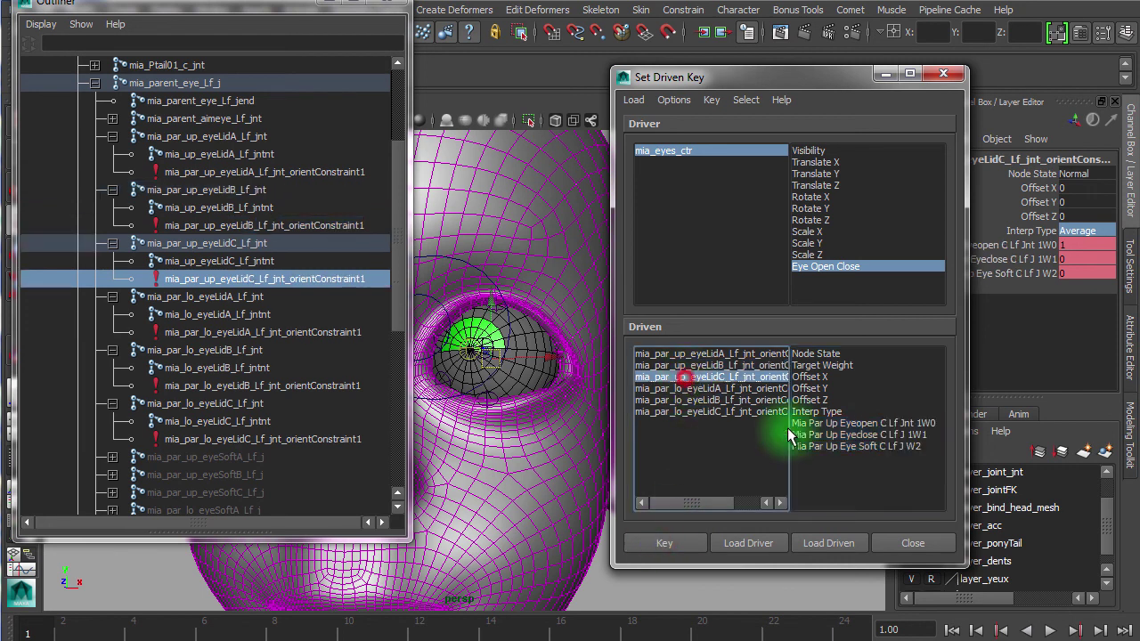
{"action": "left_click_drag", "start_coordinate": [843, 423], "coordinate": [846, 445]}
{"action": "left_click", "coordinate": [664, 542]}
Key the Eyeopen, Eyeclose and Eye Soft weights of the left lower eyelid A, B and C orient constraints against Eye Open Close
{"action": "left_click", "coordinate": [703, 389]}
{"action": "left_click_drag", "start_coordinate": [878, 425], "coordinate": [828, 465]}
{"action": "left_click", "coordinate": [678, 542]}
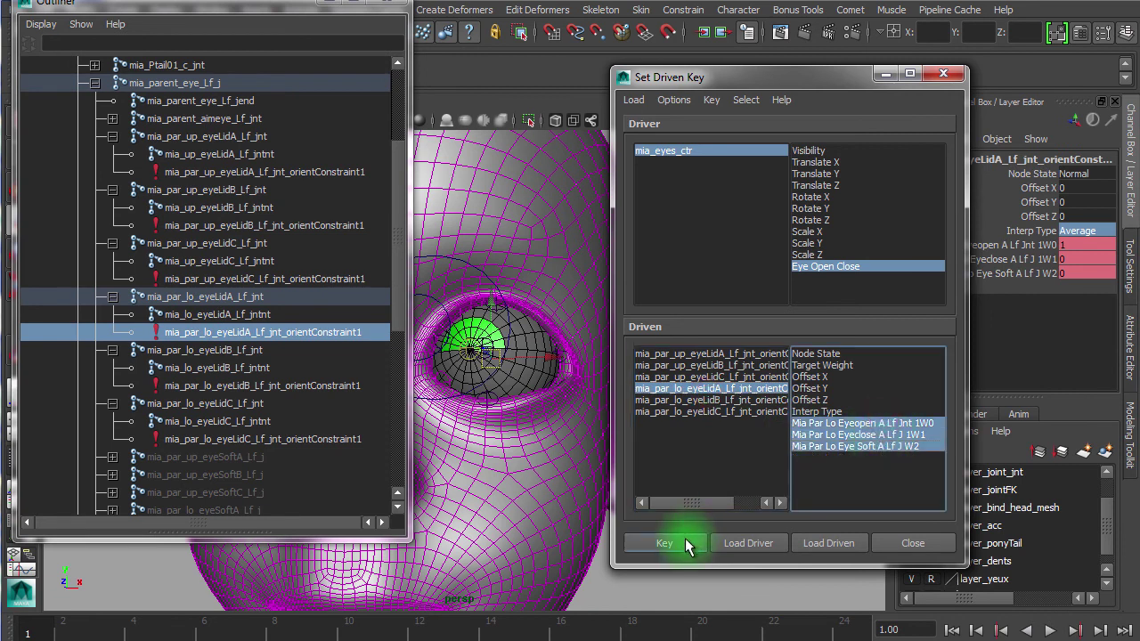
{"action": "left_click", "coordinate": [674, 399]}
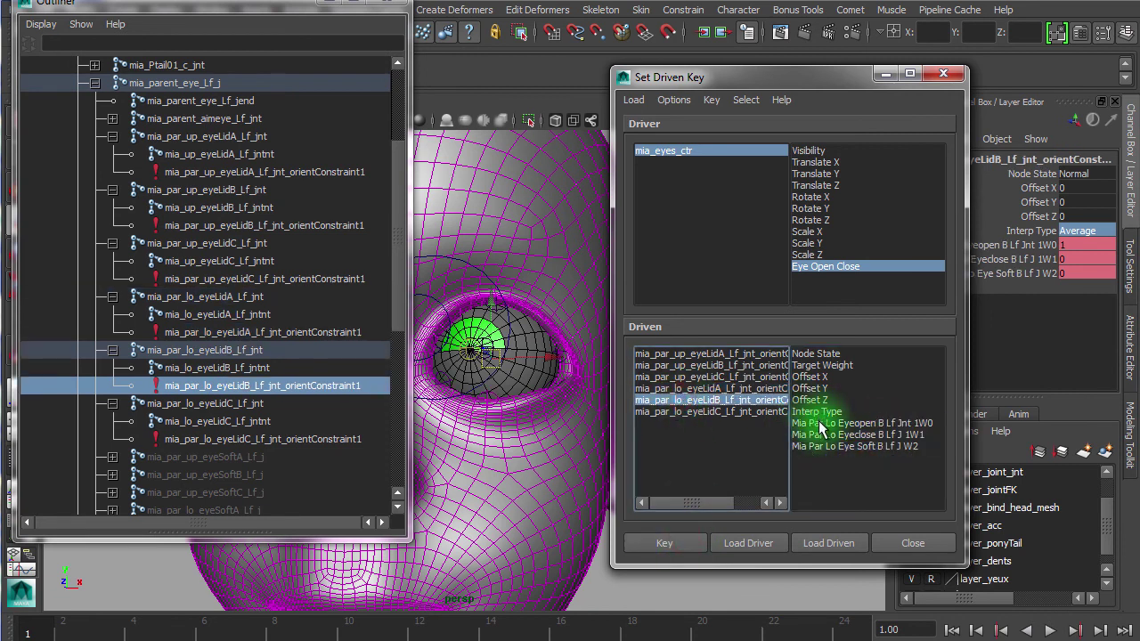
{"action": "left_click_drag", "start_coordinate": [820, 427], "coordinate": [824, 448]}
{"action": "left_click", "coordinate": [692, 541]}
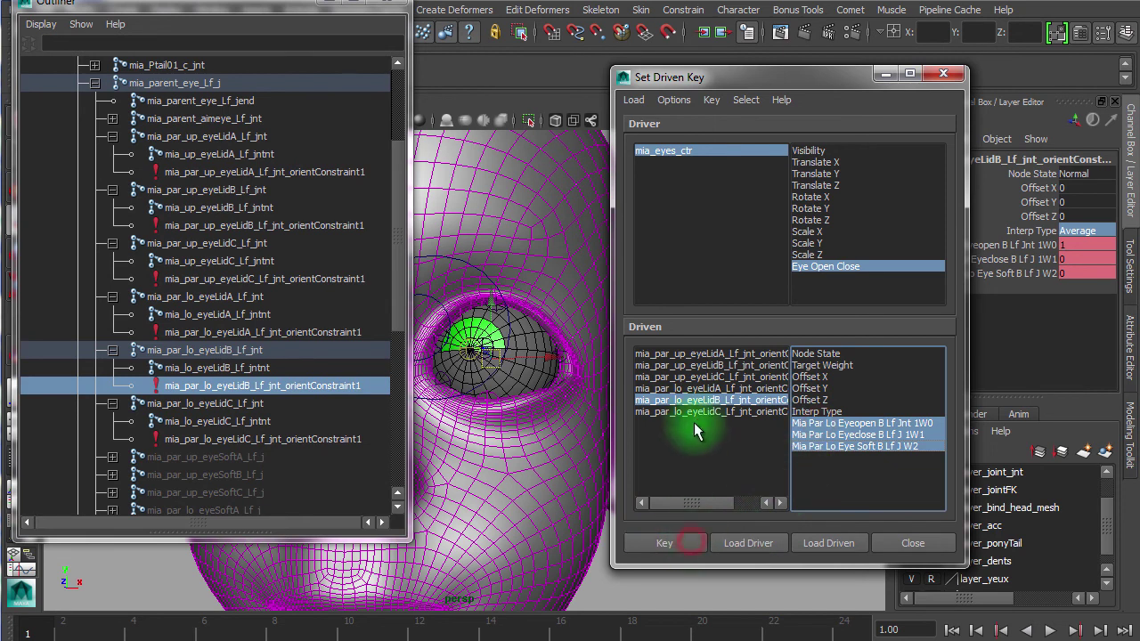
{"action": "left_click", "coordinate": [703, 413]}
{"action": "left_click_drag", "start_coordinate": [807, 425], "coordinate": [815, 450]}
{"action": "left_click", "coordinate": [664, 546]}
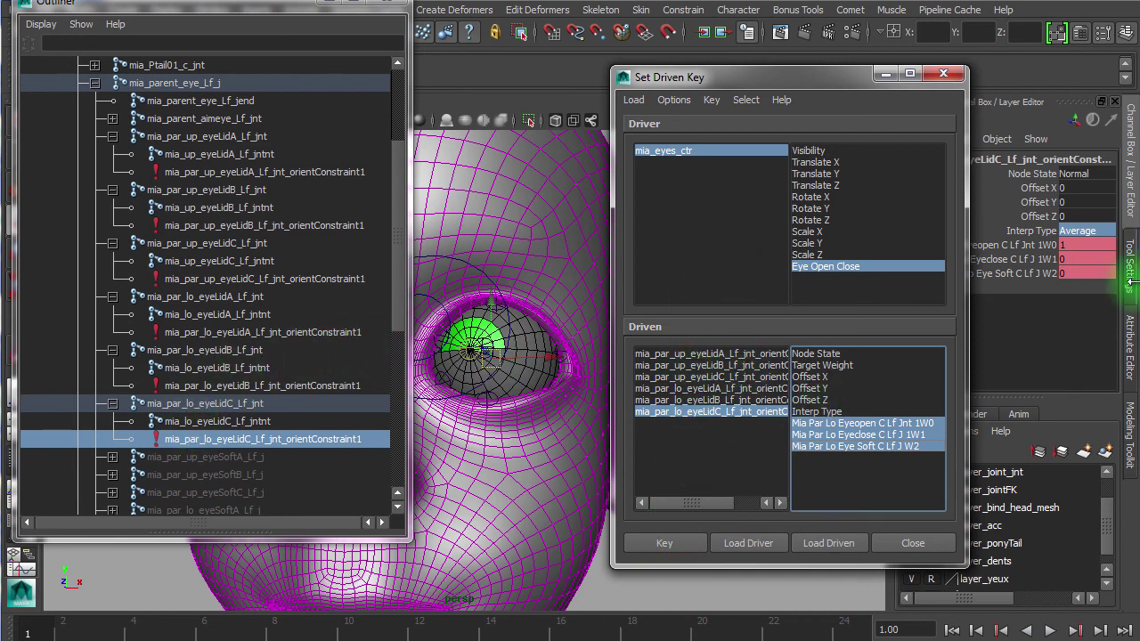
Show the Interp Type options of the left lower eyelid C constraint, and close the Set Driven Key window and the Outliner
{"action": "left_click_drag", "start_coordinate": [745, 80], "coordinate": [709, 48]}
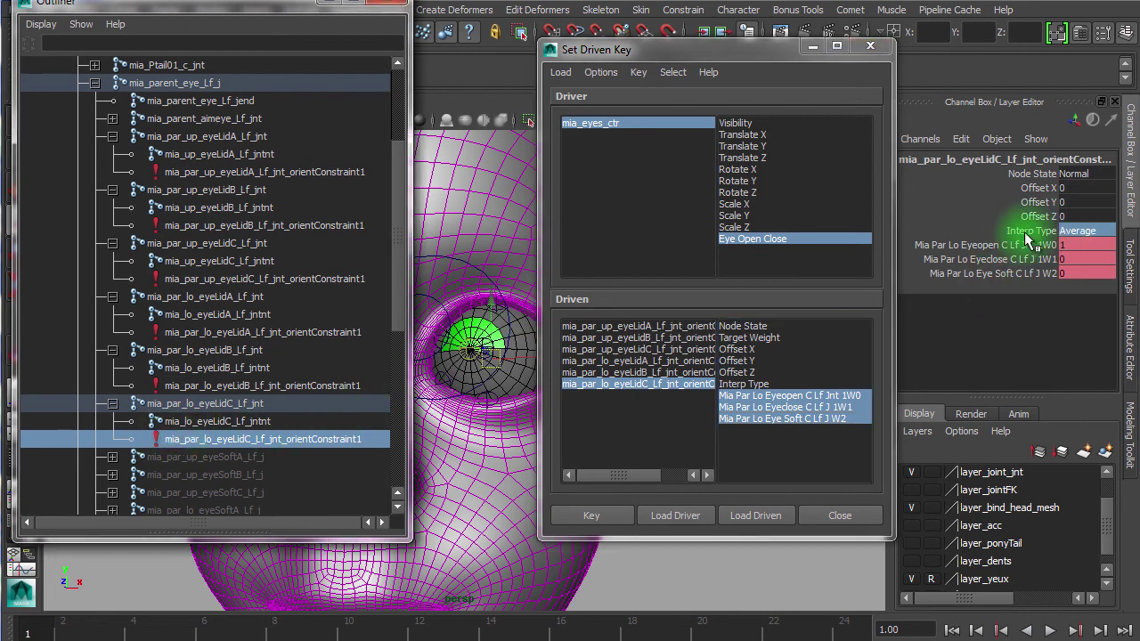
{"action": "left_click", "coordinate": [1094, 231]}
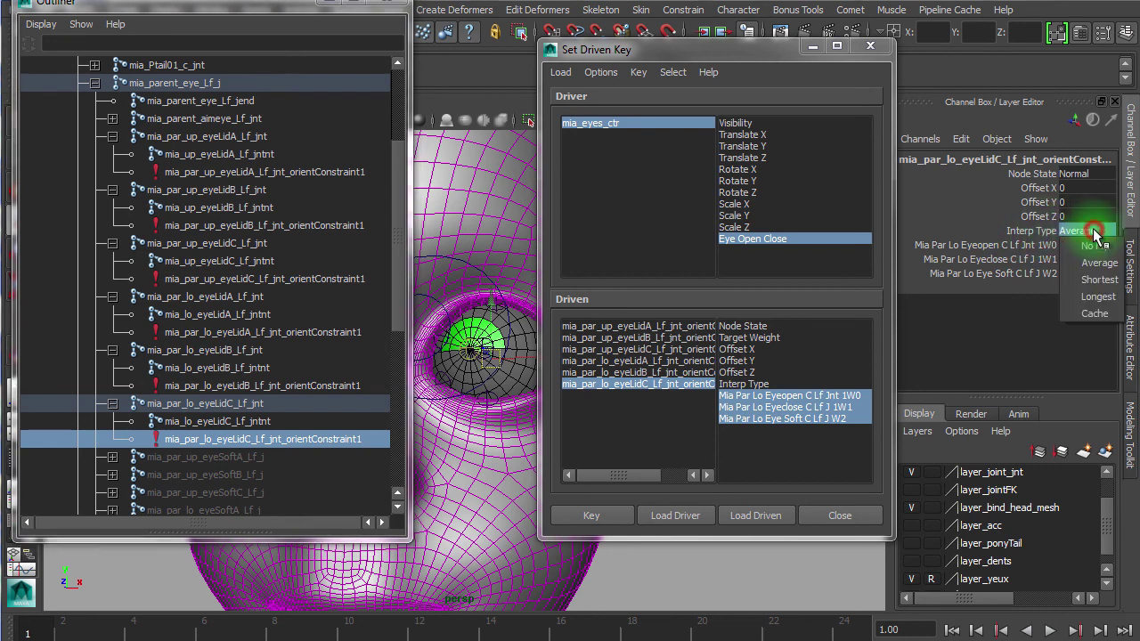
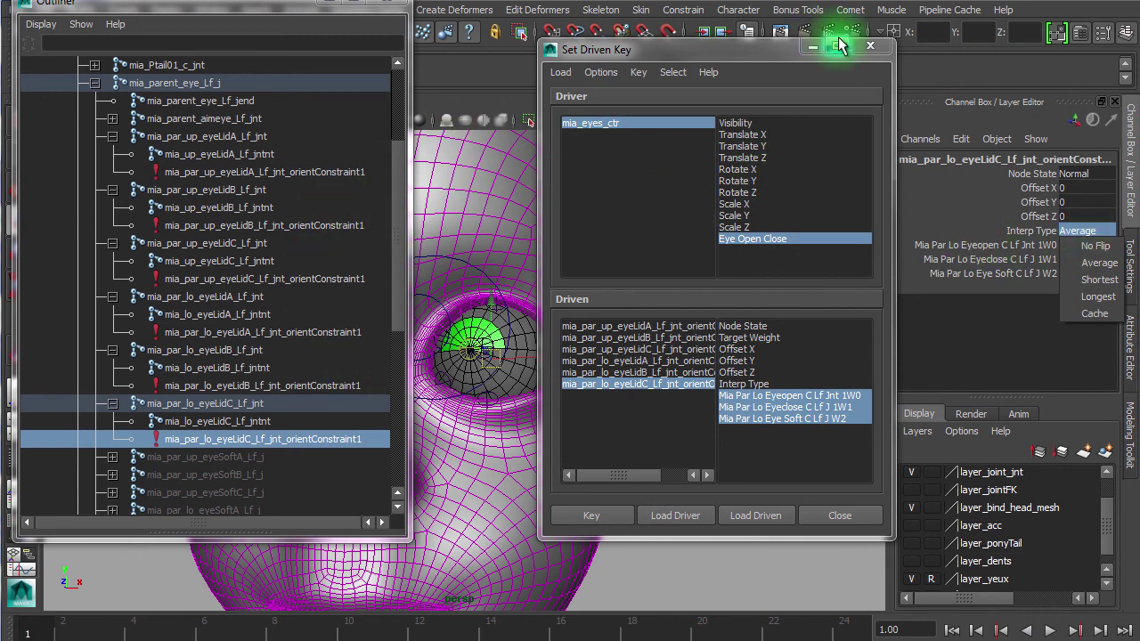
{"action": "left_click", "coordinate": [870, 49]}
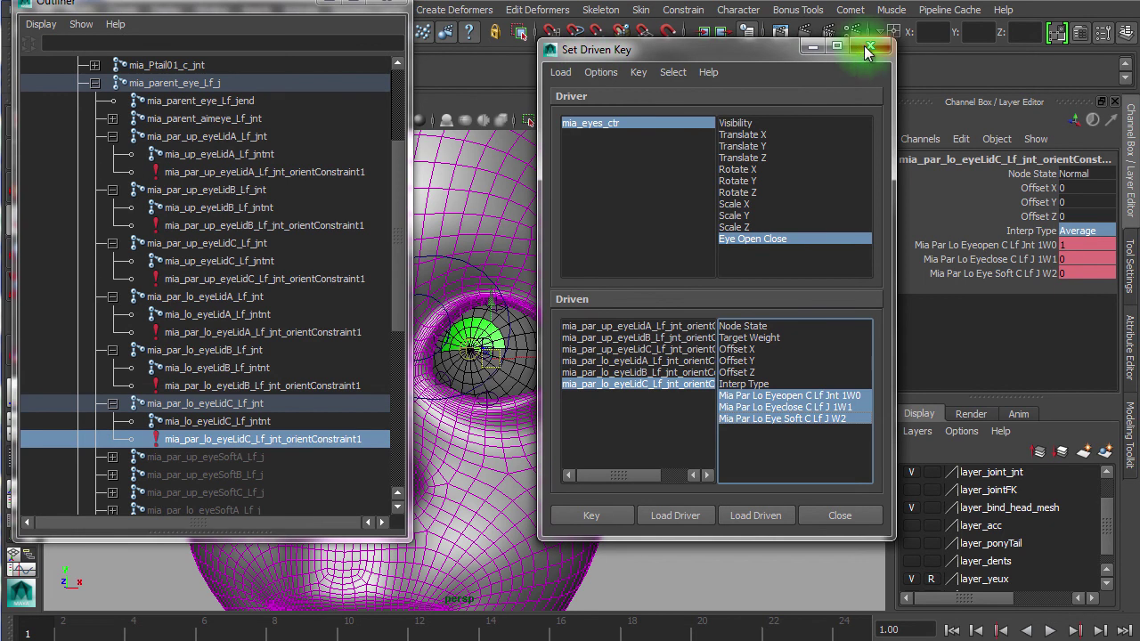
{"action": "left_click", "coordinate": [867, 47]}
{"action": "left_click", "coordinate": [390, 3]}
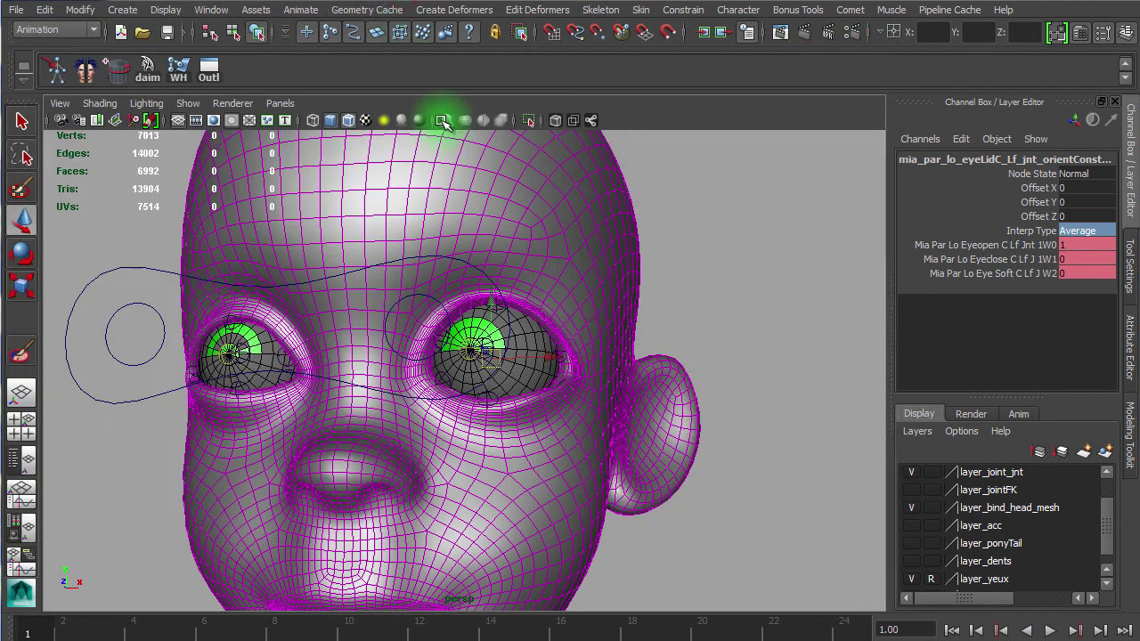
Select mia_eyes_ctr and scrub its Eye Open Close value up and down to test the left eyelid motion
{"action": "left_click", "coordinate": [730, 311]}
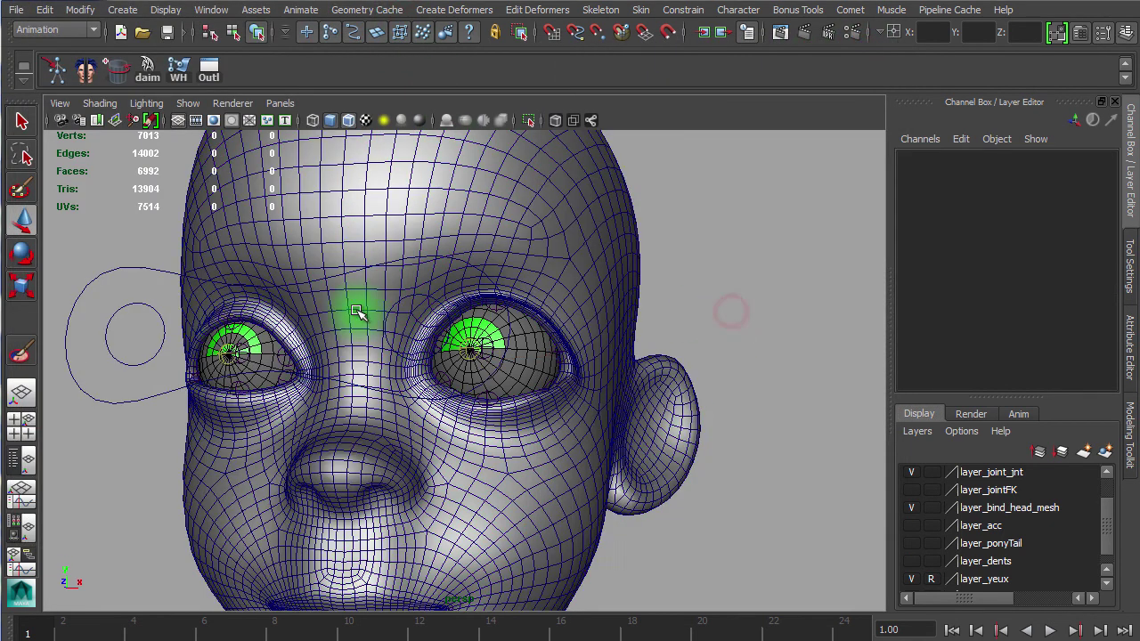
{"action": "left_click_drag", "start_coordinate": [96, 287], "coordinate": [98, 288]}
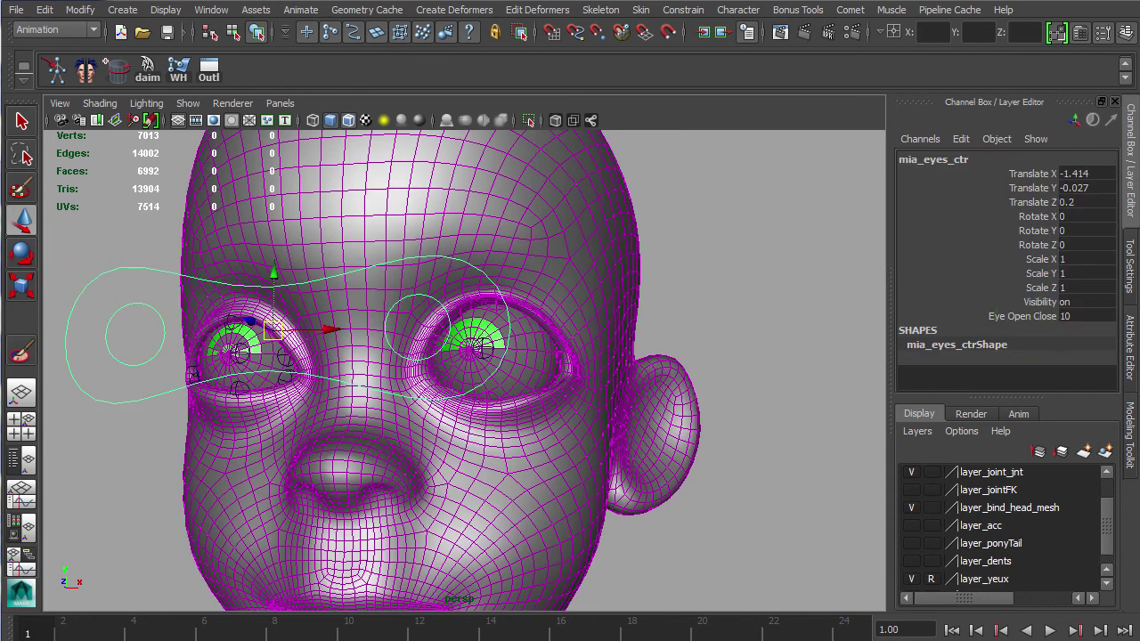
{"action": "left_click", "coordinate": [1029, 319]}
{"action": "middle_click_drag", "start_coordinate": [759, 281], "coordinate": [826, 296]}
{"action": "middle_click_drag", "start_coordinate": [758, 306], "coordinate": [671, 311]}
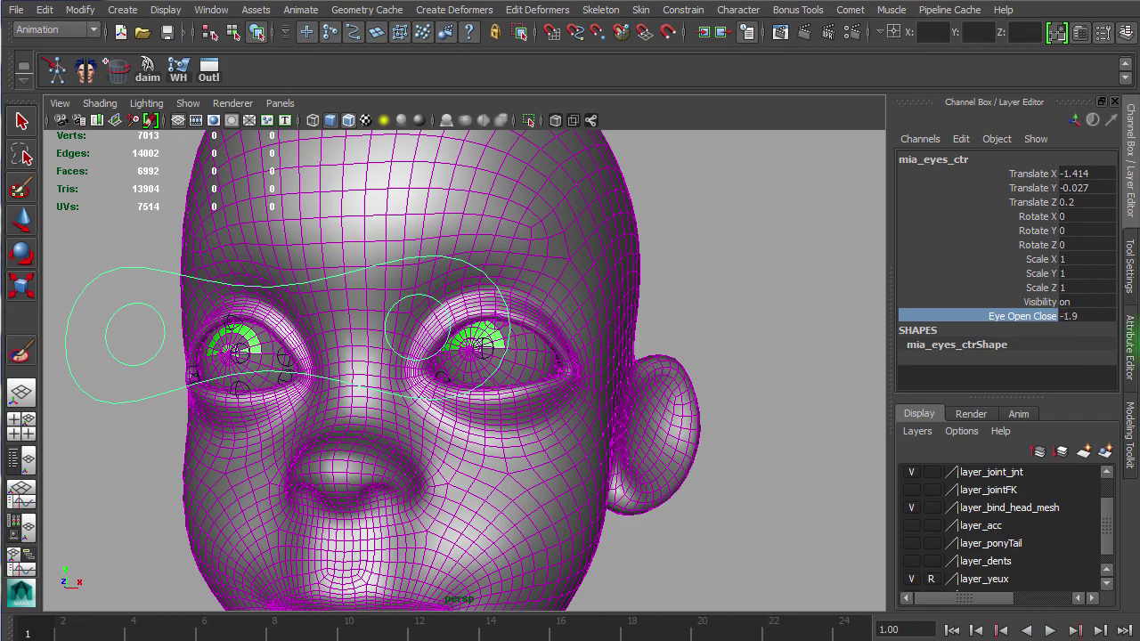
Set Eye Open Close on mia_eyes_ctr to 0 and examine the soft pose of the left eyelids from several angles
{"action": "double_click", "coordinate": [1095, 317]}
{"action": "type", "text": "0"}
{"action": "key", "text": "Return"}
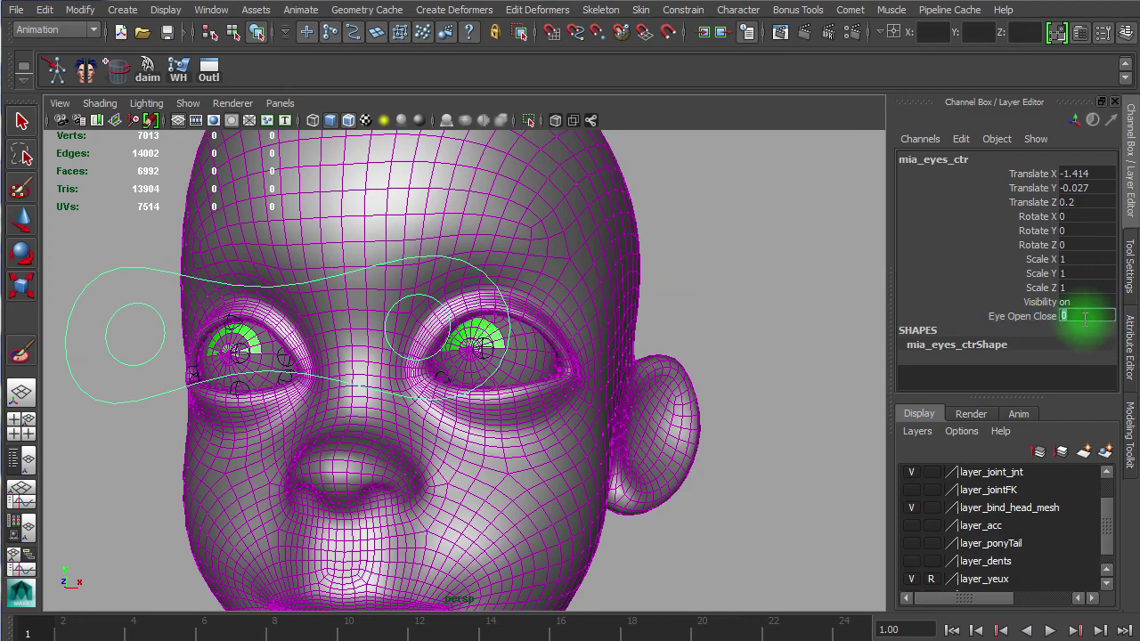
{"action": "left_click_drag", "start_coordinate": [440, 409], "coordinate": [470, 414], "text": "alt"}
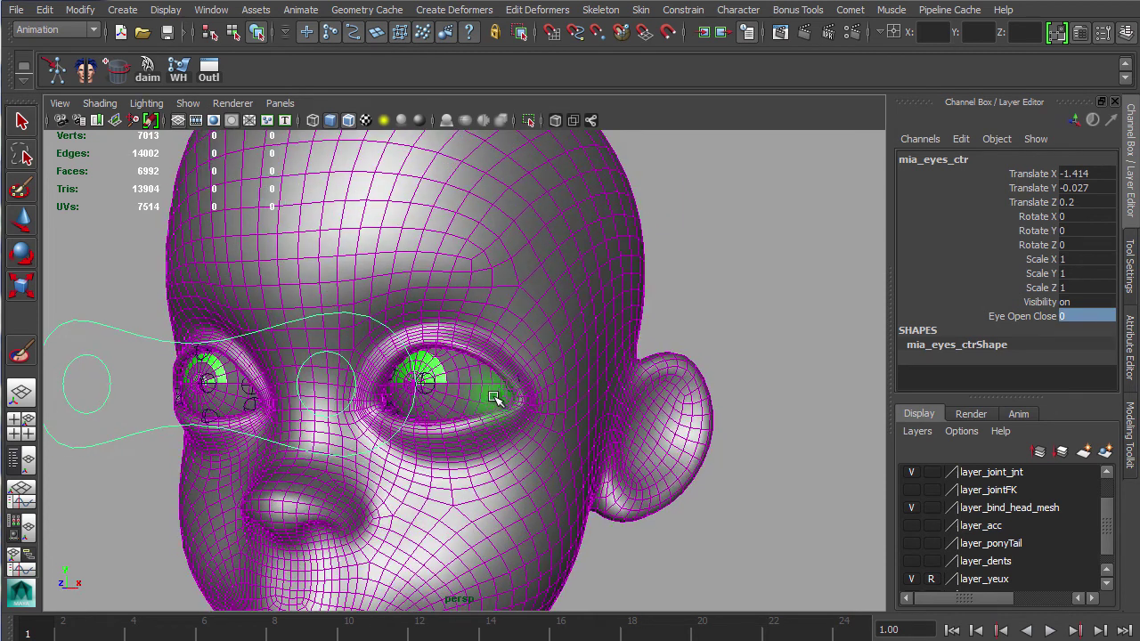
{"action": "scroll", "coordinate": [626, 312], "scroll_direction": "down", "scroll_amount": 5}
{"action": "scroll", "coordinate": [613, 320], "scroll_direction": "up", "scroll_amount": 5}
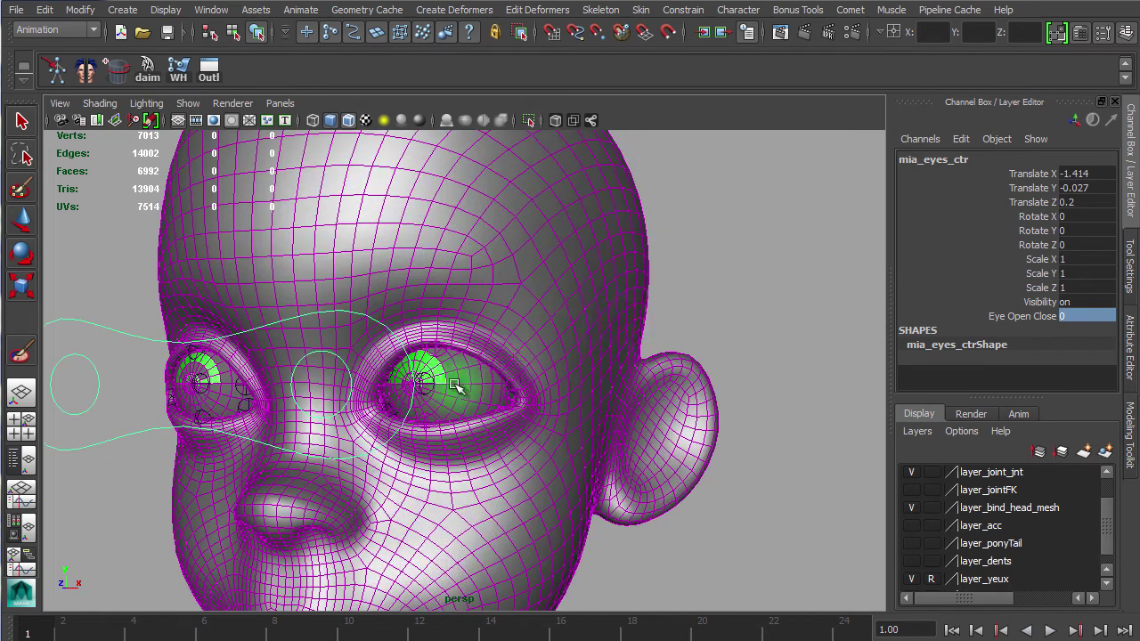
{"action": "scroll", "coordinate": [371, 441], "scroll_direction": "down", "scroll_amount": 3}
{"action": "right_click_drag", "start_coordinate": [371, 441], "coordinate": [357, 436], "text": "alt"}
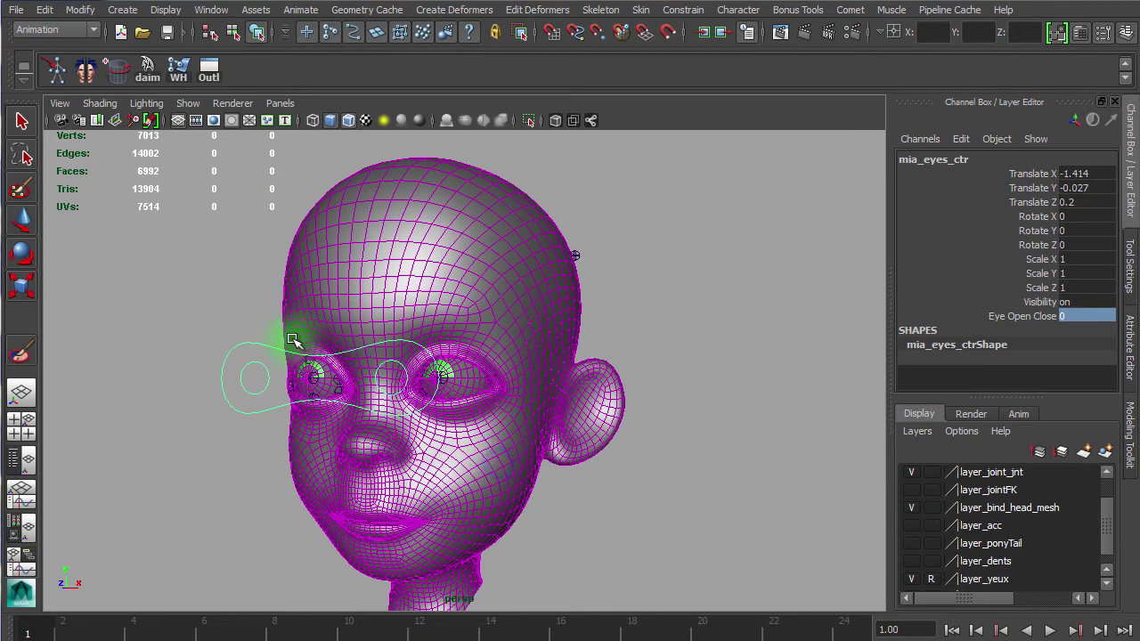
Move mia_eyes_ctr around in front of the face to about X 0.29, Y -0.006, Z -0.104 to test the gaze
{"action": "left_click", "coordinate": [267, 345]}
{"action": "key", "text": "w"}
{"action": "left_click", "coordinate": [275, 329]}
{"action": "left_click_drag", "start_coordinate": [249, 329], "coordinate": [260, 360]}
{"action": "left_click_drag", "start_coordinate": [333, 396], "coordinate": [350, 388], "text": "alt"}
{"action": "middle_click_drag", "start_coordinate": [372, 372], "coordinate": [250, 361]}
{"action": "right_click_drag", "start_coordinate": [279, 369], "coordinate": [441, 384], "text": "alt"}
{"action": "middle_click_drag", "start_coordinate": [249, 370], "coordinate": [311, 346]}
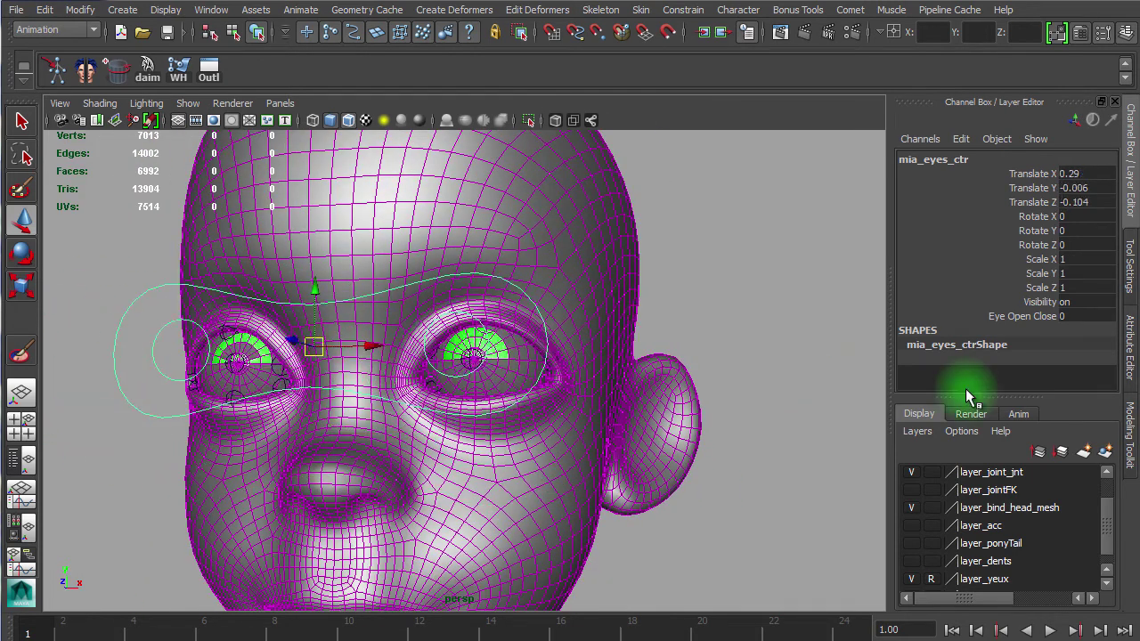
Scrub Eye Open Close to 10 and move mia_eyes_ctr to about X 1.161, Y -0.761, Z -0.329 to test the open pose
{"action": "left_click", "coordinate": [1042, 316]}
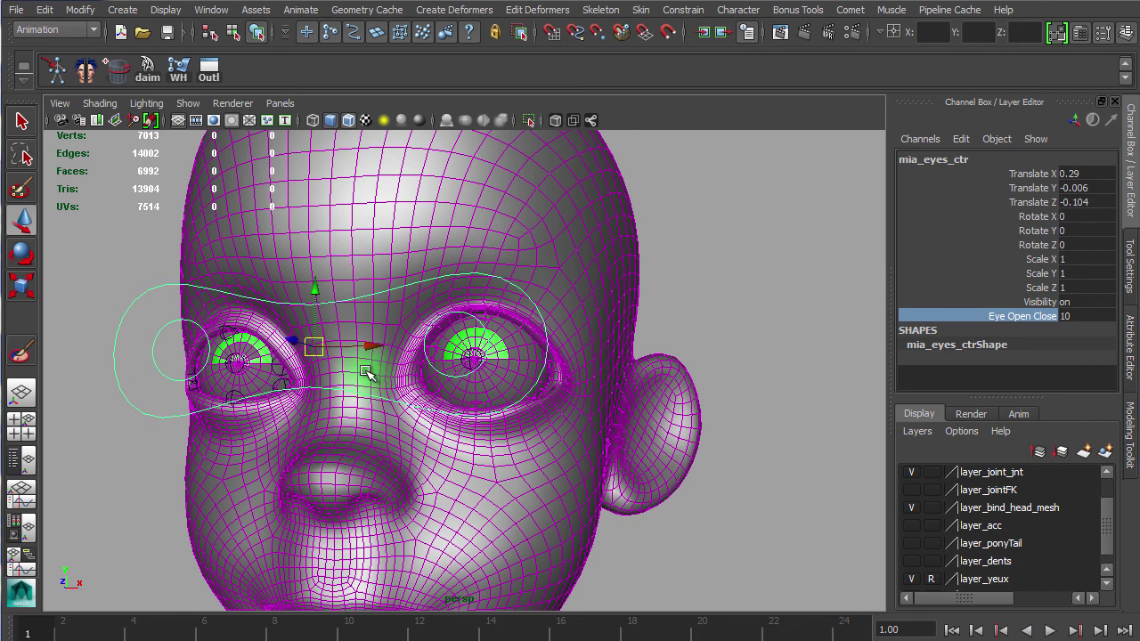
{"action": "mouse_move", "coordinate": [323, 348]}
{"action": "middle_mouse_down"}
{"action": "mouse_move", "coordinate": [250, 339]}
{"action": "mouse_move", "coordinate": [472, 442]}
{"action": "mouse_move", "coordinate": [361, 326]}
{"action": "mouse_move", "coordinate": [306, 331]}
{"action": "mouse_move", "coordinate": [356, 356]}
{"action": "mouse_move", "coordinate": [318, 365]}
{"action": "mouse_move", "coordinate": [339, 400]}
{"action": "mouse_move", "coordinate": [328, 374]}
{"action": "mouse_move", "coordinate": [344, 330]}
{"action": "mouse_move", "coordinate": [299, 355]}
{"action": "mouse_move", "coordinate": [322, 362]}
{"action": "middle_mouse_up"}
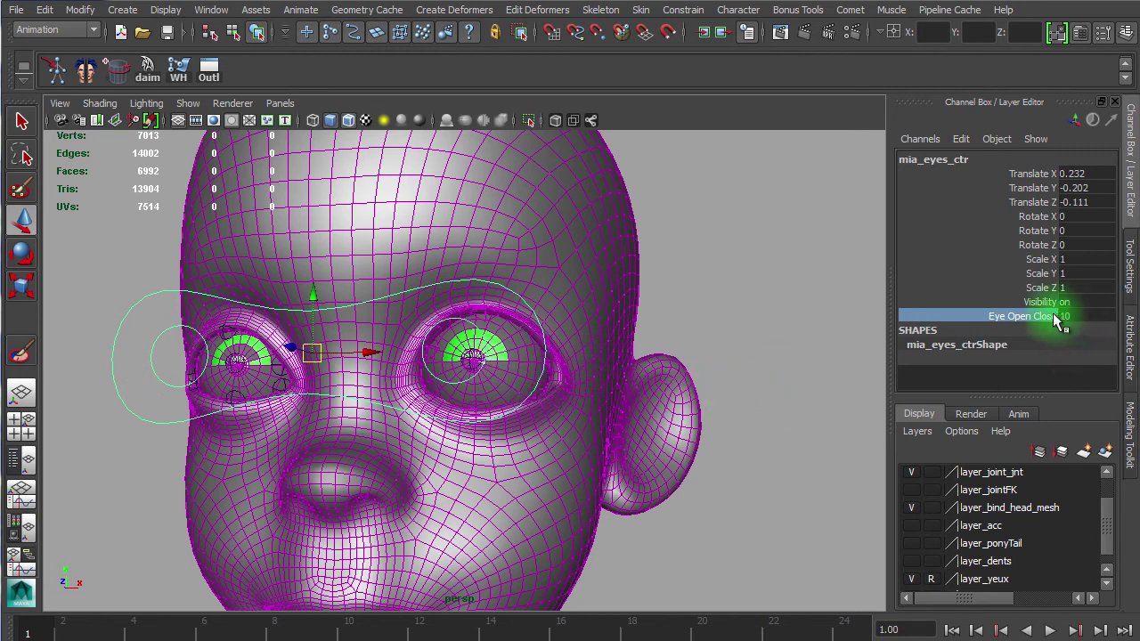
{"action": "left_click_drag", "start_coordinate": [311, 354], "coordinate": [343, 373]}
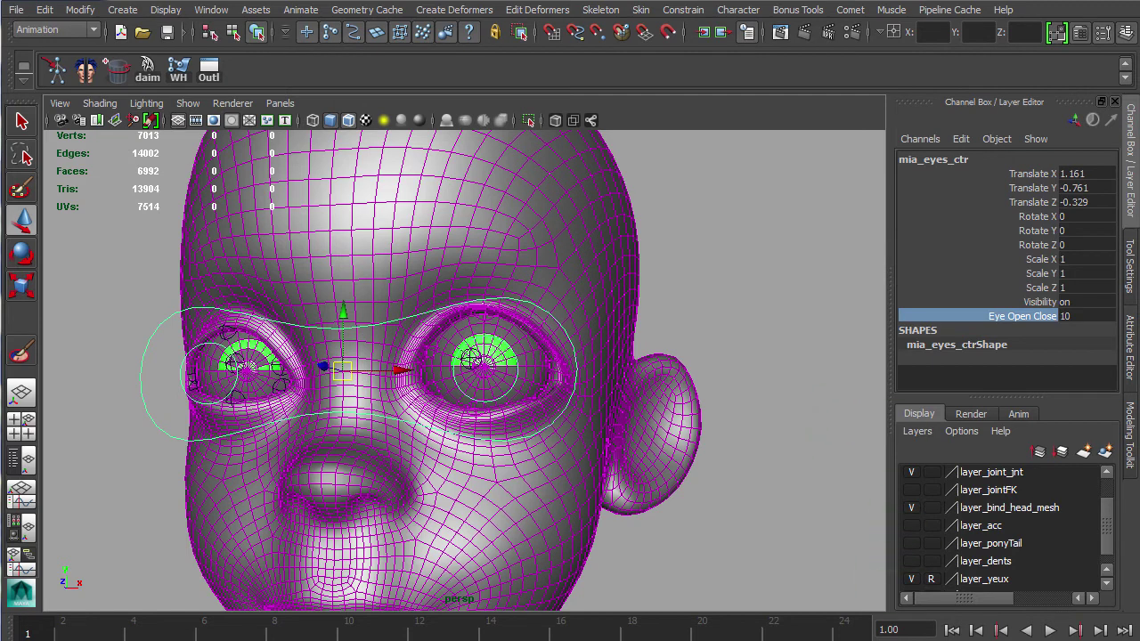
Return Eye Open Close on mia_eyes_ctr to 0
{"action": "left_click", "coordinate": [1096, 316]}
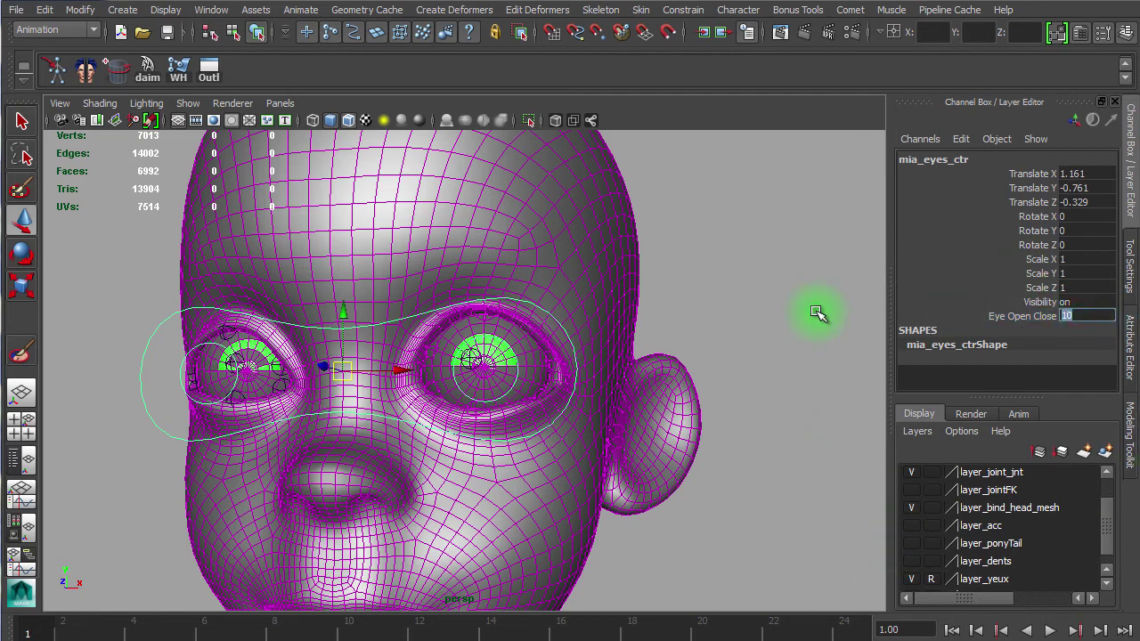
{"action": "right_click_drag", "start_coordinate": [667, 369], "coordinate": [629, 354], "text": "alt"}
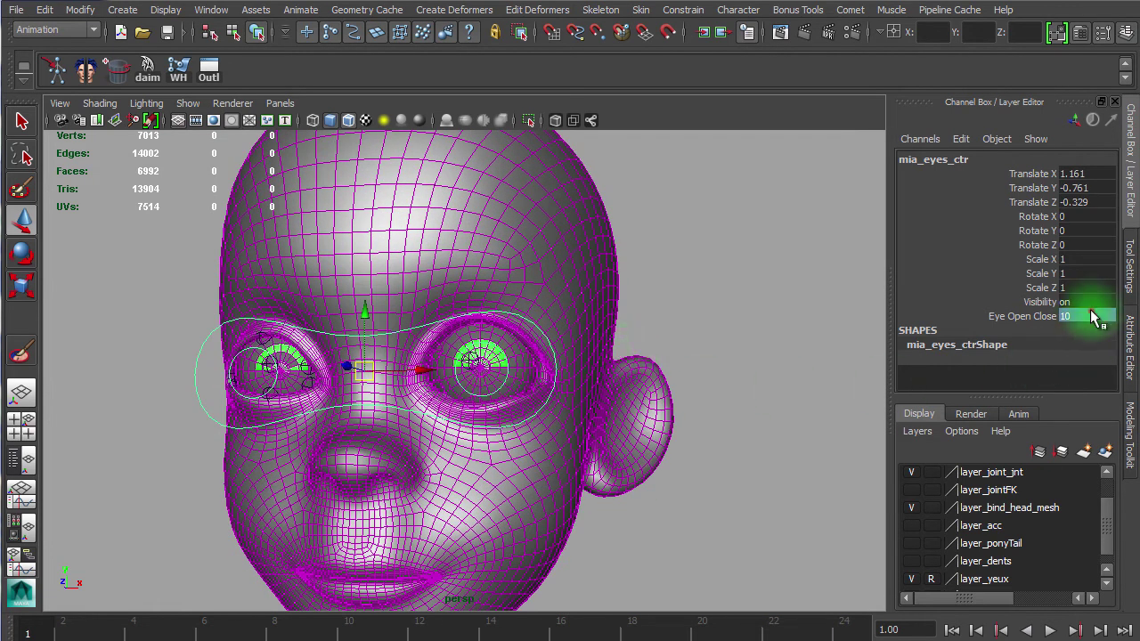
{"action": "type", "text": "0"}
{"action": "key", "text": "Return"}
Move mia_eyes_ctr farther out in front of the face, to about X -1.333, Y -2.101, Z 3.379
{"action": "left_click_drag", "start_coordinate": [871, 463], "coordinate": [392, 395], "text": "alt"}
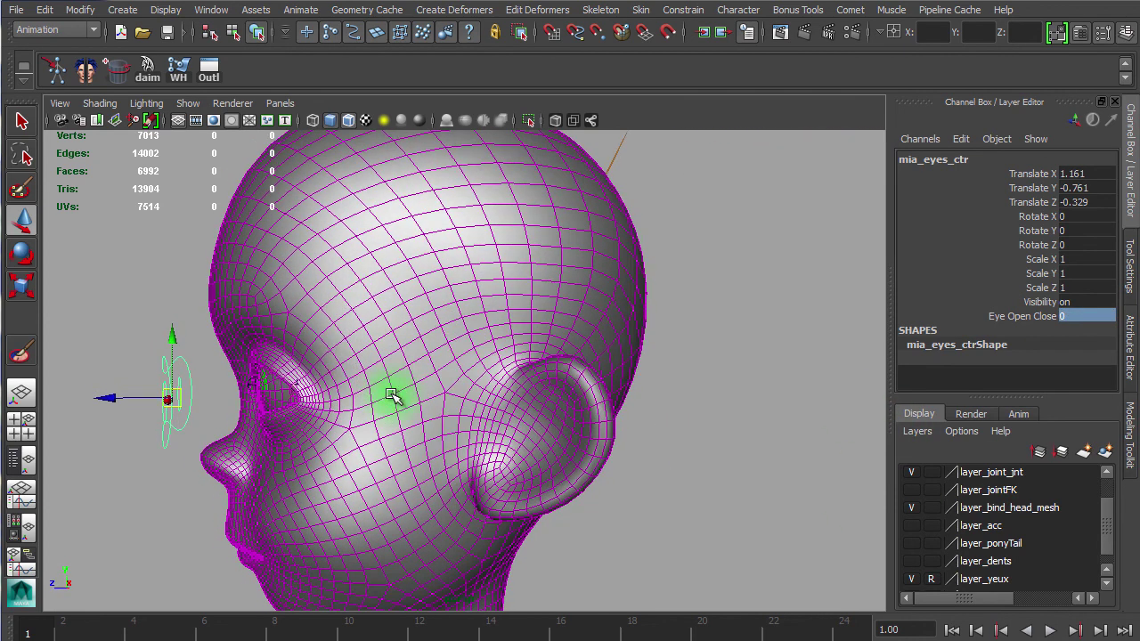
{"action": "left_click_drag", "start_coordinate": [163, 394], "coordinate": [85, 395]}
{"action": "left_click_drag", "start_coordinate": [360, 395], "coordinate": [498, 383], "text": "alt"}
{"action": "left_click_drag", "start_coordinate": [376, 344], "coordinate": [274, 383]}
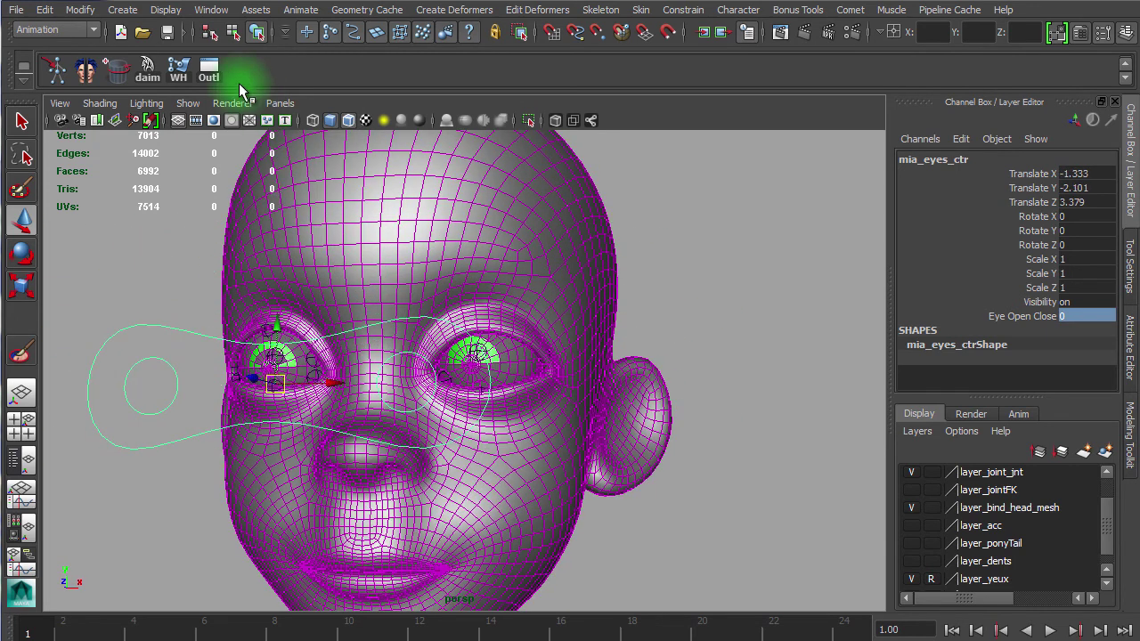
Hide the joints in the viewport and turn off the wireframe overlay on the shaded head
{"action": "left_click", "coordinate": [202, 110]}
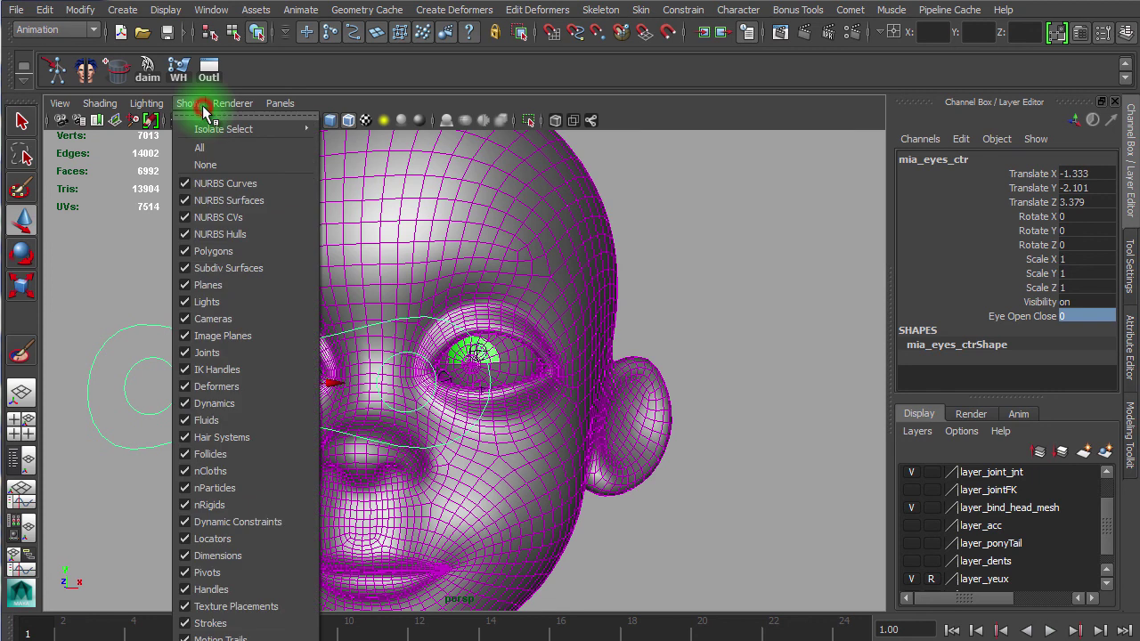
{"action": "left_click", "coordinate": [226, 356]}
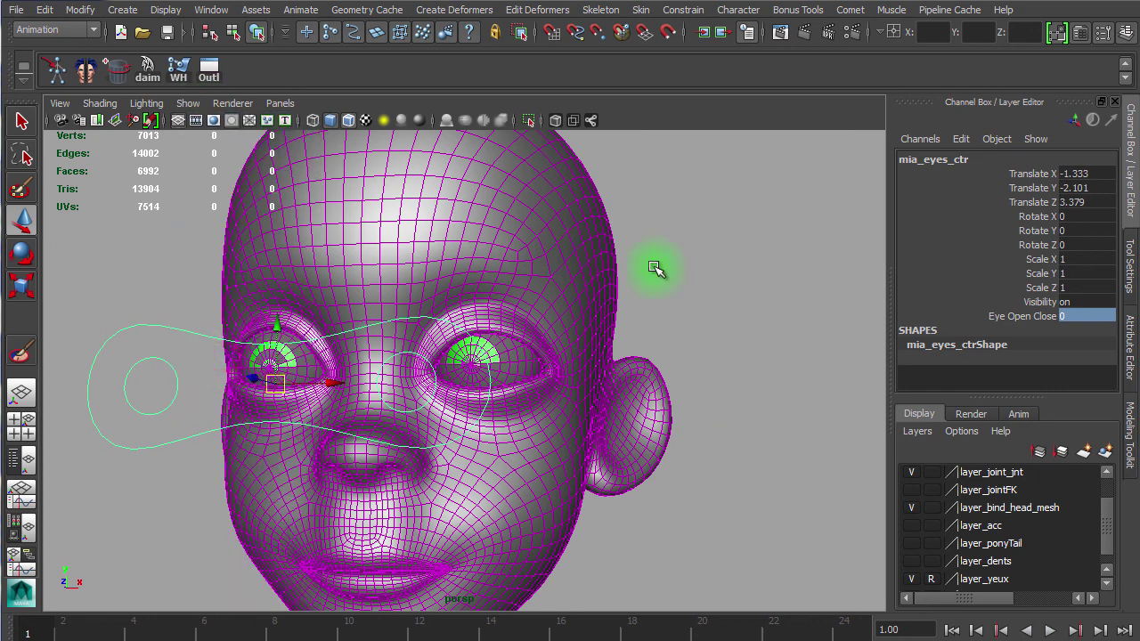
{"action": "left_click", "coordinate": [733, 276]}
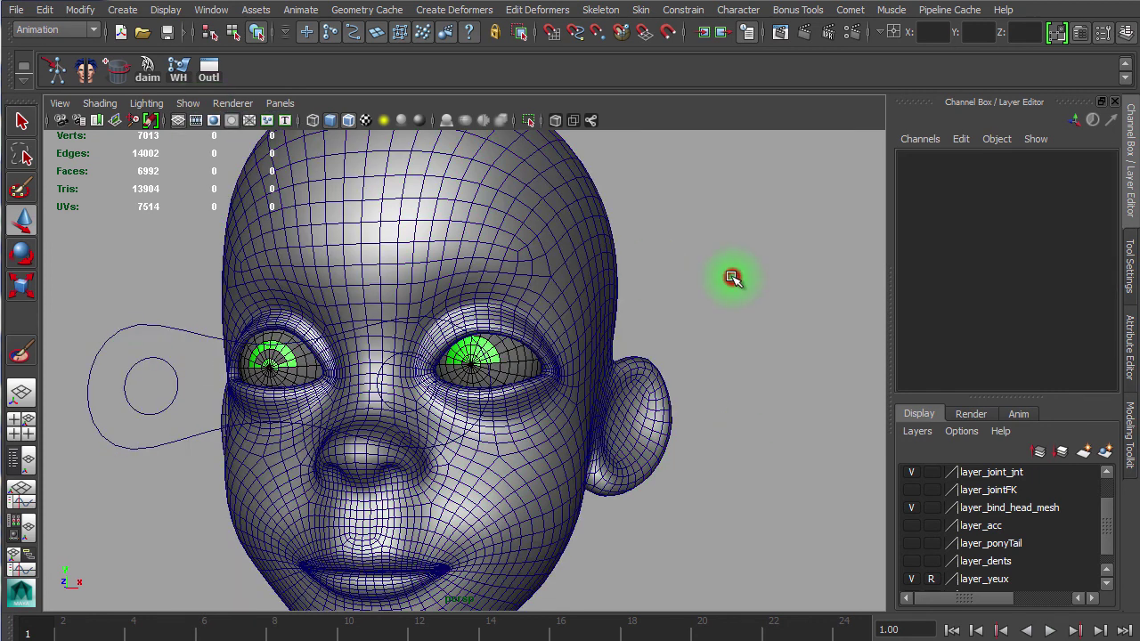
{"action": "left_click", "coordinate": [349, 120]}
Move mia_eyes_ctr around to test the gaze on the shaded head, leaving it at about X 0.802, Y -1.877, Z 3.389
{"action": "left_click", "coordinate": [170, 328]}
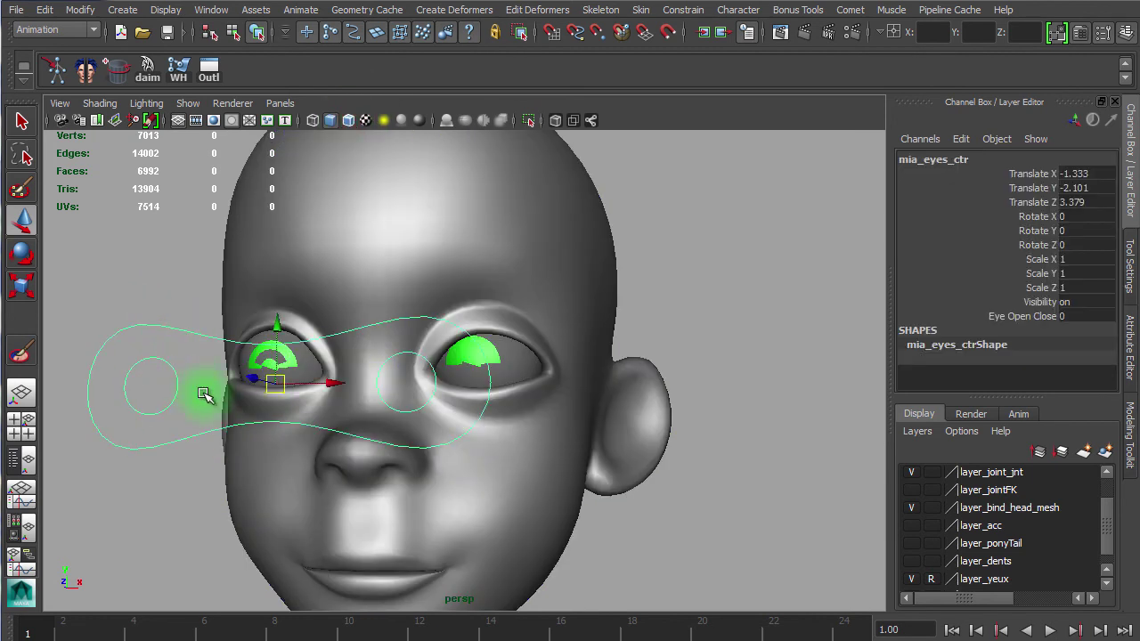
{"action": "left_click_drag", "start_coordinate": [289, 380], "coordinate": [333, 276]}
{"action": "left_click_drag", "start_coordinate": [334, 380], "coordinate": [314, 412]}
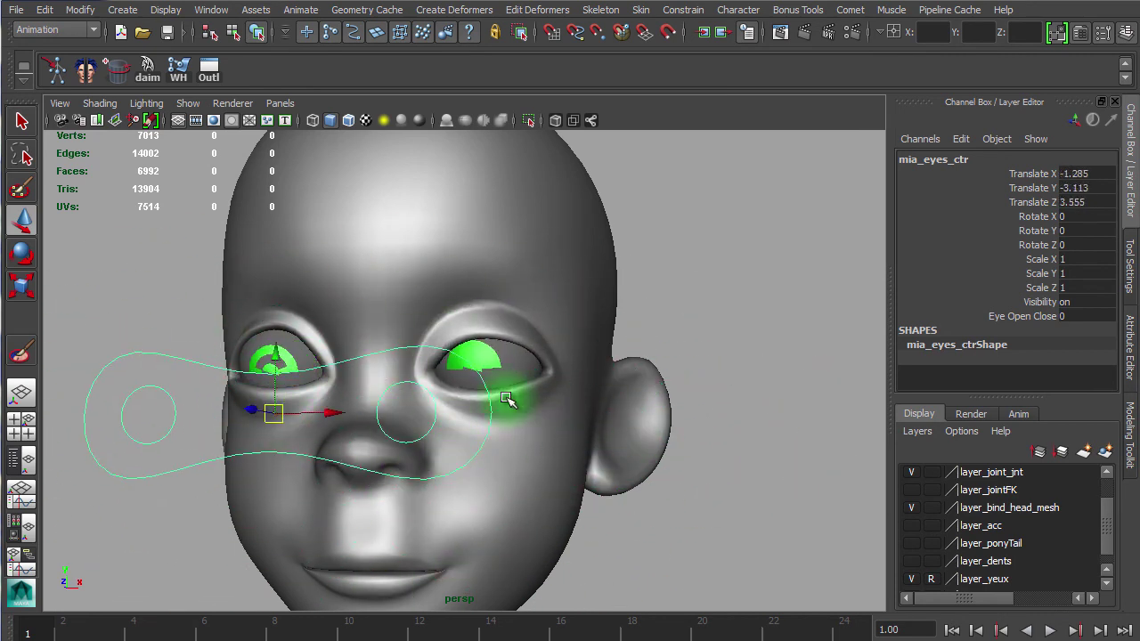
{"action": "right_click_drag", "start_coordinate": [456, 368], "coordinate": [344, 363], "text": "alt"}
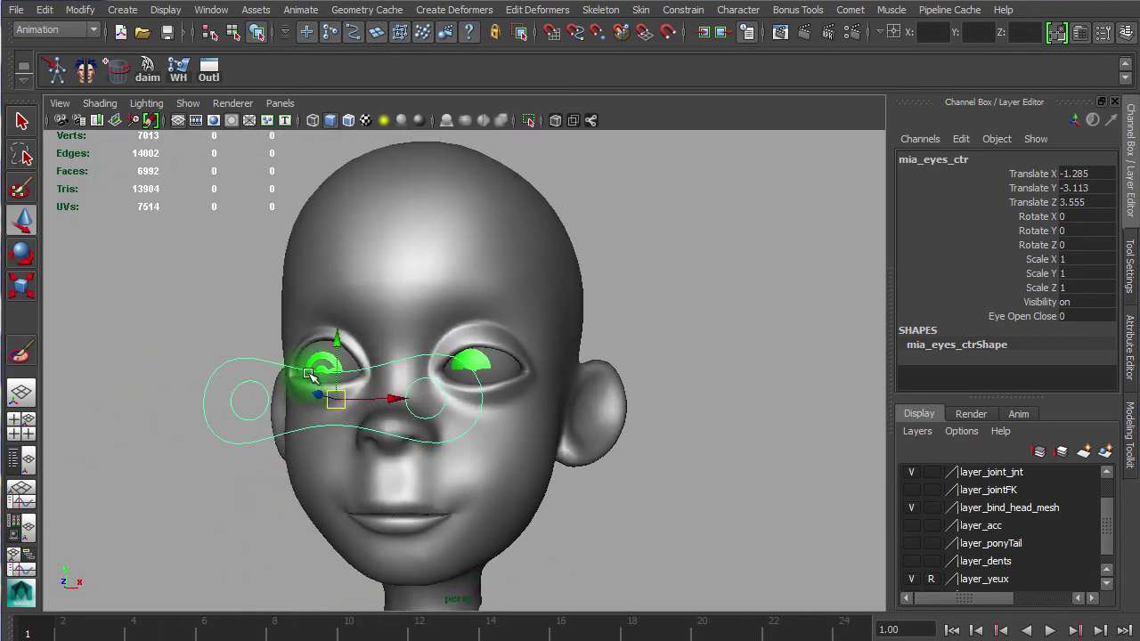
{"action": "left_click_drag", "start_coordinate": [325, 394], "coordinate": [378, 374]}
Scrub Eye Open Close on mia_eyes_ctr down to -10 to test closing the left eye
{"action": "left_click", "coordinate": [1024, 317]}
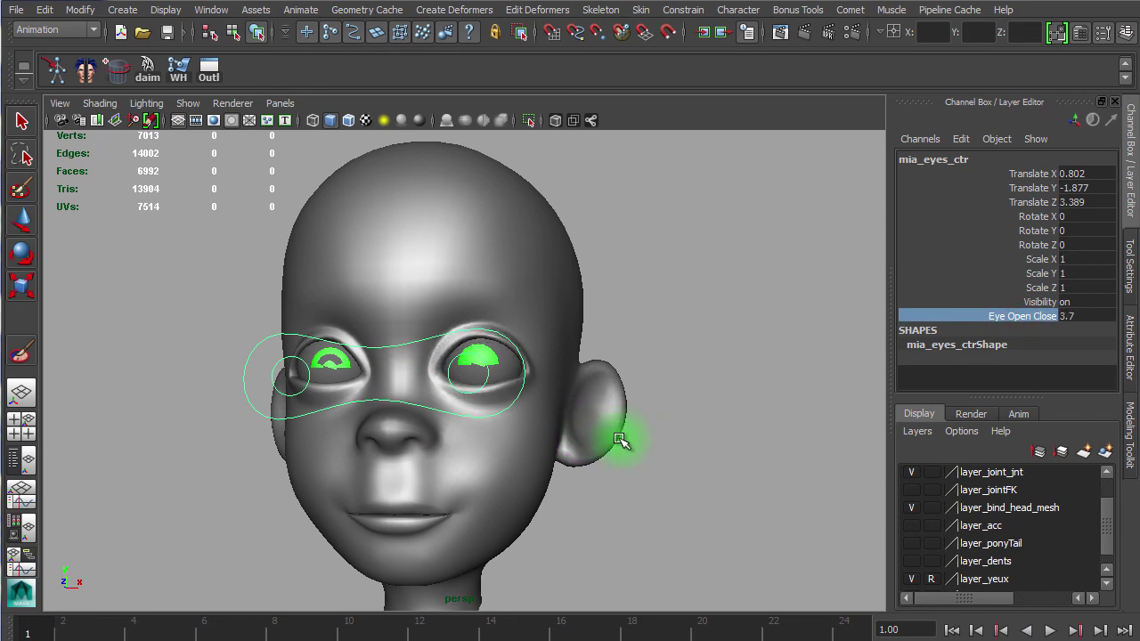
{"action": "middle_click_drag", "start_coordinate": [538, 443], "coordinate": [426, 452]}
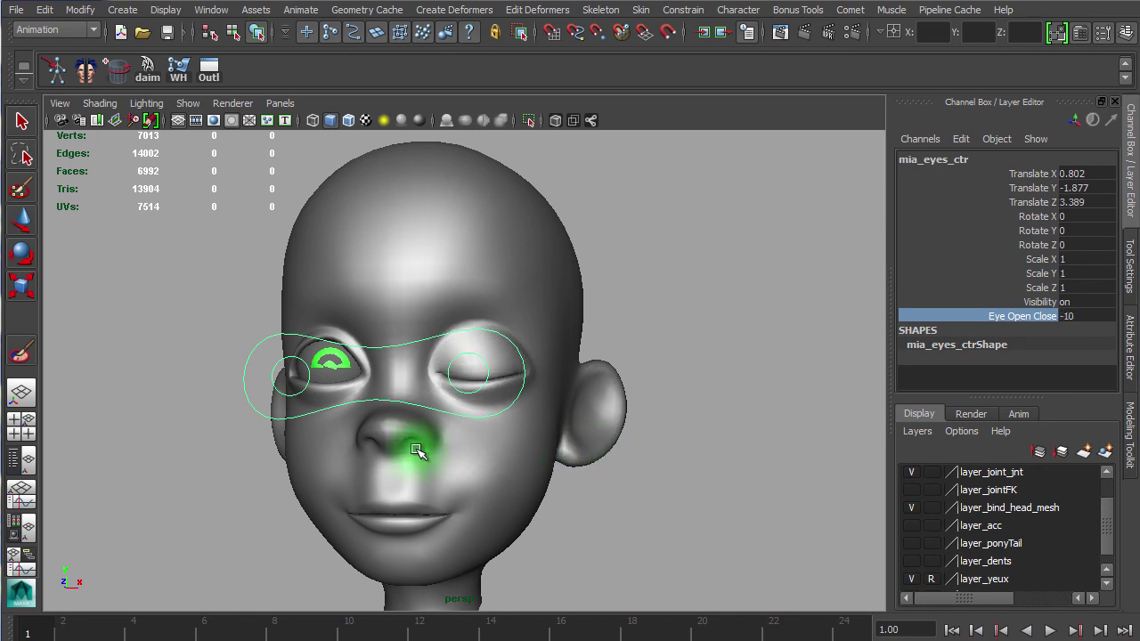
Scrub Eye Open Close back and forth near its closed end to examine the left eyelid closure up close, leaving it at -10
{"action": "middle_click_drag", "start_coordinate": [547, 454], "coordinate": [581, 458]}
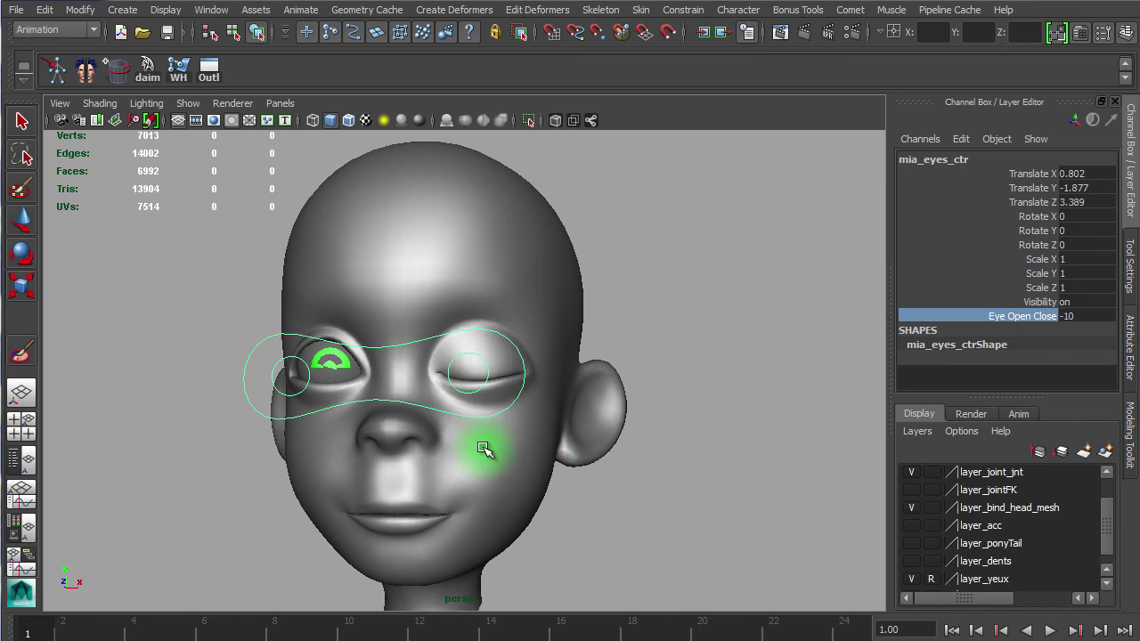
{"action": "middle_click_drag", "start_coordinate": [717, 454], "coordinate": [514, 455]}
{"action": "right_click_drag", "start_coordinate": [514, 456], "coordinate": [793, 481], "text": "alt"}
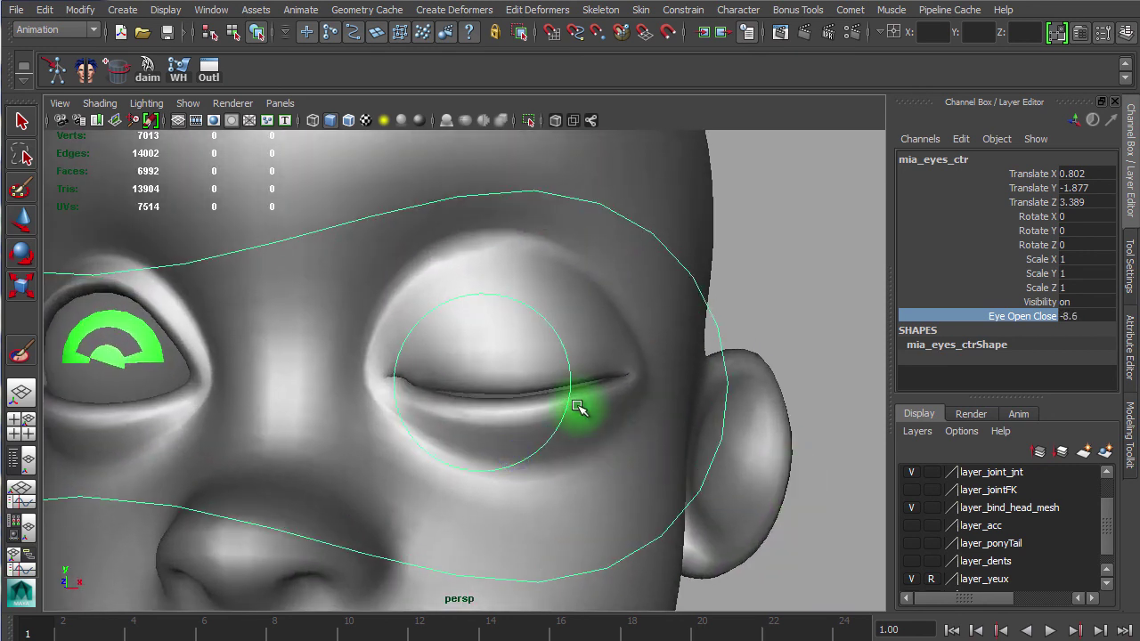
{"action": "middle_click_drag", "start_coordinate": [591, 450], "coordinate": [408, 440]}
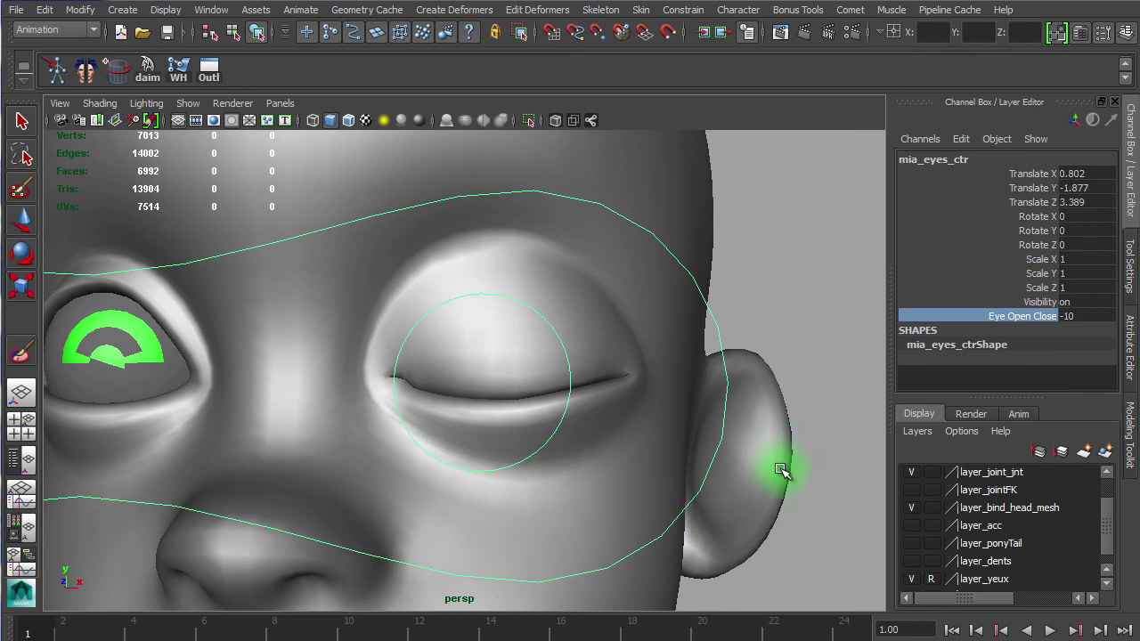
Set Eye Open Close to 0 and move mia_eyes_ctr up to about X 1.457, Y -0.311, Z 3.481 to test the gaze
{"action": "left_click", "coordinate": [1075, 317]}
{"action": "type", "text": "0"}
{"action": "key", "text": "Return"}
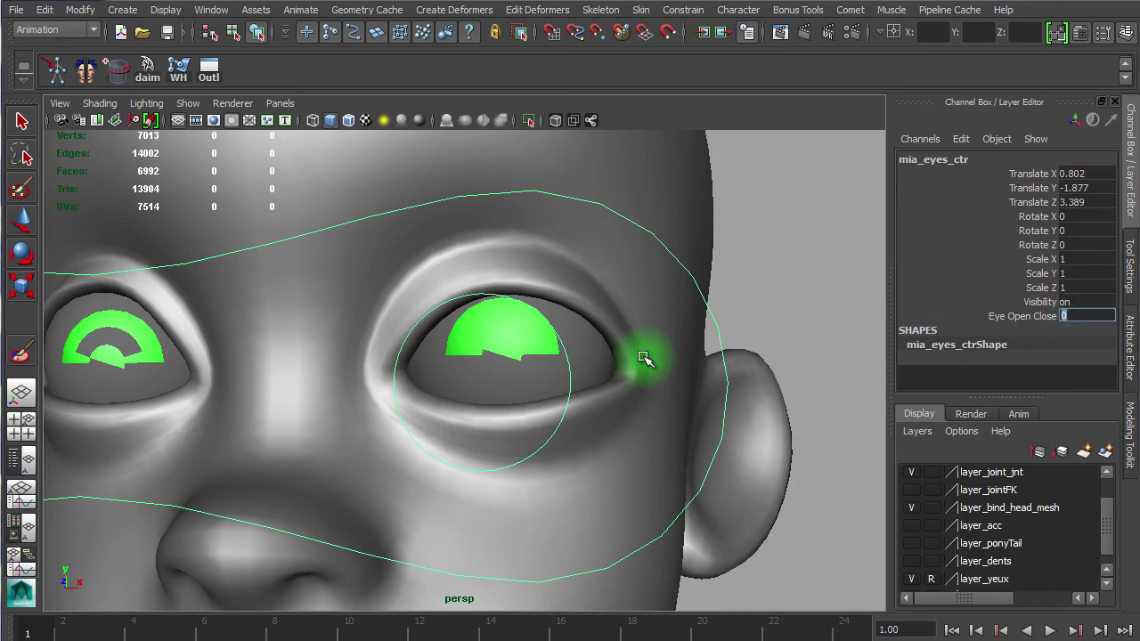
{"action": "right_click_drag", "start_coordinate": [527, 417], "coordinate": [517, 451], "text": "alt"}
{"action": "left_click", "coordinate": [229, 419]}
{"action": "key", "text": "w"}
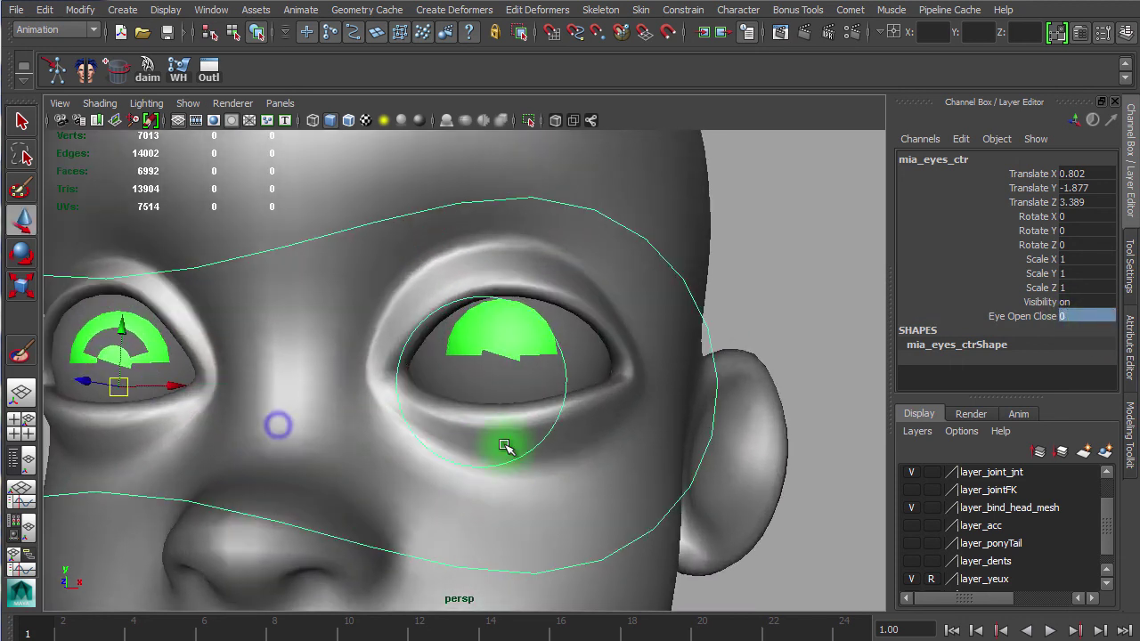
{"action": "left_click_drag", "start_coordinate": [122, 389], "coordinate": [169, 260]}
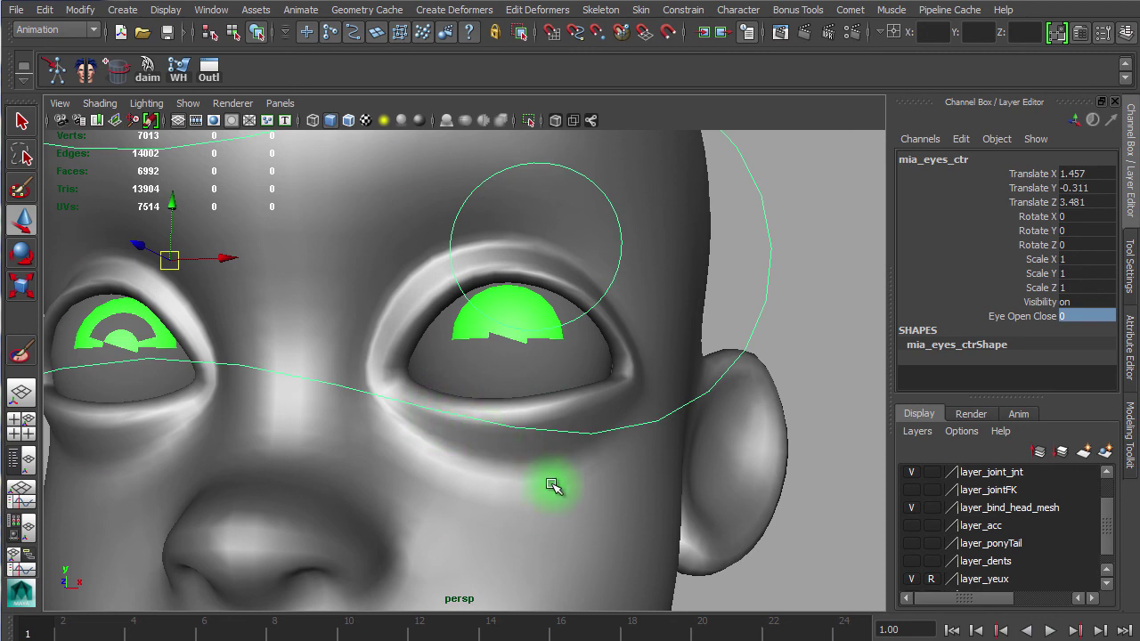
Select mya_head_BindMesh and switch it to face component mode around the left lower eyelid
{"action": "left_click_drag", "start_coordinate": [493, 526], "coordinate": [412, 519], "text": "alt"}
{"action": "right_click_drag", "start_coordinate": [154, 489], "coordinate": [328, 491], "text": "alt"}
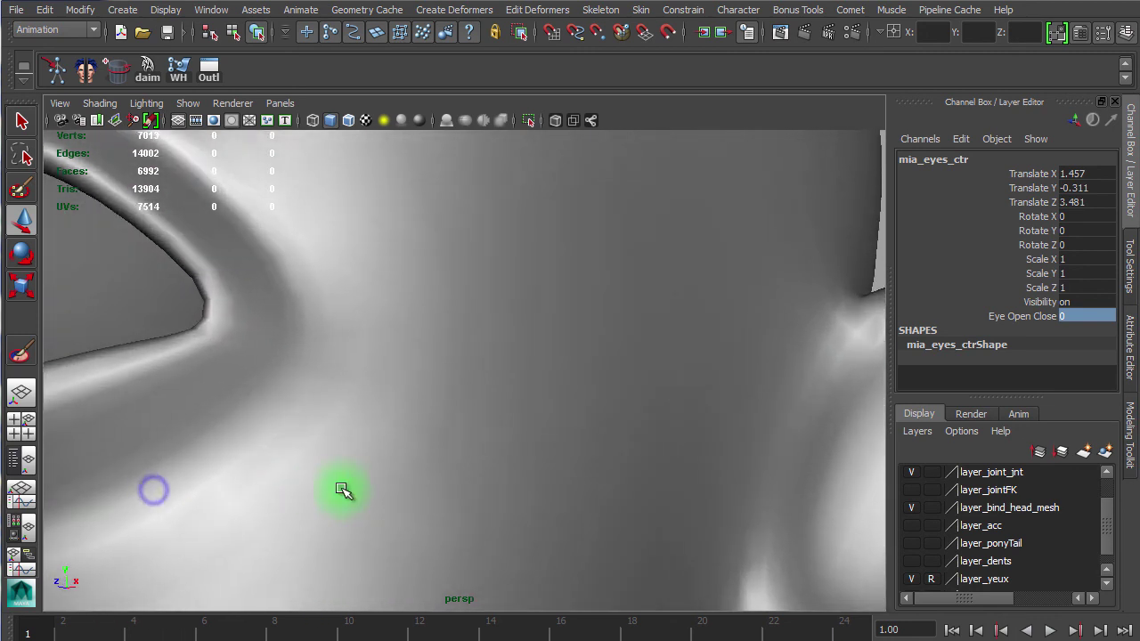
{"action": "middle_click_drag", "start_coordinate": [326, 463], "coordinate": [515, 385], "text": "alt"}
{"action": "left_click_drag", "start_coordinate": [515, 386], "coordinate": [372, 385], "text": "alt"}
{"action": "left_click", "coordinate": [340, 425]}
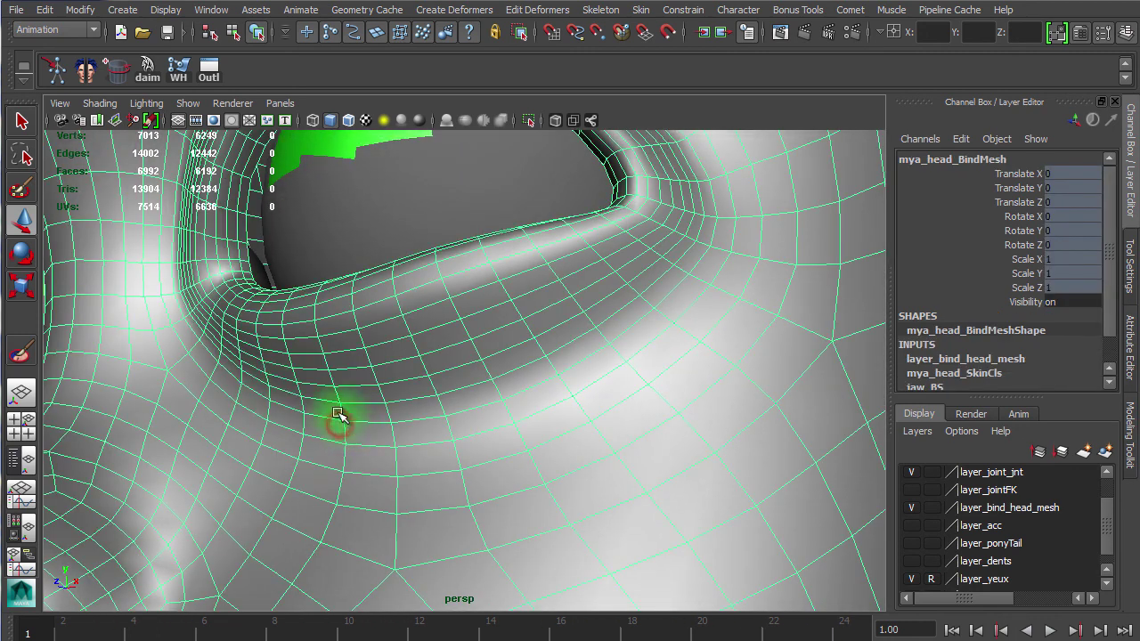
{"action": "right_click", "coordinate": [424, 413]}
{"action": "right_click_drag", "start_coordinate": [424, 415], "coordinate": [425, 452]}
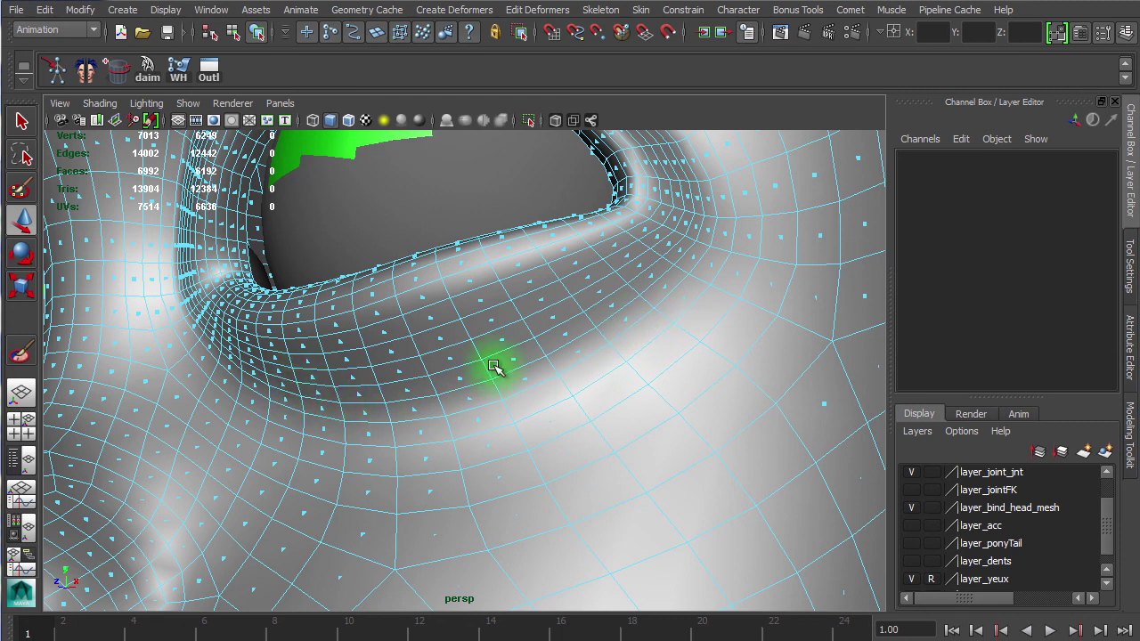
Select the band of faces beneath the left lower eyelid with the Paint Selection tool
{"action": "left_click", "coordinate": [21, 187]}
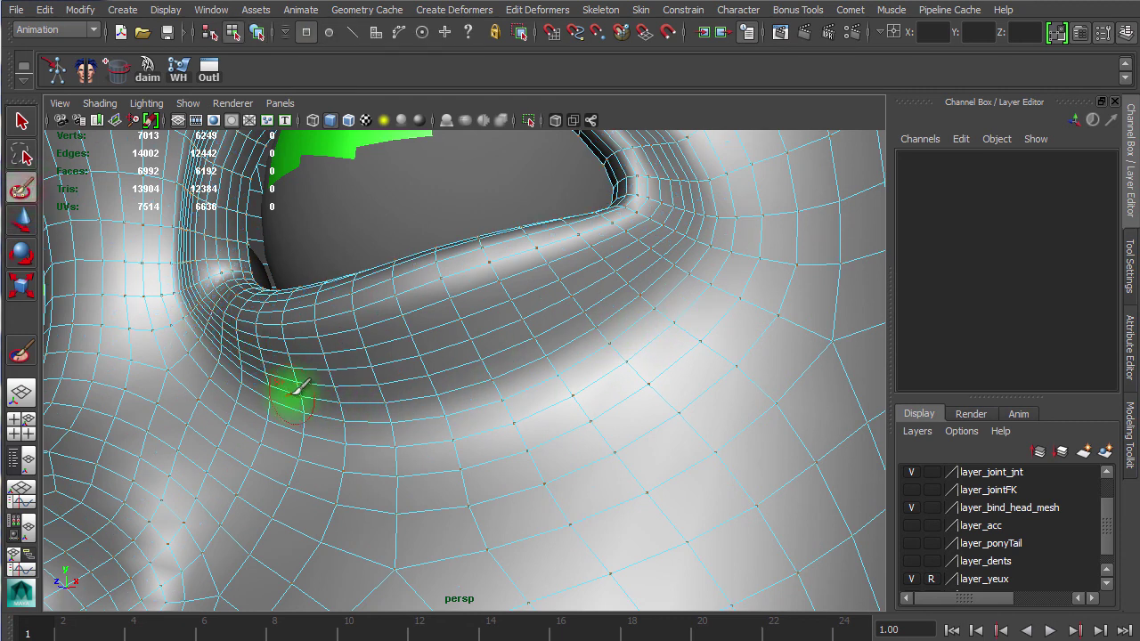
{"action": "right_click_drag", "start_coordinate": [299, 395], "coordinate": [295, 440]}
{"action": "mouse_move", "coordinate": [308, 410]}
{"action": "left_mouse_down"}
{"action": "mouse_move", "coordinate": [584, 382]}
{"action": "mouse_move", "coordinate": [704, 343]}
{"action": "mouse_move", "coordinate": [461, 406]}
{"action": "mouse_move", "coordinate": [400, 448]}
{"action": "mouse_move", "coordinate": [647, 415]}
{"action": "left_mouse_up"}
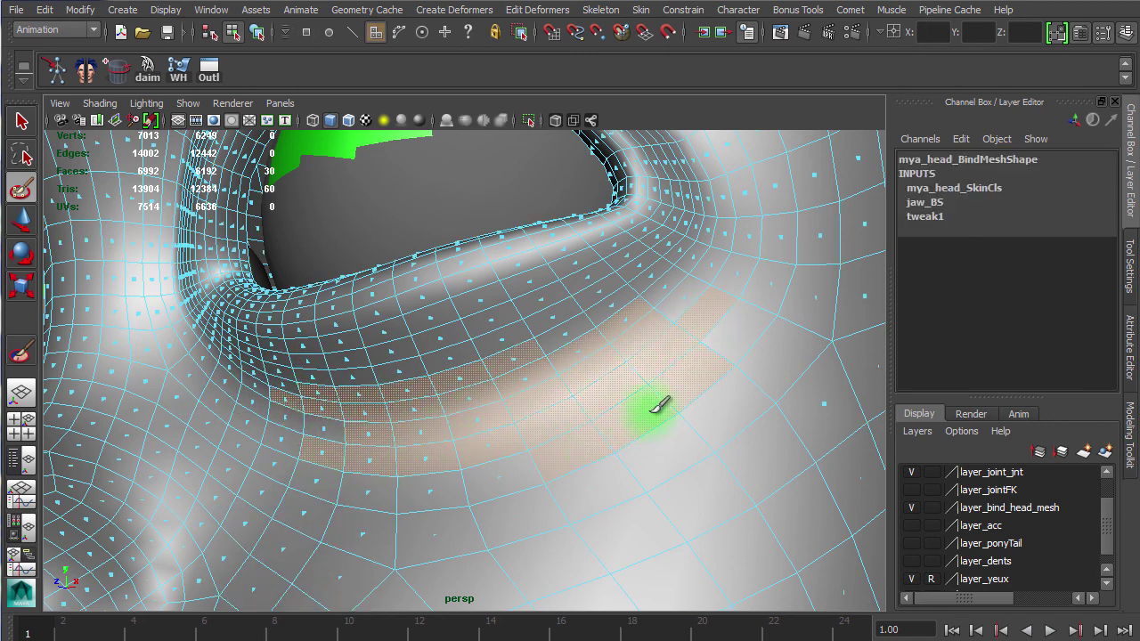
{"action": "left_click_drag", "start_coordinate": [411, 443], "coordinate": [261, 434]}
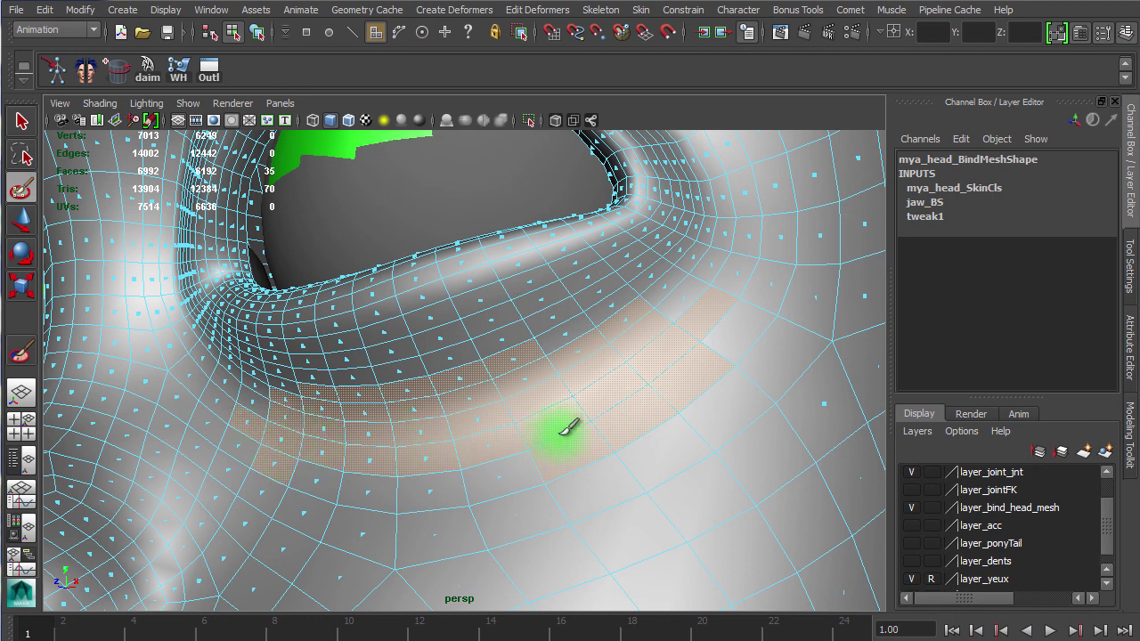
{"action": "right_click_drag", "start_coordinate": [686, 316], "coordinate": [392, 398], "text": "alt"}
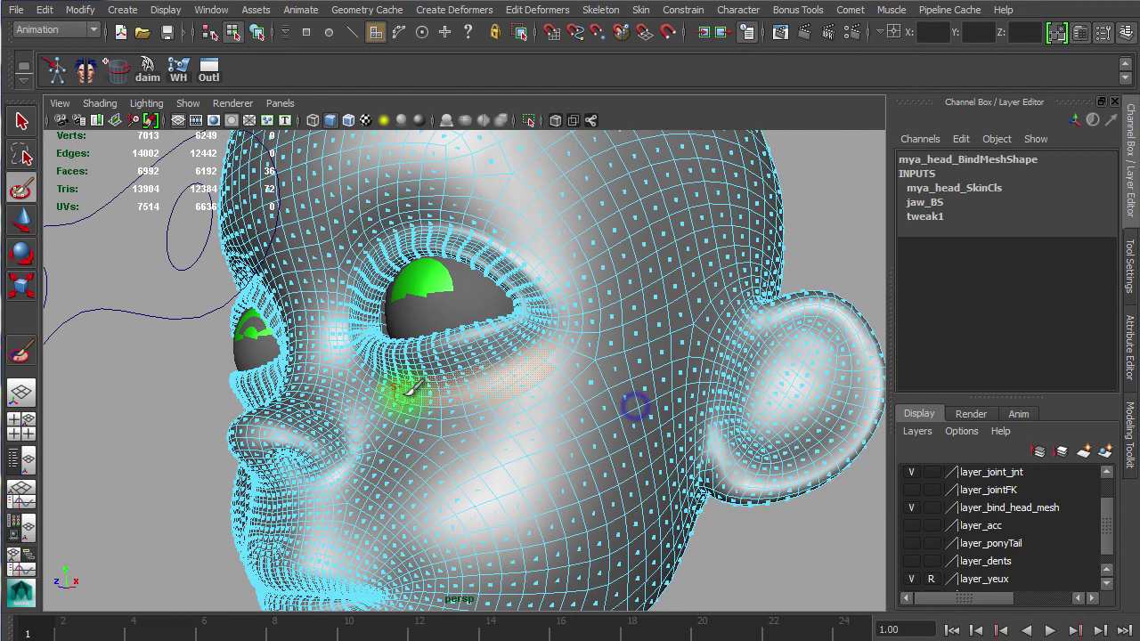
Try the Move tool on the selected faces below the left eye and clear the face selection
{"action": "right_click_drag", "start_coordinate": [407, 503], "coordinate": [620, 507], "text": "alt"}
{"action": "key", "text": "w"}
{"action": "left_click_drag", "start_coordinate": [496, 452], "coordinate": [406, 451], "text": "alt"}
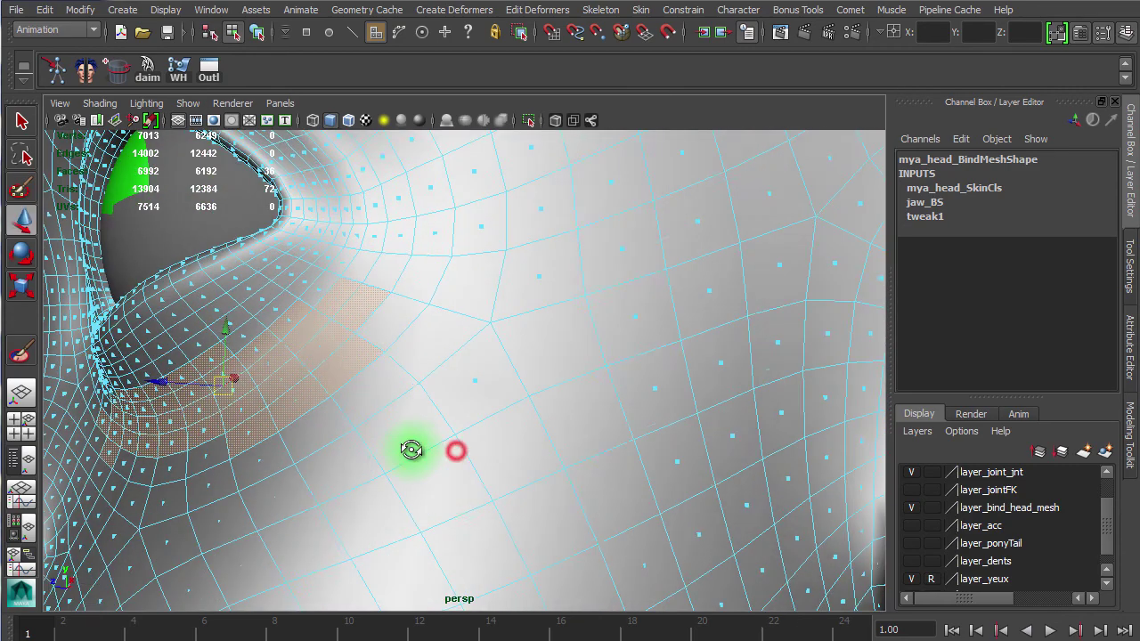
{"action": "left_click_drag", "start_coordinate": [164, 387], "coordinate": [175, 419]}
{"action": "left_click", "coordinate": [177, 422]}
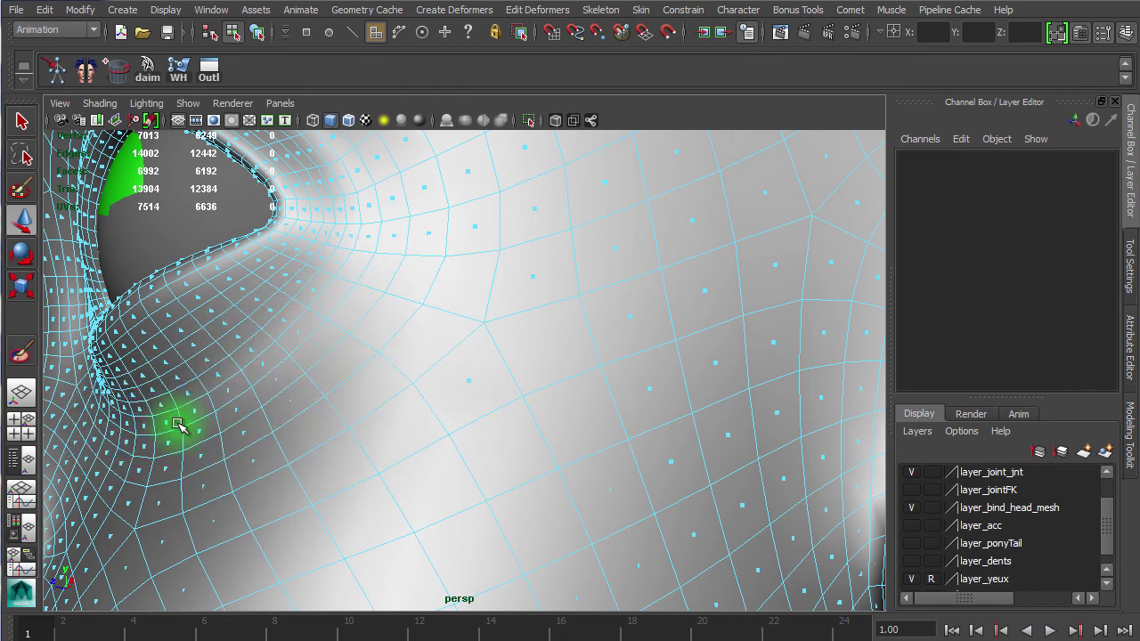
Return mya_head_BindMesh to object mode with the whole face in view
{"action": "right_click_drag", "start_coordinate": [544, 504], "coordinate": [261, 481], "text": "alt"}
{"action": "left_click_drag", "start_coordinate": [379, 490], "coordinate": [470, 326], "text": "alt"}
{"action": "right_click_drag", "start_coordinate": [487, 211], "coordinate": [553, 187]}
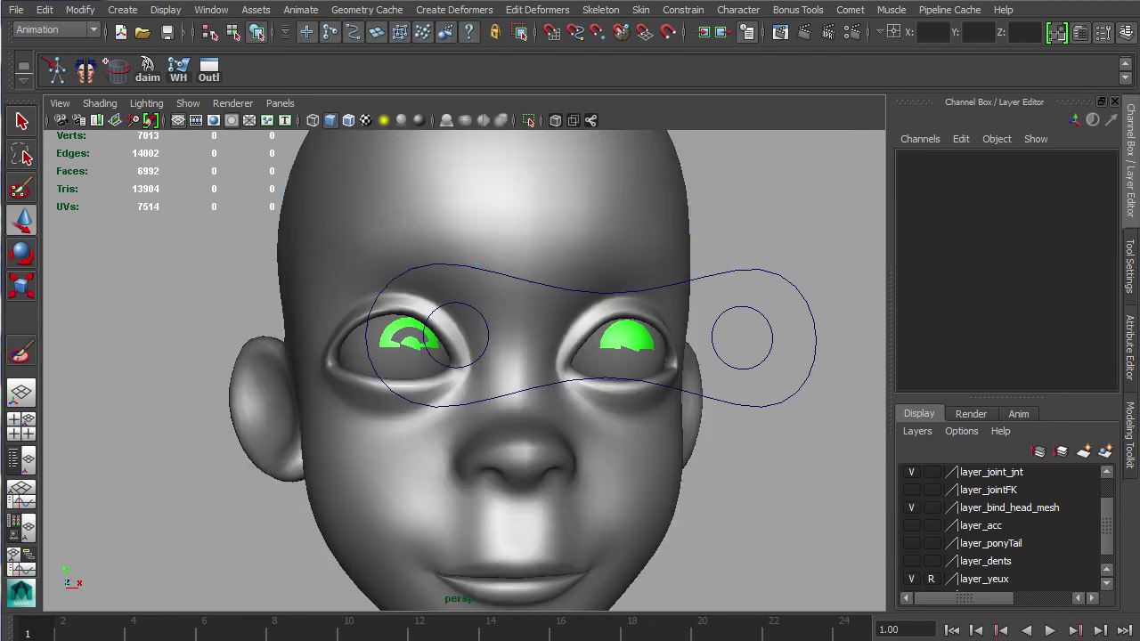